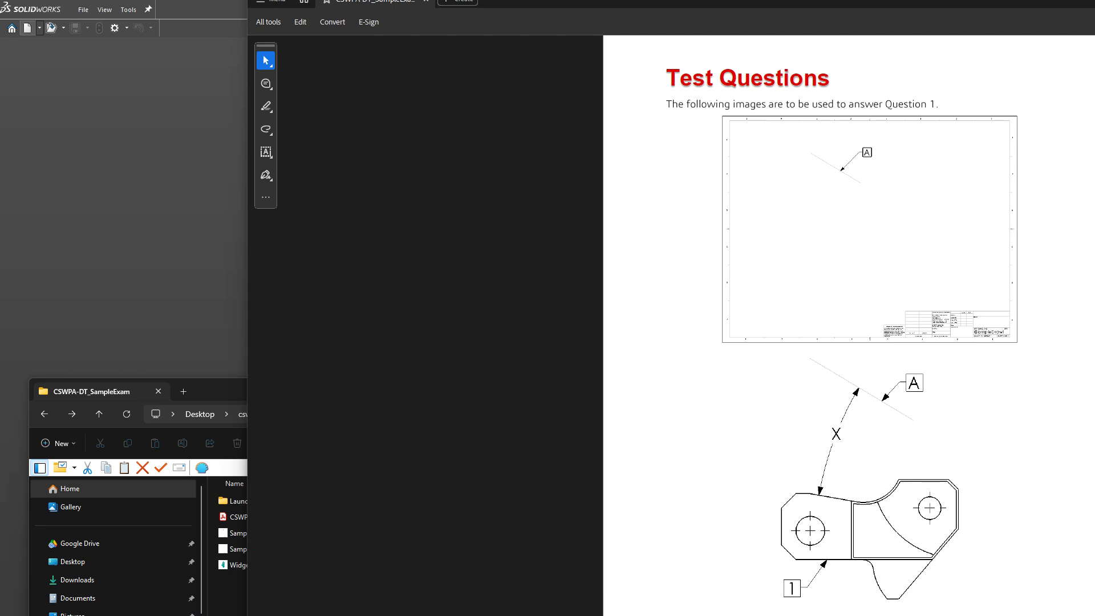
Step: Bring the CSWPA-DT_SampleExam folder into full view and look over the supplied exam files
{"action": "left_click_drag", "start_coordinate": [242, 400], "coordinate": [252, 255]}
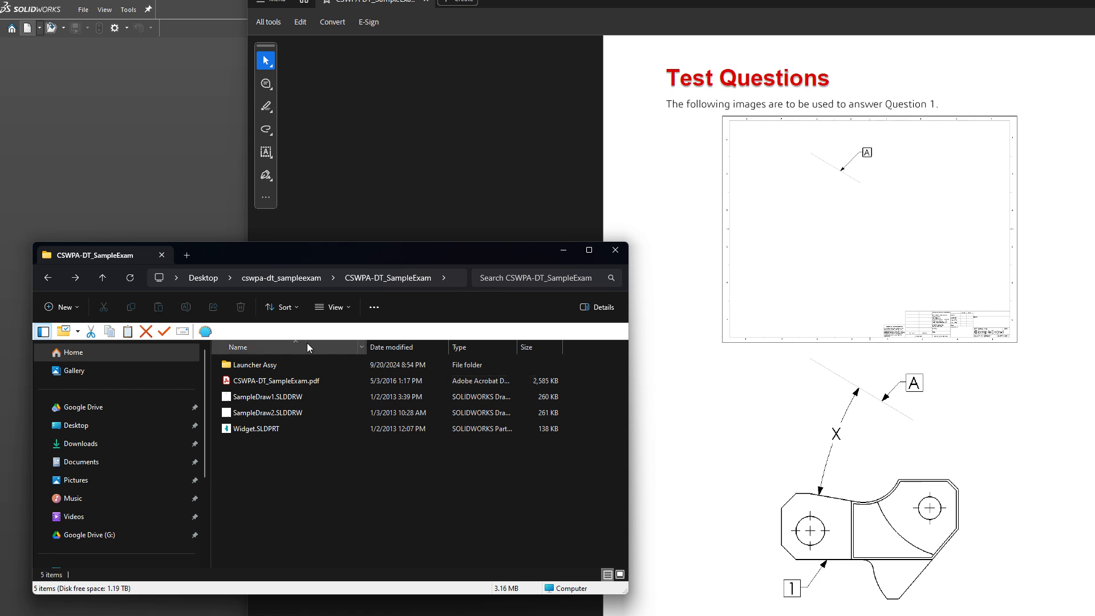
{"action": "left_click_drag", "start_coordinate": [277, 381], "coordinate": [389, 222]}
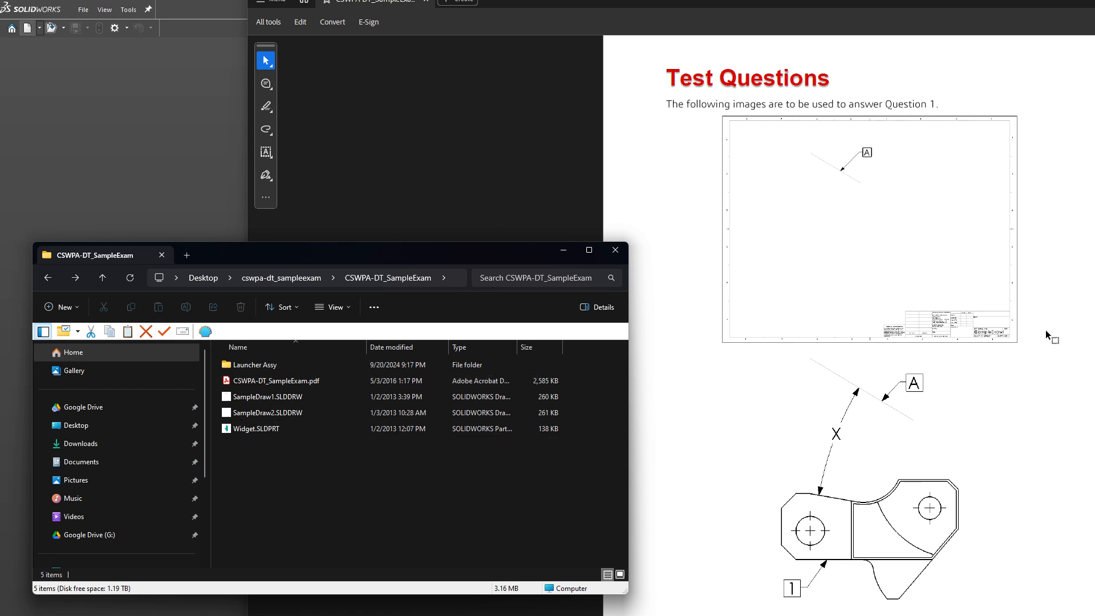
{"action": "left_click_drag", "start_coordinate": [1046, 357], "coordinate": [1052, 358]}
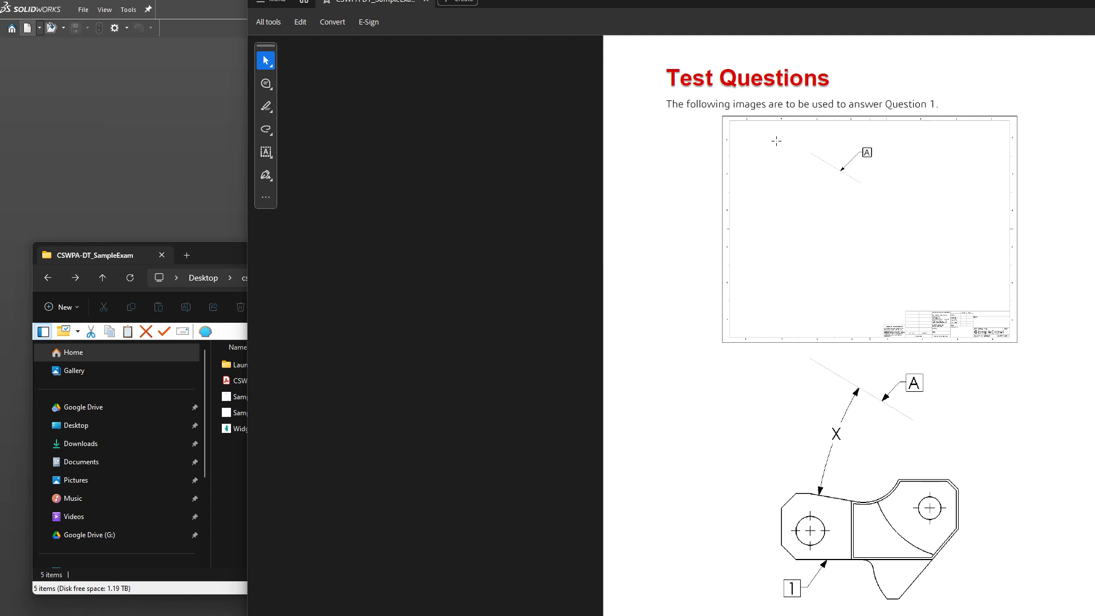
Step: Switch to SOLIDWORKS and open SampleDraw1.SLDDRW from the CSWPA-DT_SampleExam folder on the Desktop
{"action": "left_click", "coordinate": [127, 130]}
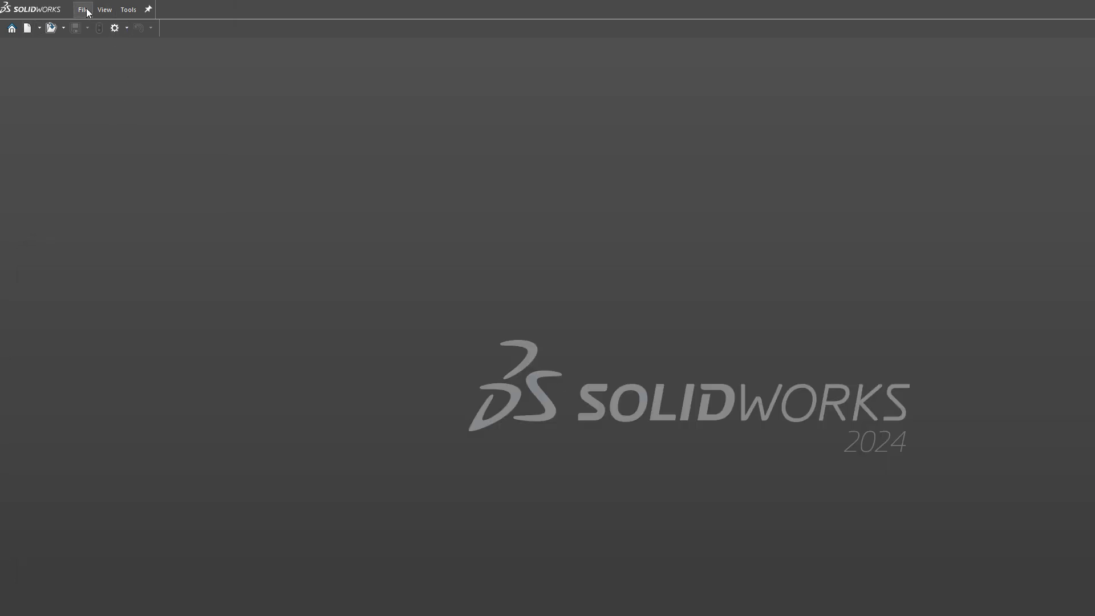
{"action": "left_click", "coordinate": [83, 10]}
{"action": "left_click", "coordinate": [104, 43]}
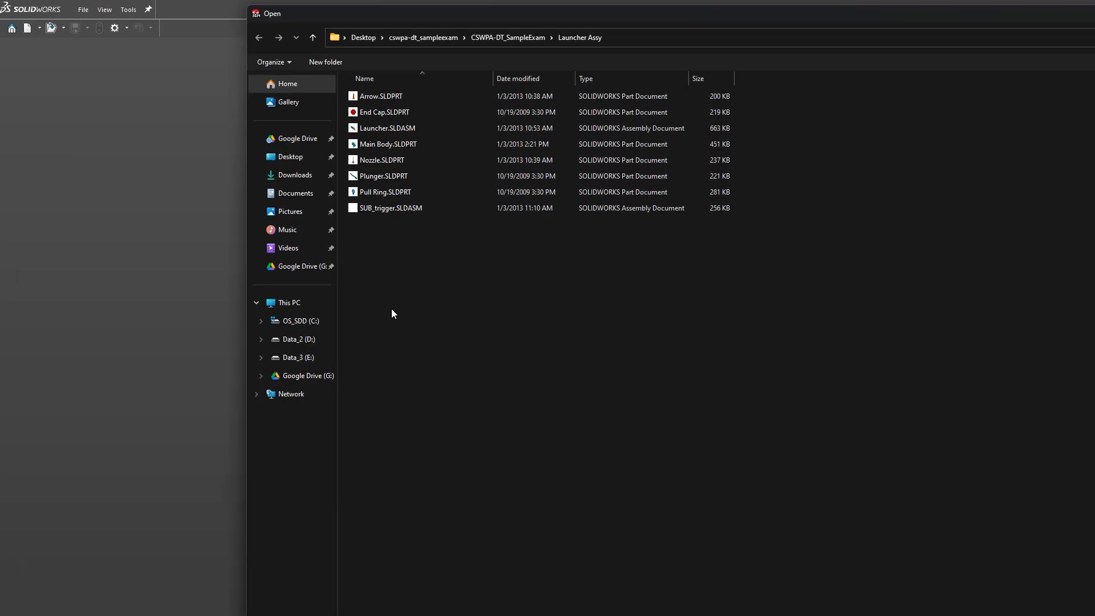
{"action": "left_click", "coordinate": [290, 156]}
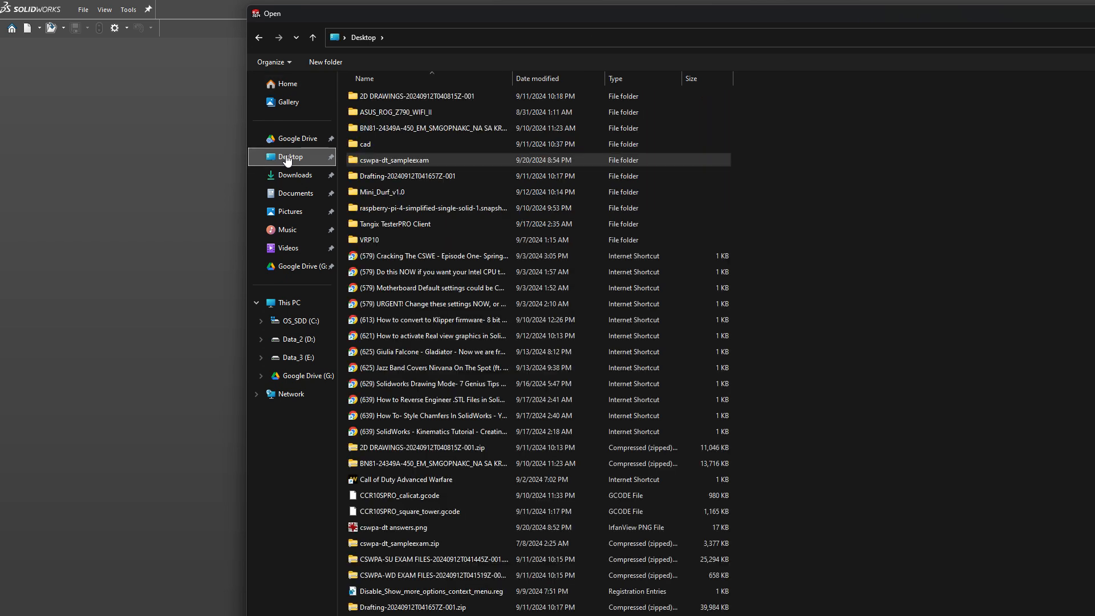
{"action": "double_click", "coordinate": [403, 161]}
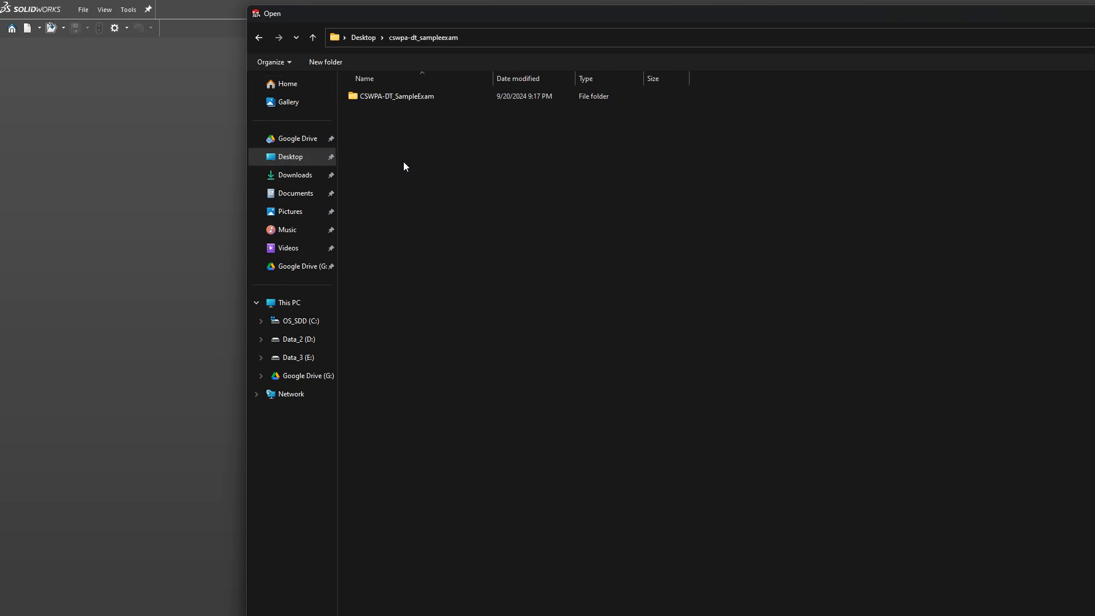
{"action": "double_click", "coordinate": [391, 97]}
{"action": "left_click", "coordinate": [418, 133]}
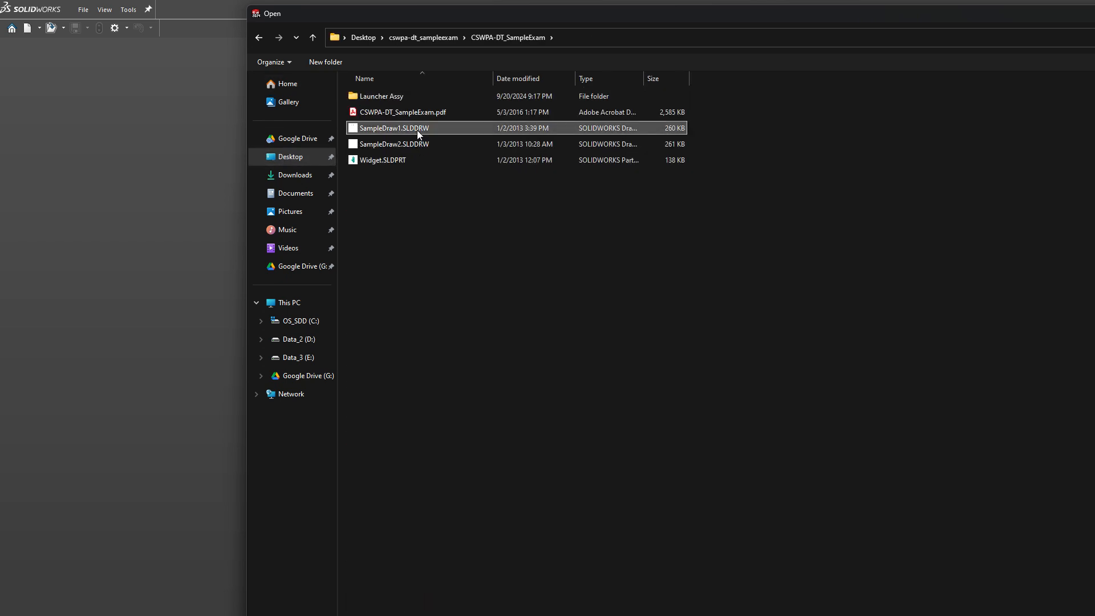
{"action": "double_click", "coordinate": [410, 128]}
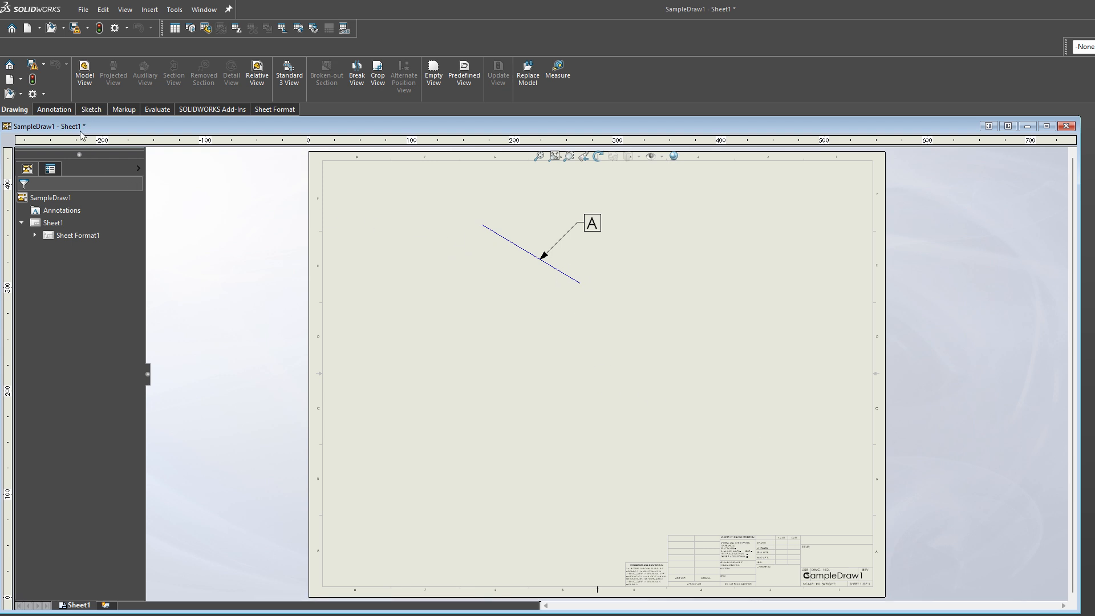
{"action": "left_click_drag", "start_coordinate": [78, 127], "coordinate": [141, 130]}
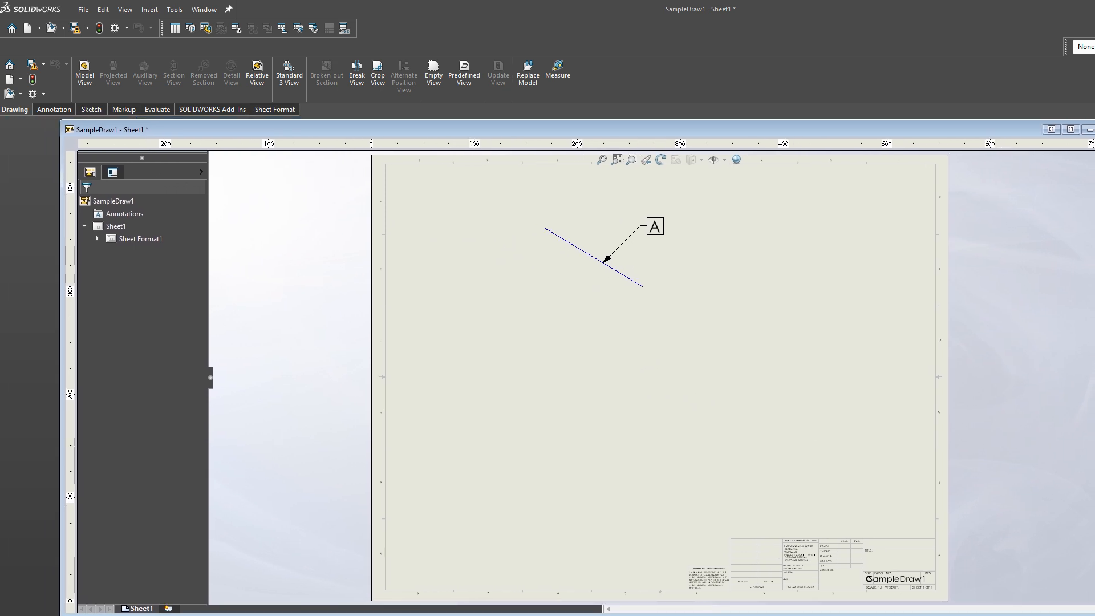
Step: Switch to the exam PDF and read Question 1's settings, instructions and reference image for dimension X
{"action": "key", "text": "alt+Tab"}
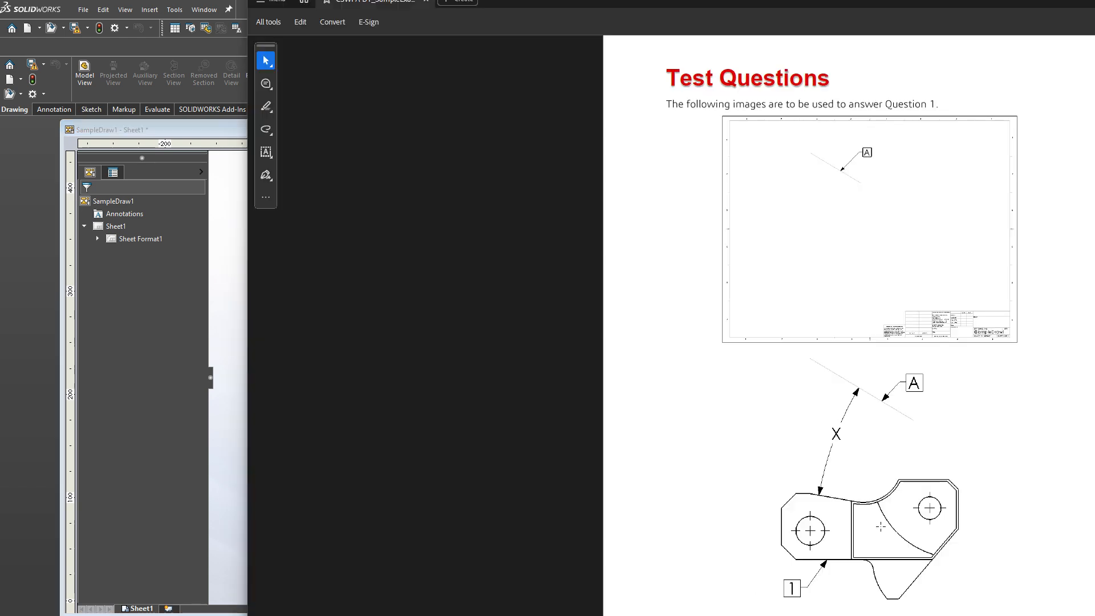
{"action": "scroll", "coordinate": [881, 527], "scroll_direction": "up", "scroll_amount": 3}
{"action": "scroll", "coordinate": [872, 518], "scroll_direction": "down", "scroll_amount": 10}
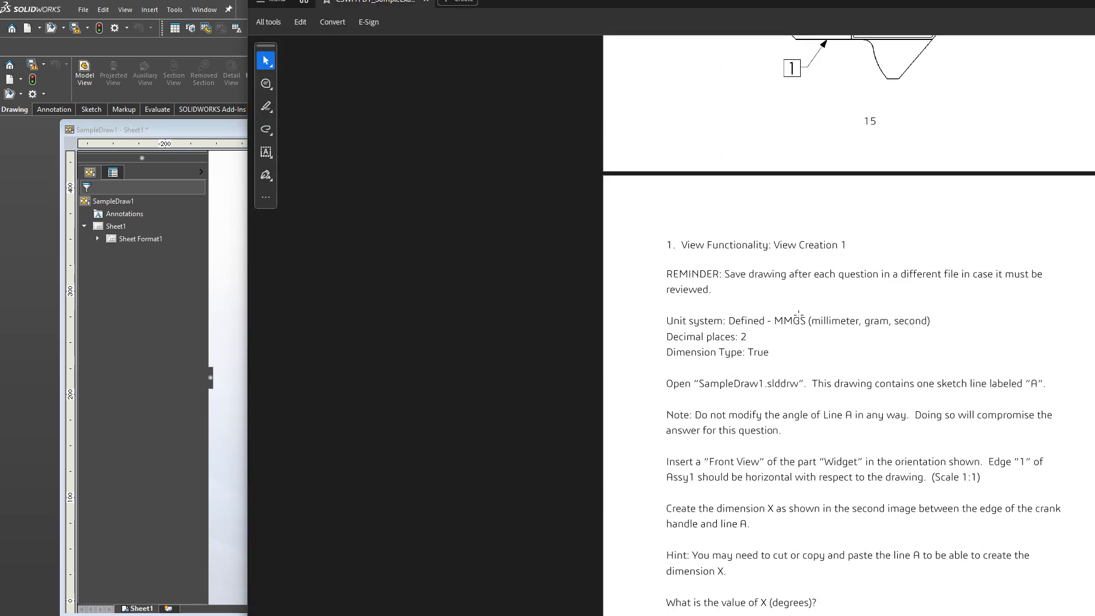
{"action": "scroll", "coordinate": [792, 319], "scroll_direction": "down", "scroll_amount": 2}
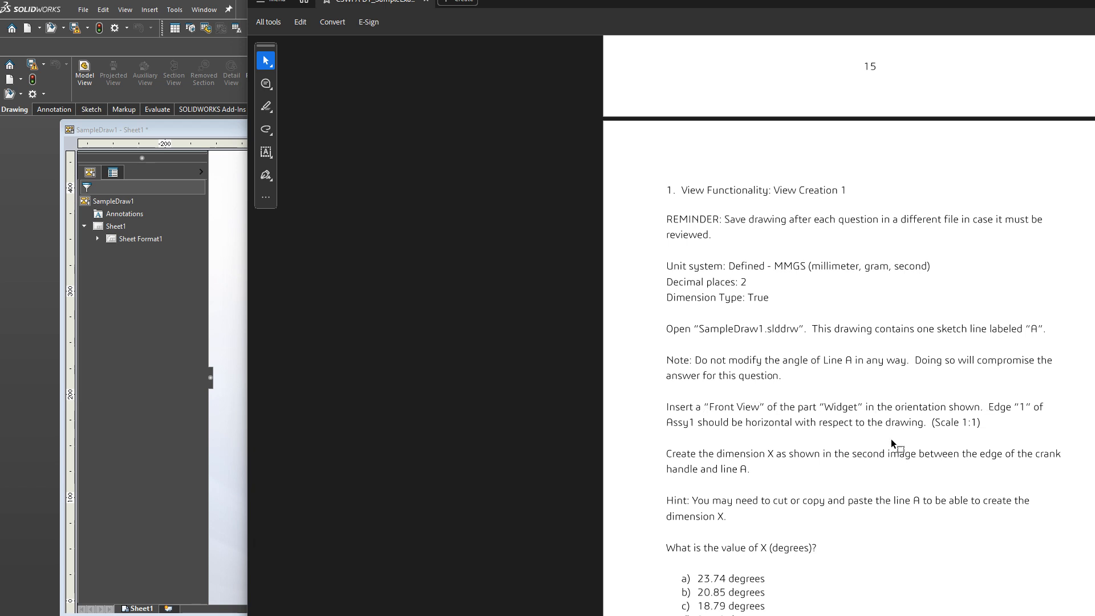
{"action": "scroll", "coordinate": [903, 515], "scroll_direction": "up", "scroll_amount": 5}
{"action": "scroll", "coordinate": [913, 401], "scroll_direction": "up", "scroll_amount": 1}
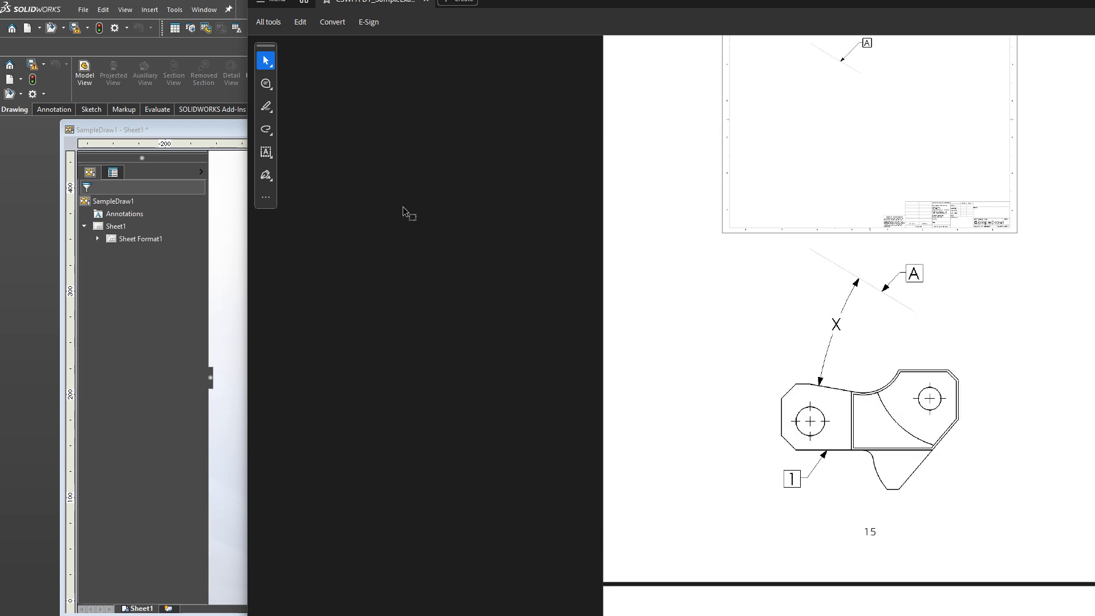
Step: Return to SOLIDWORKS, open Widget.SLDPRT from the CSWPA-DT_SampleExam folder, and inspect its imported body
{"action": "left_click", "coordinate": [183, 141]}
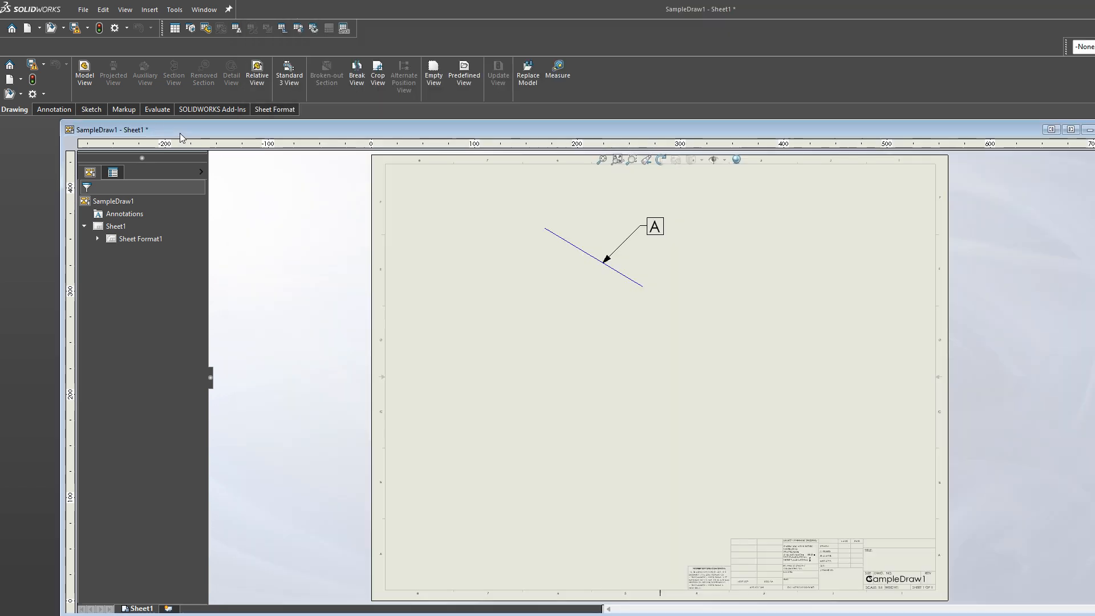
{"action": "left_click", "coordinate": [50, 29]}
{"action": "left_click", "coordinate": [385, 161]}
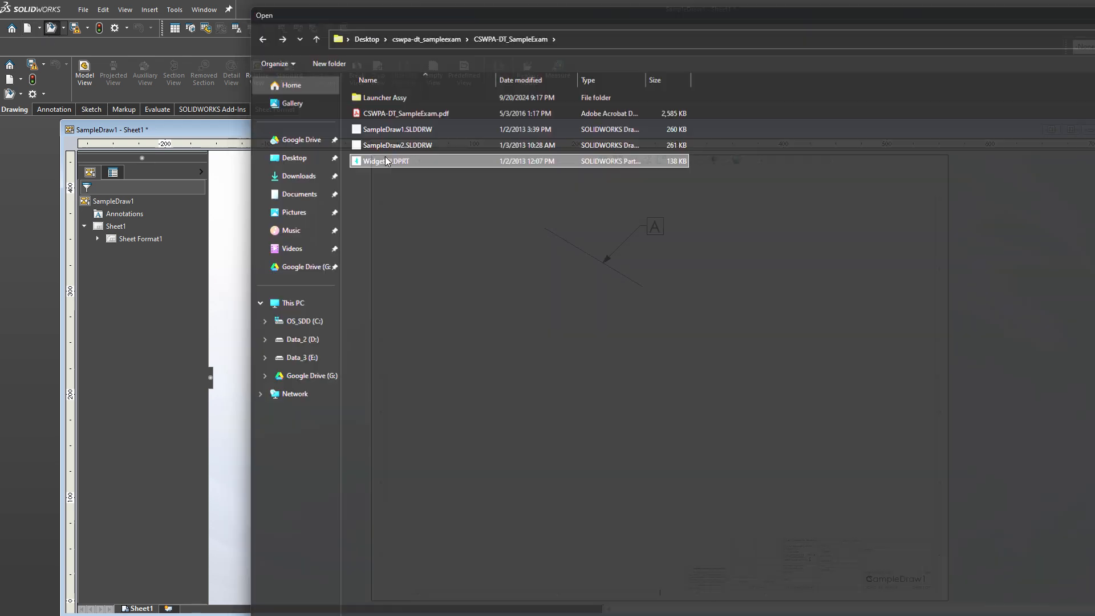
{"action": "double_click", "coordinate": [385, 161]}
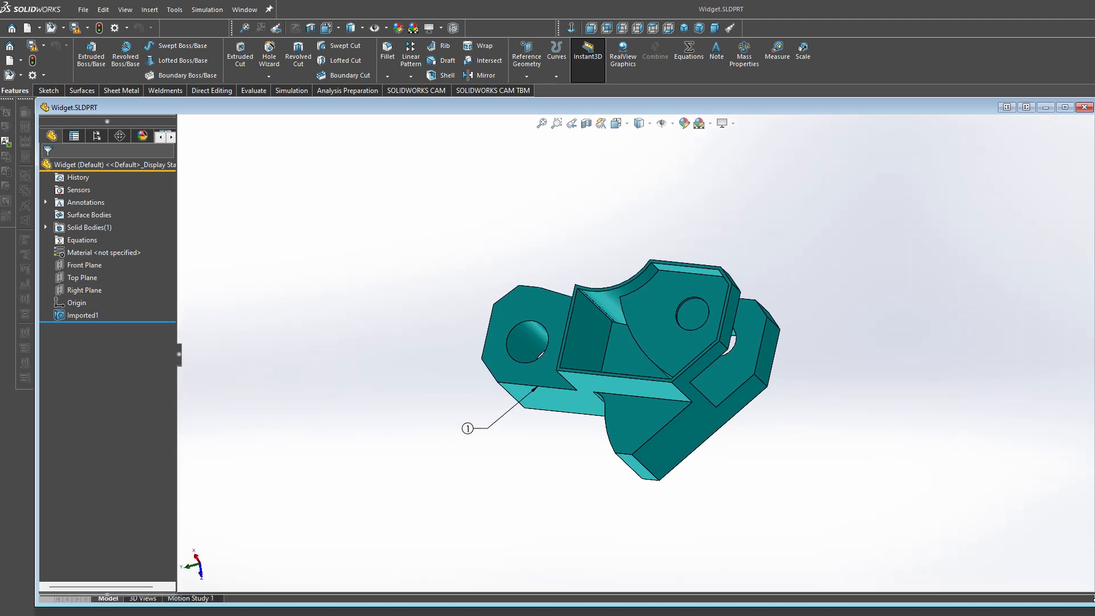
{"action": "left_click", "coordinate": [78, 315]}
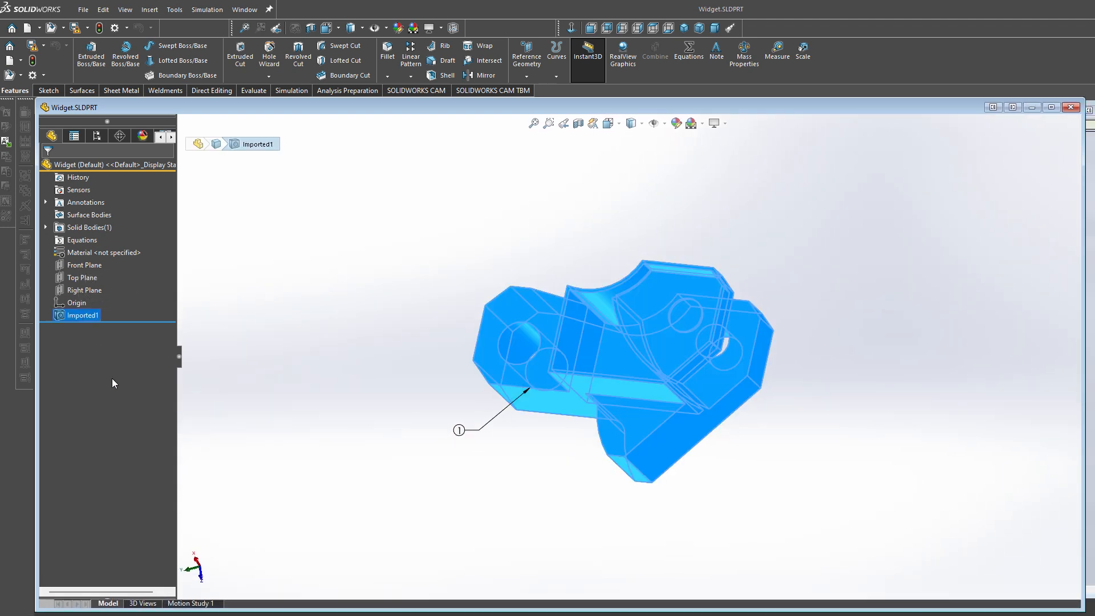
{"action": "left_click", "coordinate": [421, 404]}
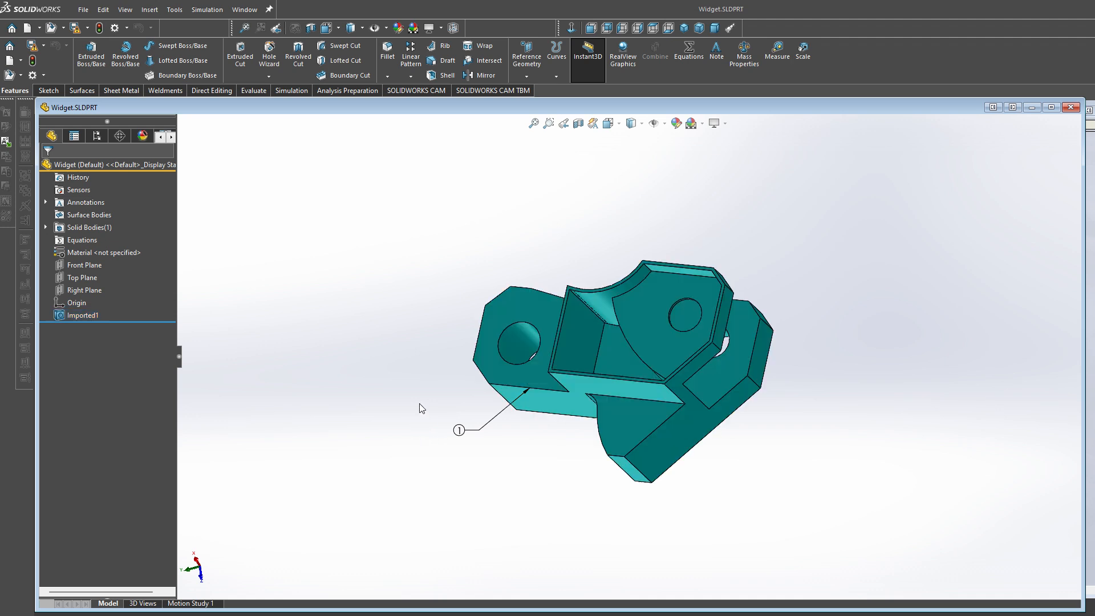
{"action": "middle_click_drag", "start_coordinate": [420, 539], "coordinate": [516, 416]}
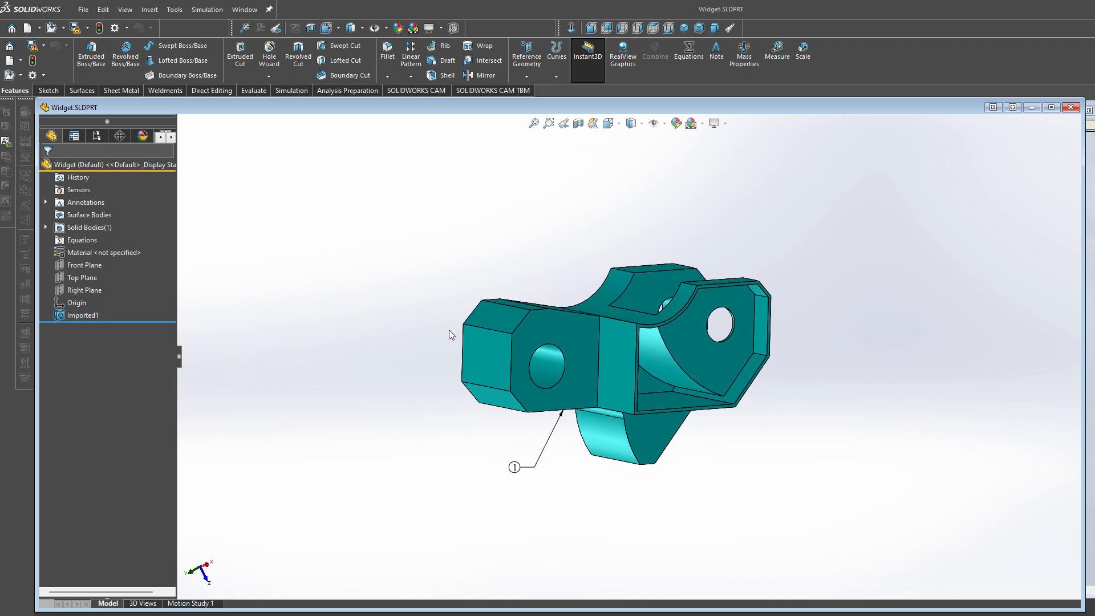
{"action": "left_click", "coordinate": [220, 91]}
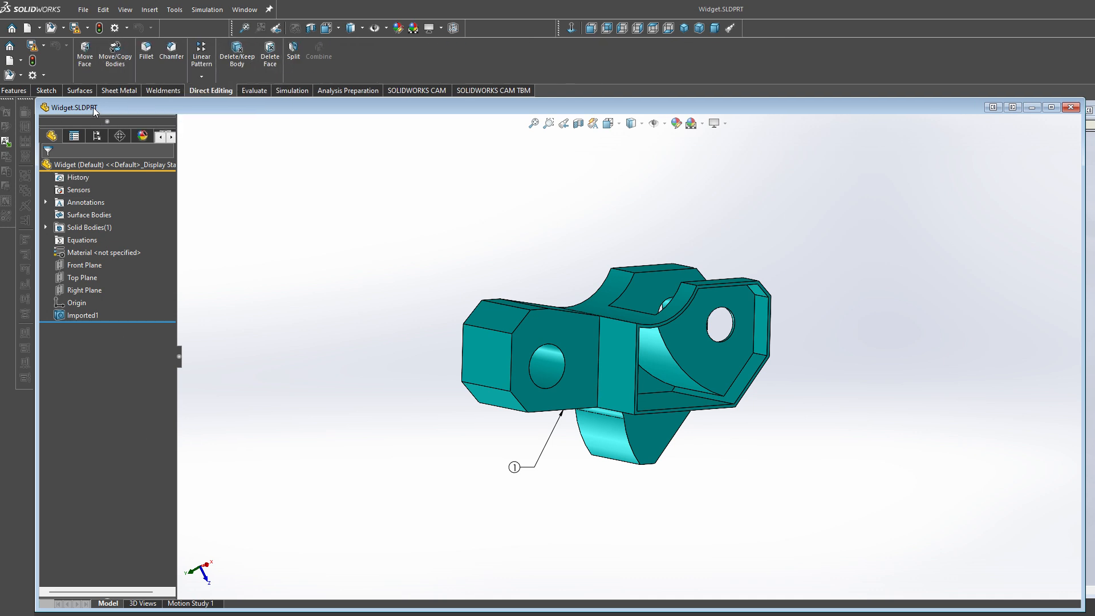
Step: In SampleDraw1, define a Relative To Model view of the Widget with its flat holed face as Front and adjoining narrow end face as Left
{"action": "mouse_move", "coordinate": [94, 107]}
{"action": "left_mouse_down"}
{"action": "mouse_move", "coordinate": [83, 153]}
{"action": "mouse_move", "coordinate": [105, 157]}
{"action": "left_mouse_up"}
{"action": "left_click", "coordinate": [170, 120]}
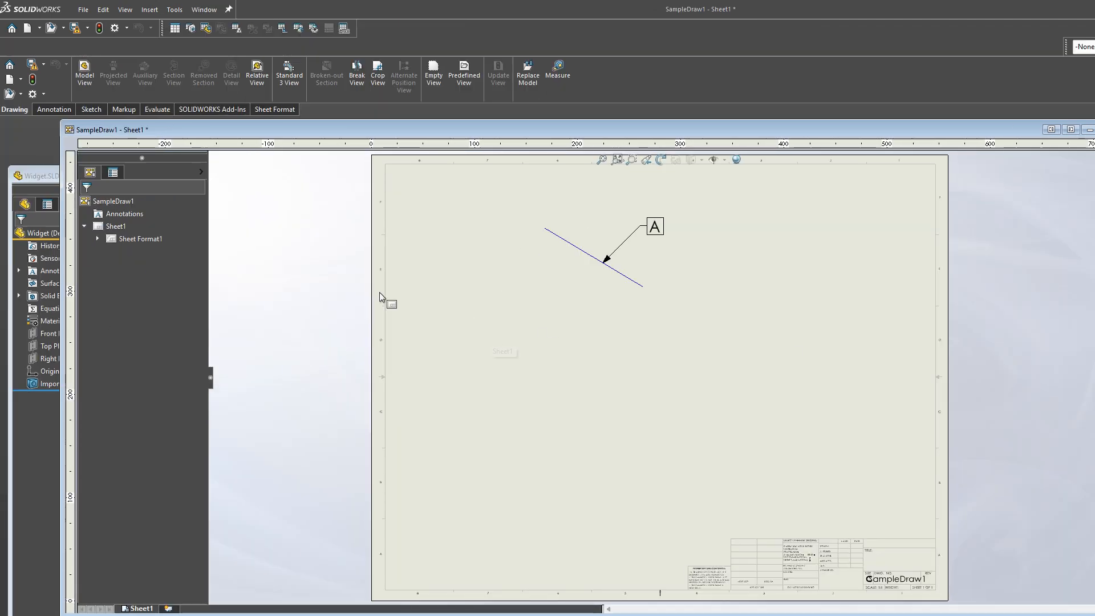
{"action": "left_click", "coordinate": [152, 12]}
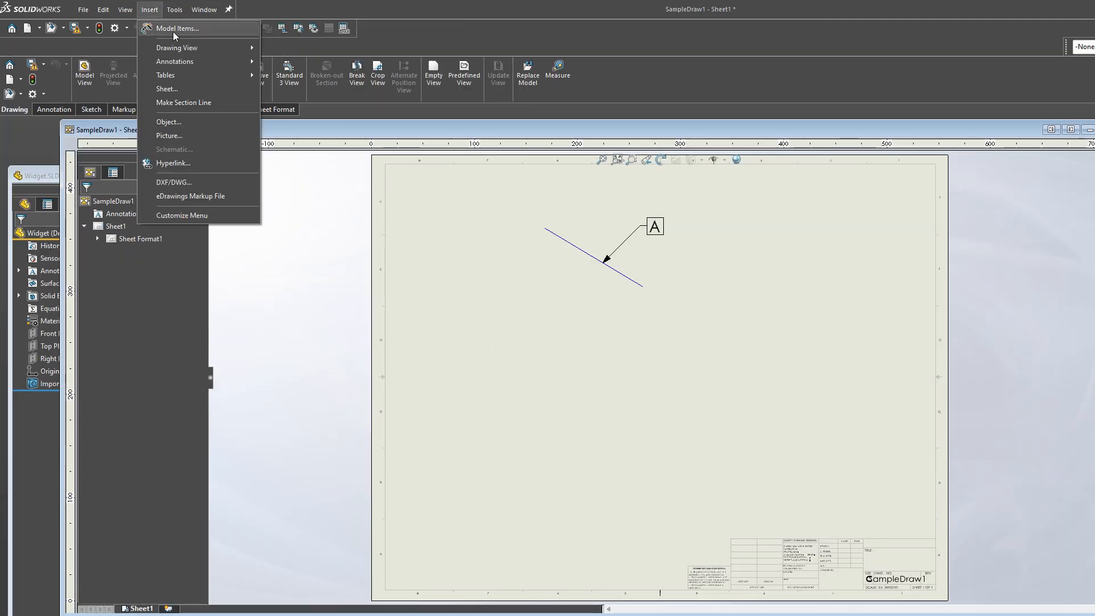
{"action": "mouse_move", "coordinate": [173, 45]}
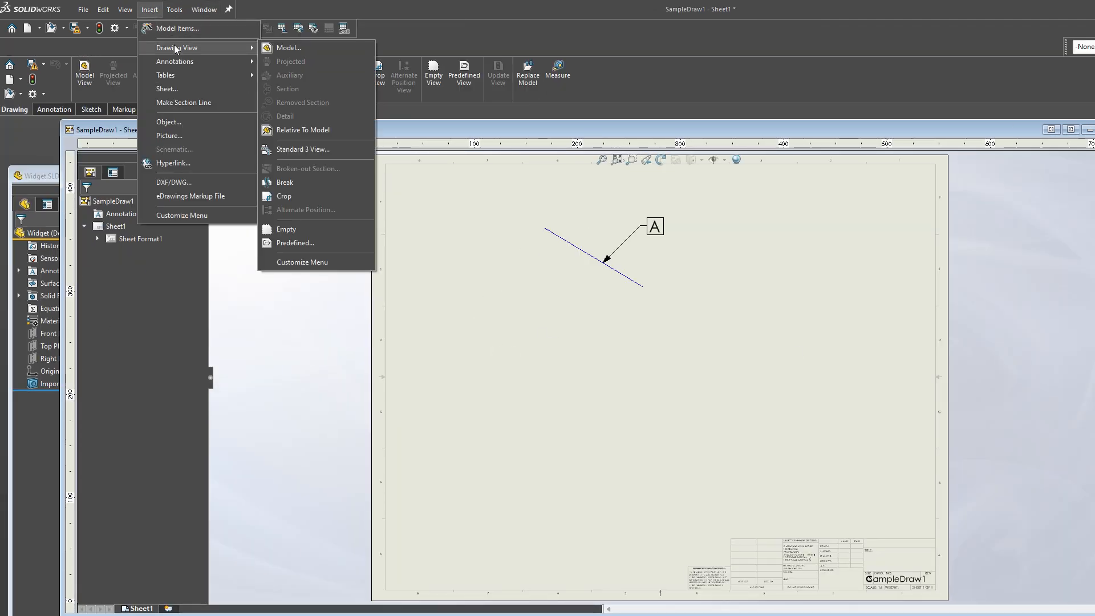
{"action": "left_click", "coordinate": [350, 132]}
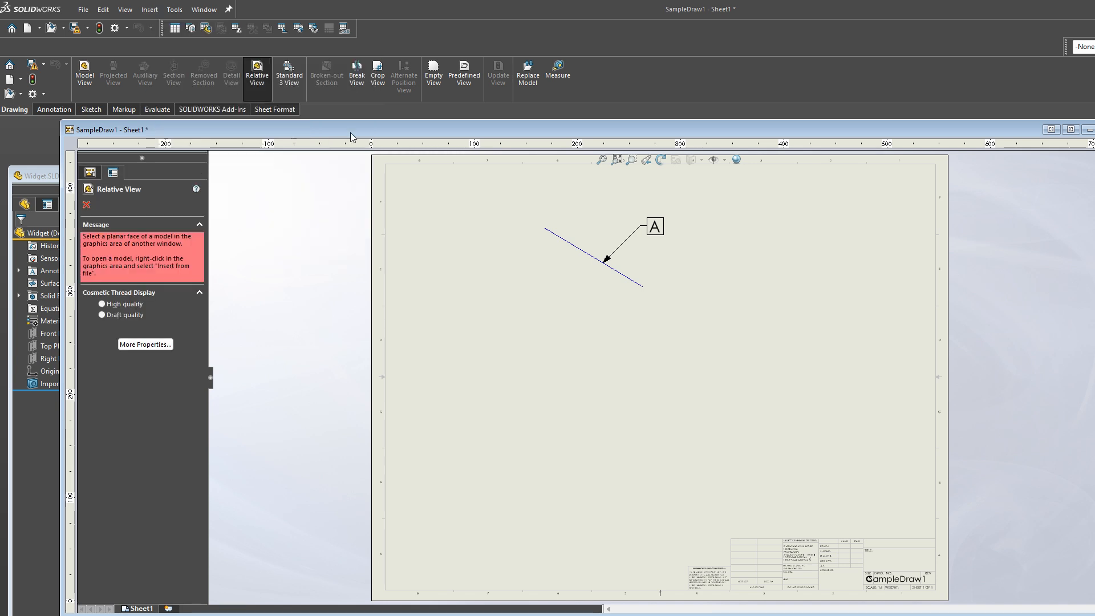
{"action": "left_click", "coordinate": [43, 173]}
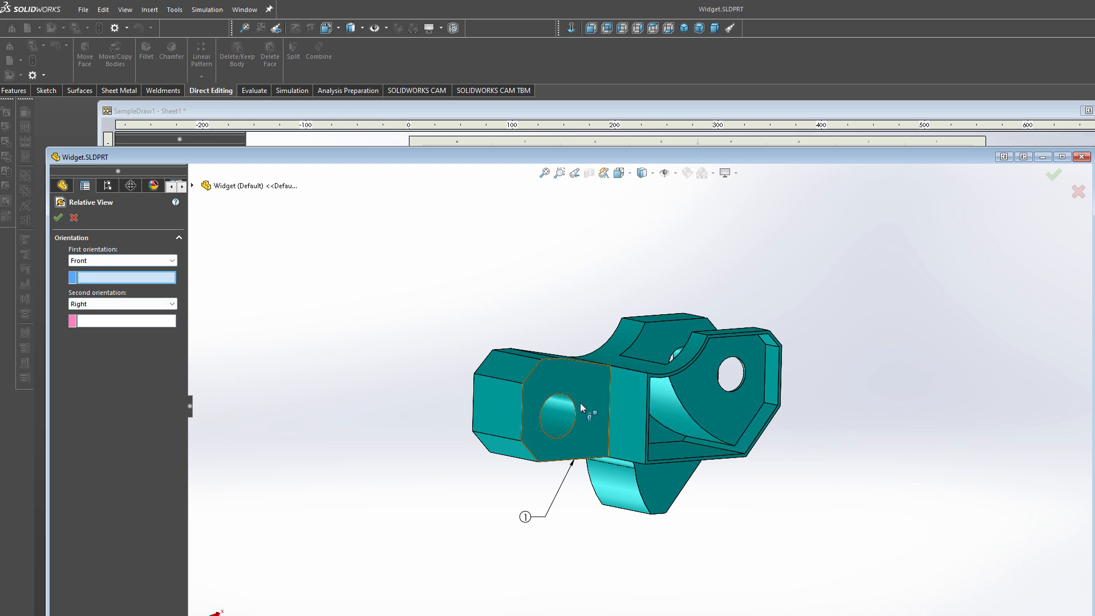
{"action": "left_click", "coordinate": [601, 446]}
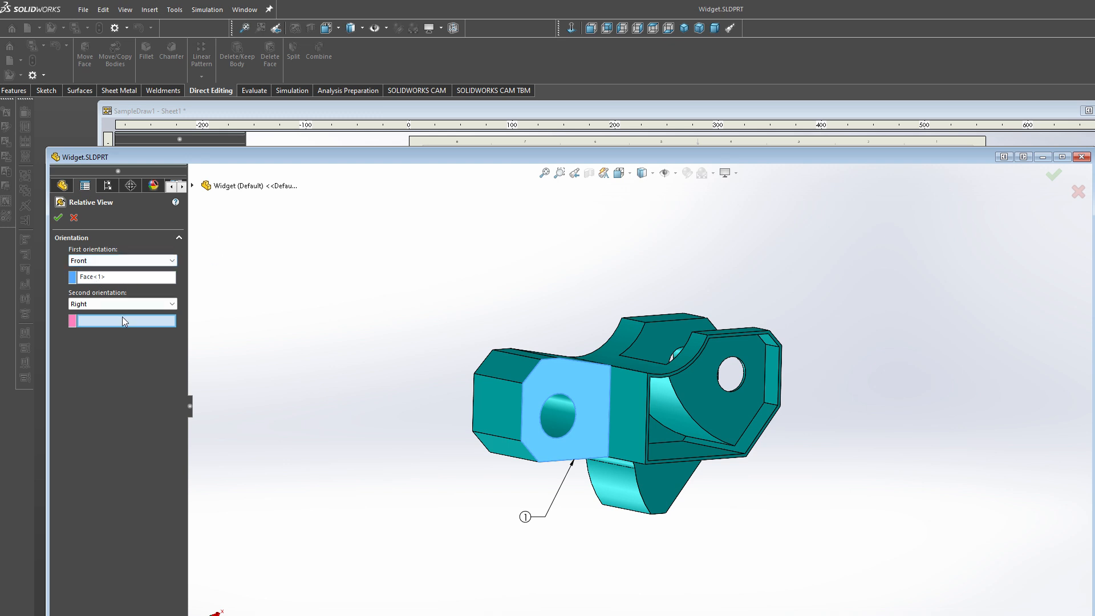
{"action": "left_click", "coordinate": [173, 306]}
{"action": "left_click", "coordinate": [95, 329]}
{"action": "left_click", "coordinate": [495, 402]}
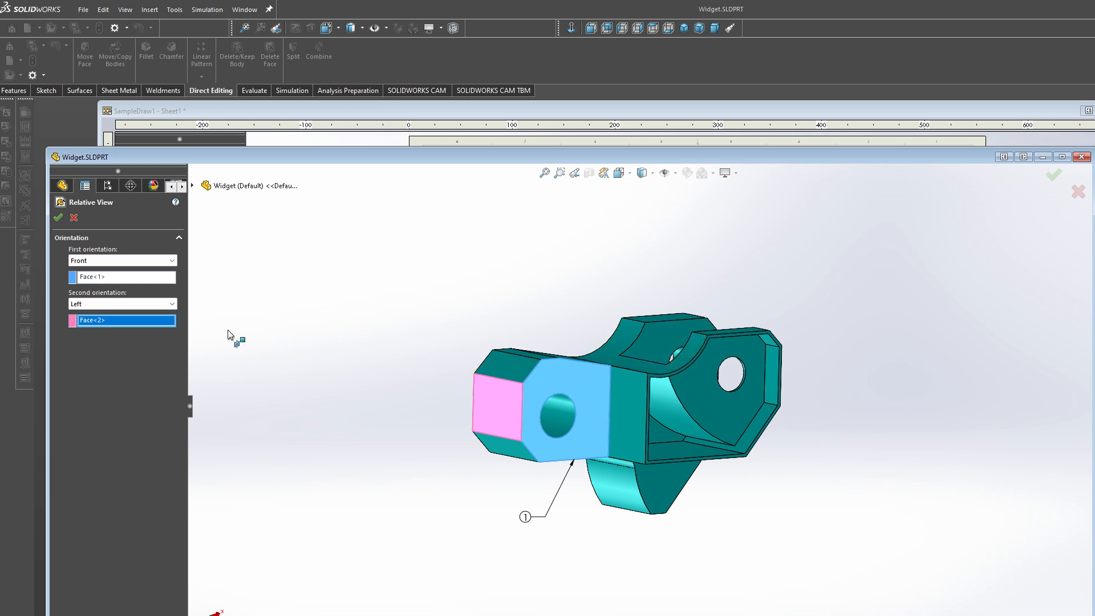
{"action": "left_click", "coordinate": [58, 218]}
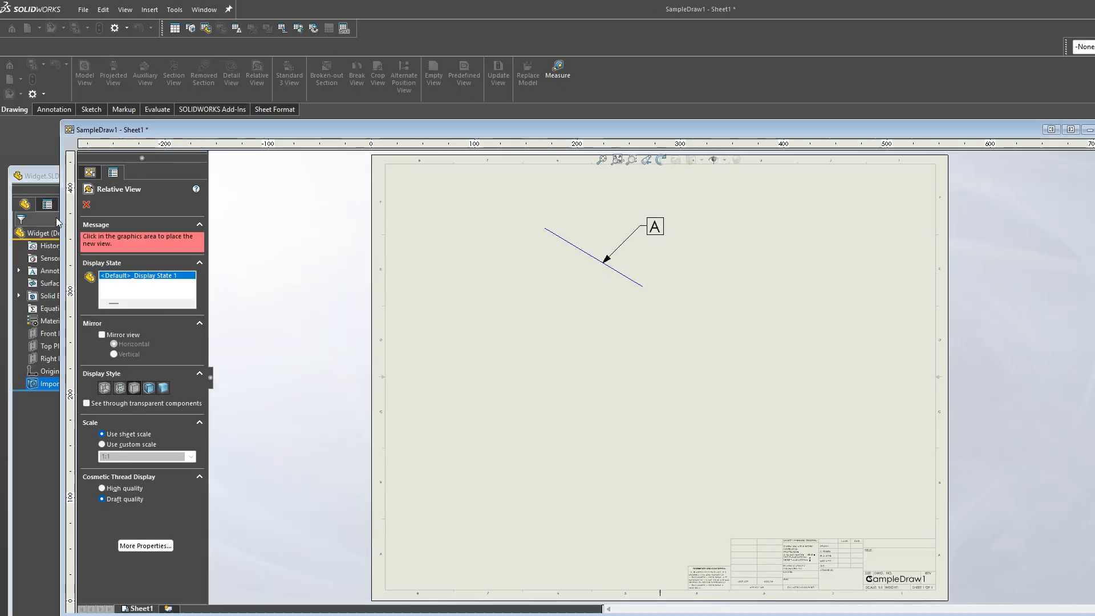
Step: Place the relative view of the Widget on Sheet1 just below line A, using the sheet scale
{"action": "left_click", "coordinate": [553, 311]}
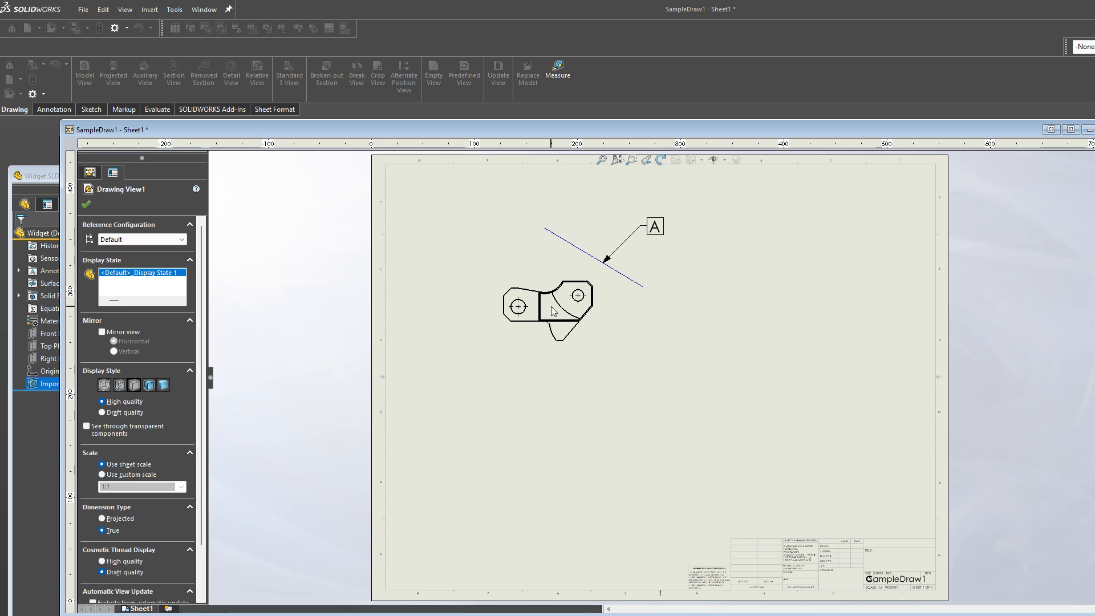
{"action": "scroll", "coordinate": [560, 288], "scroll_direction": "up", "scroll_amount": 3}
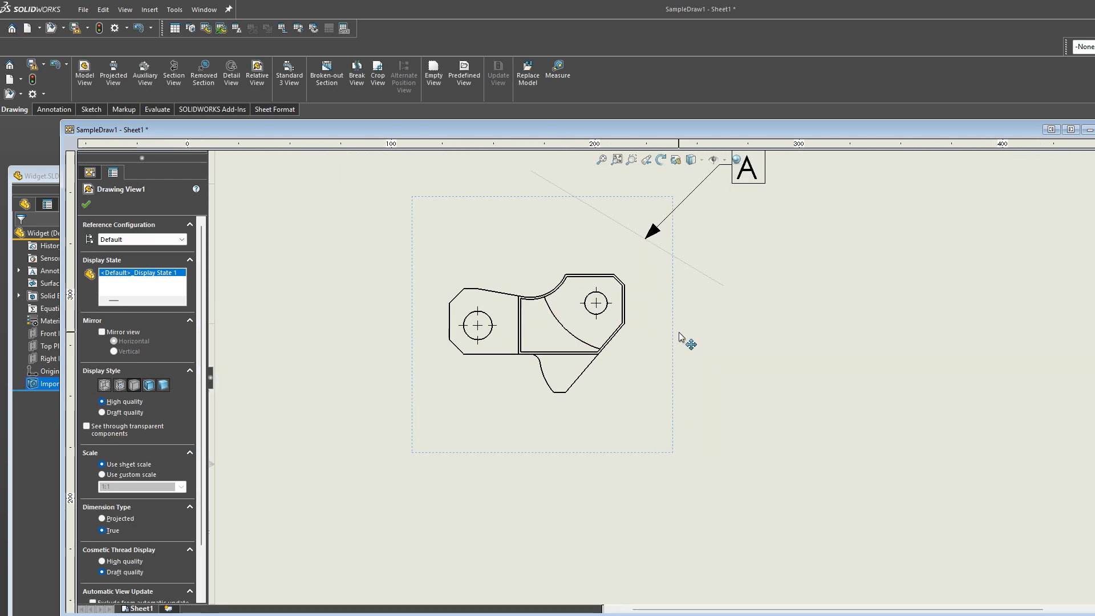
{"action": "scroll", "coordinate": [667, 365], "scroll_direction": "down", "scroll_amount": 1}
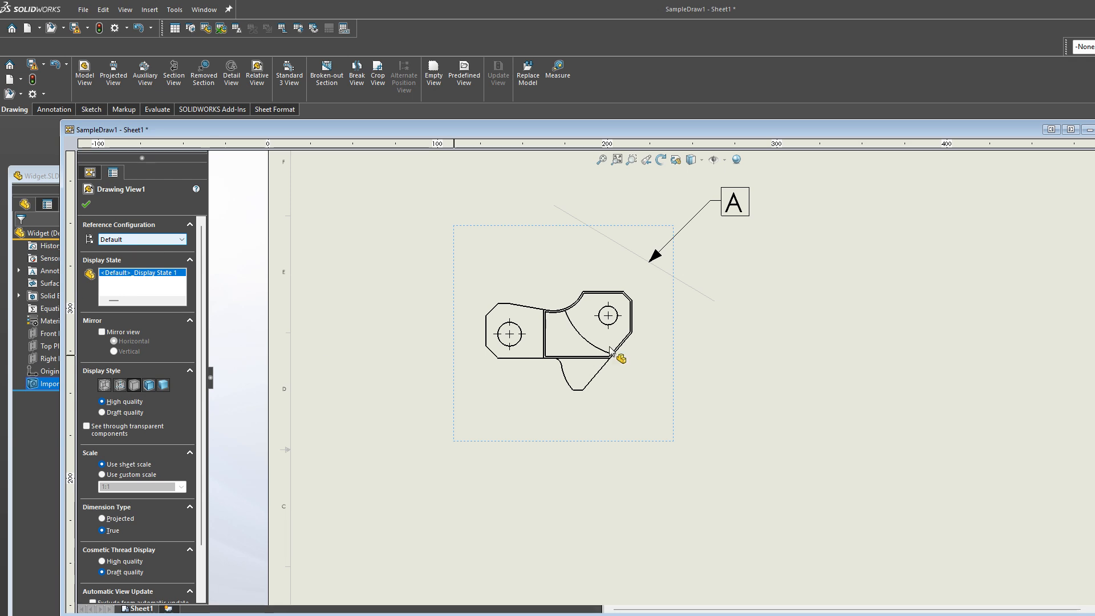
{"action": "left_click", "coordinate": [723, 382]}
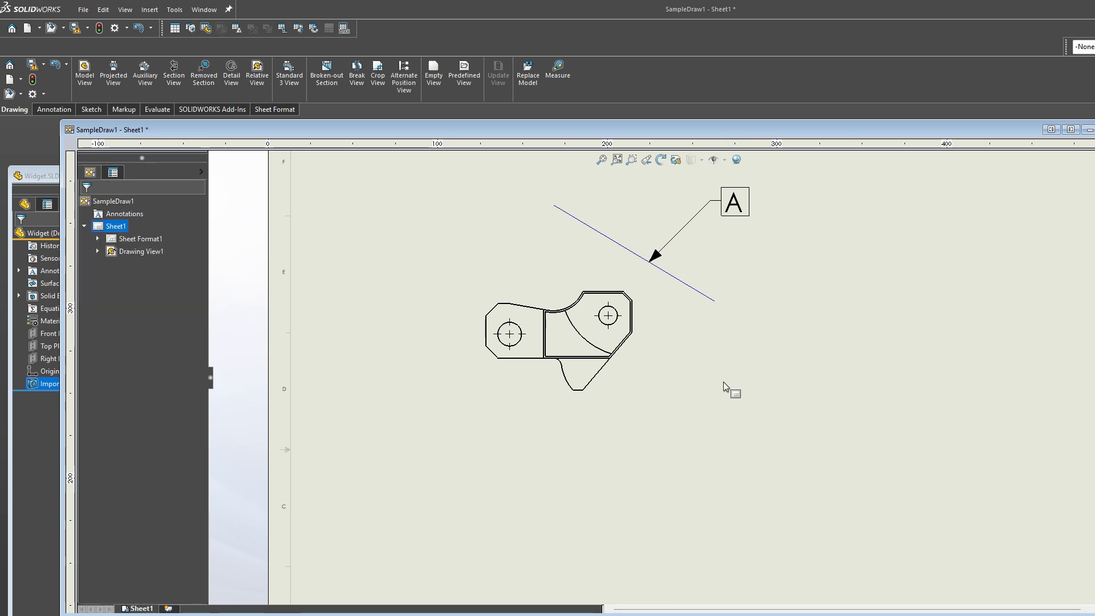
Step: Try to dimension the angle between the Widget's sloped upper edge and line A
{"action": "left_click", "coordinate": [512, 232]}
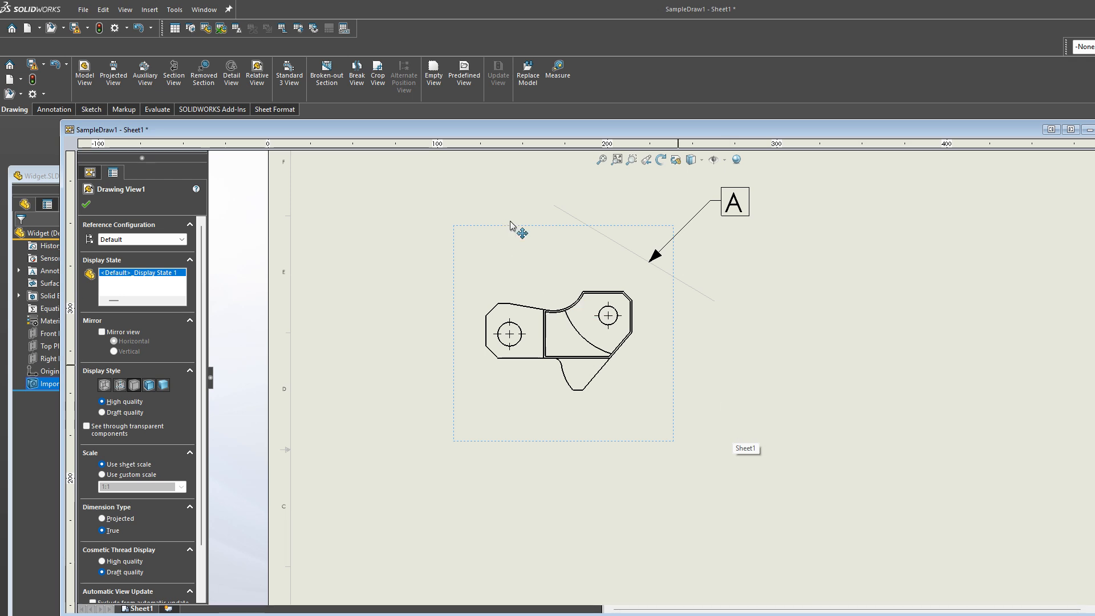
{"action": "right_click_drag", "start_coordinate": [827, 372], "coordinate": [830, 321]}
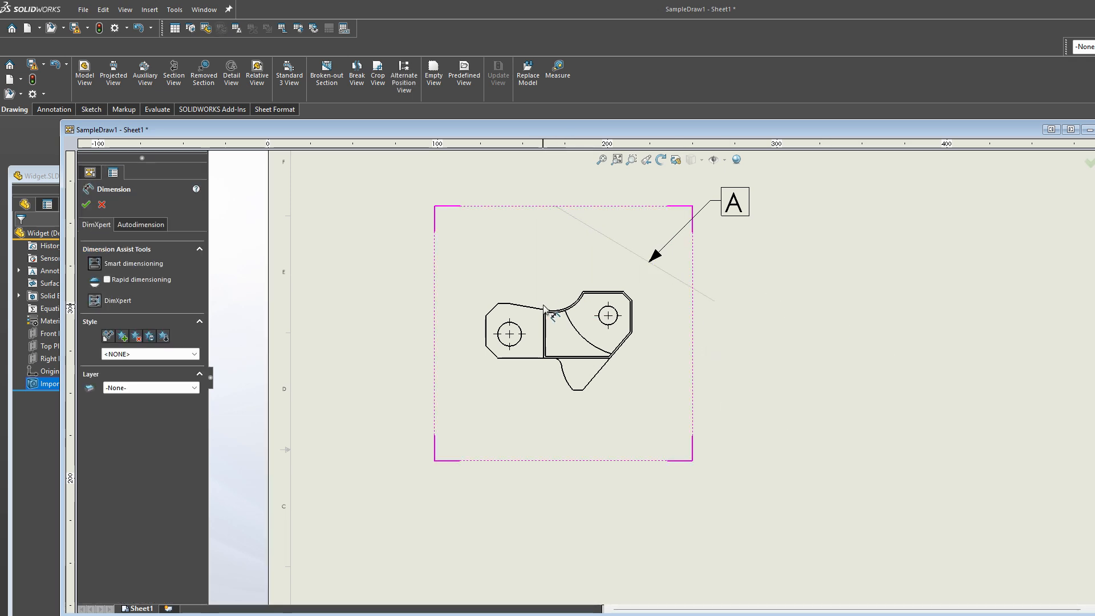
{"action": "left_click", "coordinate": [523, 306]}
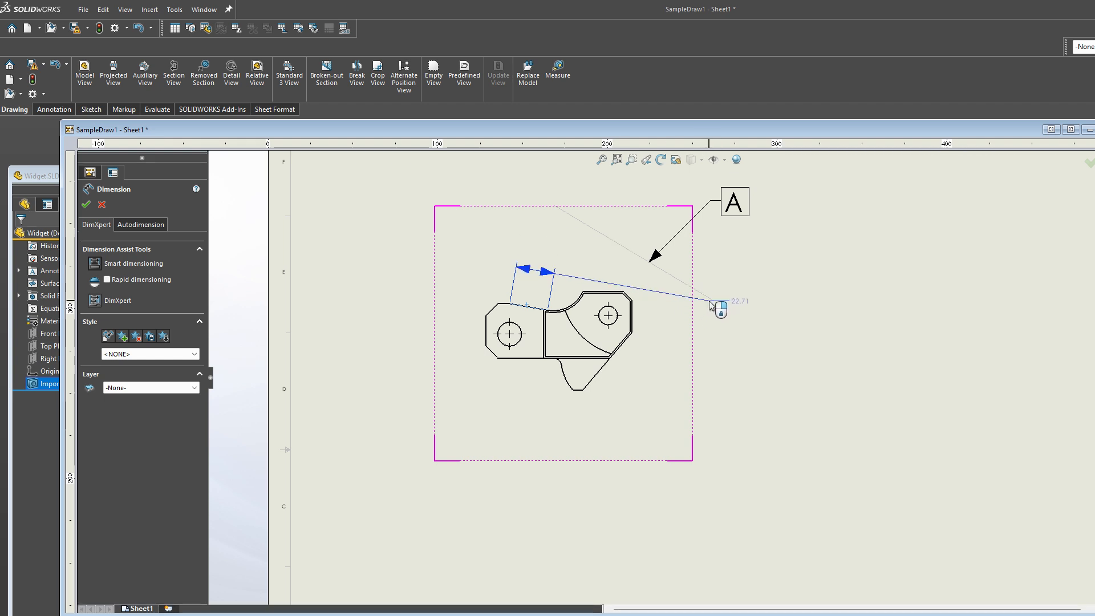
{"action": "key", "text": "Escape"}
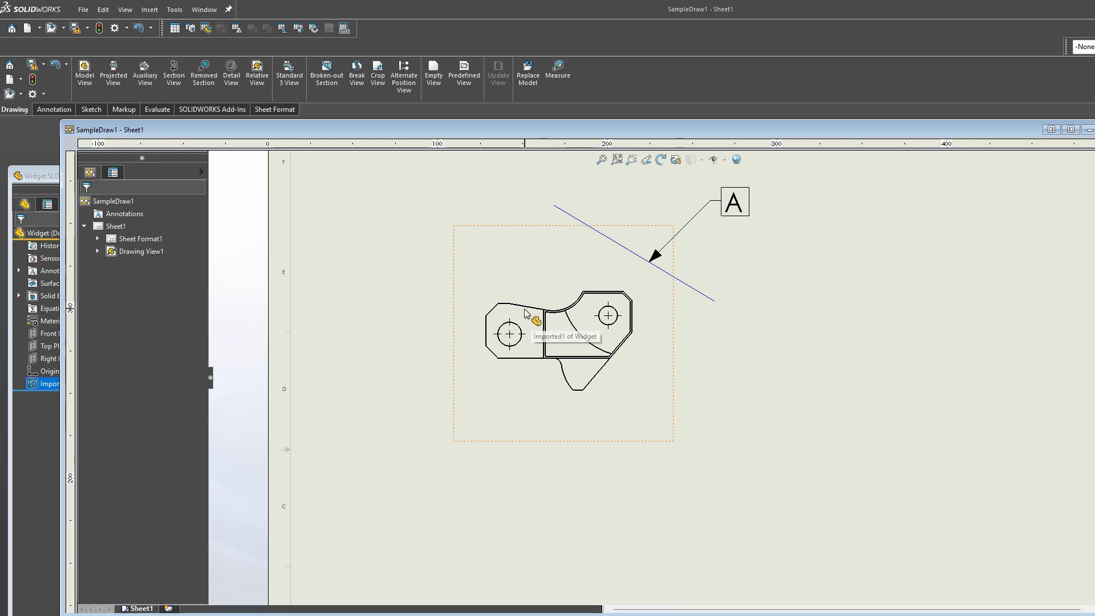
{"action": "left_click", "coordinate": [476, 291]}
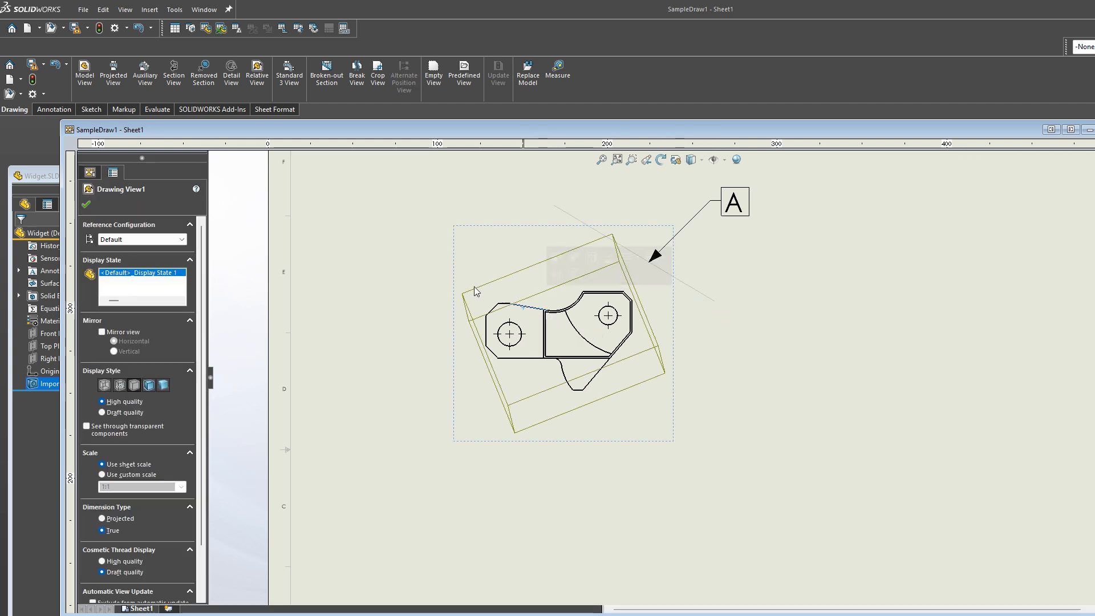
{"action": "left_click", "coordinate": [91, 109]}
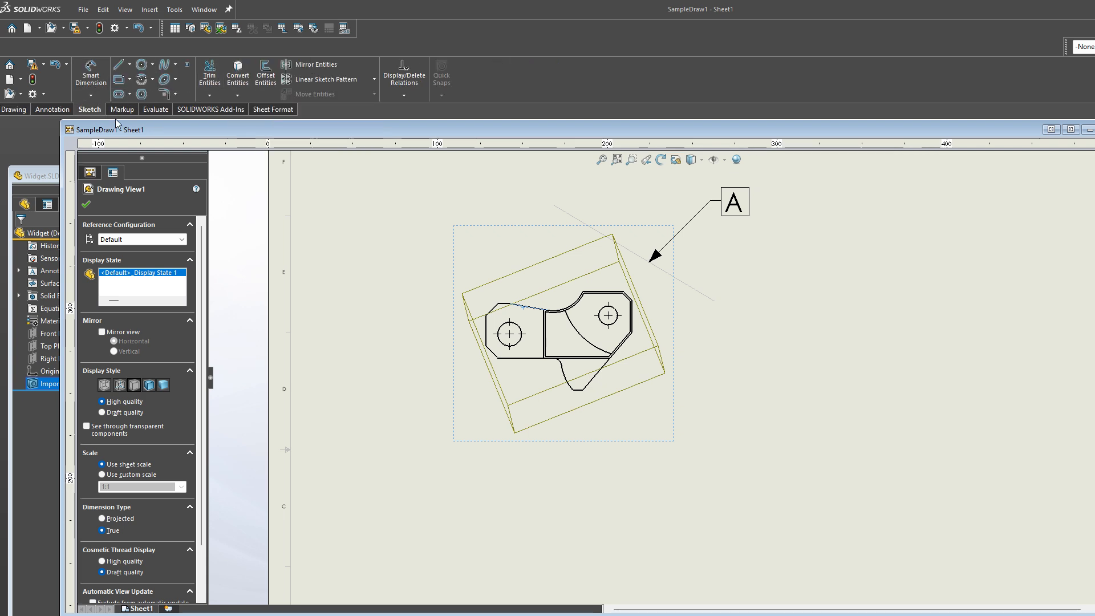
{"action": "left_click", "coordinate": [14, 109]}
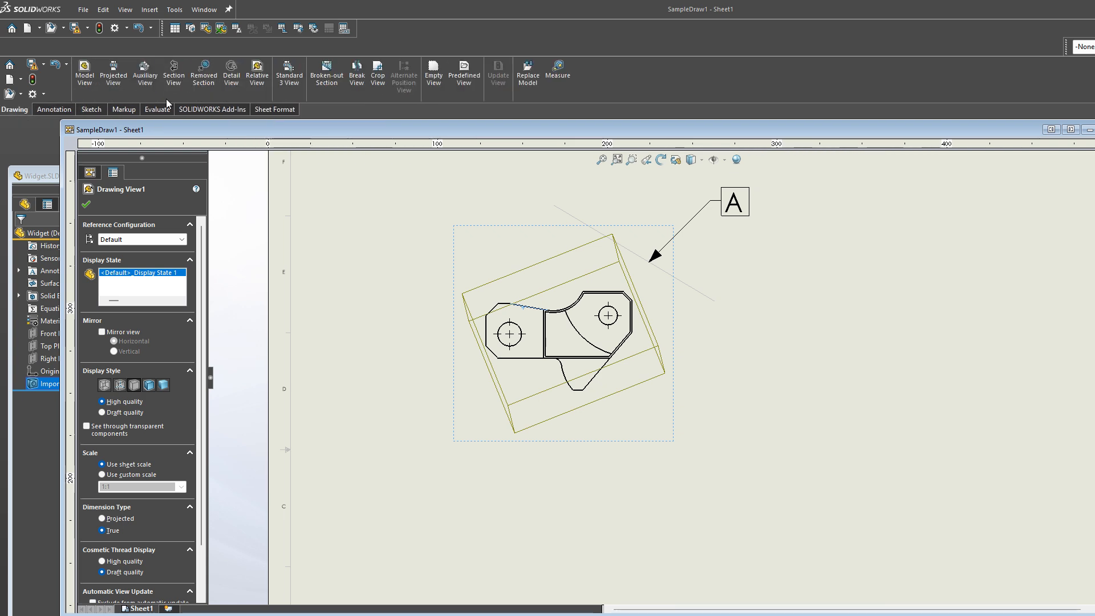
{"action": "left_click", "coordinate": [719, 414]}
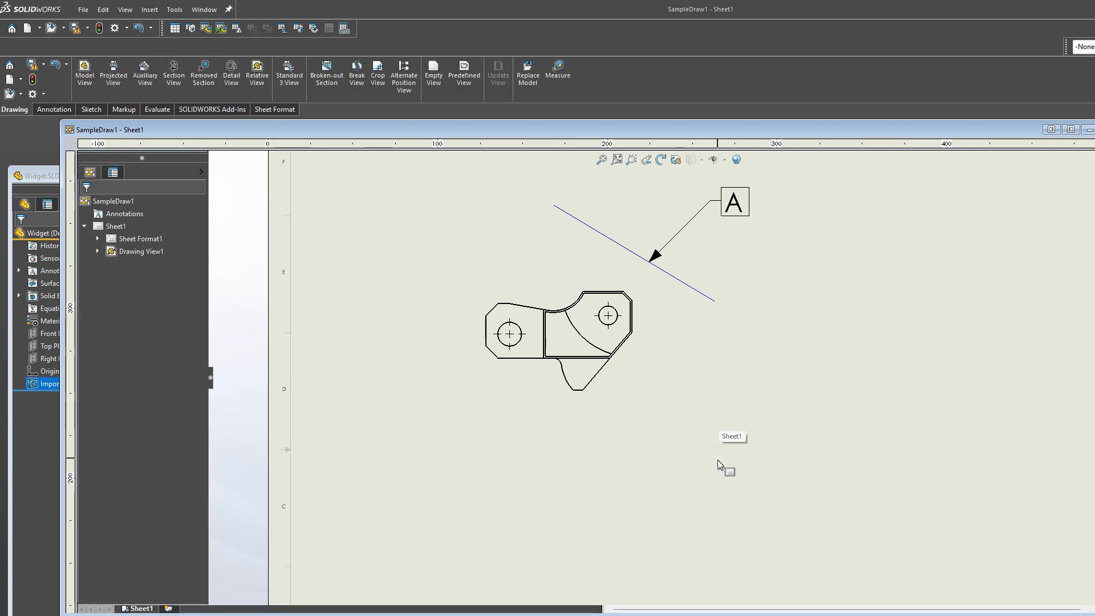
Step: Lock the view focus on the Widget's relative view
{"action": "right_click", "coordinate": [671, 398]}
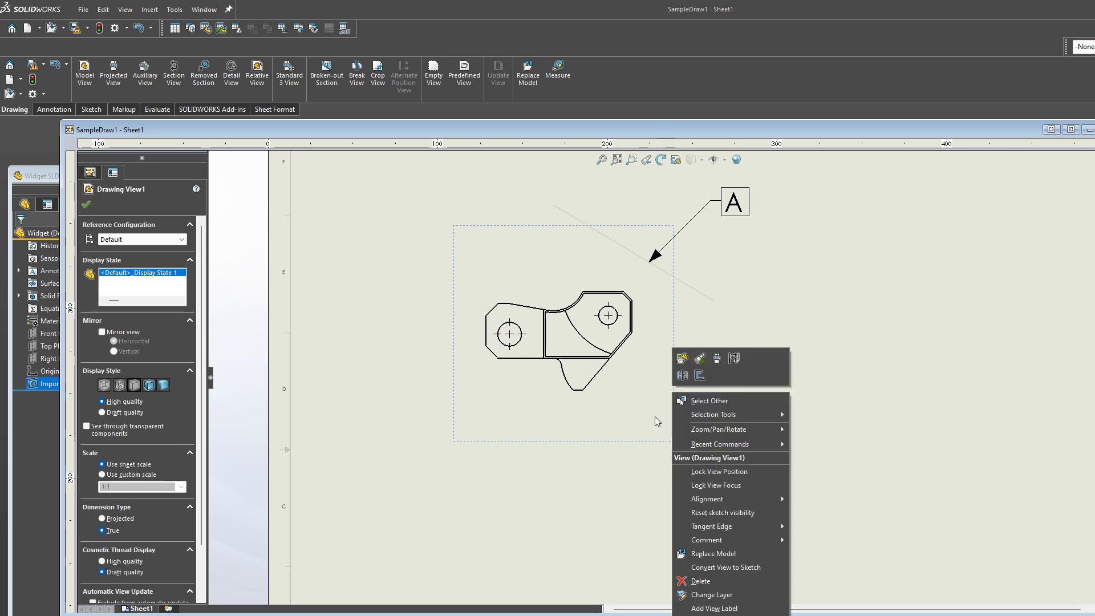
{"action": "left_click", "coordinate": [745, 485]}
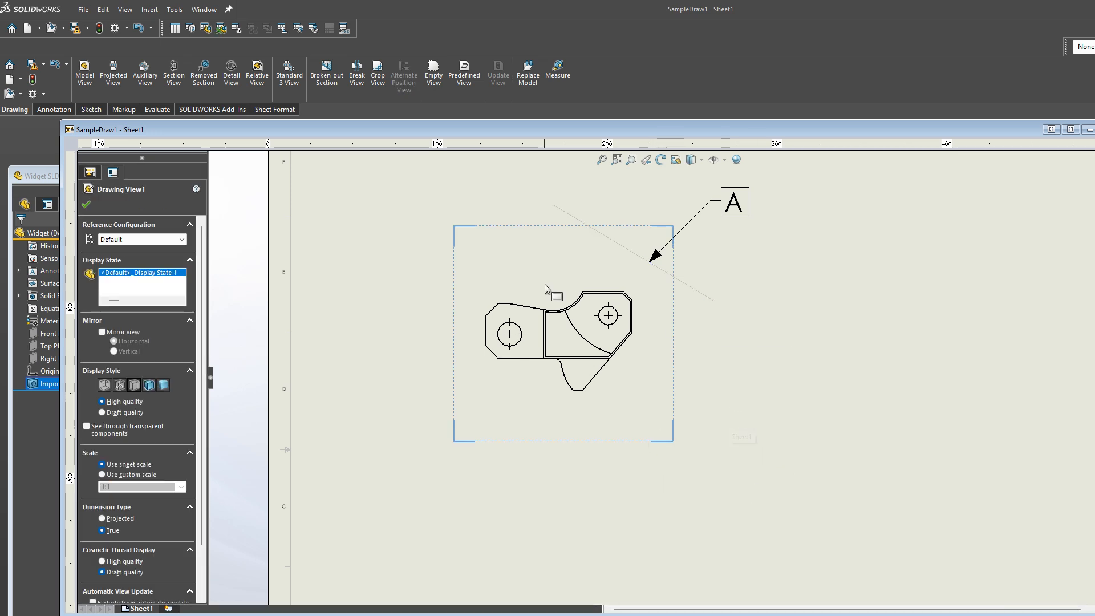
{"action": "left_click", "coordinate": [523, 309]}
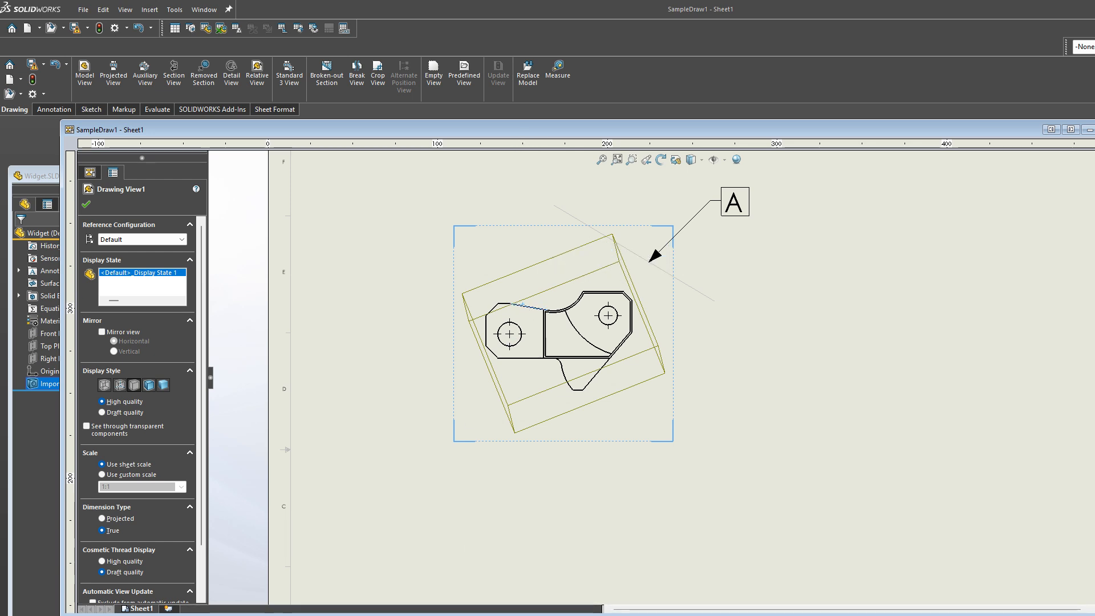
Step: Check which edge dimension X uses in the exam PDF, and convert the Widget's matching sloped upper edge into a sketch line in SOLIDWORKS
{"action": "key", "text": "alt+Tab"}
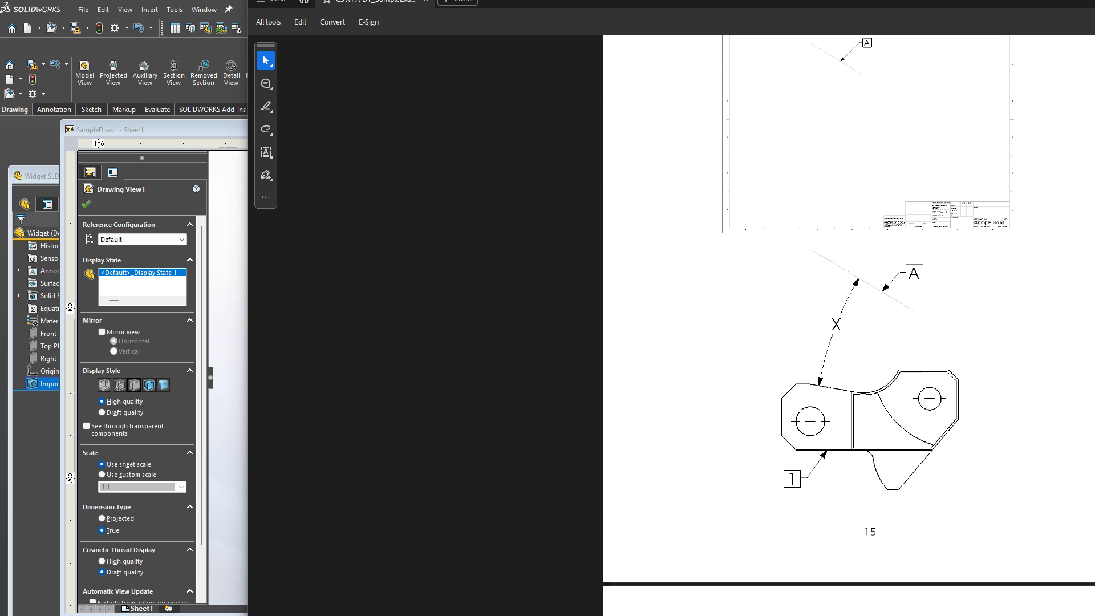
{"action": "left_click", "coordinate": [177, 128]}
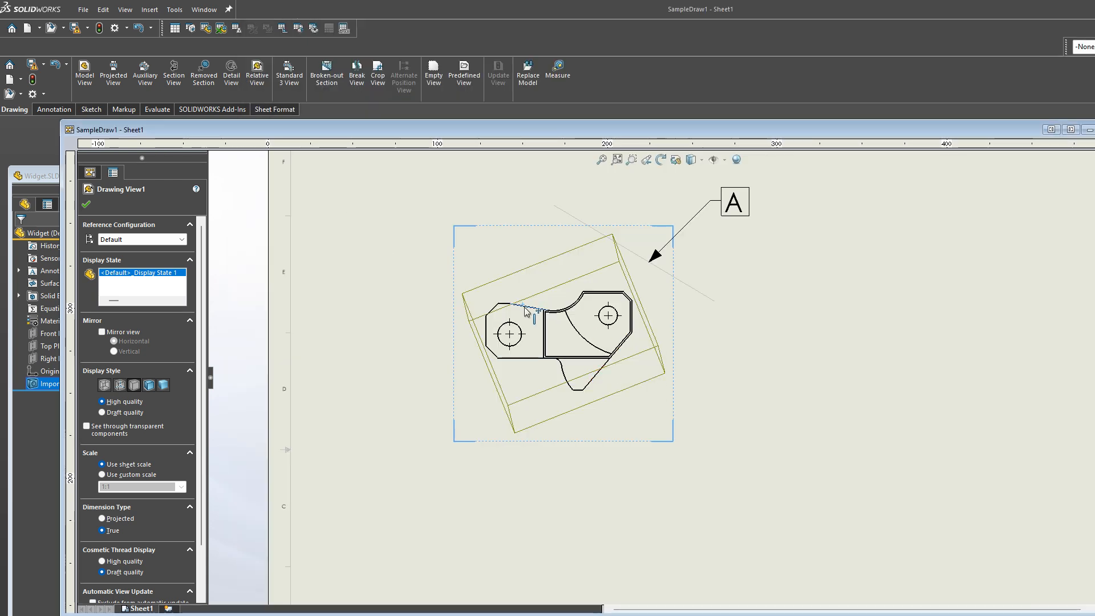
{"action": "left_click", "coordinate": [817, 392]}
{"action": "left_click", "coordinate": [525, 308]}
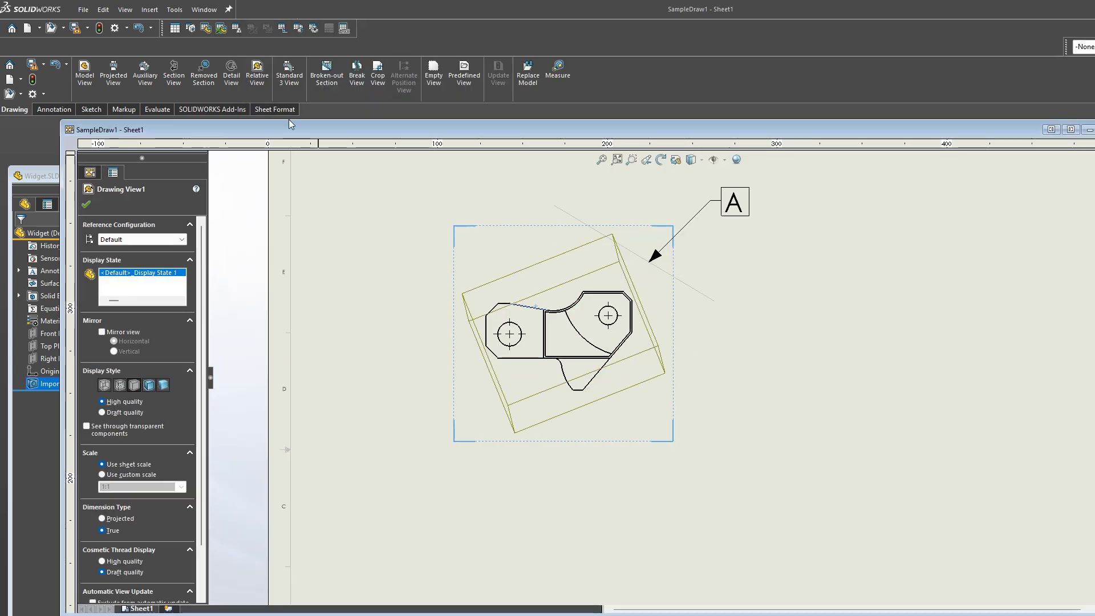
{"action": "left_click", "coordinate": [97, 112]}
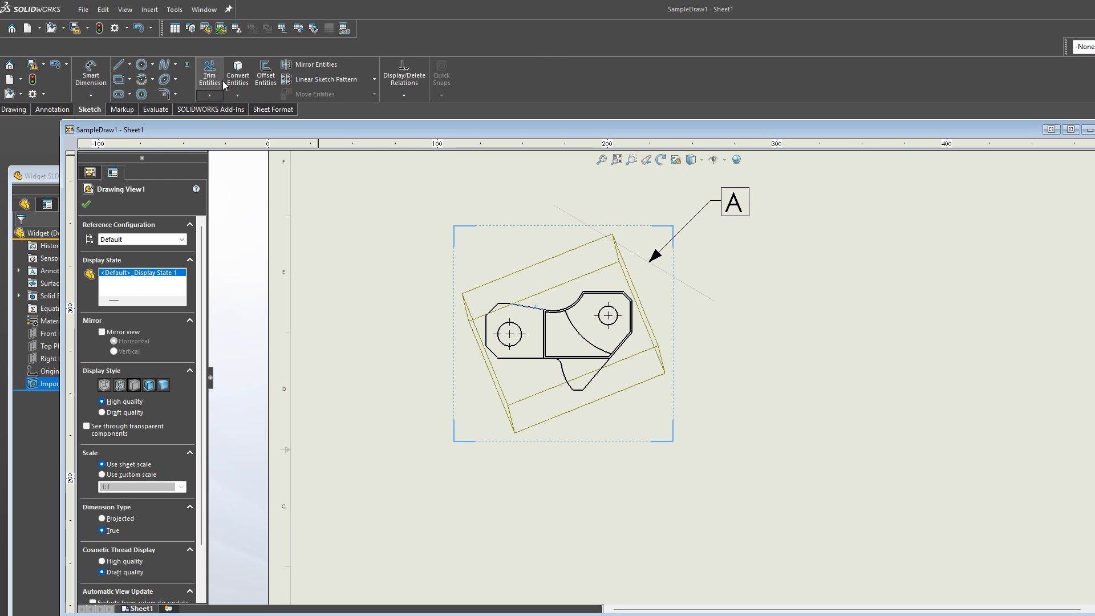
{"action": "left_click", "coordinate": [244, 77]}
Step: Measure angle X with a Smart Dimension between the converted edge and line A, compare it with the answer key, and cancel the driven dimension
{"action": "right_click_drag", "start_coordinate": [864, 404], "coordinate": [872, 350]}
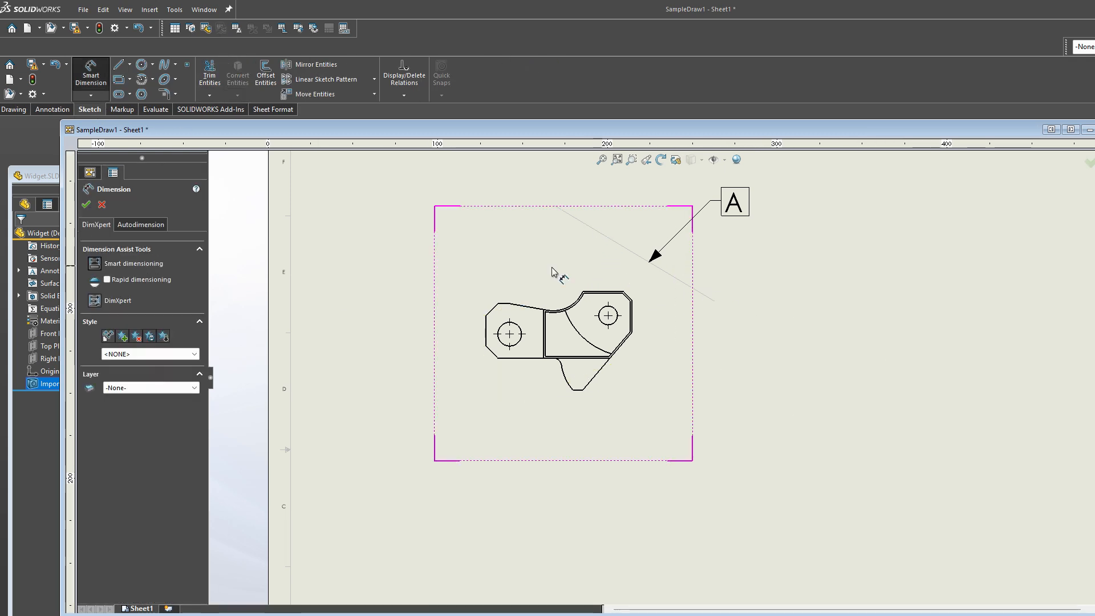
{"action": "left_click", "coordinate": [525, 310]}
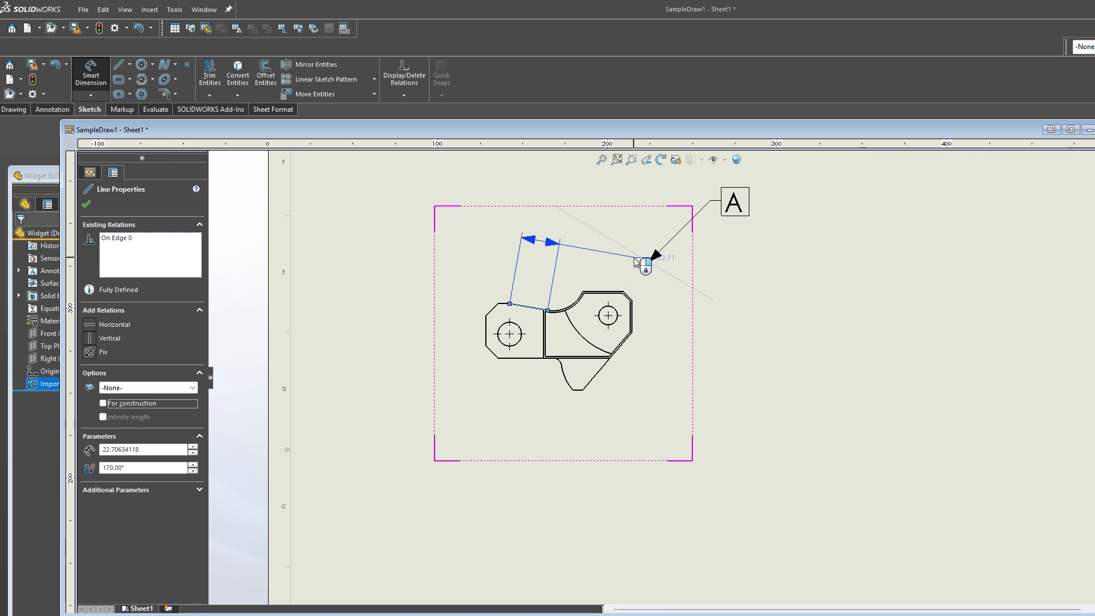
{"action": "left_click", "coordinate": [637, 255]}
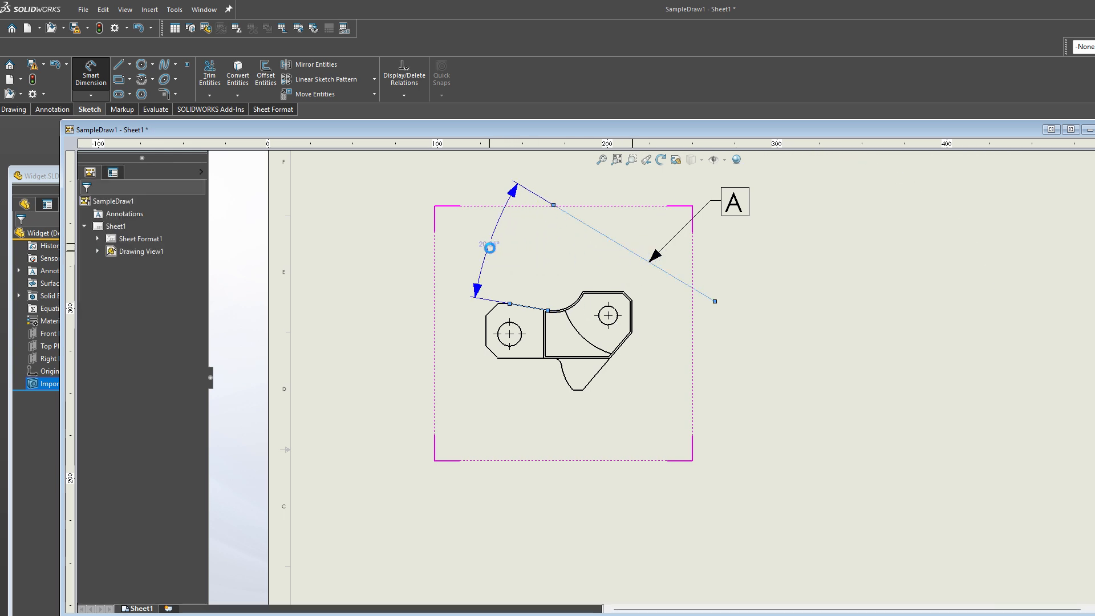
{"action": "left_click", "coordinate": [489, 244]}
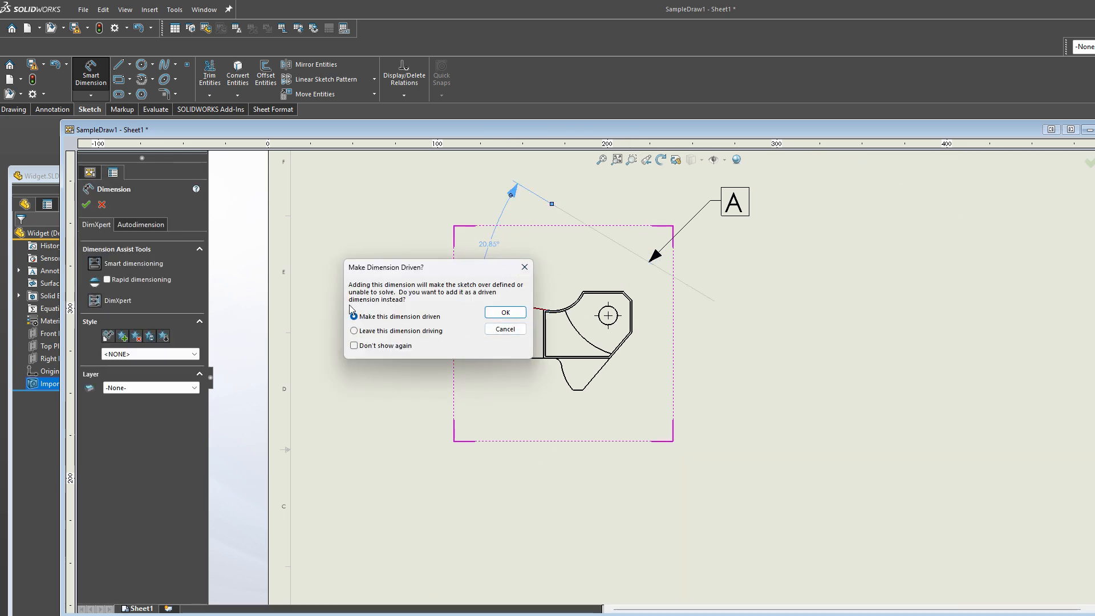
{"action": "mouse_move", "coordinate": [455, 267]}
{"action": "left_mouse_down"}
{"action": "mouse_move", "coordinate": [421, 328]}
{"action": "mouse_move", "coordinate": [324, 262]}
{"action": "left_mouse_up"}
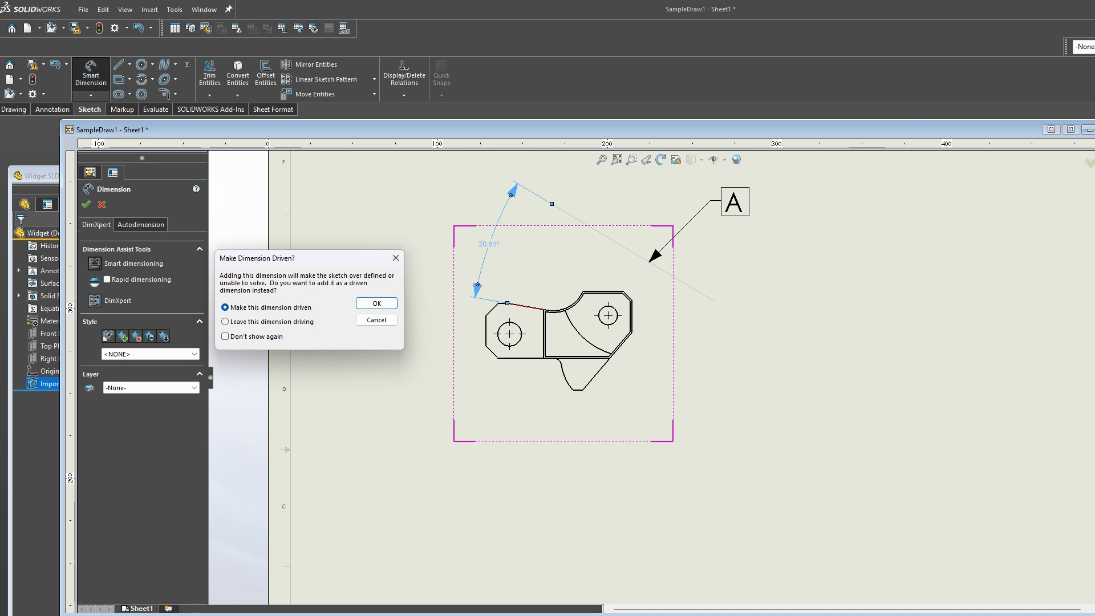
{"action": "key", "text": "alt+Tab"}
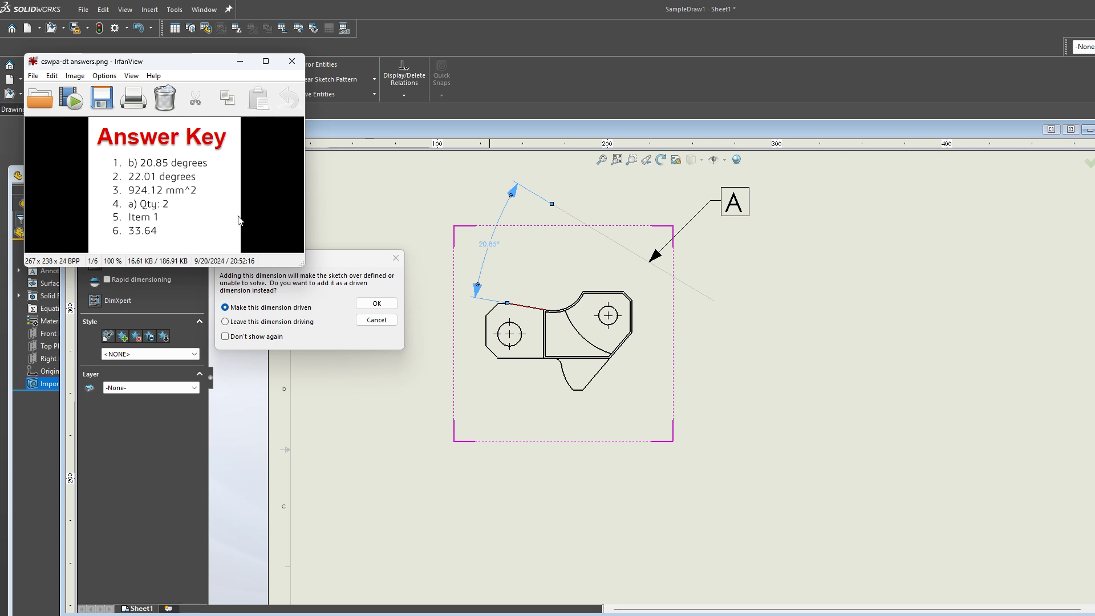
{"action": "left_click", "coordinate": [391, 320]}
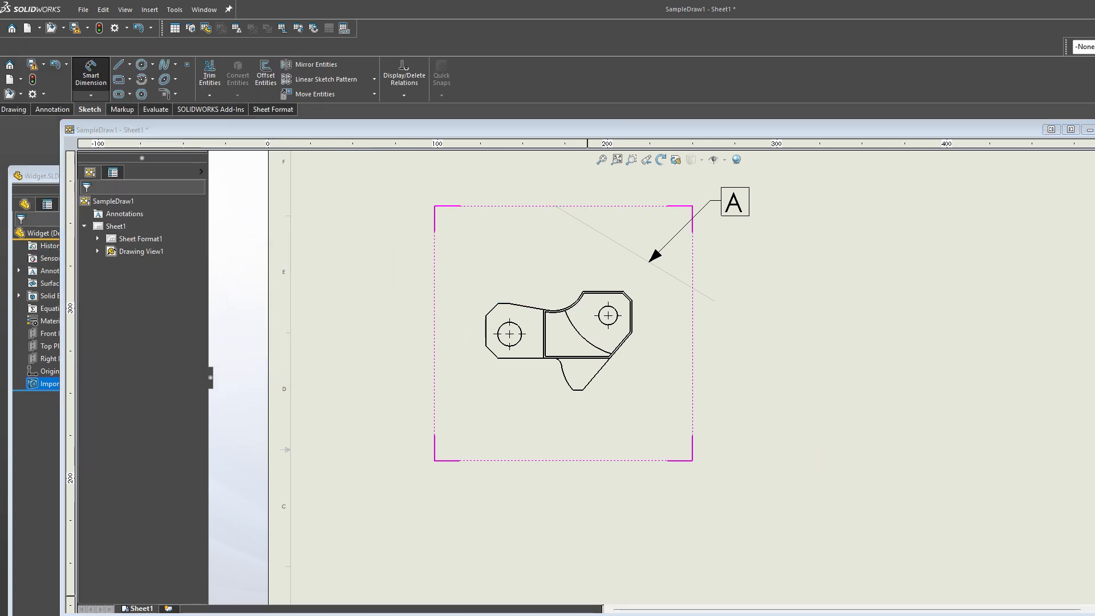
Step: Switch to the exam PDF and read Question 2's settings, instructions and reference images for view AA and dimension Y
{"action": "key", "text": "alt+Tab"}
{"action": "scroll", "coordinate": [776, 473], "scroll_direction": "down", "scroll_amount": 7}
{"action": "scroll", "coordinate": [968, 482], "scroll_direction": "down", "scroll_amount": 3}
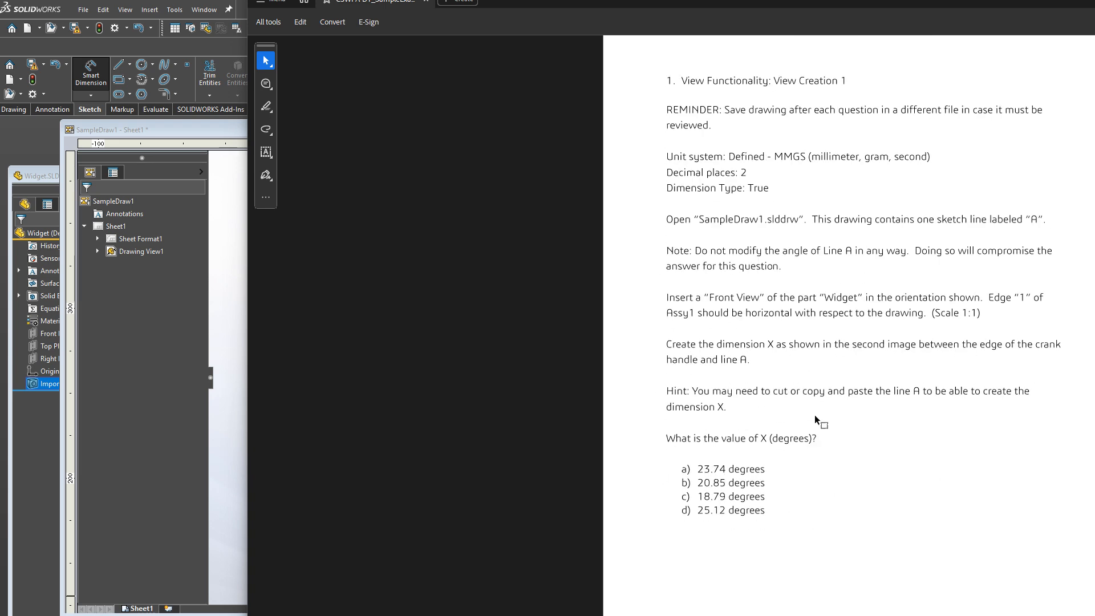
{"action": "scroll", "coordinate": [961, 494], "scroll_direction": "down", "scroll_amount": 10}
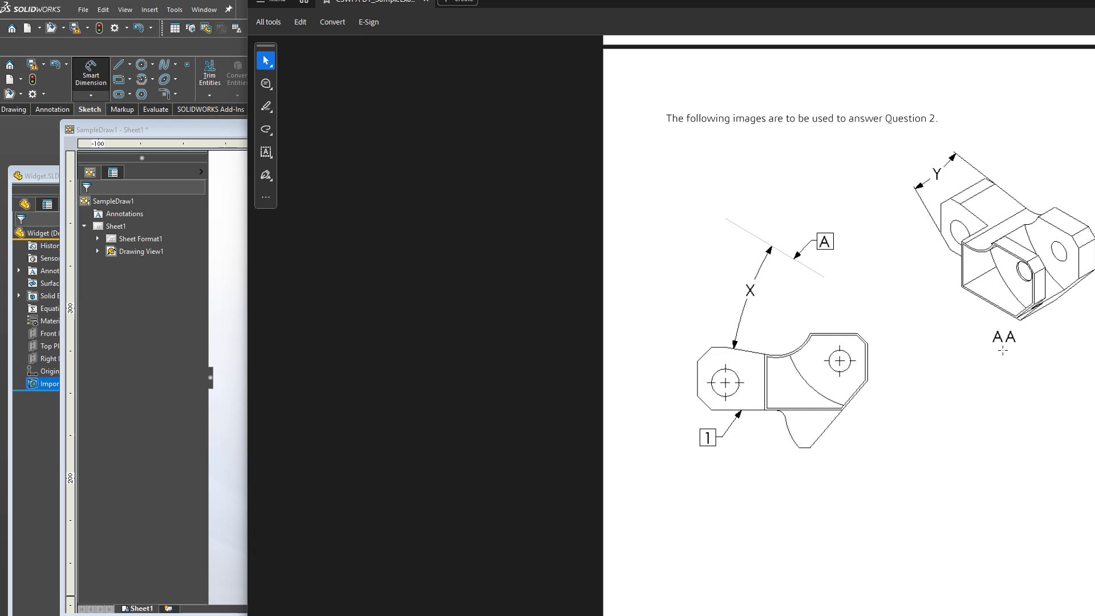
{"action": "scroll", "coordinate": [911, 428], "scroll_direction": "down", "scroll_amount": 10}
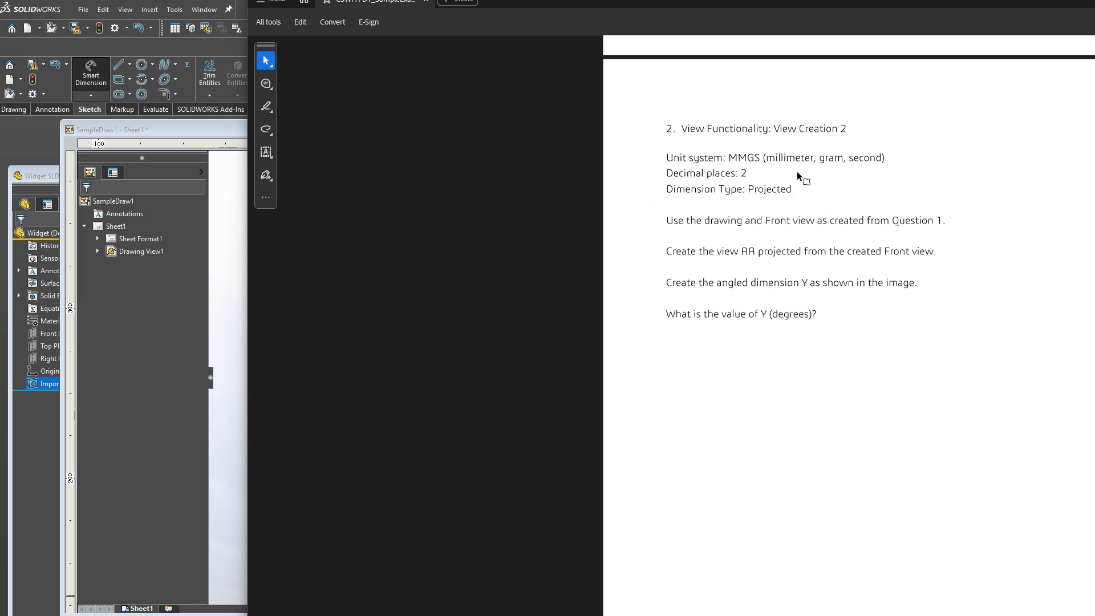
Step: Back in SOLIDWORKS, unlock the Widget front view's focus and move the view down and left on the sheet, clear of line A
{"action": "left_click", "coordinate": [162, 133]}
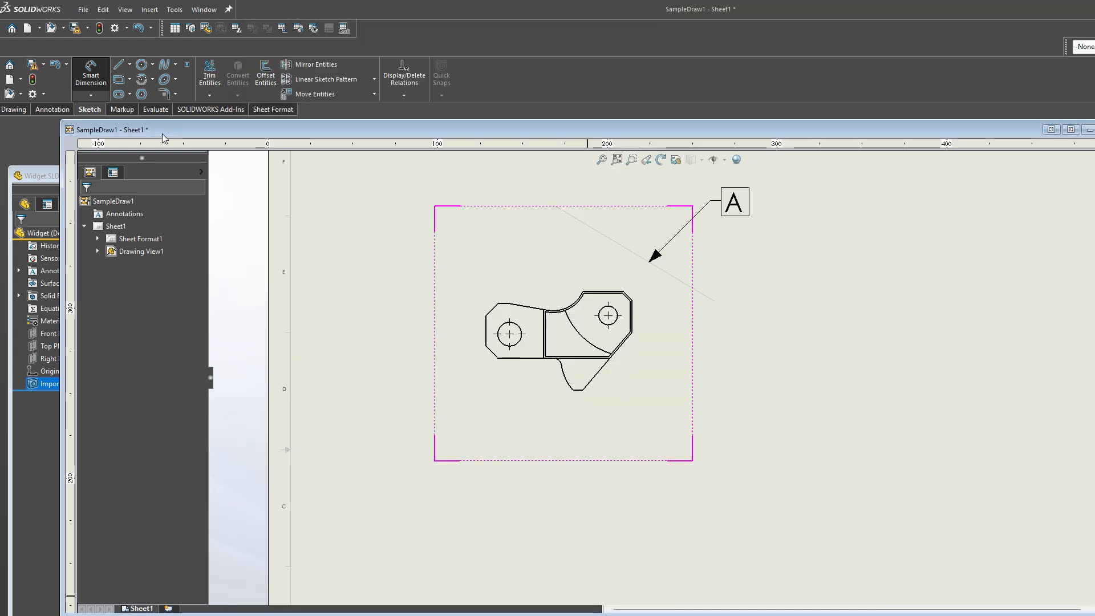
{"action": "scroll", "coordinate": [688, 393], "scroll_direction": "up", "scroll_amount": 2}
{"action": "scroll", "coordinate": [655, 358], "scroll_direction": "down", "scroll_amount": 2}
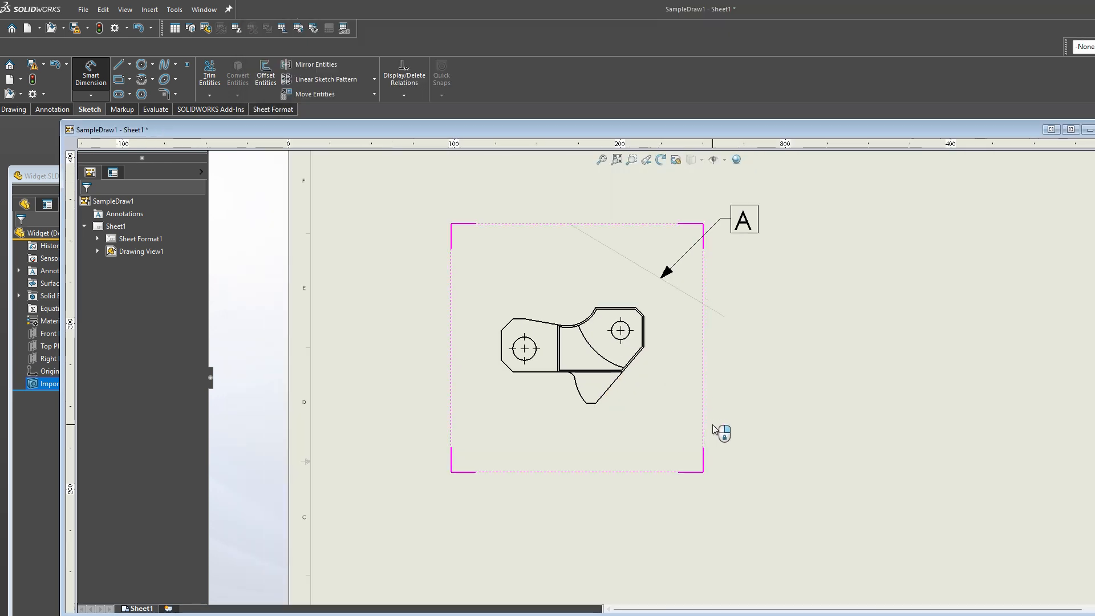
{"action": "right_click", "coordinate": [701, 404]}
{"action": "key", "text": "Escape"}
{"action": "key", "text": "Escape"}
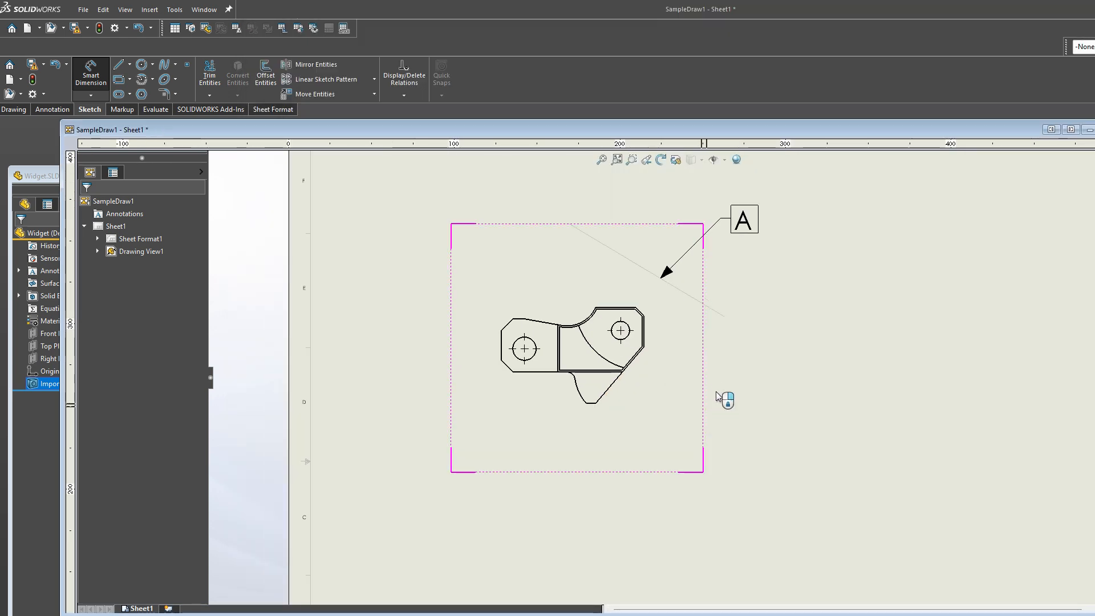
{"action": "right_click", "coordinate": [685, 381]}
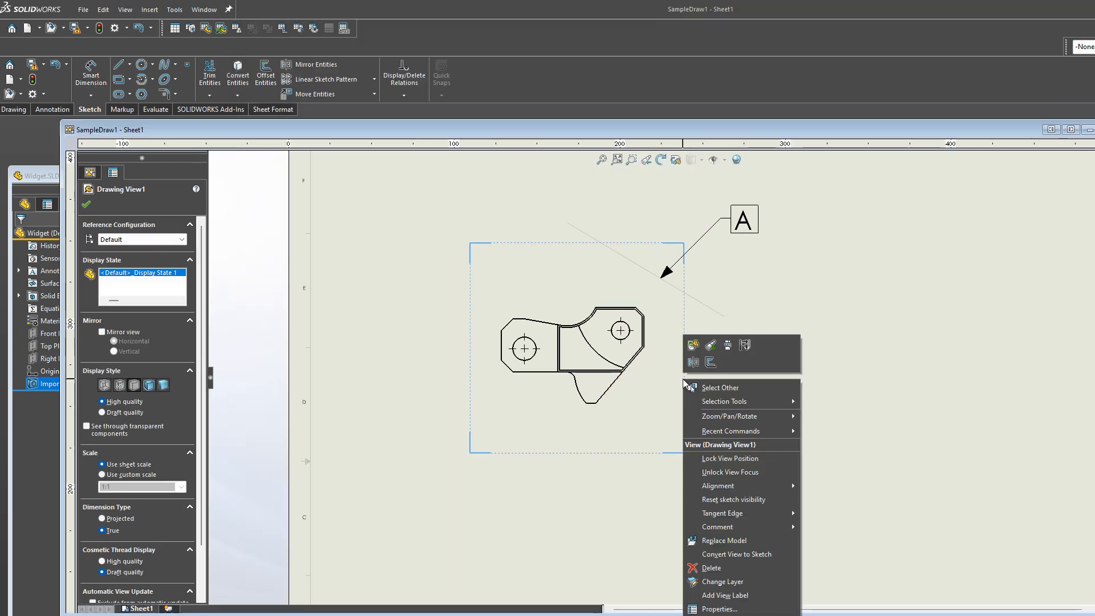
{"action": "left_click", "coordinate": [730, 475]}
{"action": "mouse_move", "coordinate": [550, 249]}
{"action": "left_mouse_down"}
{"action": "mouse_move", "coordinate": [426, 420]}
{"action": "mouse_move", "coordinate": [445, 385]}
{"action": "mouse_move", "coordinate": [415, 368]}
{"action": "left_mouse_up"}
Step: Create view AA as a pictorial view projected diagonally up and right from the front view, and check its dimension type setting
{"action": "left_click", "coordinate": [14, 109]}
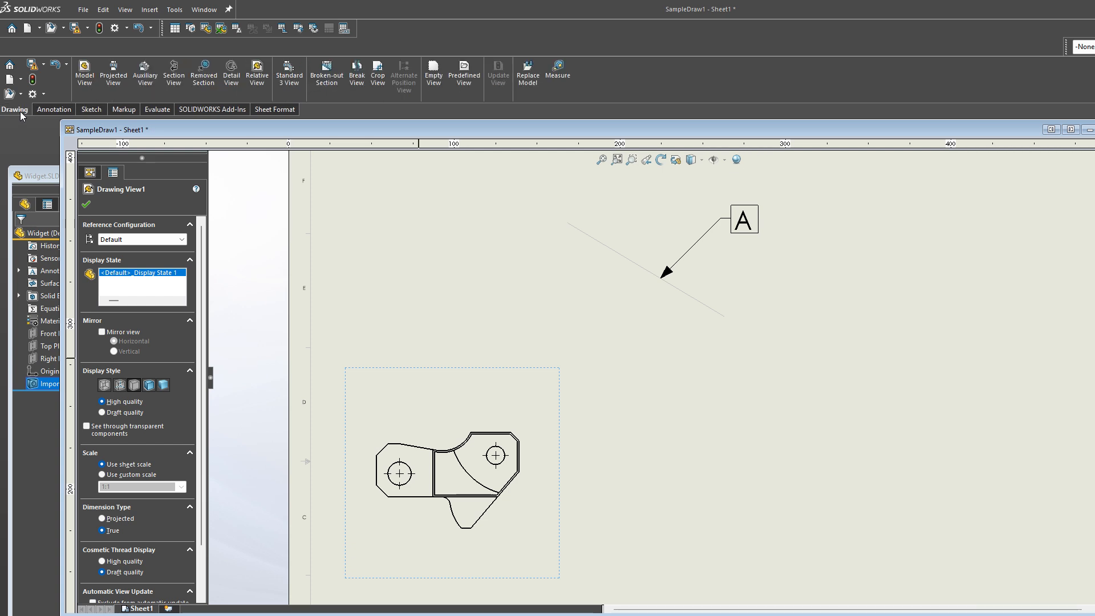
{"action": "left_click", "coordinate": [113, 75]}
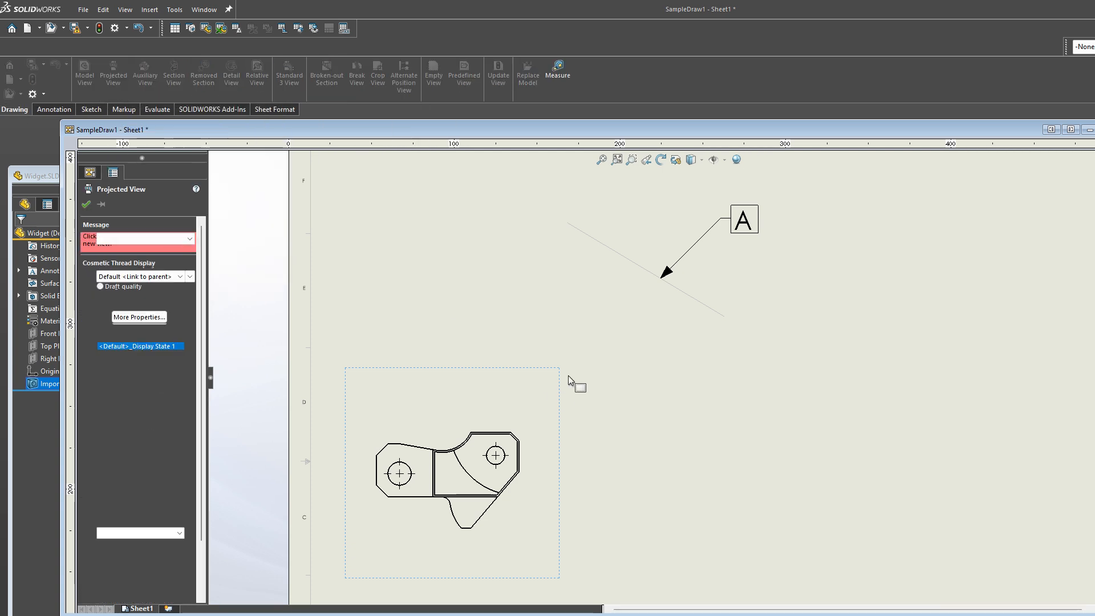
{"action": "left_click", "coordinate": [605, 339]}
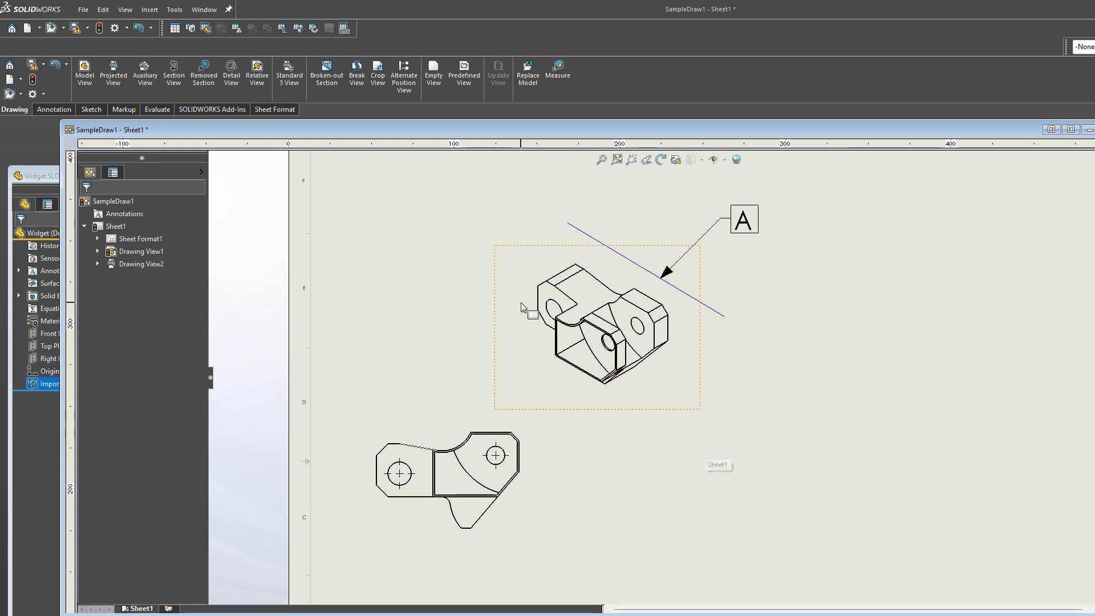
{"action": "left_click", "coordinate": [521, 254]}
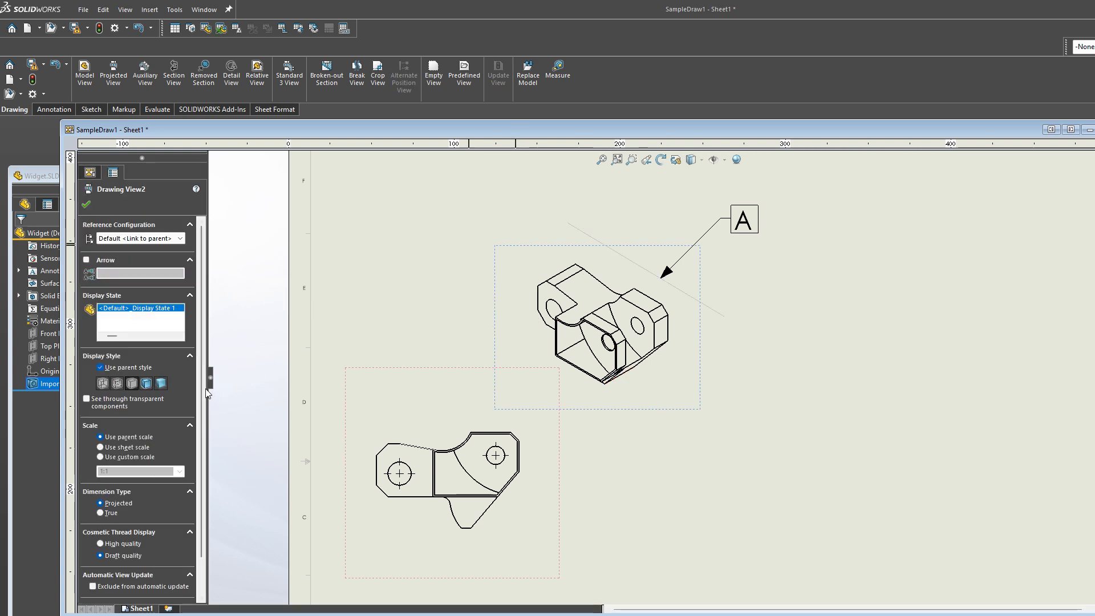
{"action": "scroll", "coordinate": [202, 406], "scroll_direction": "down", "scroll_amount": 1}
{"action": "scroll", "coordinate": [202, 407], "scroll_direction": "down", "scroll_amount": 1}
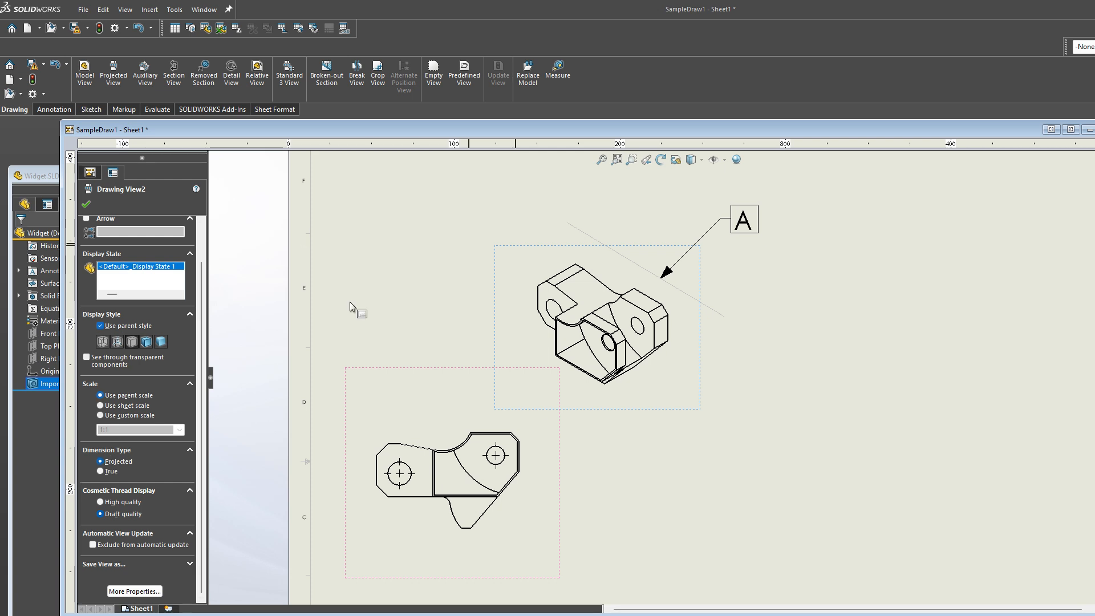
{"action": "left_click", "coordinate": [86, 203]}
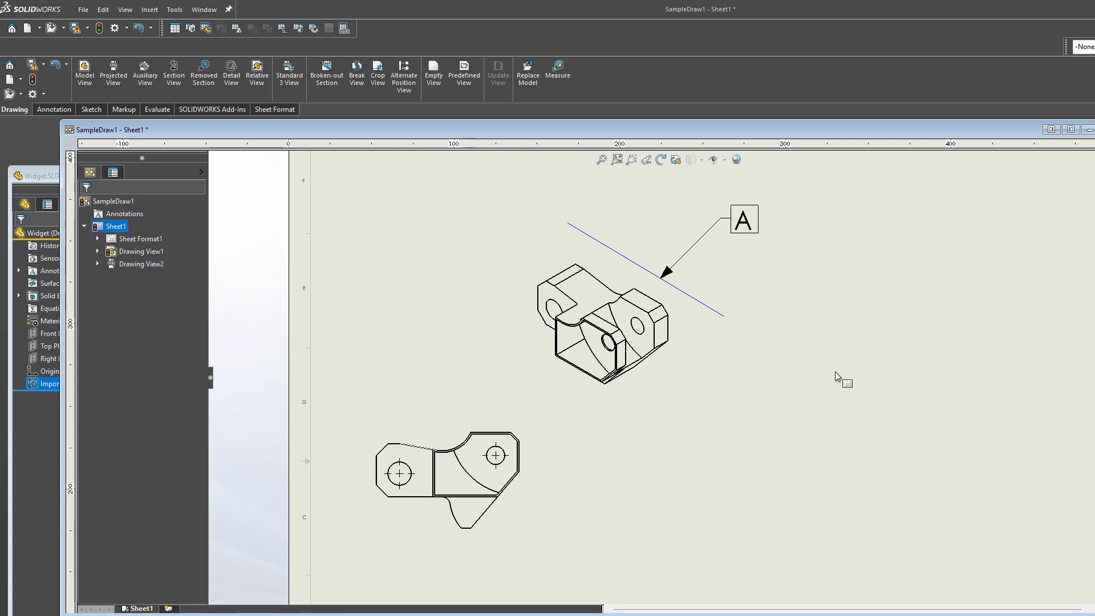
Step: Check the exam PDF's reference image, dimension angle Y in view AA between the two indicated edges with Smart Dimension, and compare it with the answer key
{"action": "right_click_drag", "start_coordinate": [837, 378], "coordinate": [842, 338]}
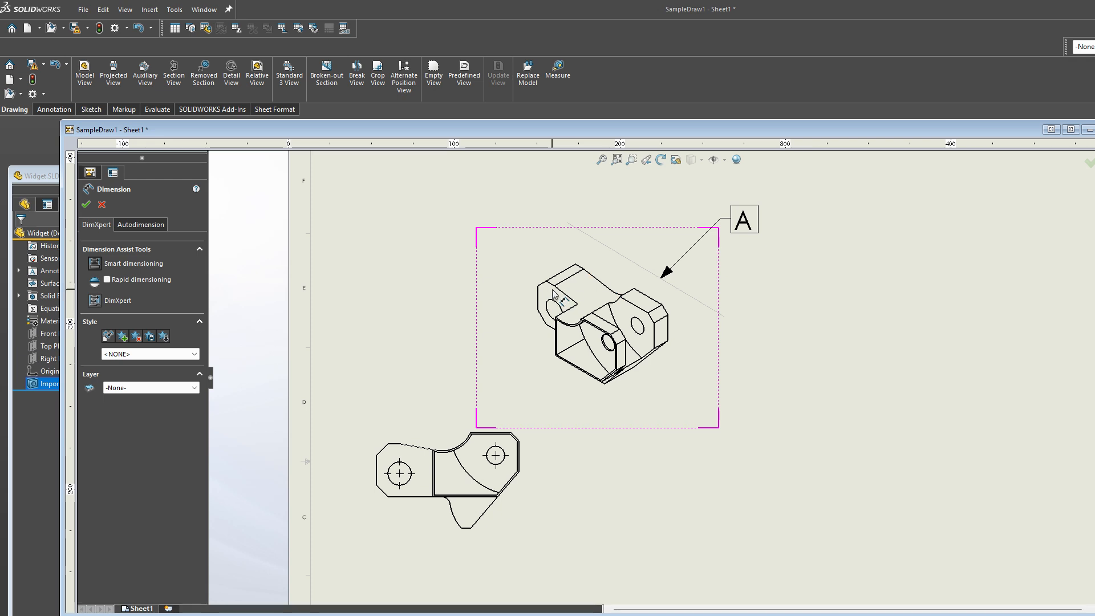
{"action": "left_click", "coordinate": [55, 109]}
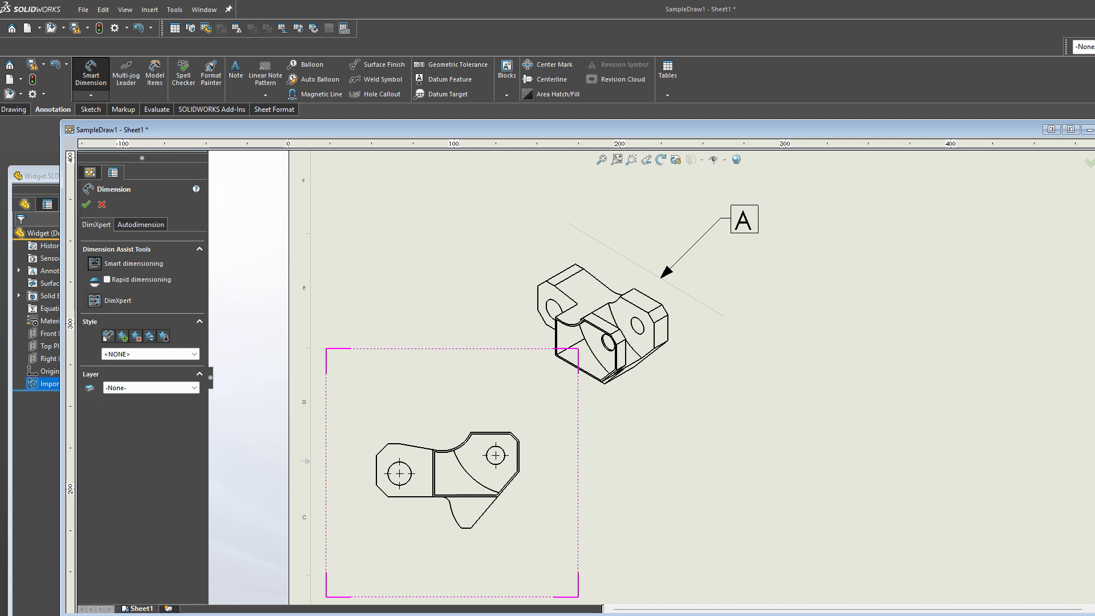
{"action": "key", "text": "alt+Tab"}
{"action": "scroll", "coordinate": [804, 490], "scroll_direction": "up", "scroll_amount": 10}
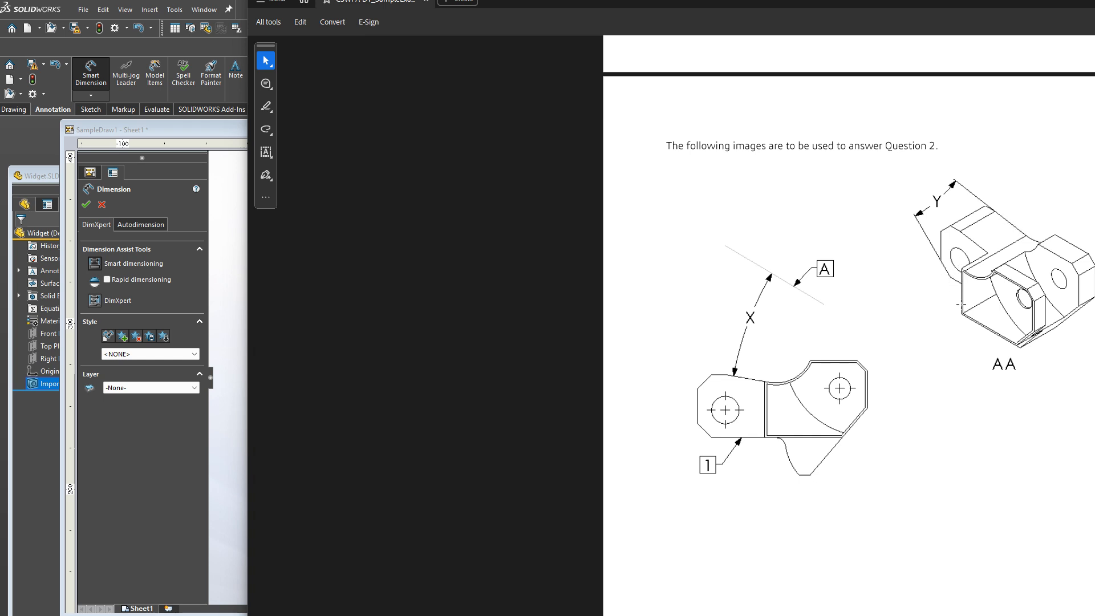
{"action": "left_click", "coordinate": [152, 134]}
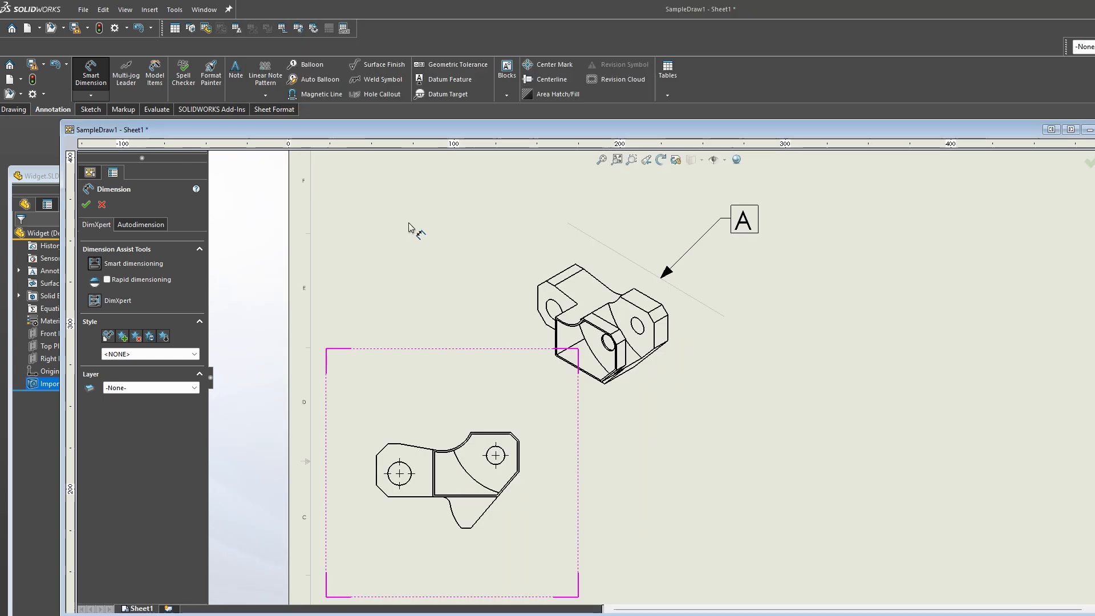
{"action": "left_click", "coordinate": [599, 279]}
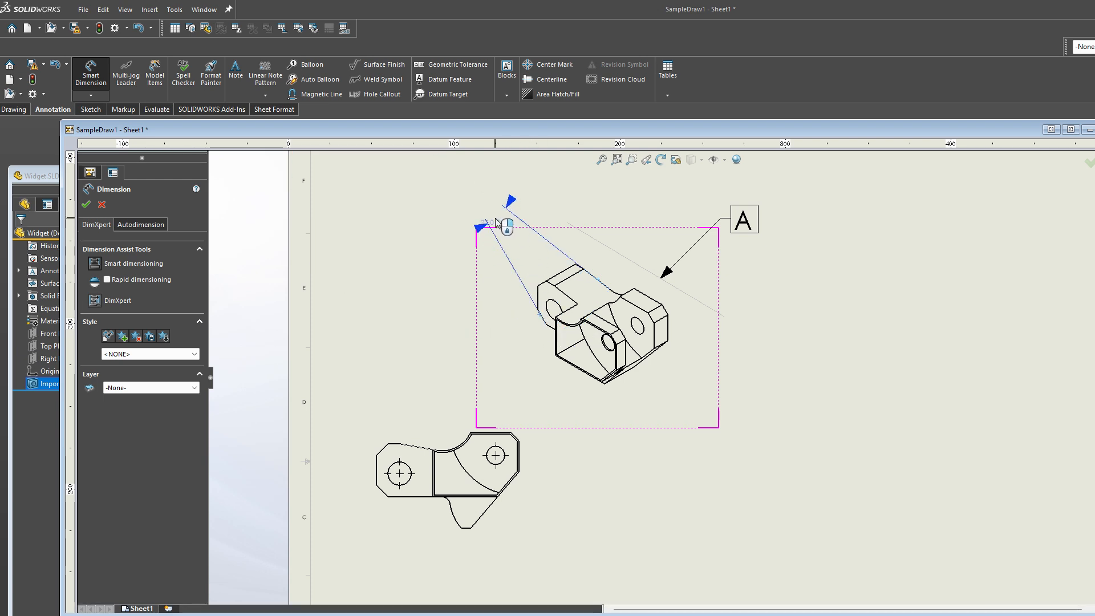
{"action": "scroll", "coordinate": [556, 246], "scroll_direction": "down", "scroll_amount": 4}
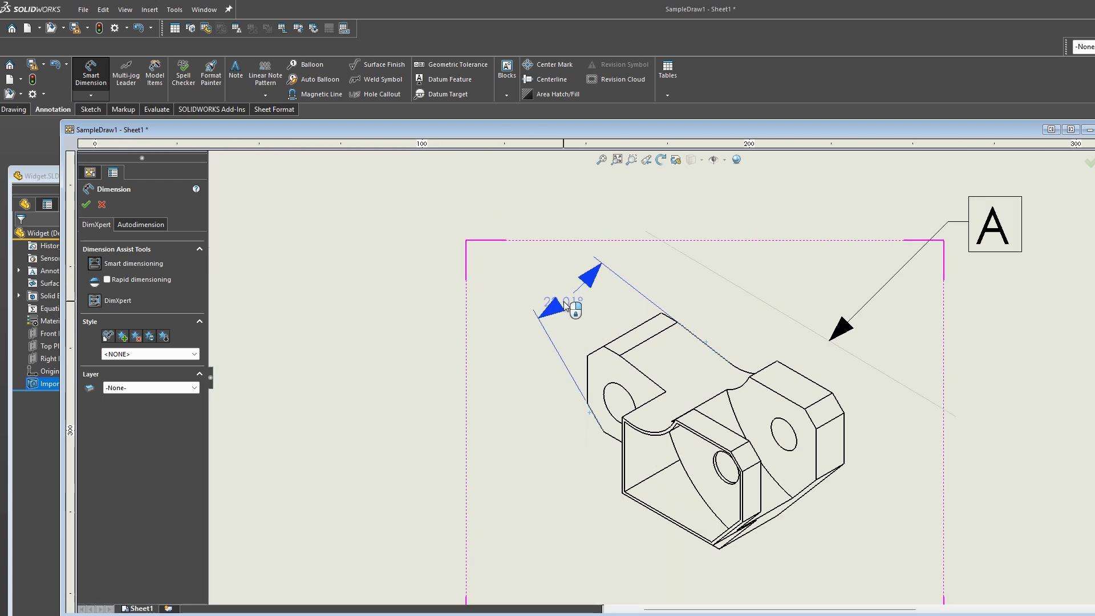
{"action": "left_click", "coordinate": [584, 311]}
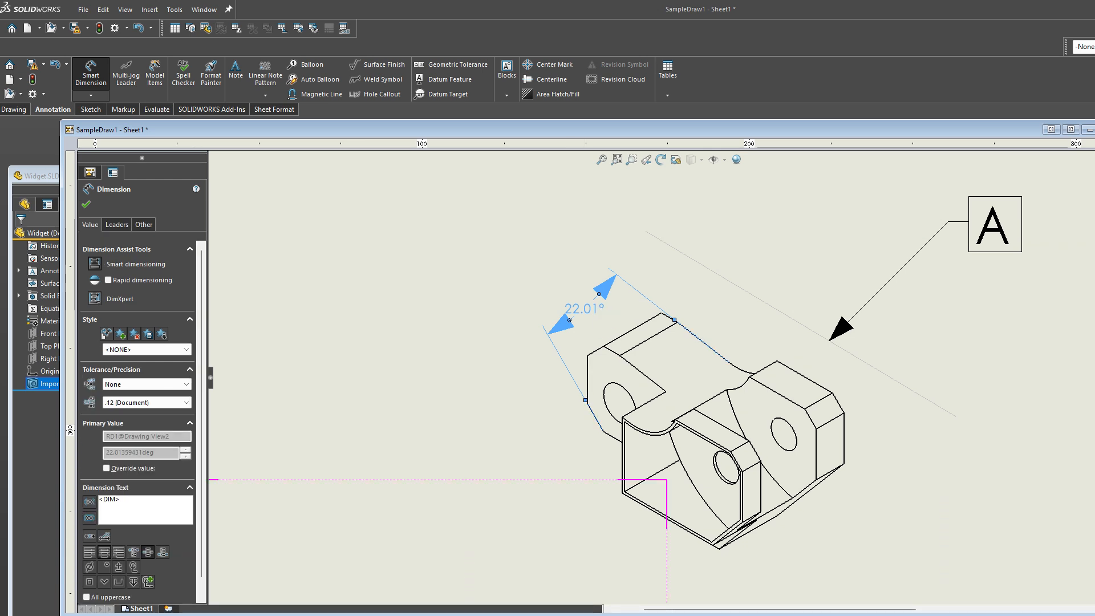
{"action": "key", "text": "alt+Tab"}
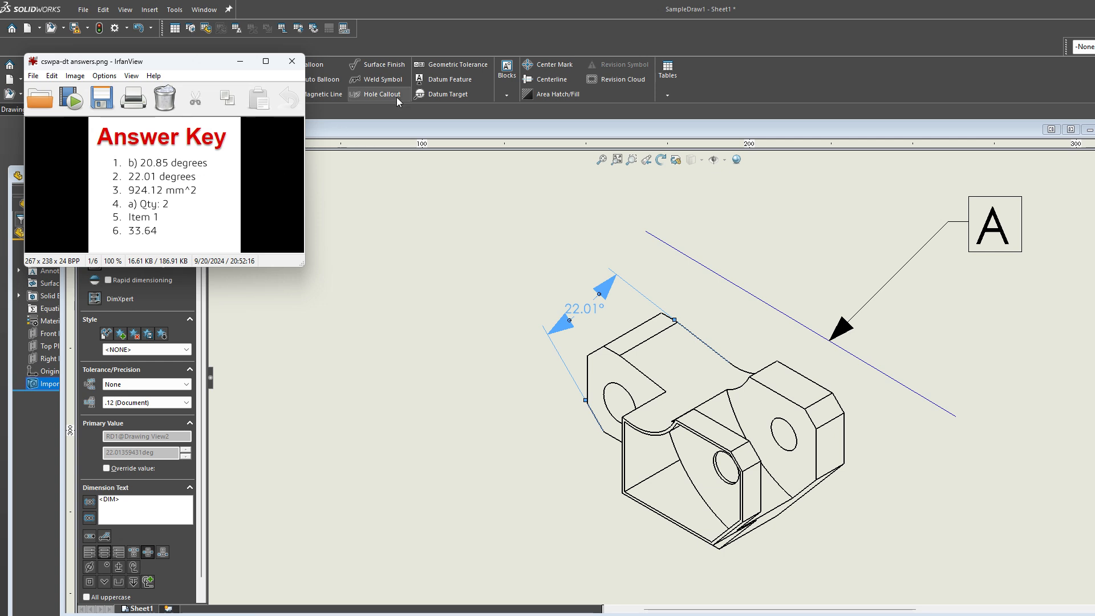
{"action": "left_click", "coordinate": [325, 15]}
Step: Remove view AA with its angle dimension, and move the Widget front view right on the sheet, beneath line A
{"action": "scroll", "coordinate": [669, 378], "scroll_direction": "up", "scroll_amount": 5}
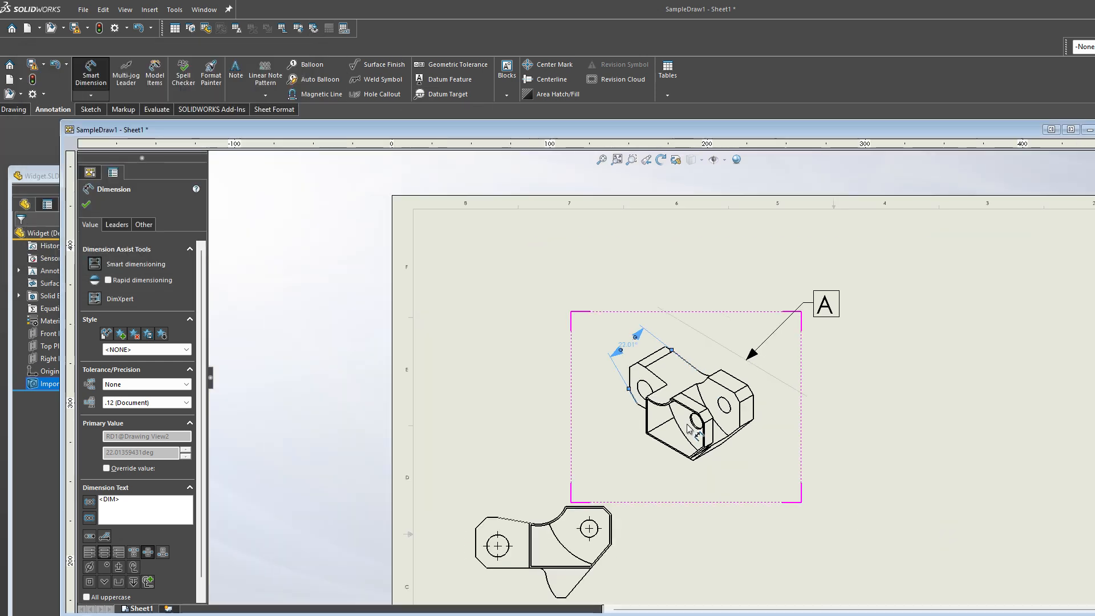
{"action": "key", "text": "Escape"}
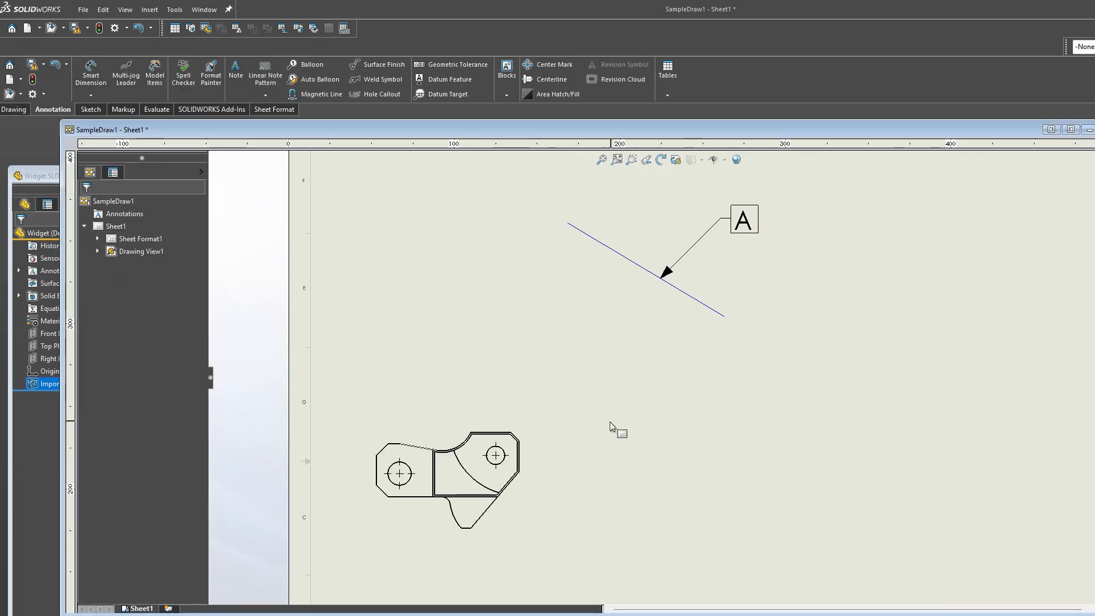
{"action": "scroll", "coordinate": [591, 457], "scroll_direction": "up", "scroll_amount": 3}
{"action": "scroll", "coordinate": [591, 457], "scroll_direction": "down", "scroll_amount": 2}
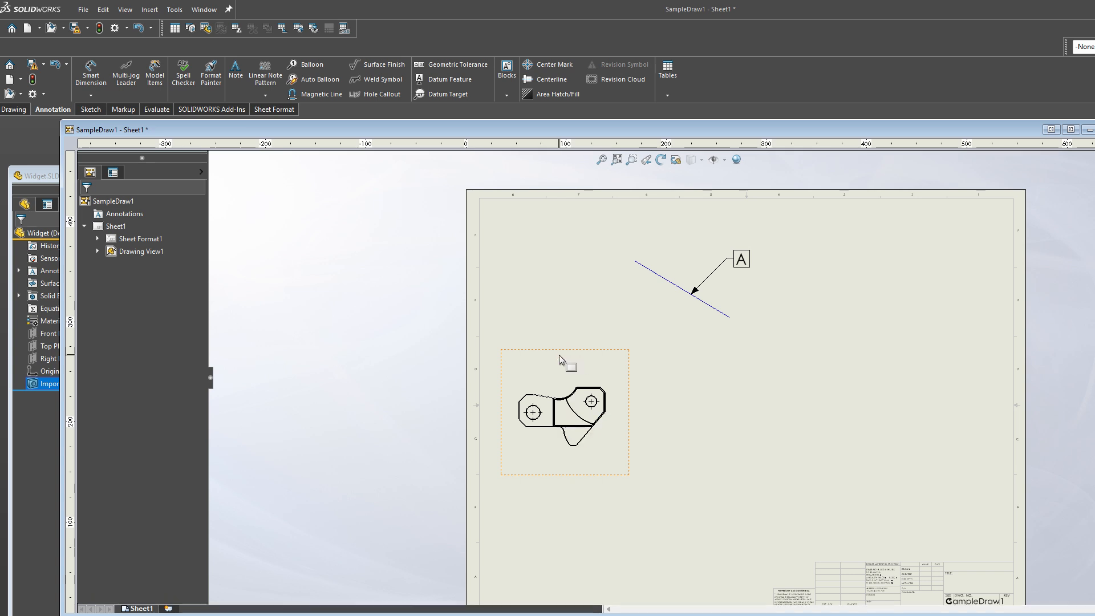
{"action": "left_click_drag", "start_coordinate": [559, 348], "coordinate": [641, 340]}
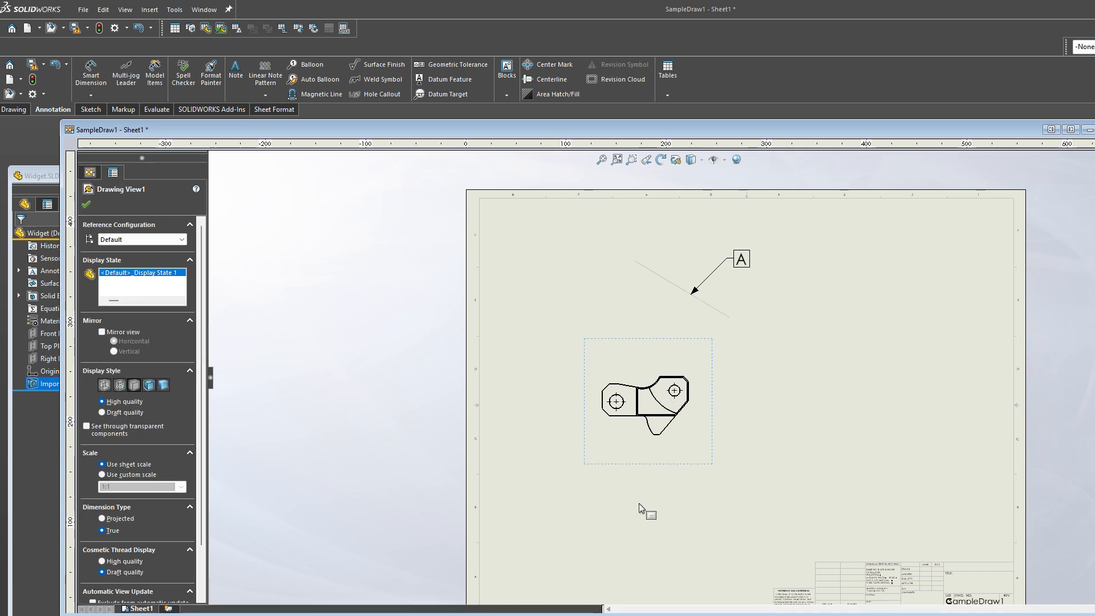
Step: Switch to the exam PDF and read Question 3's settings, instructions and reference images for section view F-F and area Y
{"action": "key", "text": "alt+Tab"}
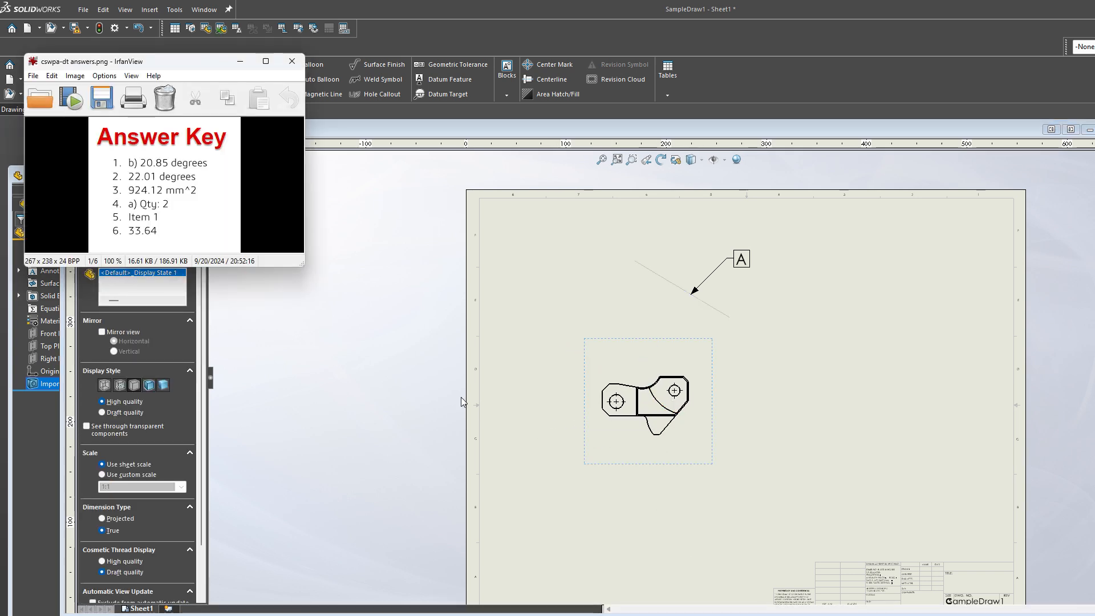
{"action": "left_click", "coordinate": [410, 481]}
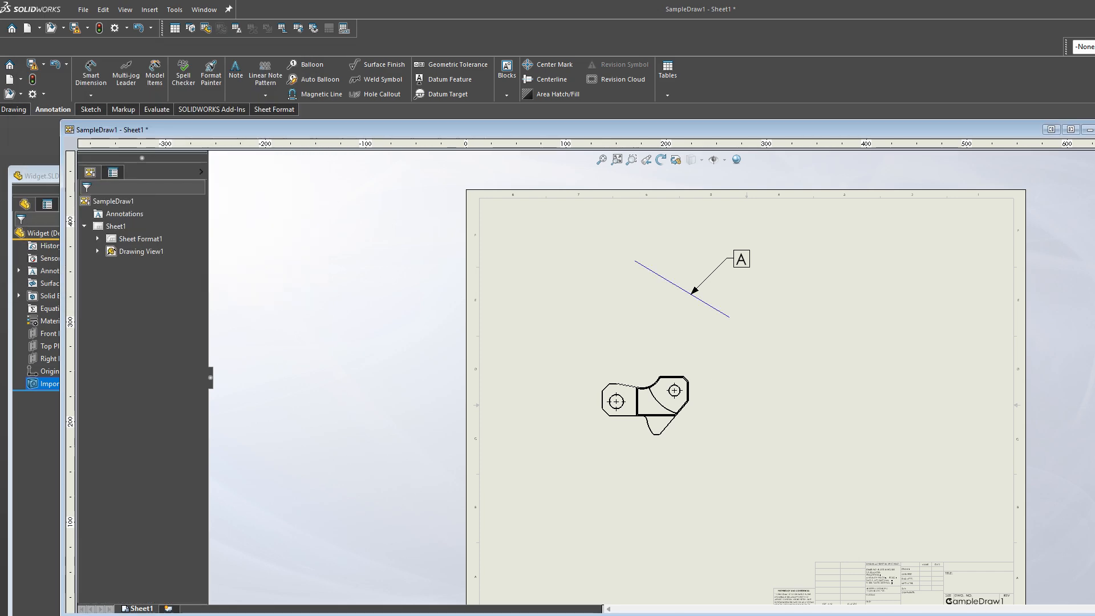
{"action": "key", "text": "alt+Tab"}
{"action": "scroll", "coordinate": [901, 451], "scroll_direction": "down", "scroll_amount": 15}
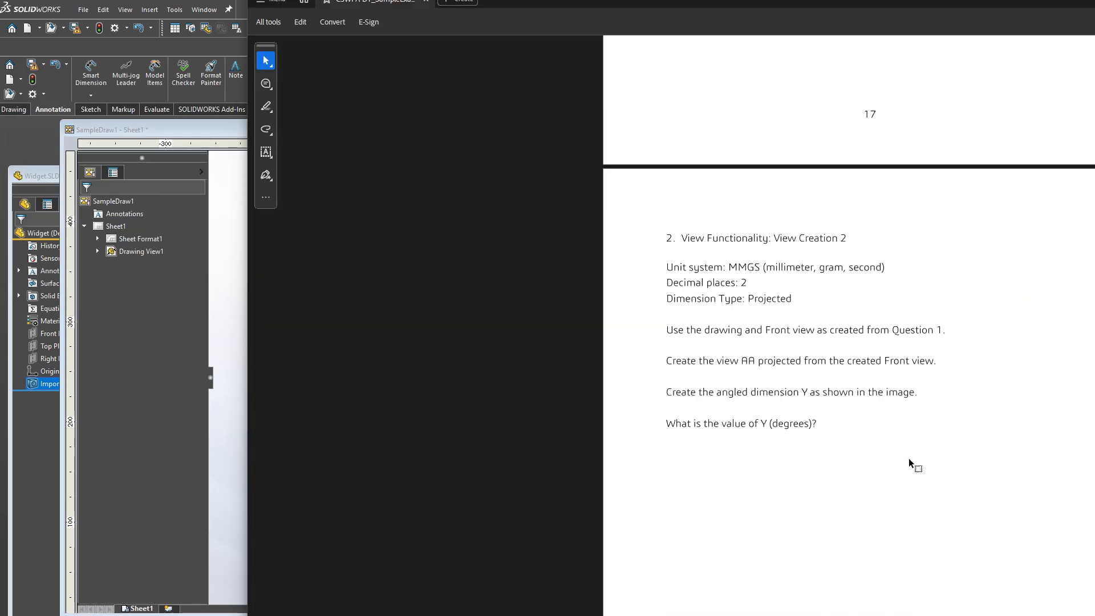
{"action": "scroll", "coordinate": [912, 474], "scroll_direction": "down", "scroll_amount": 10}
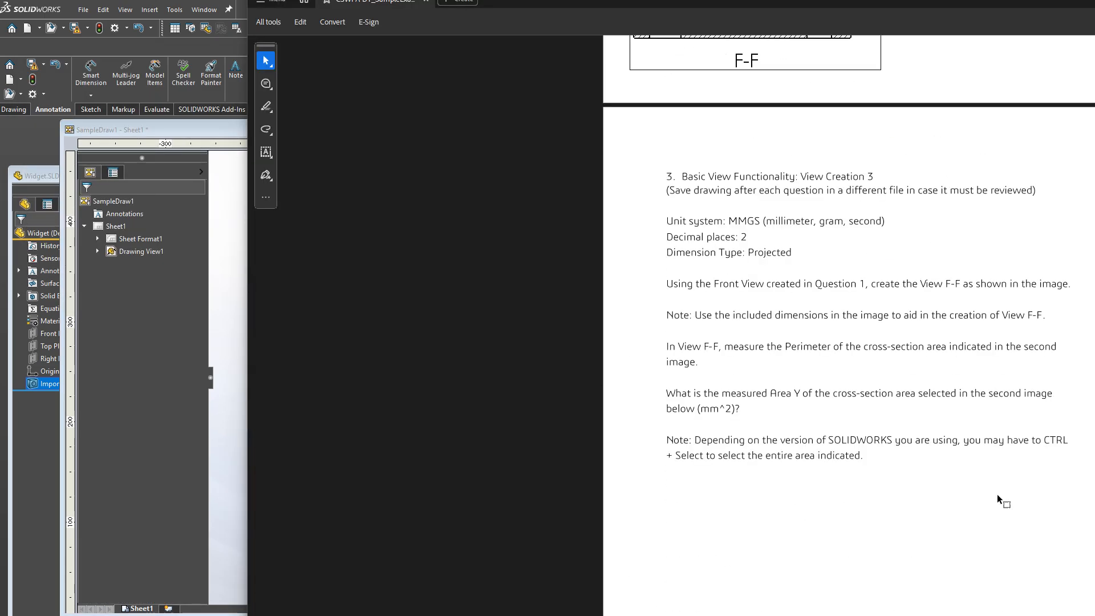
{"action": "scroll", "coordinate": [997, 495], "scroll_direction": "down", "scroll_amount": 3}
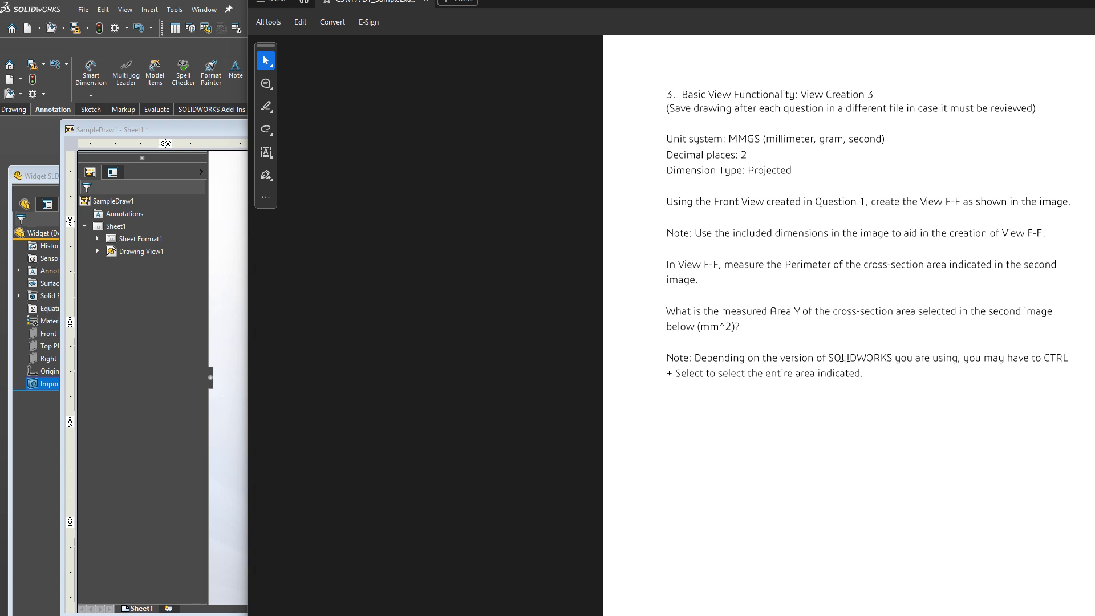
{"action": "scroll", "coordinate": [827, 388], "scroll_direction": "up", "scroll_amount": 8}
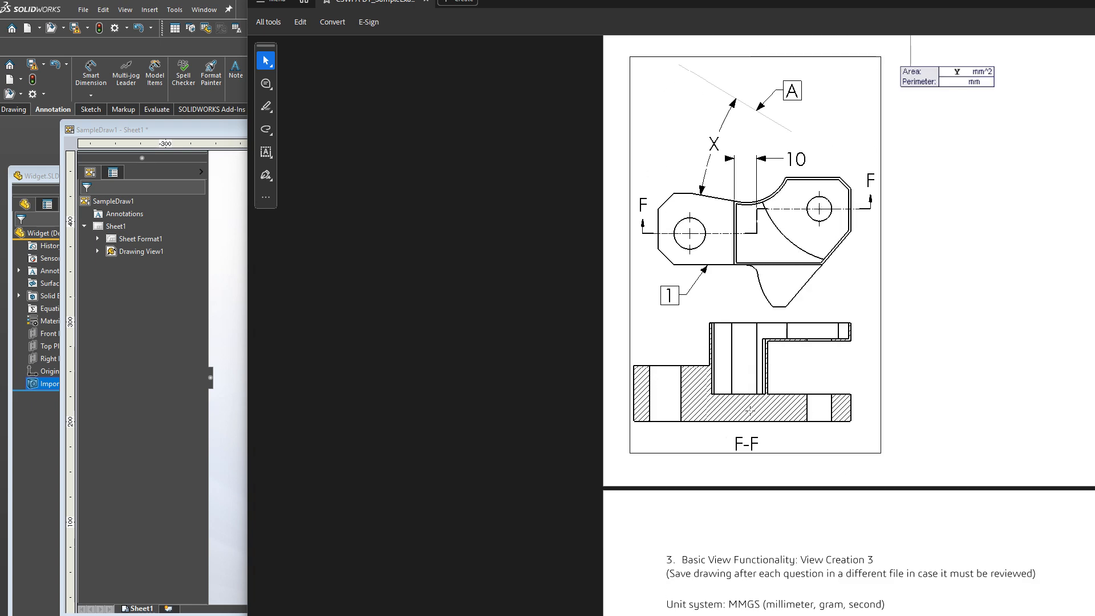
{"action": "scroll", "coordinate": [855, 422], "scroll_direction": "up", "scroll_amount": 5}
{"action": "scroll", "coordinate": [905, 434], "scroll_direction": "up", "scroll_amount": 1}
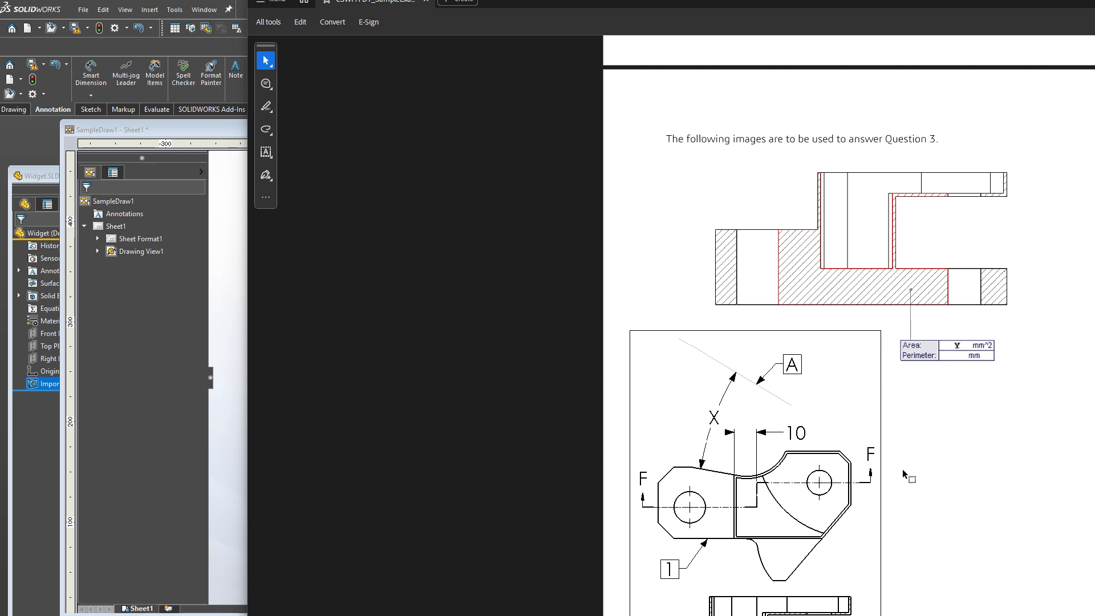
{"action": "scroll", "coordinate": [910, 477], "scroll_direction": "down", "scroll_amount": 1}
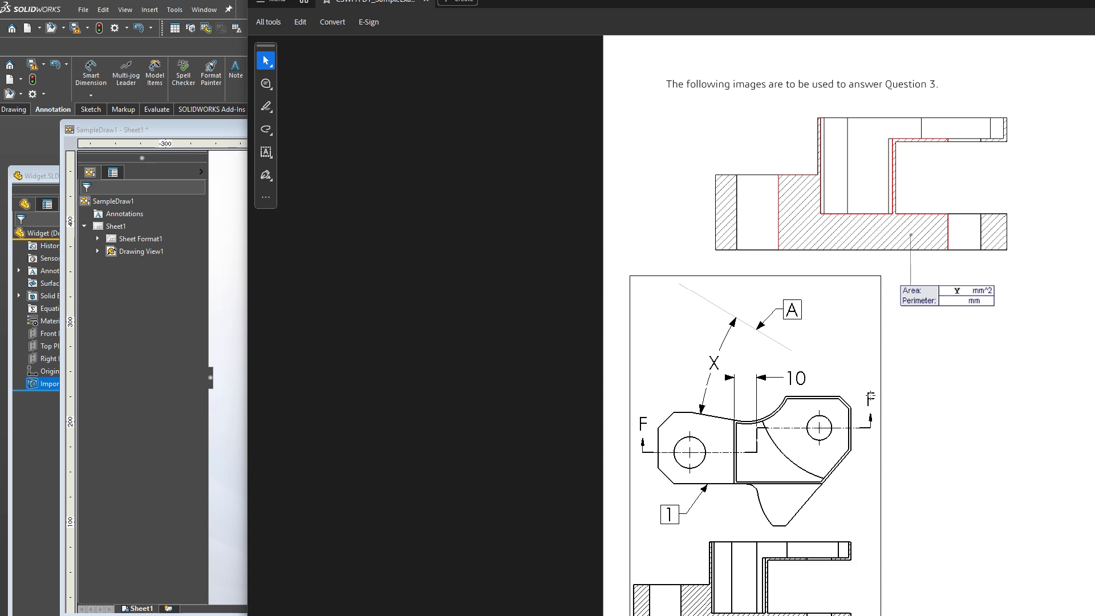
{"action": "scroll", "coordinate": [870, 397], "scroll_direction": "down", "scroll_amount": 2}
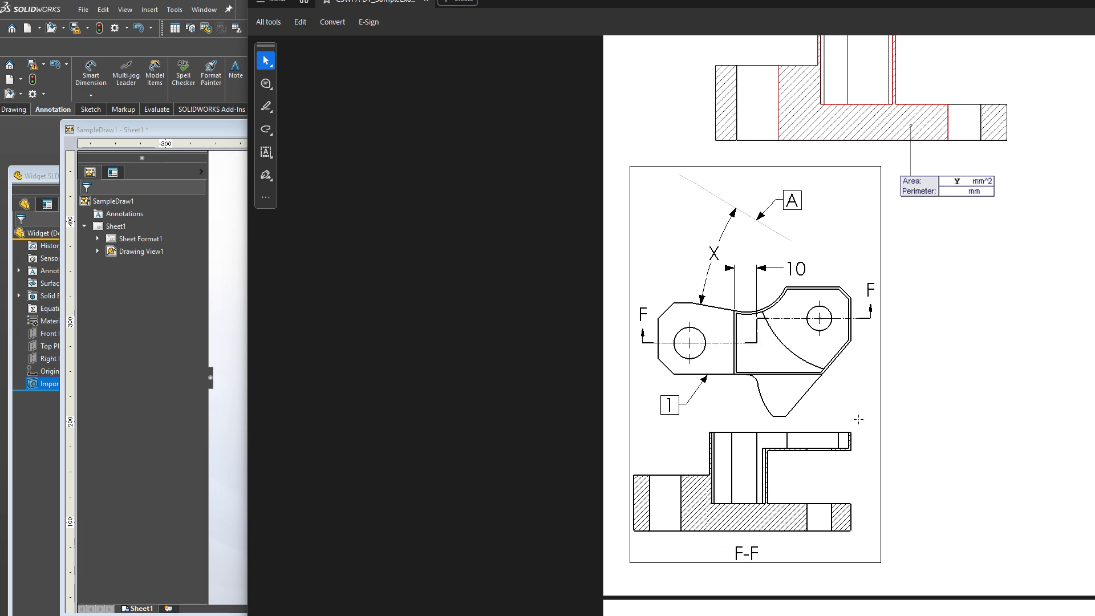
Step: Back in SOLIDWORKS, start a section view of the front view with a horizontal cutting line through the small right hole's center, following the PDF's F-F image
{"action": "left_click", "coordinate": [166, 134]}
{"action": "scroll", "coordinate": [645, 346], "scroll_direction": "down", "scroll_amount": 3}
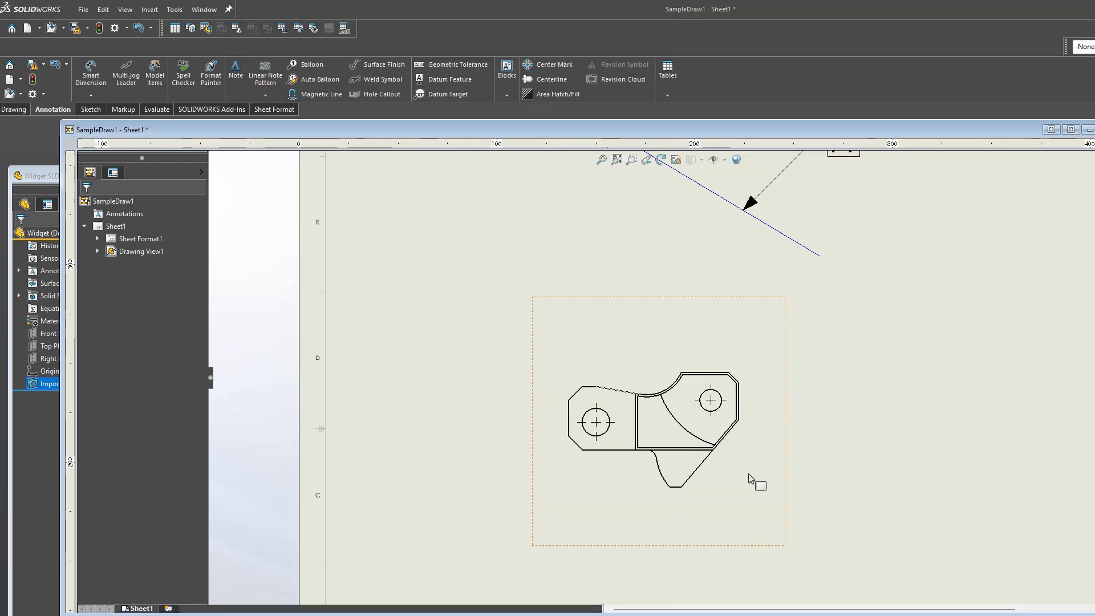
{"action": "scroll", "coordinate": [770, 477], "scroll_direction": "up", "scroll_amount": 3}
{"action": "scroll", "coordinate": [777, 482], "scroll_direction": "down", "scroll_amount": 2}
{"action": "scroll", "coordinate": [641, 345], "scroll_direction": "down", "scroll_amount": 1}
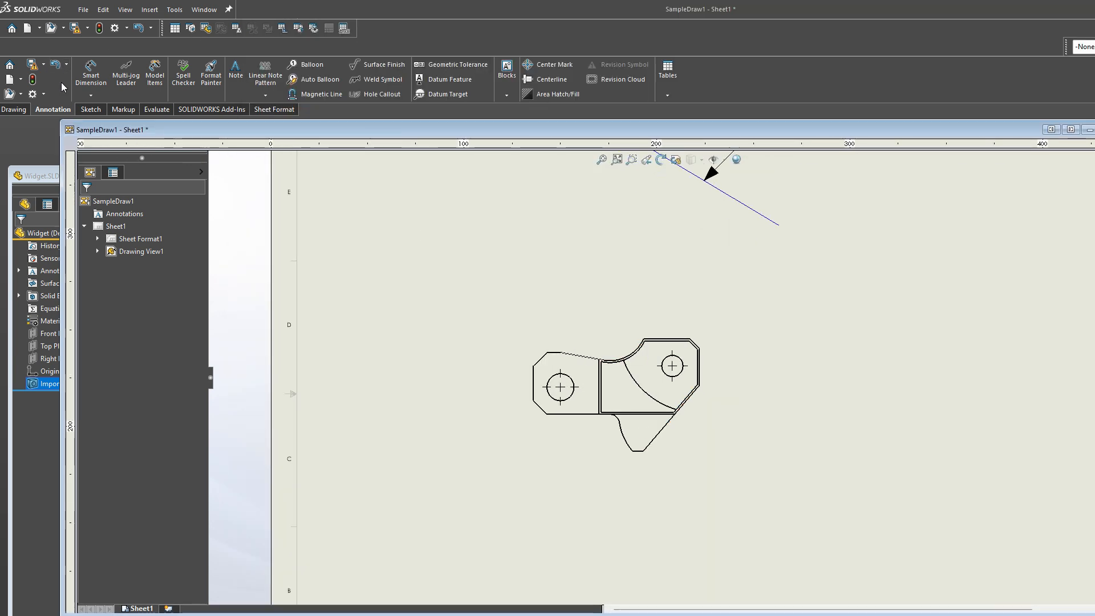
{"action": "left_click", "coordinate": [14, 109]}
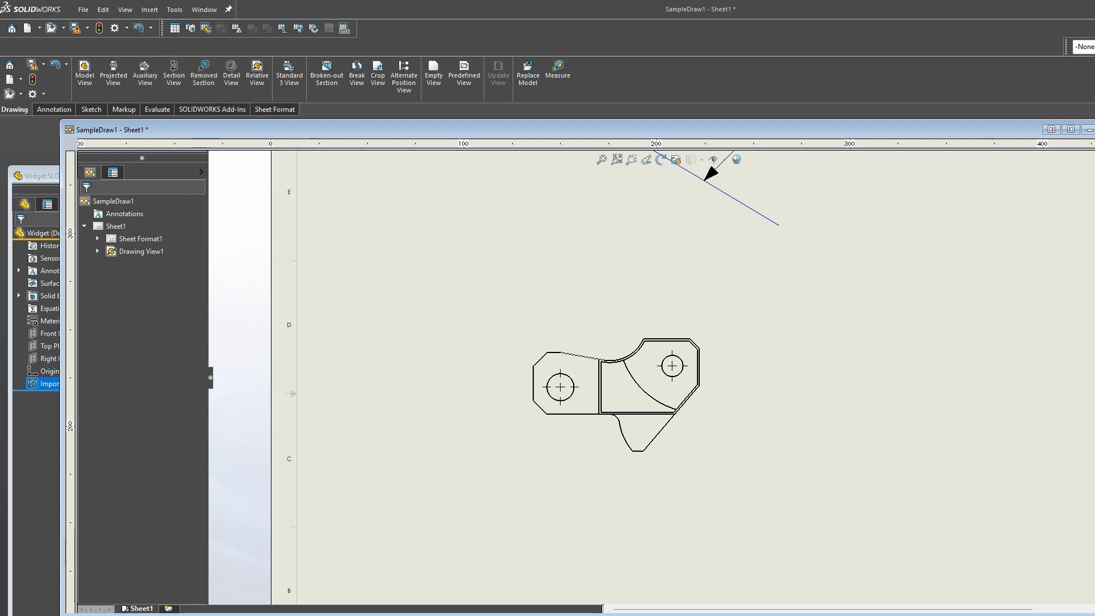
{"action": "key", "text": "alt+Tab"}
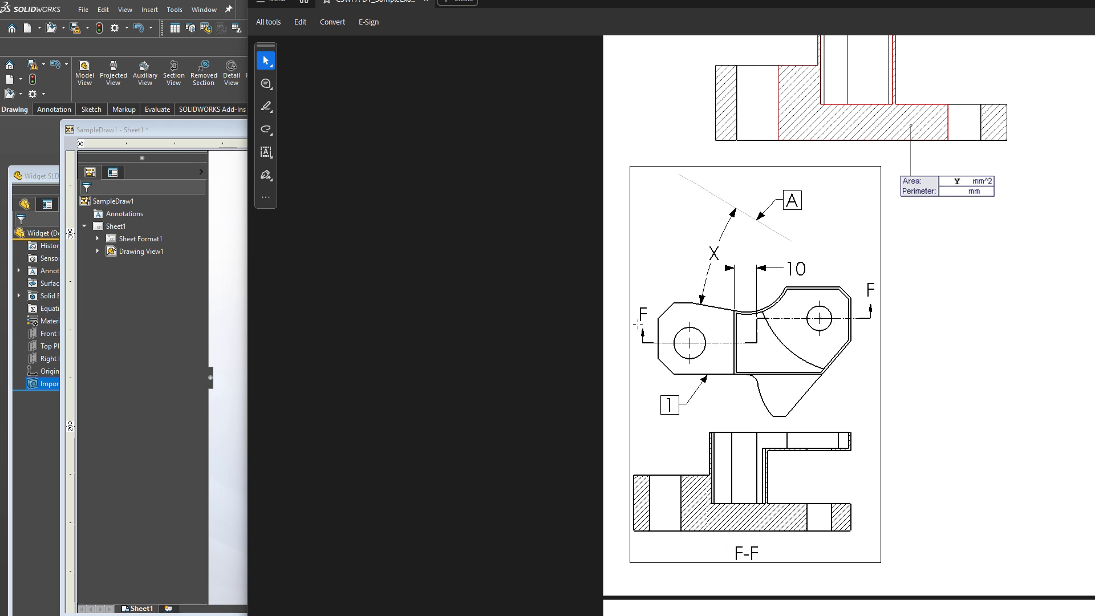
{"action": "left_click", "coordinate": [167, 139]}
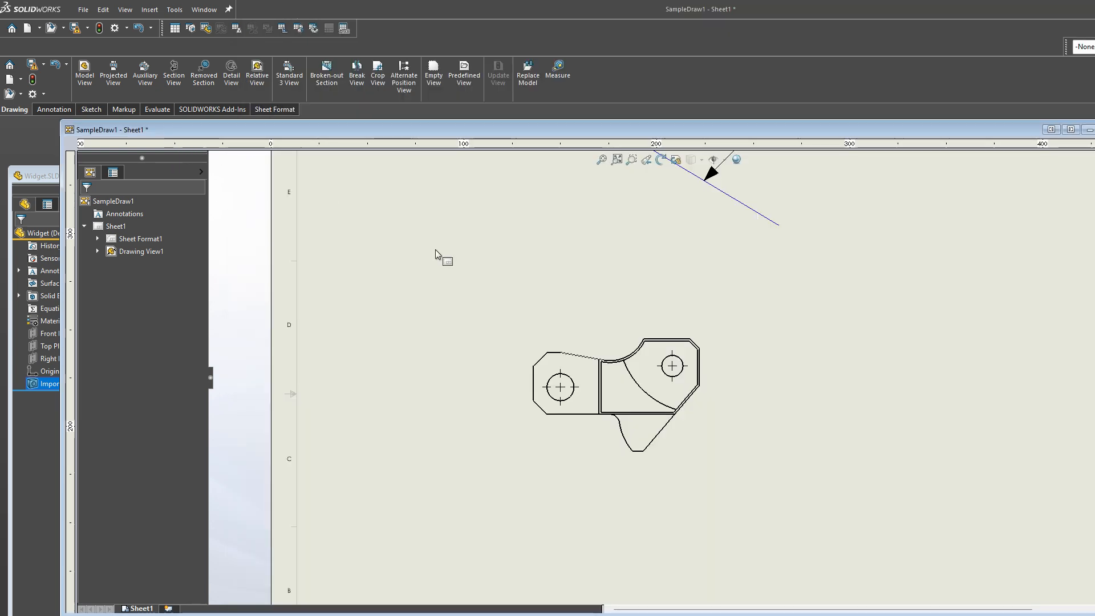
{"action": "left_click", "coordinate": [179, 82]}
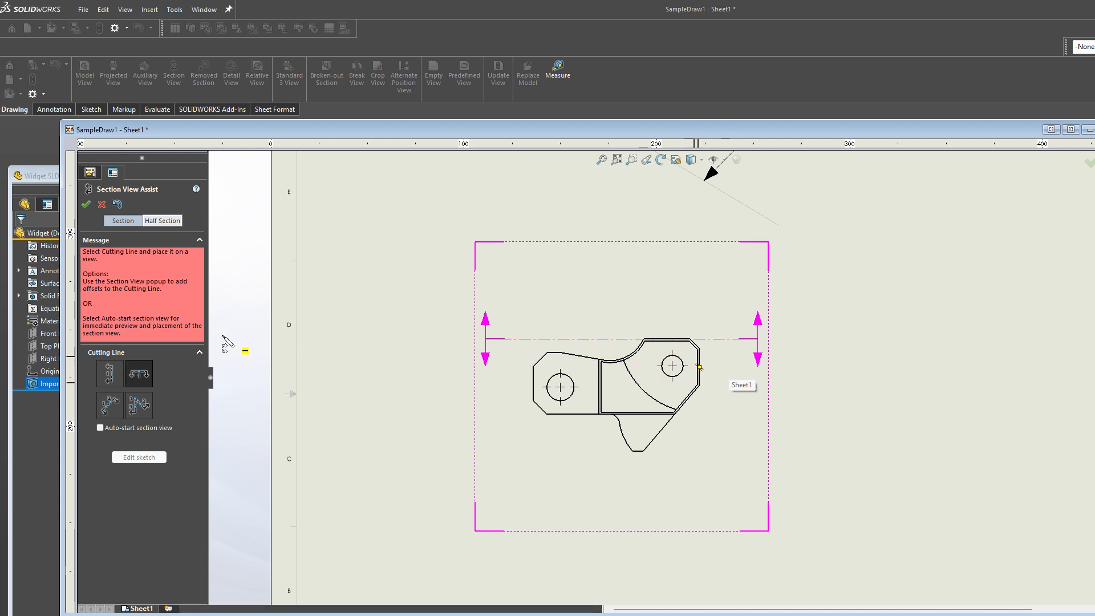
{"action": "left_click", "coordinate": [140, 376]}
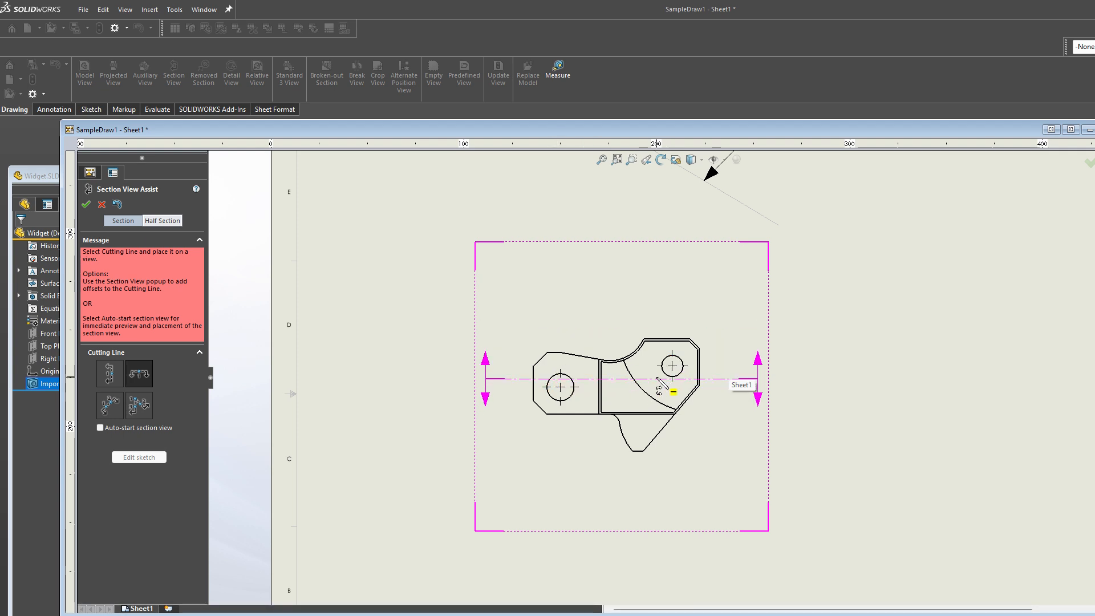
{"action": "left_click", "coordinate": [673, 367]}
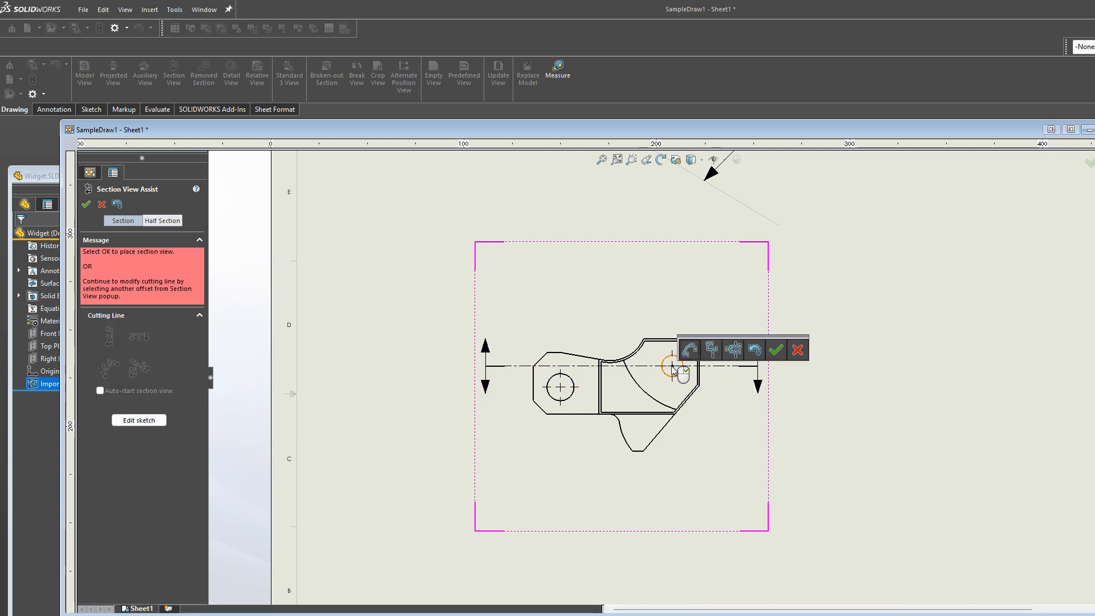
Step: Add a single offset just right of the pocket's vertical wall, stepping the cutting line down to the large left hole's center, and accept the line
{"action": "left_click", "coordinate": [711, 350]}
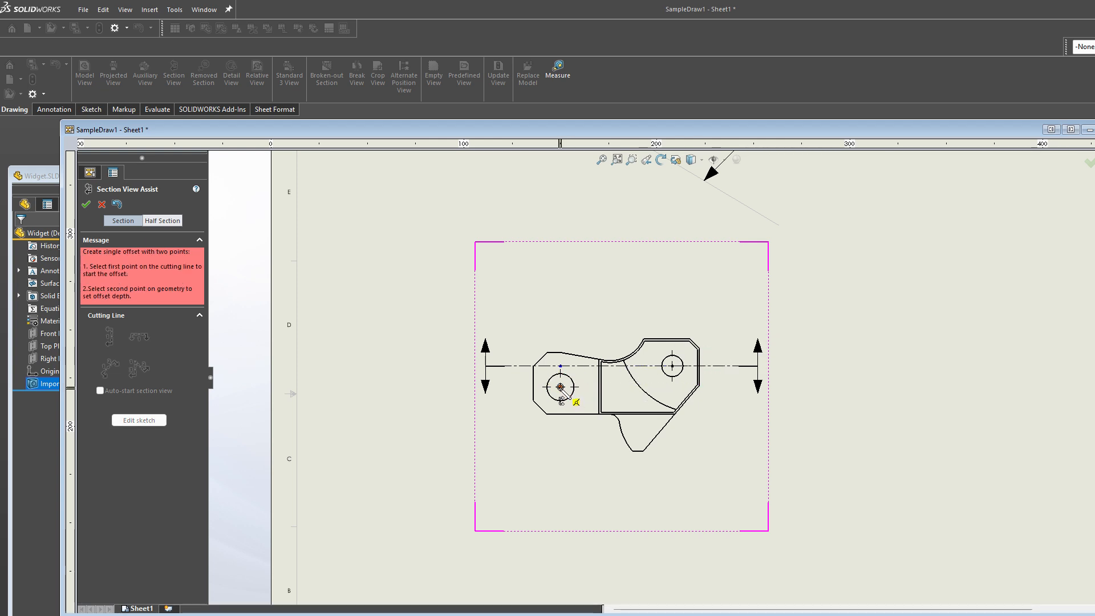
{"action": "left_click", "coordinate": [561, 389]}
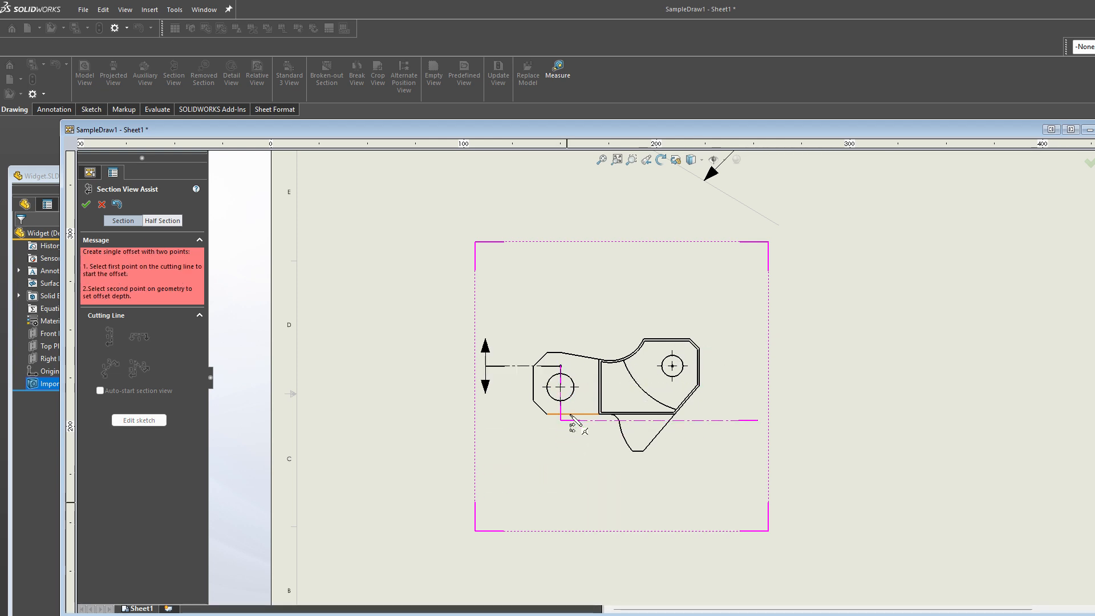
{"action": "left_click", "coordinate": [594, 390]}
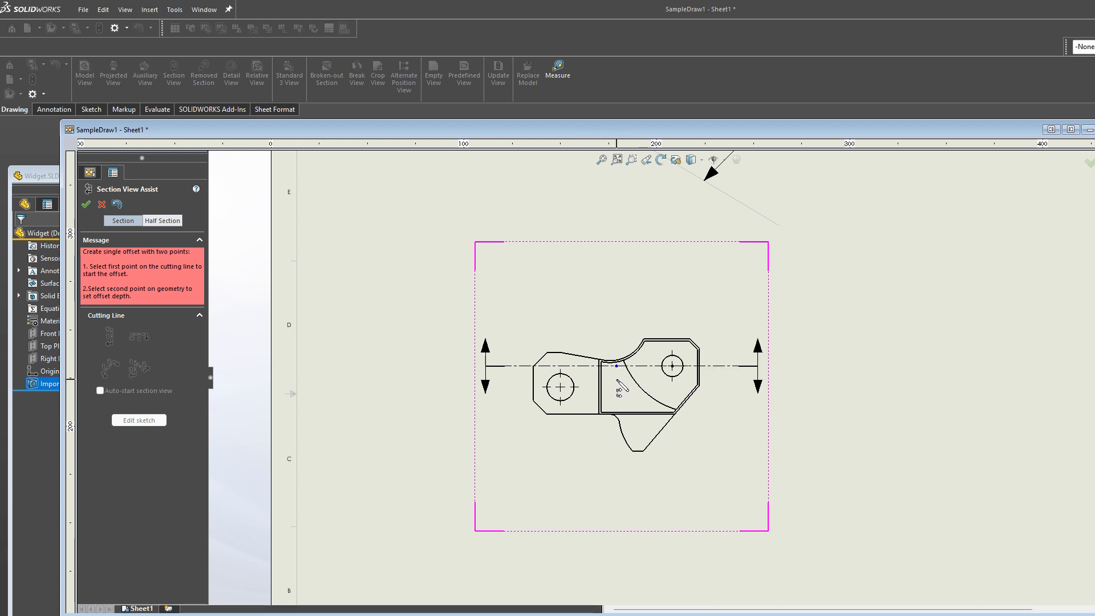
{"action": "left_click", "coordinate": [615, 368]}
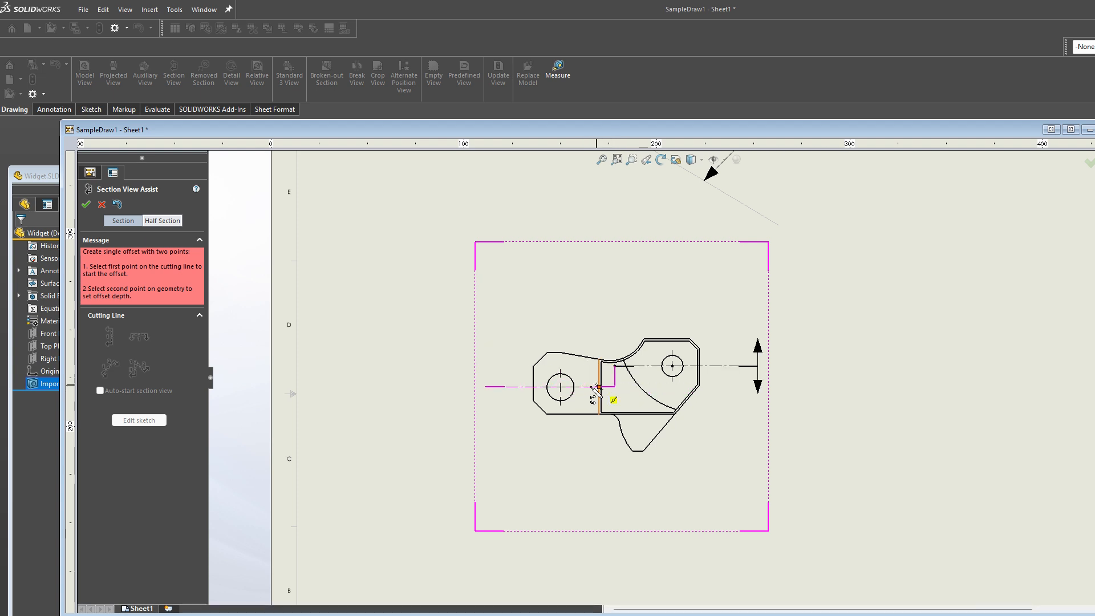
{"action": "left_click", "coordinate": [561, 387]}
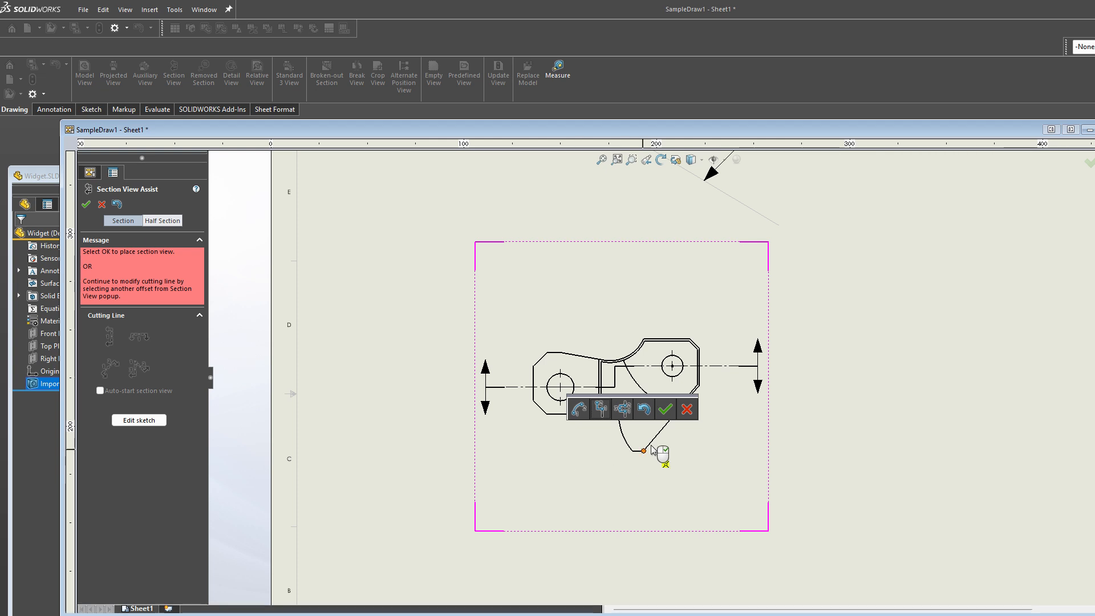
{"action": "left_click", "coordinate": [665, 410]}
{"action": "scroll", "coordinate": [629, 389], "scroll_direction": "down", "scroll_amount": 3}
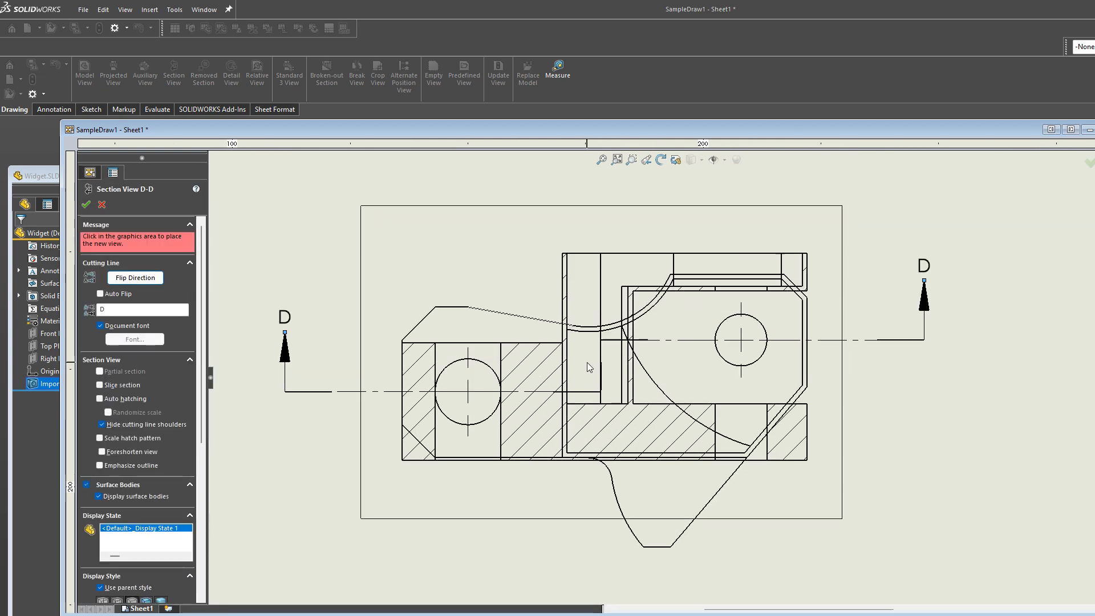
Step: Place the section view directly beneath the front view and set its label to F, matching the exam PDF
{"action": "scroll", "coordinate": [628, 394], "scroll_direction": "up", "scroll_amount": 4}
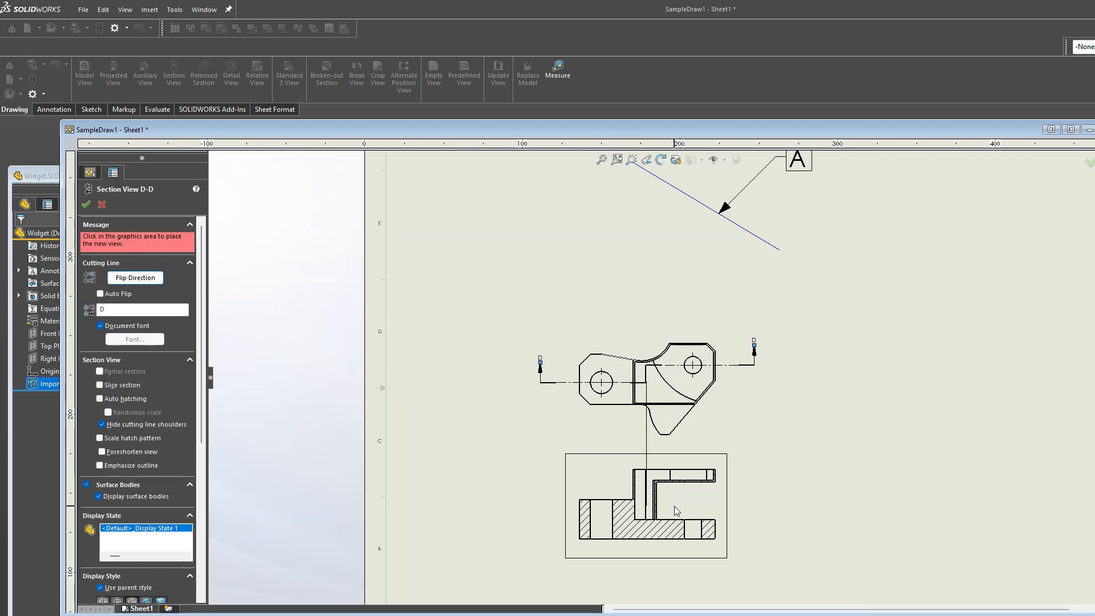
{"action": "left_click", "coordinate": [674, 506]}
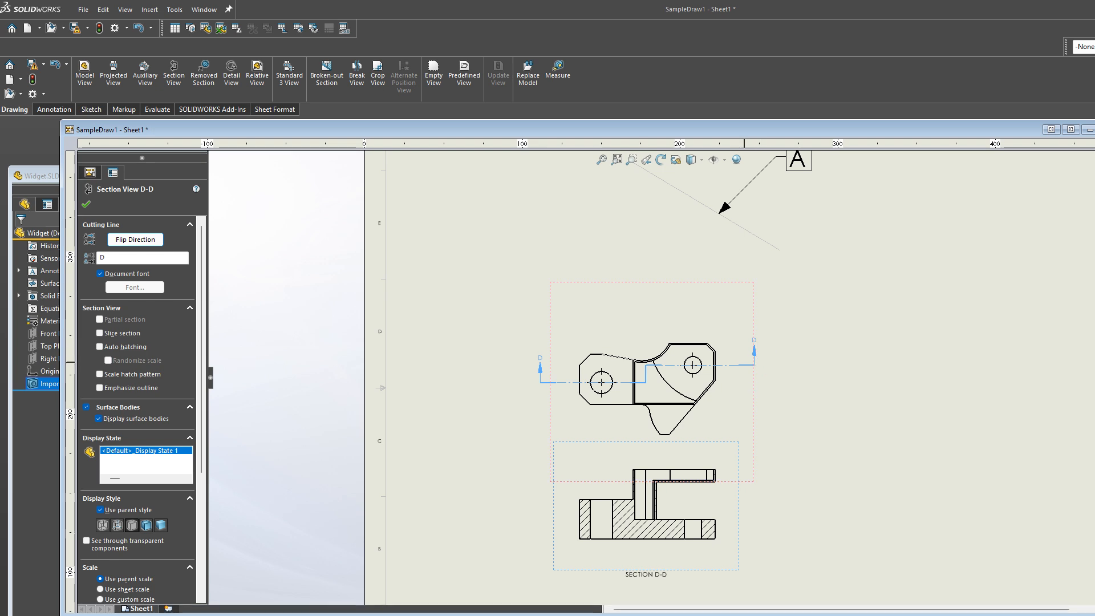
{"action": "key", "text": "alt+Tab"}
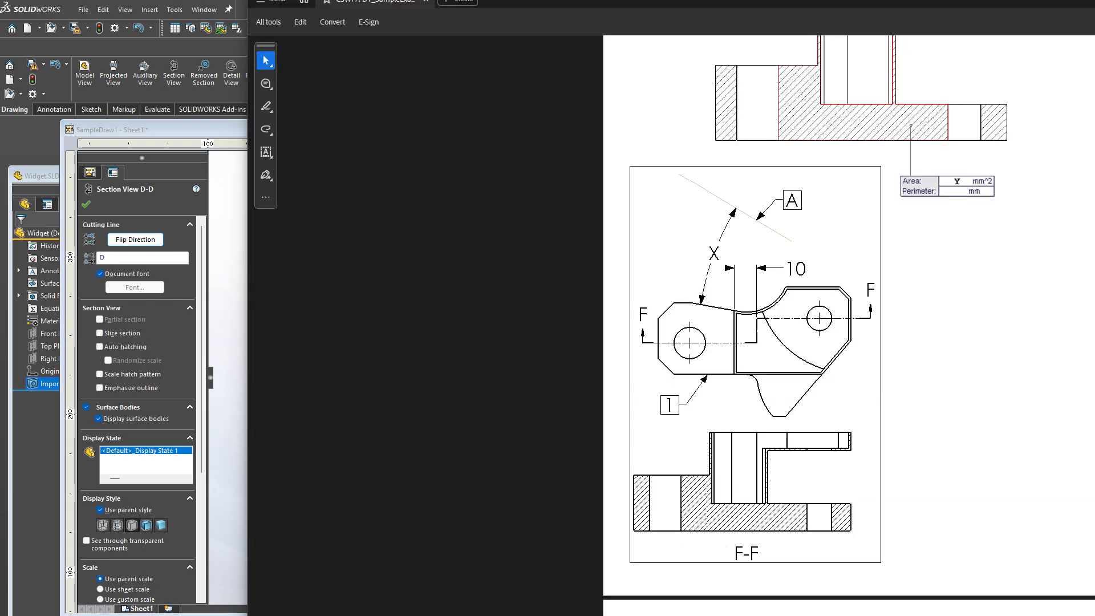
{"action": "left_click", "coordinate": [155, 132]}
{"action": "double_click", "coordinate": [117, 257]}
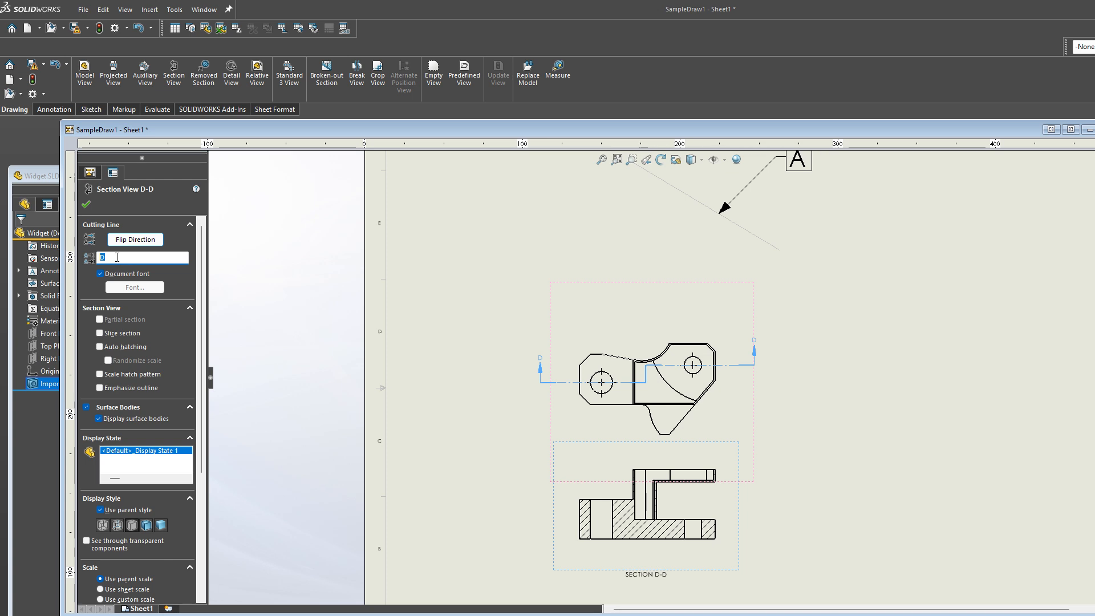
{"action": "type", "text": "F"}
Step: Following the exam PDF, dimension the cutting line's vertical jog from the pocket's outer wall edge and set the distance to 10 mm
{"action": "scroll", "coordinate": [650, 379], "scroll_direction": "down", "scroll_amount": 5}
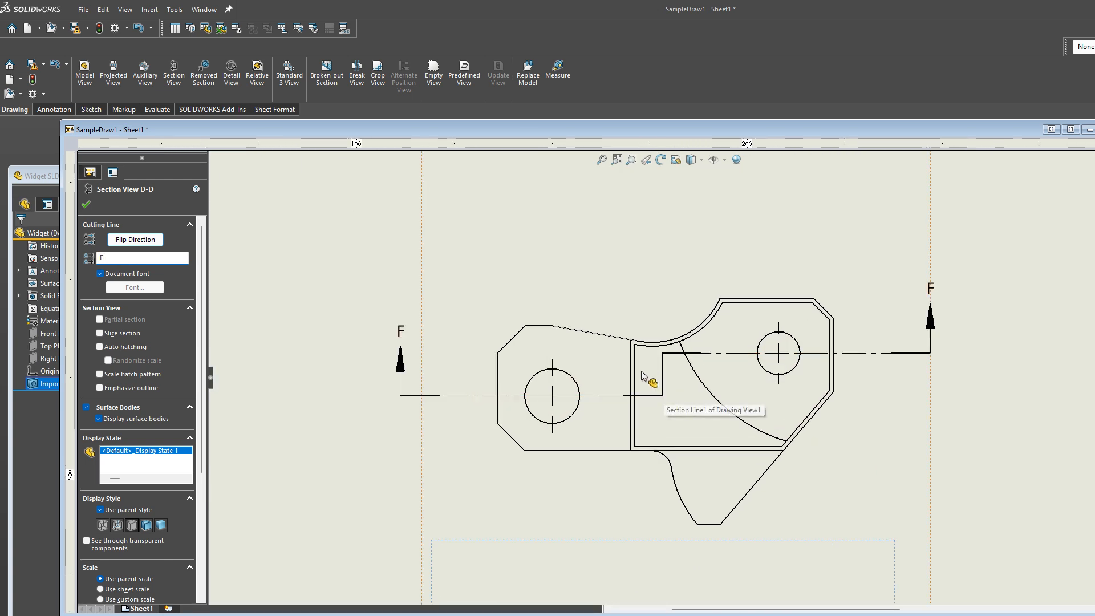
{"action": "left_click", "coordinate": [642, 376]}
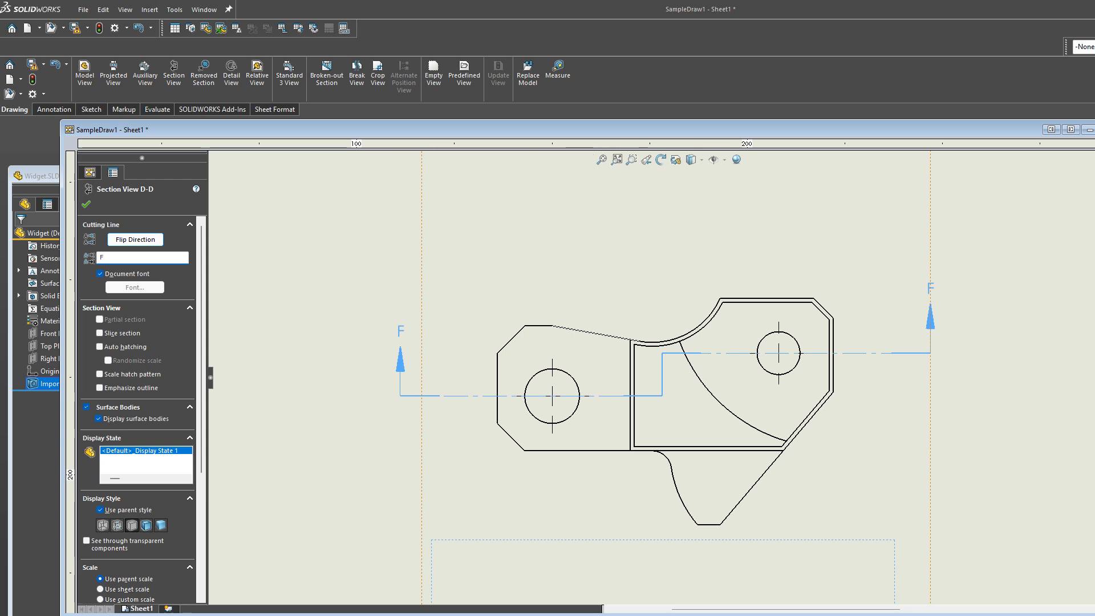
{"action": "key", "text": "alt+Tab"}
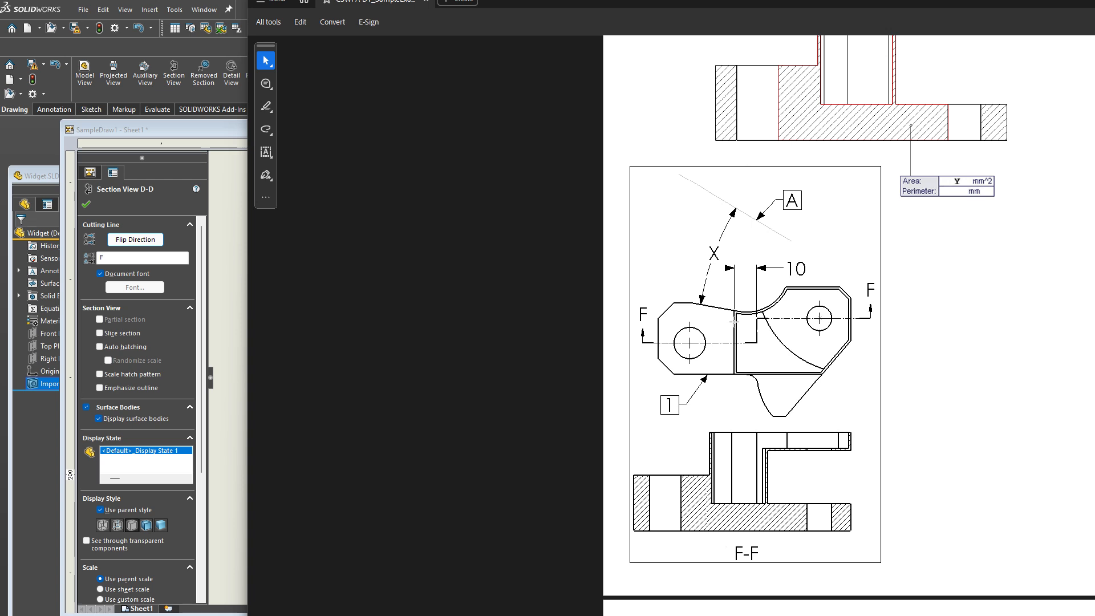
{"action": "left_click", "coordinate": [187, 132]}
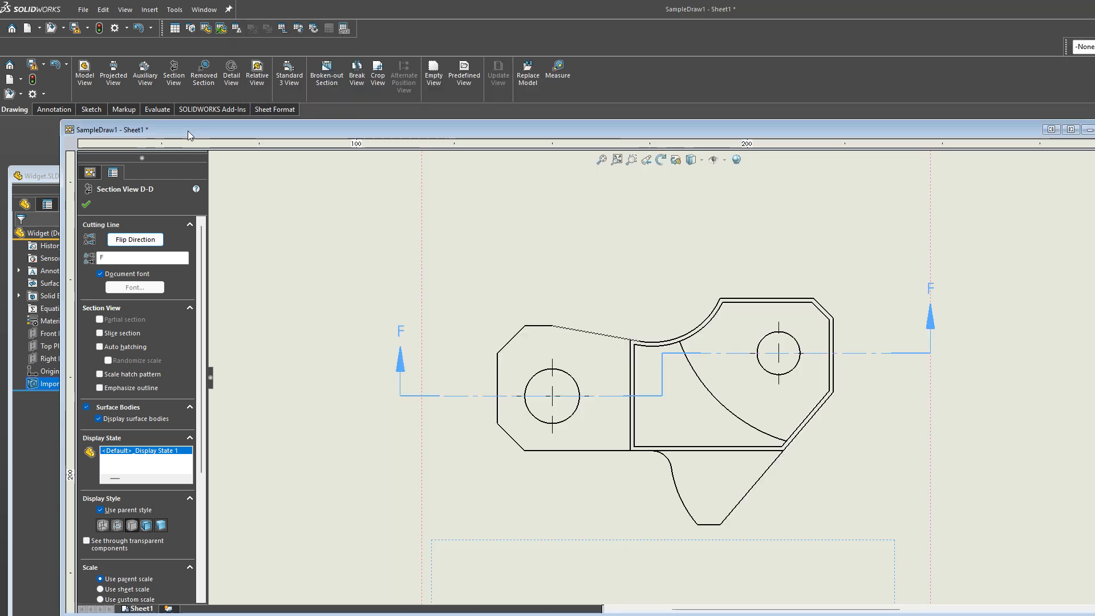
{"action": "left_click", "coordinate": [973, 388]}
{"action": "right_click_drag", "start_coordinate": [974, 384], "coordinate": [974, 331]}
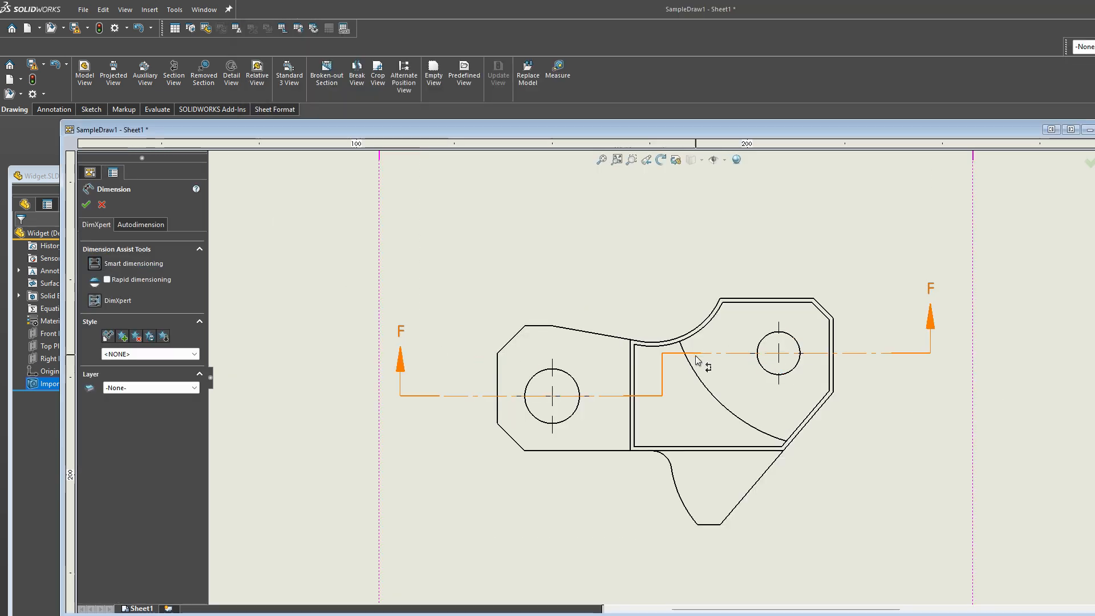
{"action": "left_click", "coordinate": [663, 368]}
{"action": "left_click", "coordinate": [631, 366]}
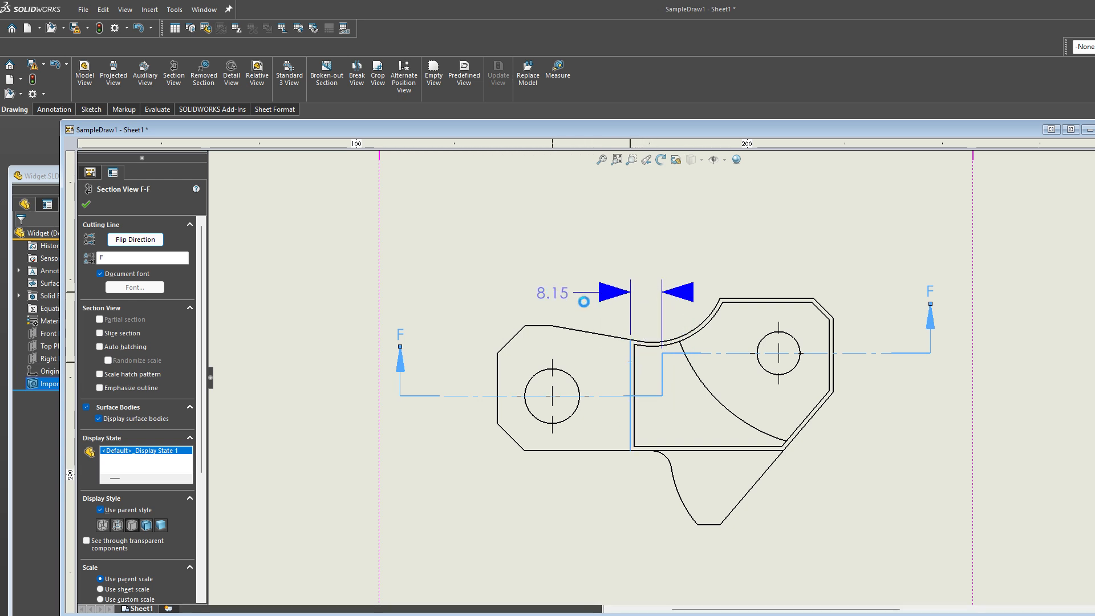
{"action": "left_click", "coordinate": [587, 307]}
{"action": "type", "text": "10"}
{"action": "key", "text": "Return"}
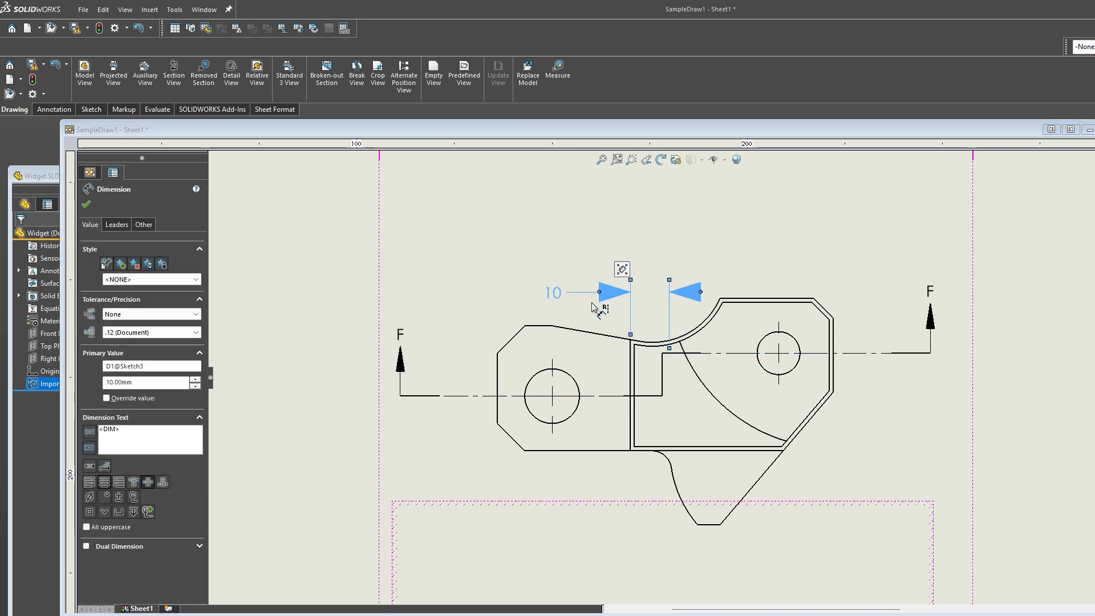
{"action": "key", "text": "Escape"}
Step: Examine the jog position, its offset dimension and the section view F-F beneath the front view
{"action": "scroll", "coordinate": [664, 356], "scroll_direction": "down", "scroll_amount": 3}
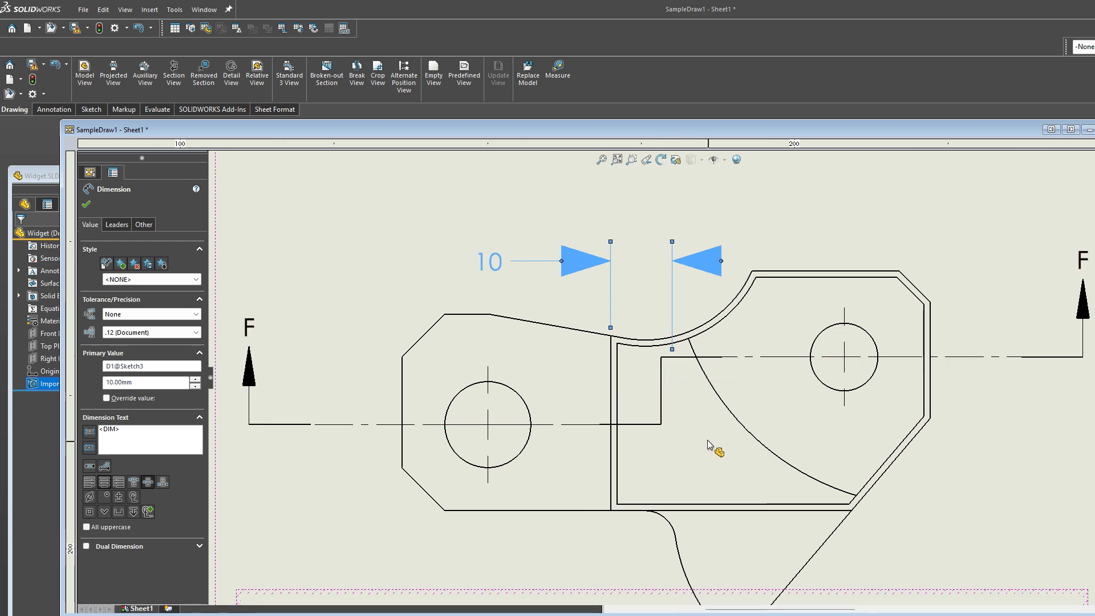
{"action": "scroll", "coordinate": [678, 403], "scroll_direction": "up", "scroll_amount": 2}
{"action": "scroll", "coordinate": [678, 400], "scroll_direction": "up", "scroll_amount": 2}
{"action": "scroll", "coordinate": [677, 360], "scroll_direction": "down", "scroll_amount": 4}
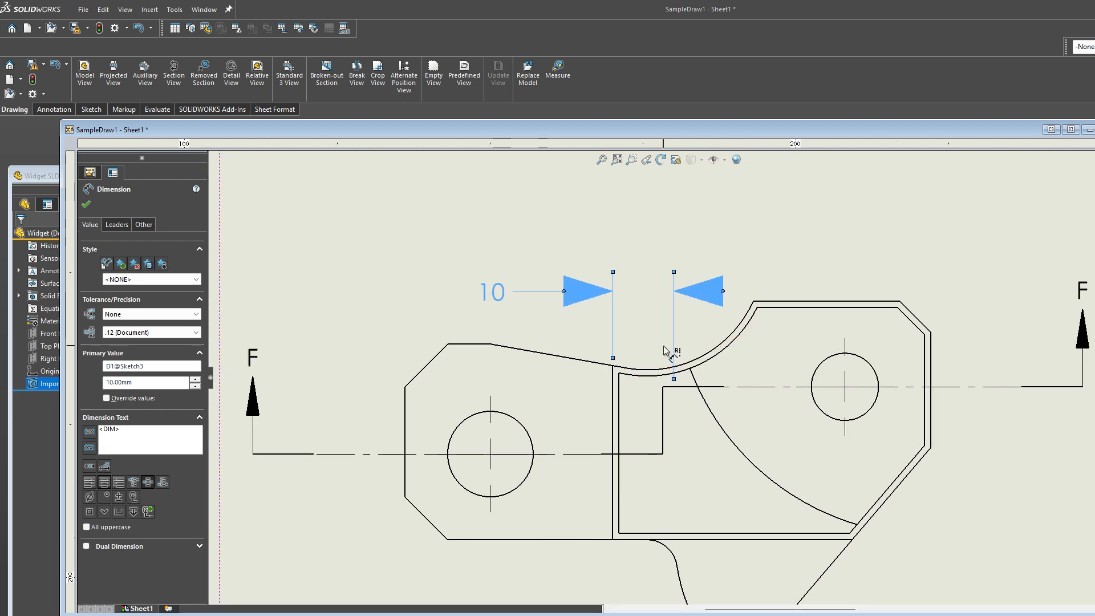
{"action": "scroll", "coordinate": [669, 467], "scroll_direction": "up", "scroll_amount": 8}
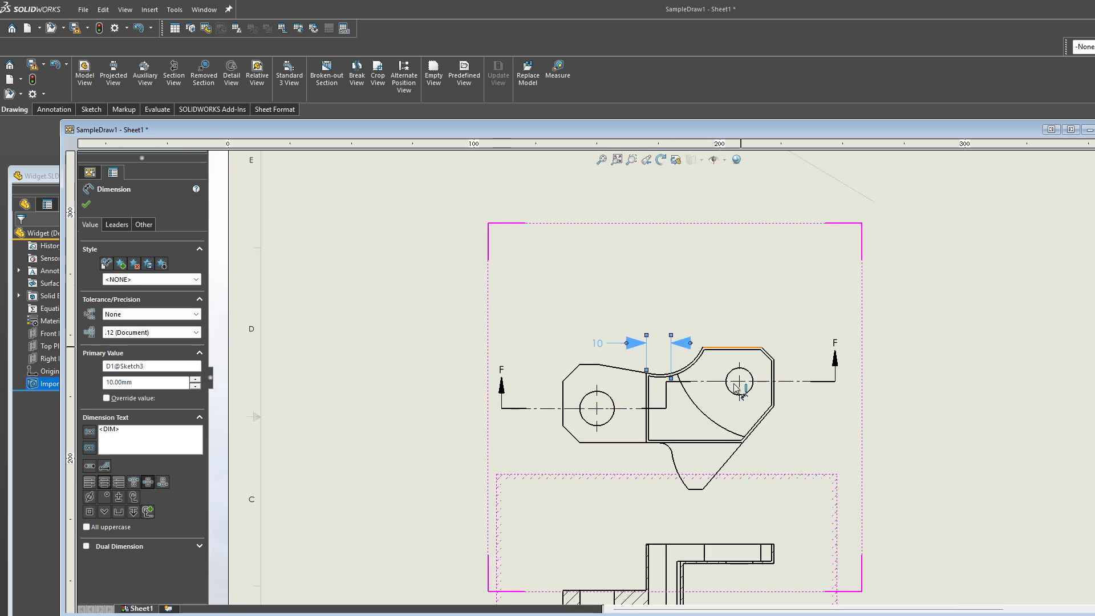
{"action": "scroll", "coordinate": [663, 464], "scroll_direction": "down", "scroll_amount": 3}
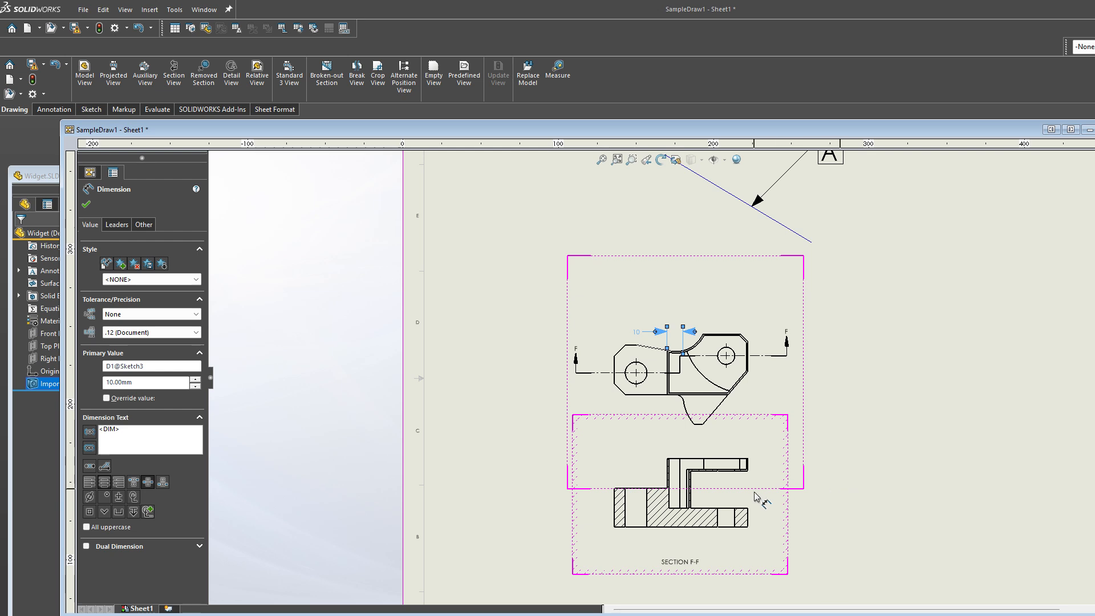
{"action": "scroll", "coordinate": [758, 504], "scroll_direction": "up", "scroll_amount": 1}
{"action": "left_click", "coordinate": [856, 435]}
{"action": "scroll", "coordinate": [674, 330], "scroll_direction": "down", "scroll_amount": 5}
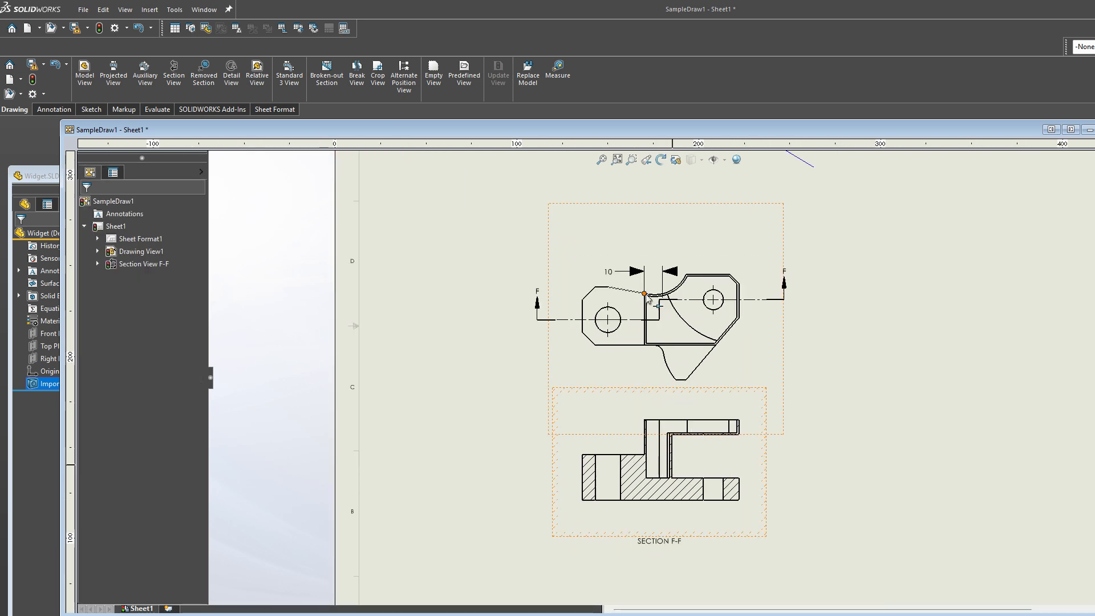
{"action": "left_click", "coordinate": [693, 273]}
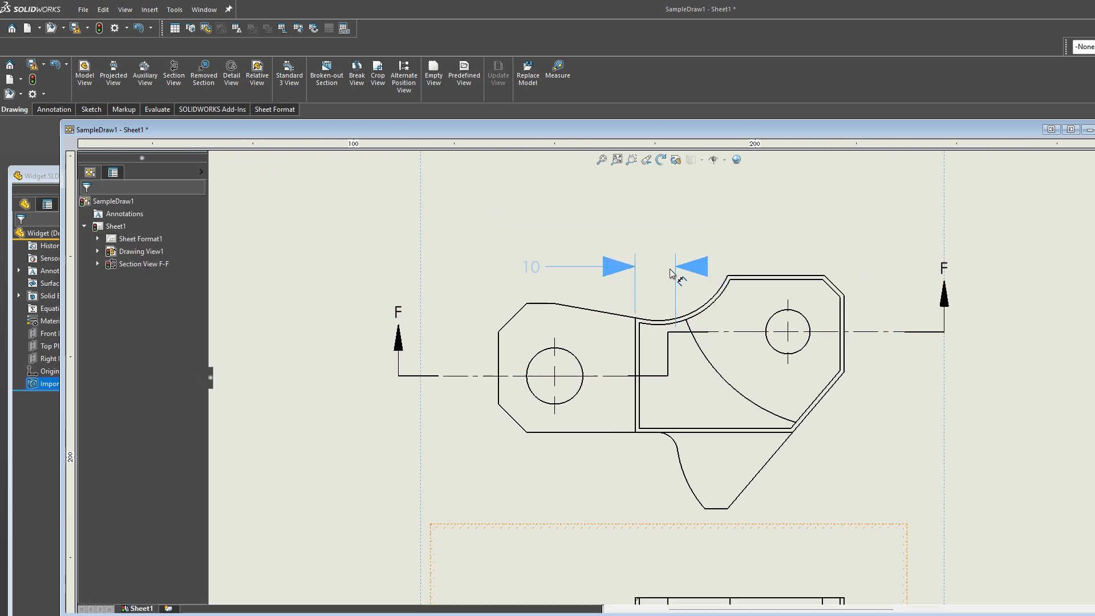
{"action": "scroll", "coordinate": [669, 370], "scroll_direction": "up", "scroll_amount": 4}
{"action": "scroll", "coordinate": [764, 570], "scroll_direction": "down", "scroll_amount": 2}
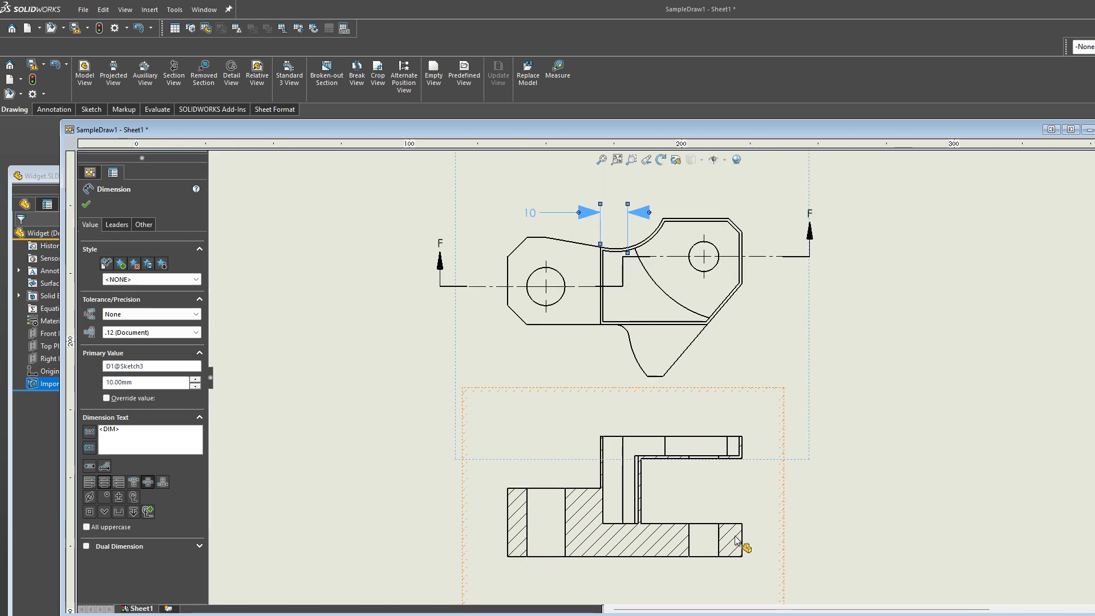
Step: Measure the area of the large central hatched face in section view F-F
{"action": "scroll", "coordinate": [676, 354], "scroll_direction": "up", "scroll_amount": 2}
{"action": "scroll", "coordinate": [656, 474], "scroll_direction": "down", "scroll_amount": 2}
{"action": "scroll", "coordinate": [625, 496], "scroll_direction": "down", "scroll_amount": 2}
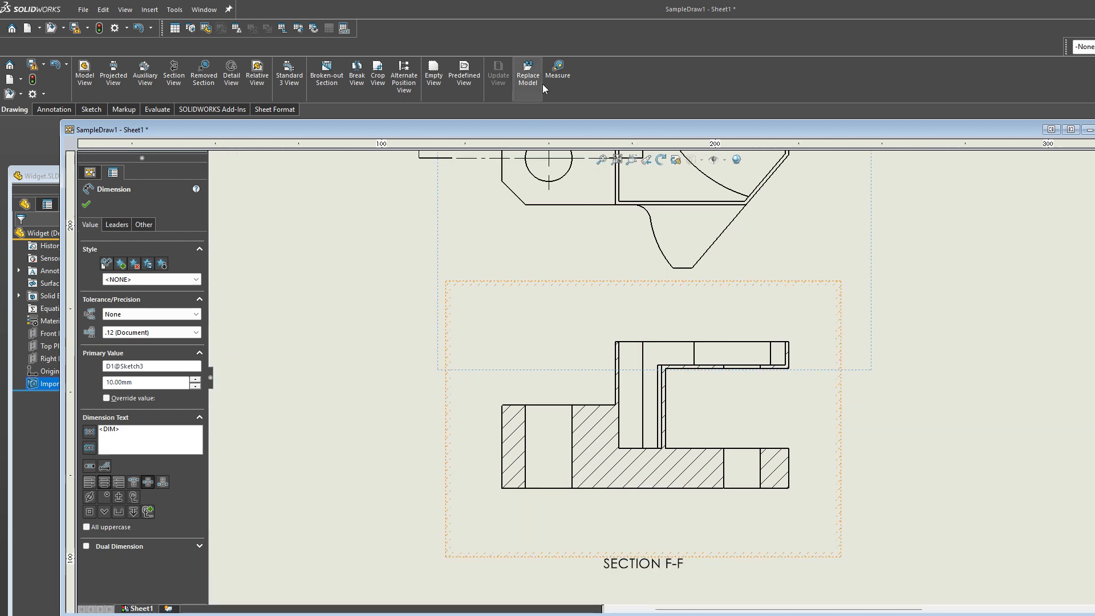
{"action": "left_click", "coordinate": [557, 75]}
{"action": "left_click", "coordinate": [597, 446]}
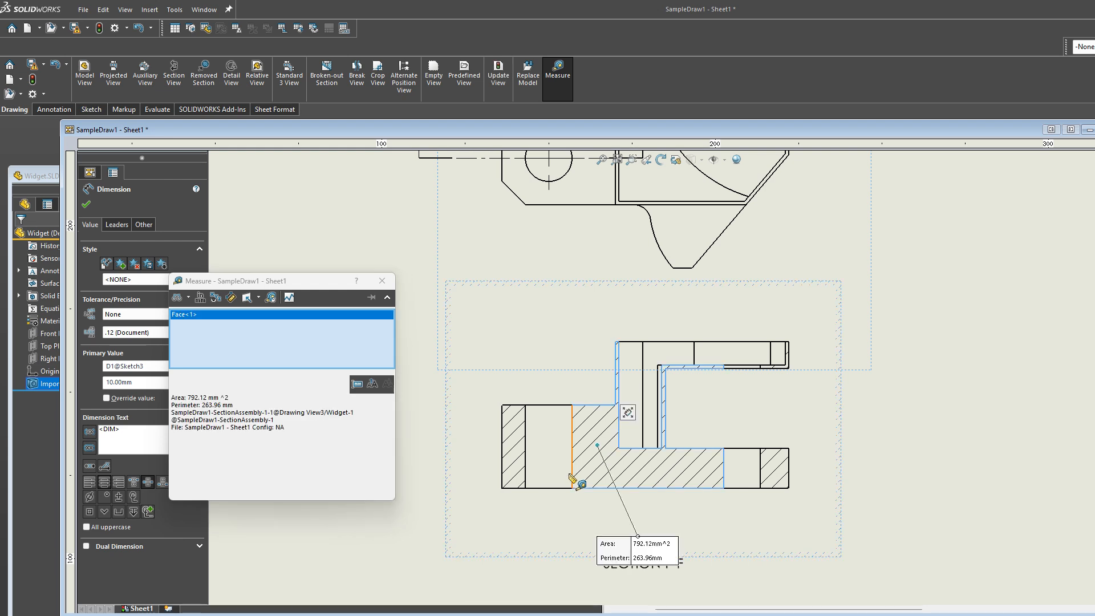
{"action": "left_click", "coordinate": [195, 397]}
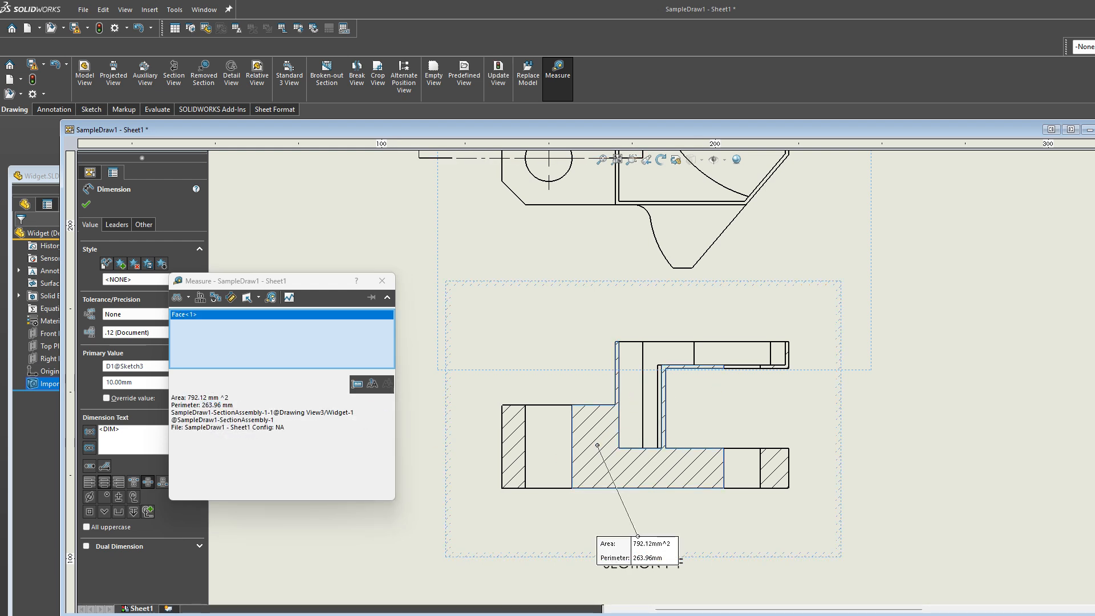
Step: Switch to the exam PDF to review the area Y image, check Question 3 in the answer key, and return to SOLIDWORKS
{"action": "key", "text": "alt+Tab"}
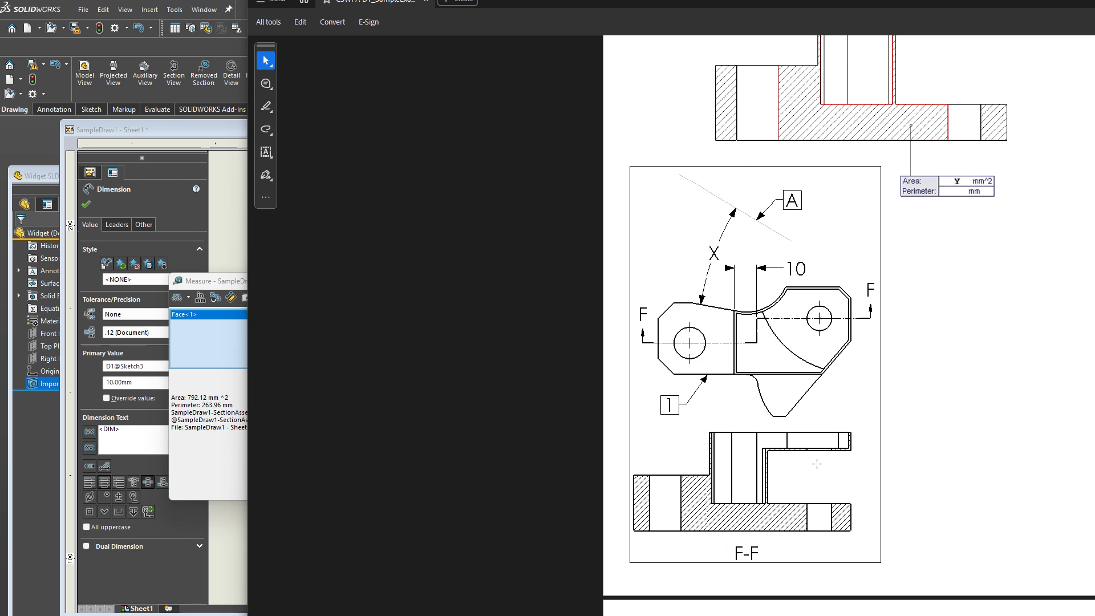
{"action": "scroll", "coordinate": [968, 310], "scroll_direction": "up", "scroll_amount": 2}
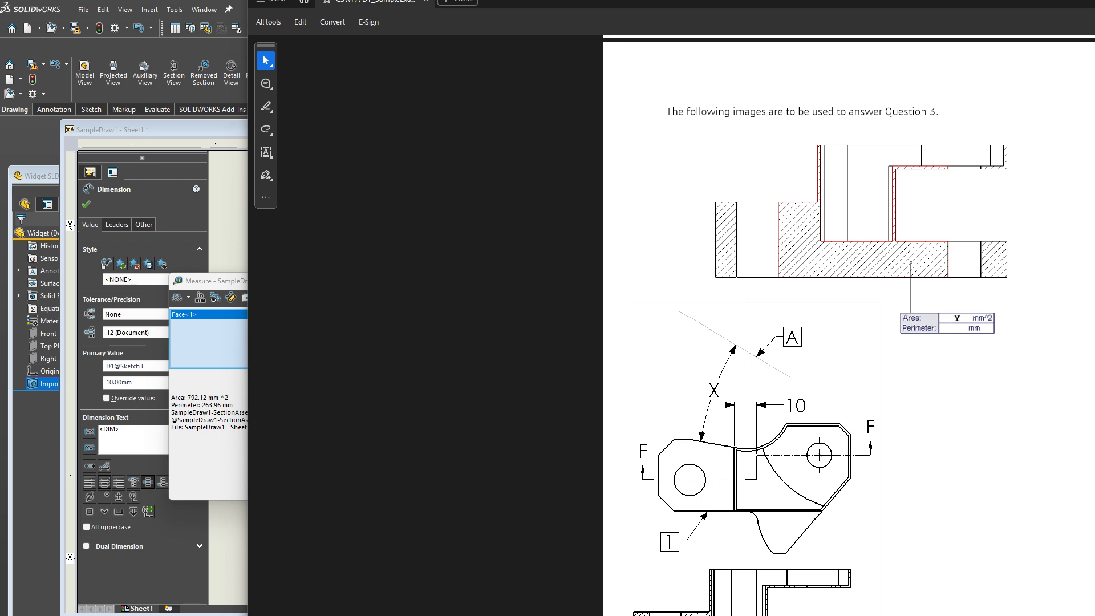
{"action": "key", "text": "alt+Tab"}
{"action": "left_click_drag", "start_coordinate": [159, 67], "coordinate": [179, 89]}
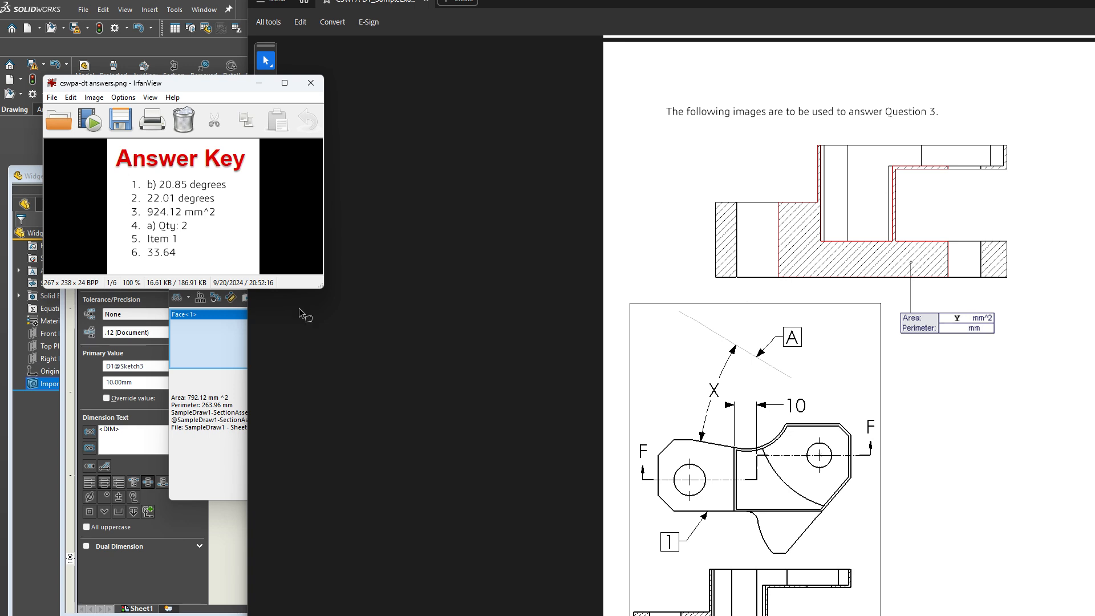
{"action": "left_click", "coordinate": [209, 337]}
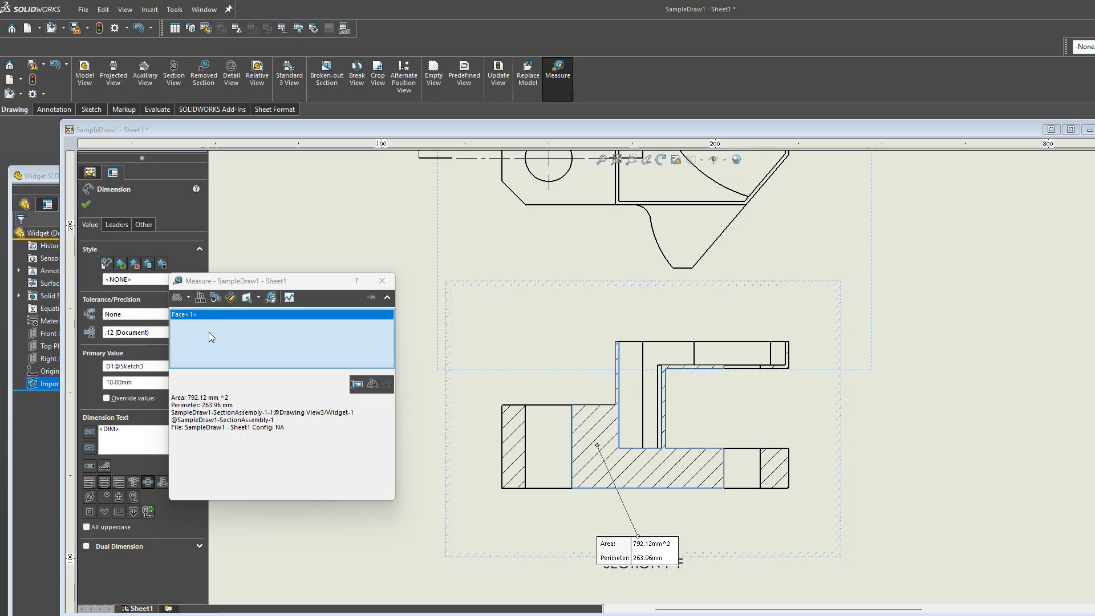
Step: Close the measurement and inspect the cutting line's vertical jog against the dimension's extension line
{"action": "left_click", "coordinate": [385, 282]}
{"action": "scroll", "coordinate": [674, 390], "scroll_direction": "up", "scroll_amount": 4}
{"action": "scroll", "coordinate": [696, 269], "scroll_direction": "down", "scroll_amount": 4}
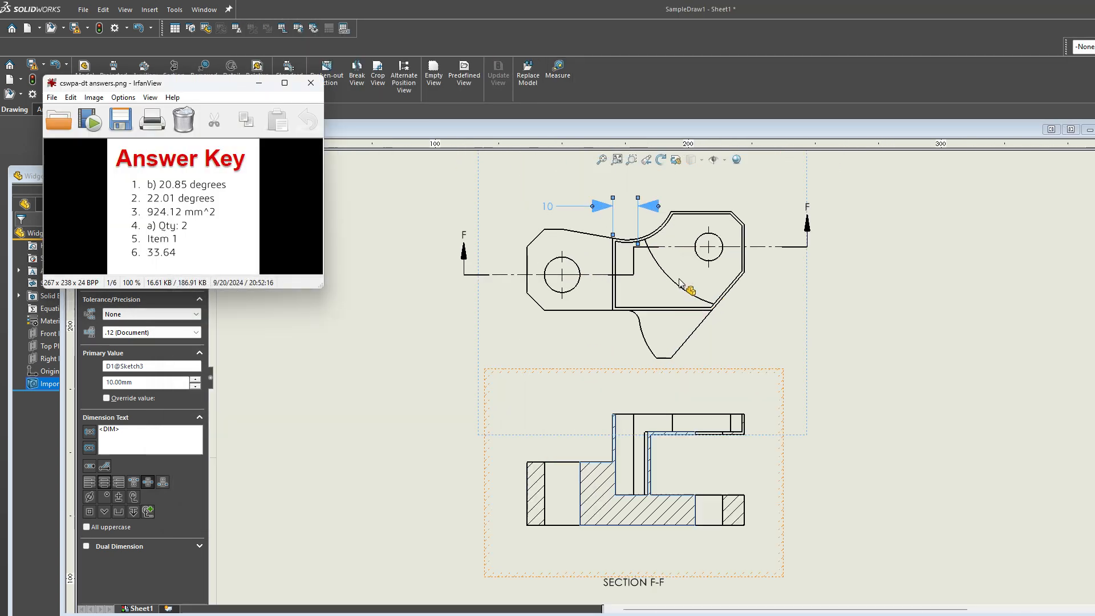
{"action": "left_click", "coordinate": [504, 210]}
{"action": "scroll", "coordinate": [594, 234], "scroll_direction": "down", "scroll_amount": 2}
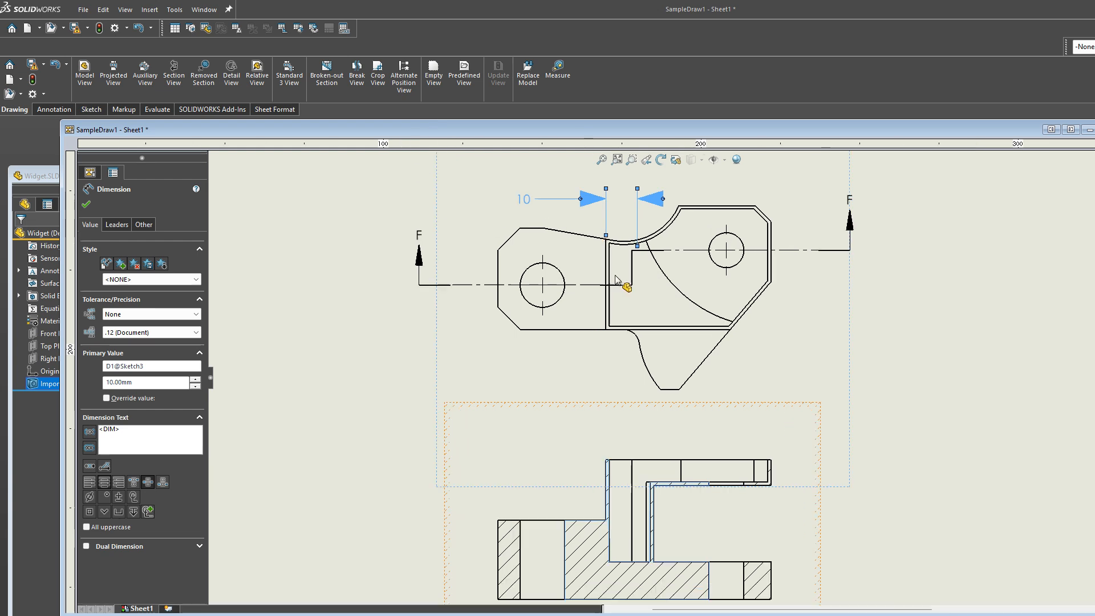
{"action": "scroll", "coordinate": [637, 282], "scroll_direction": "down", "scroll_amount": 2}
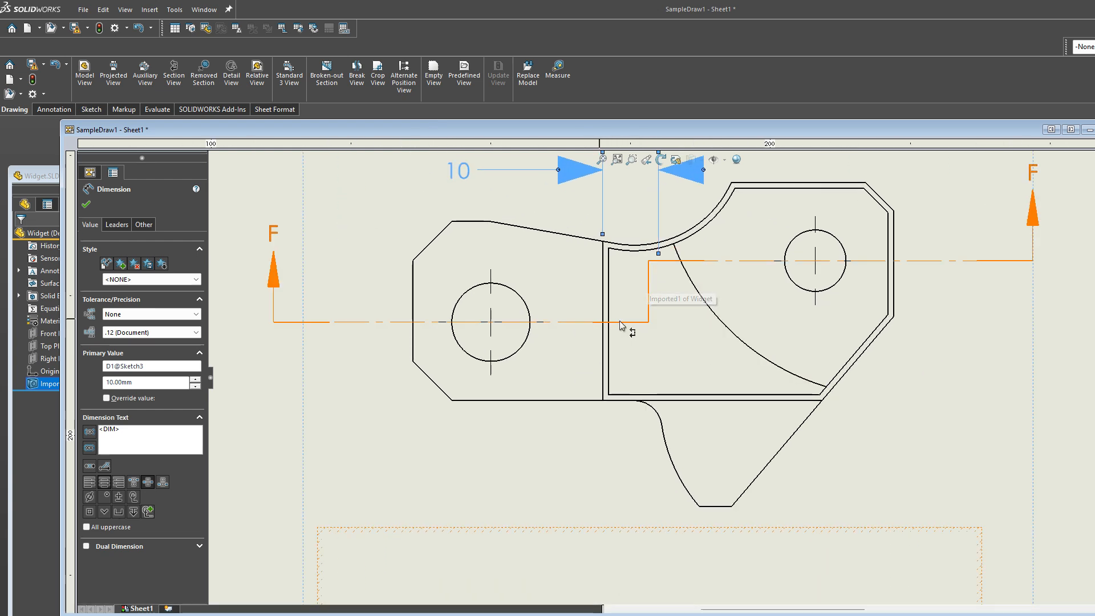
{"action": "scroll", "coordinate": [668, 373], "scroll_direction": "up", "scroll_amount": 2}
Step: Look through the commands available for the front view and the F-F cutting line for a way to update the jog
{"action": "left_click", "coordinate": [866, 378]}
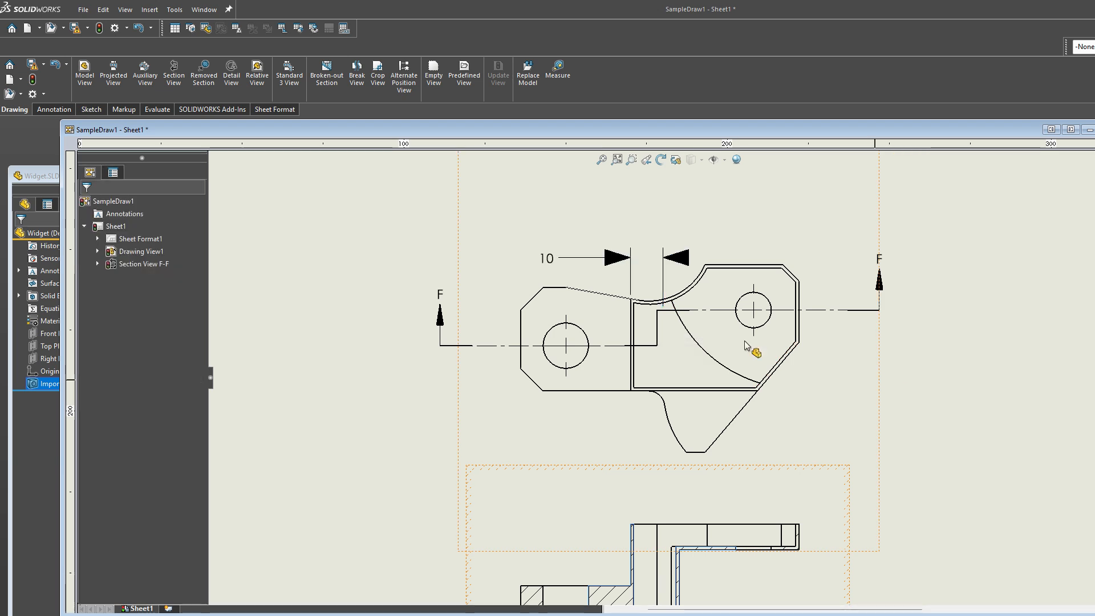
{"action": "right_click", "coordinate": [659, 323]}
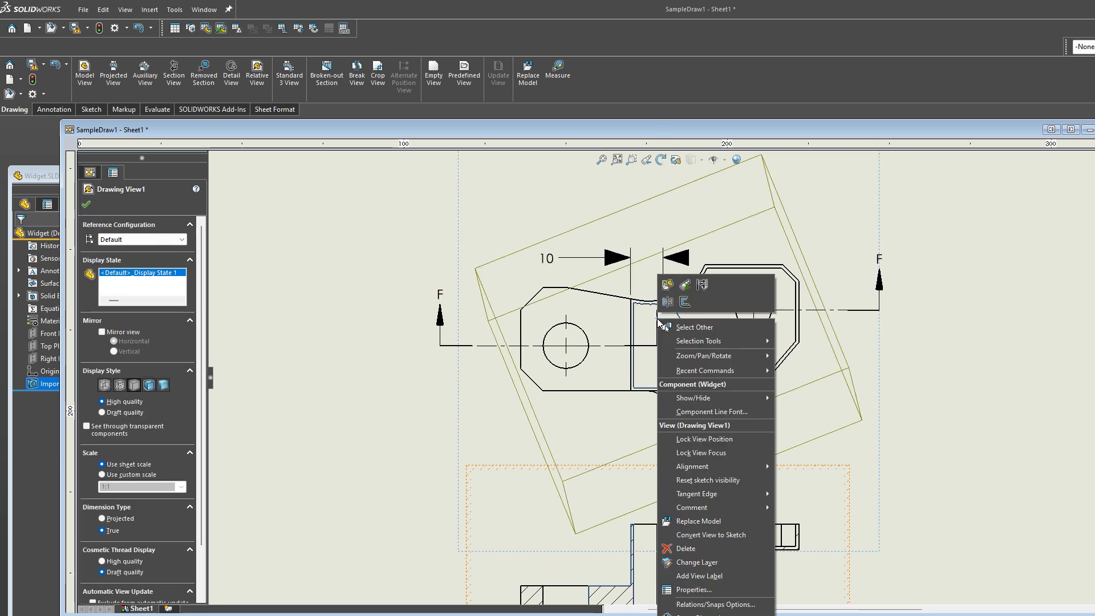
{"action": "left_click", "coordinate": [837, 388]}
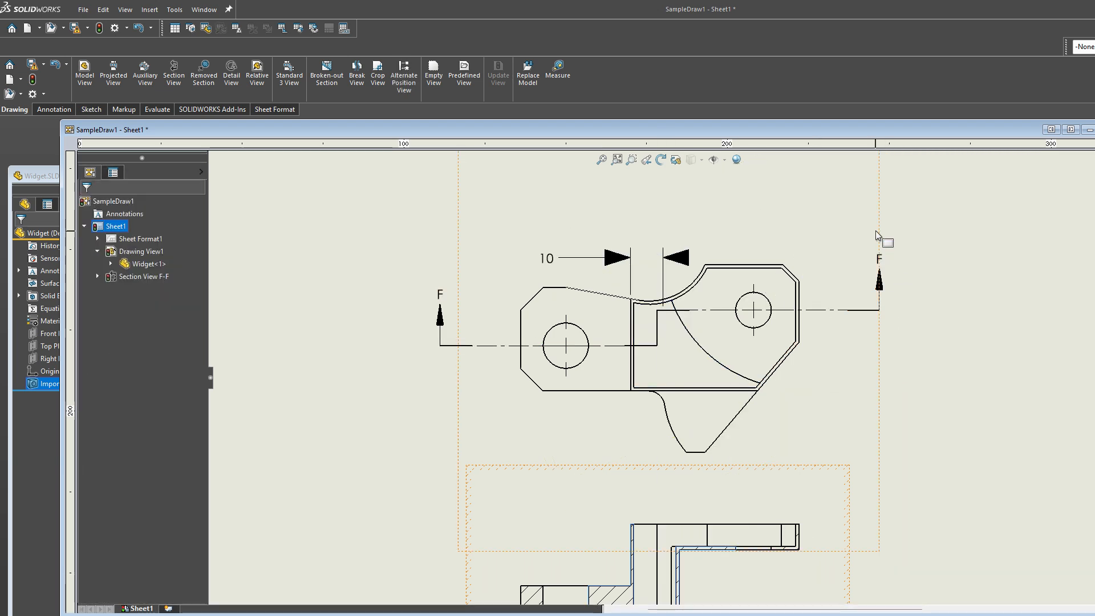
{"action": "right_click", "coordinate": [660, 329]}
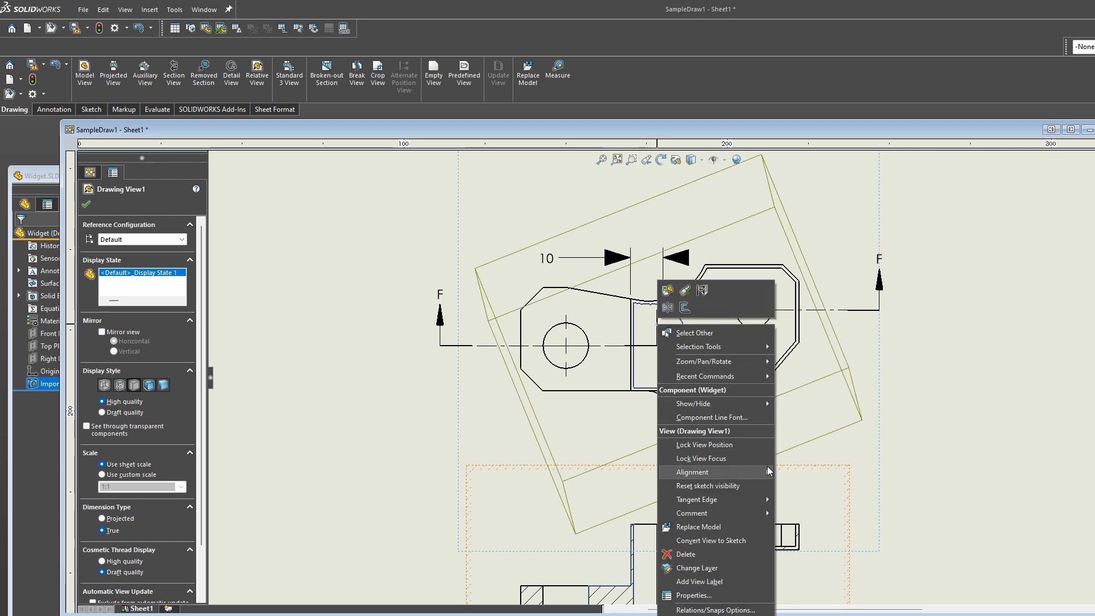
{"action": "mouse_move", "coordinate": [770, 471]}
{"action": "left_click", "coordinate": [838, 526]}
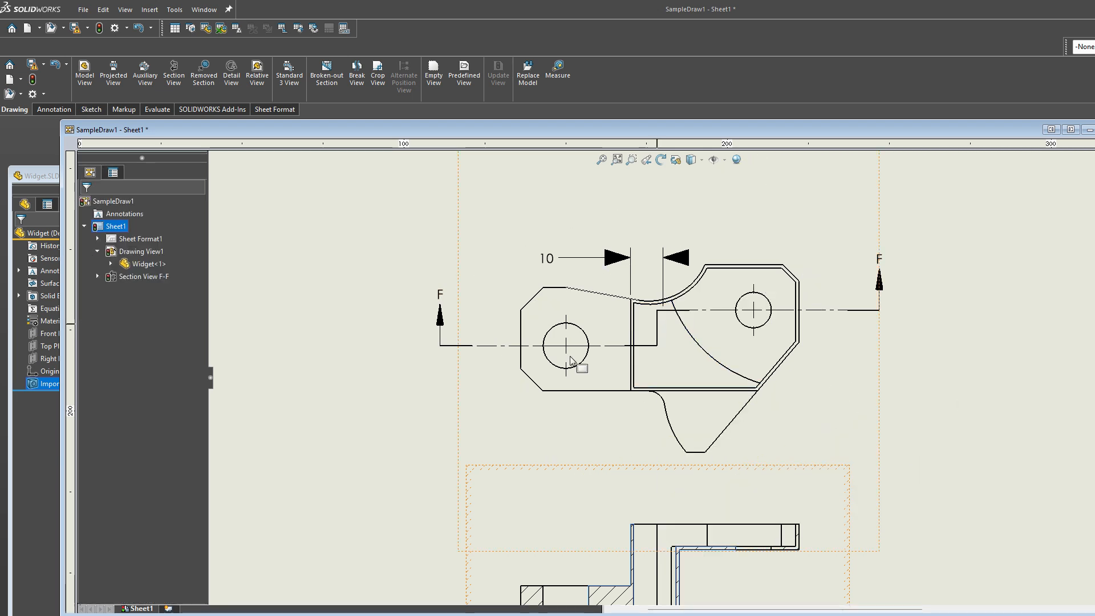
{"action": "right_click", "coordinate": [497, 346]}
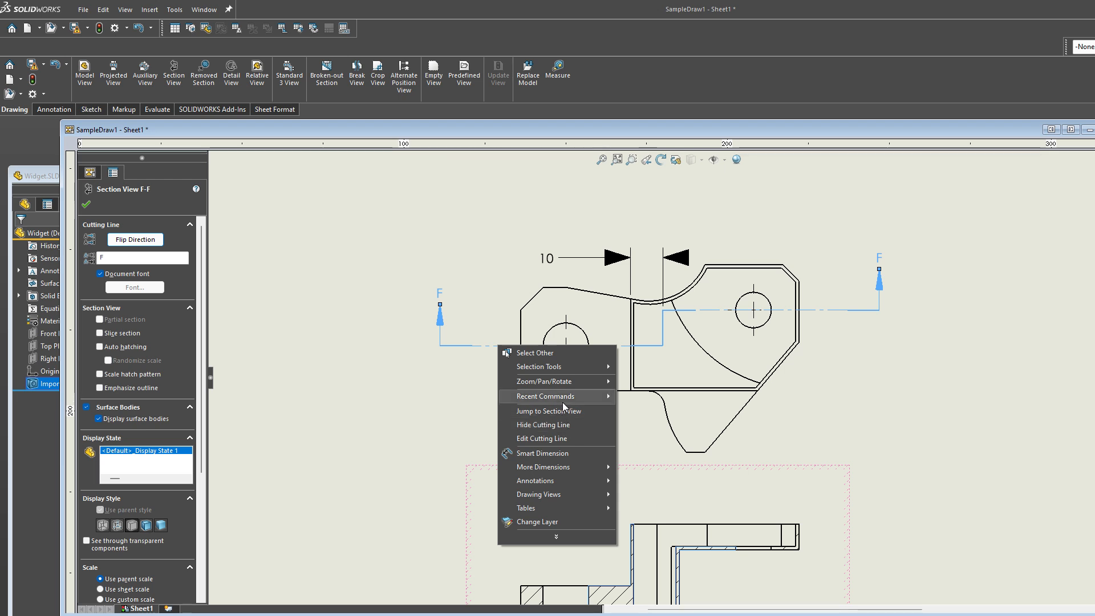
{"action": "left_click", "coordinate": [823, 438]}
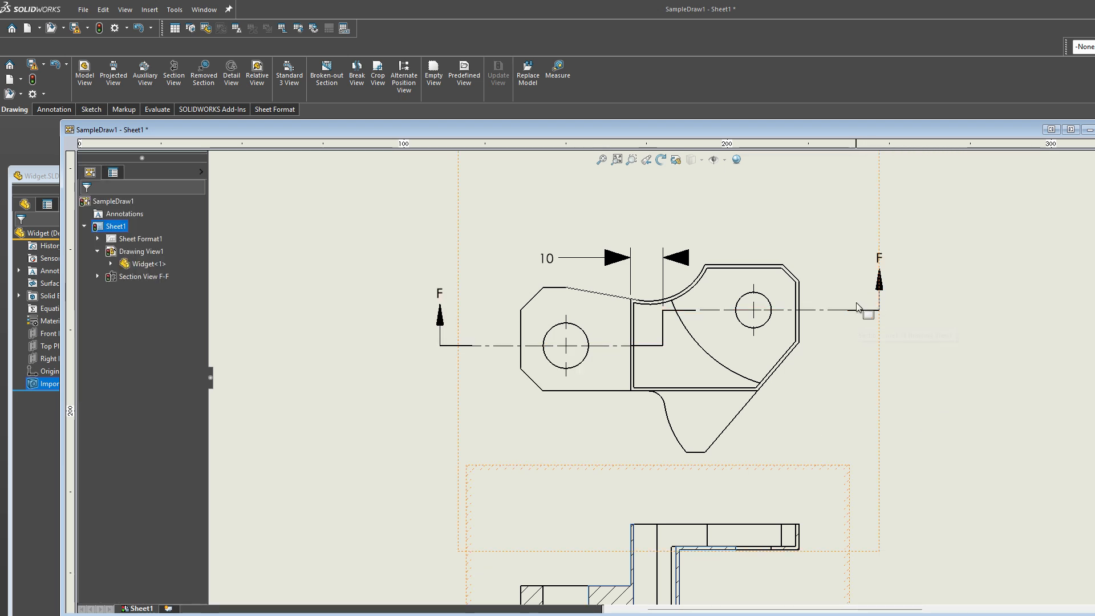
Step: Edit the F-F cutting line, open its underlying sketch, and inspect the vertical jog segment without adding a line
{"action": "right_click", "coordinate": [663, 319]}
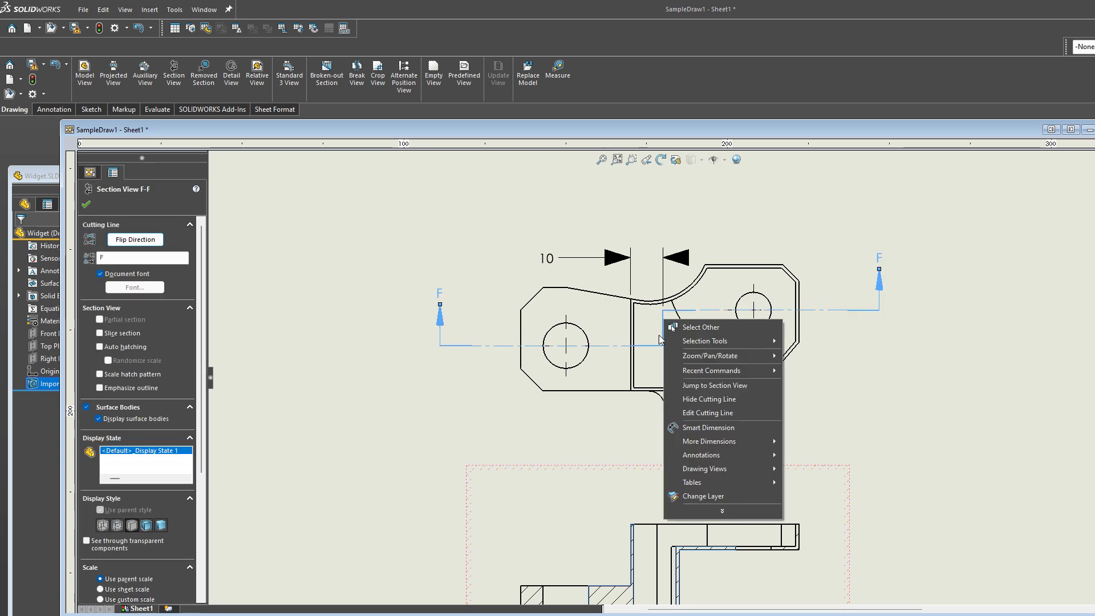
{"action": "left_click", "coordinate": [716, 413]}
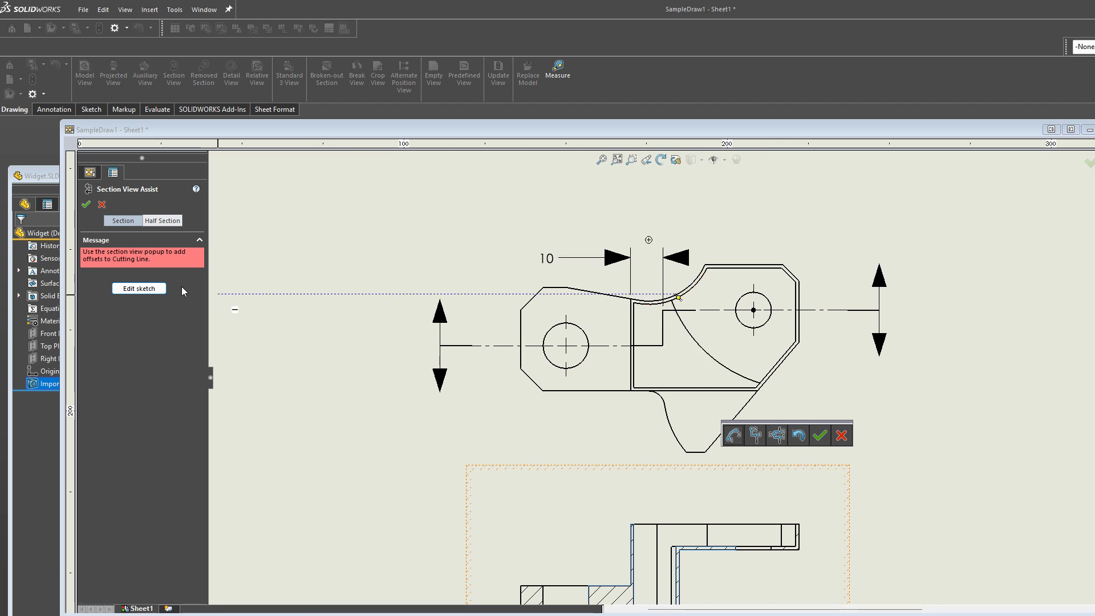
{"action": "left_click", "coordinate": [146, 290]}
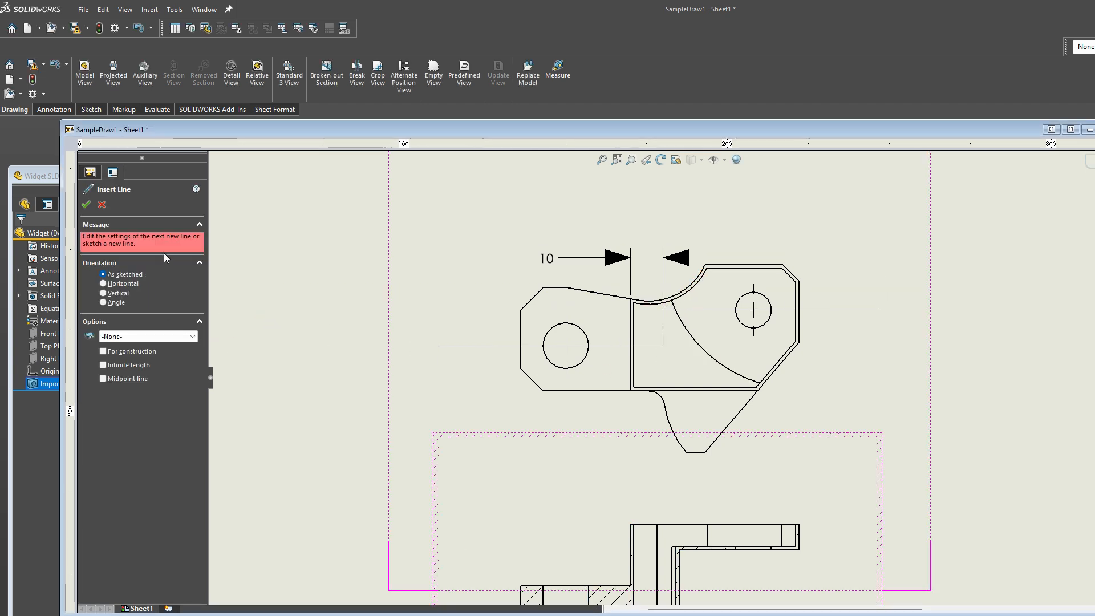
{"action": "scroll", "coordinate": [690, 249], "scroll_direction": "down", "scroll_amount": 4}
{"action": "scroll", "coordinate": [644, 362], "scroll_direction": "down", "scroll_amount": 2}
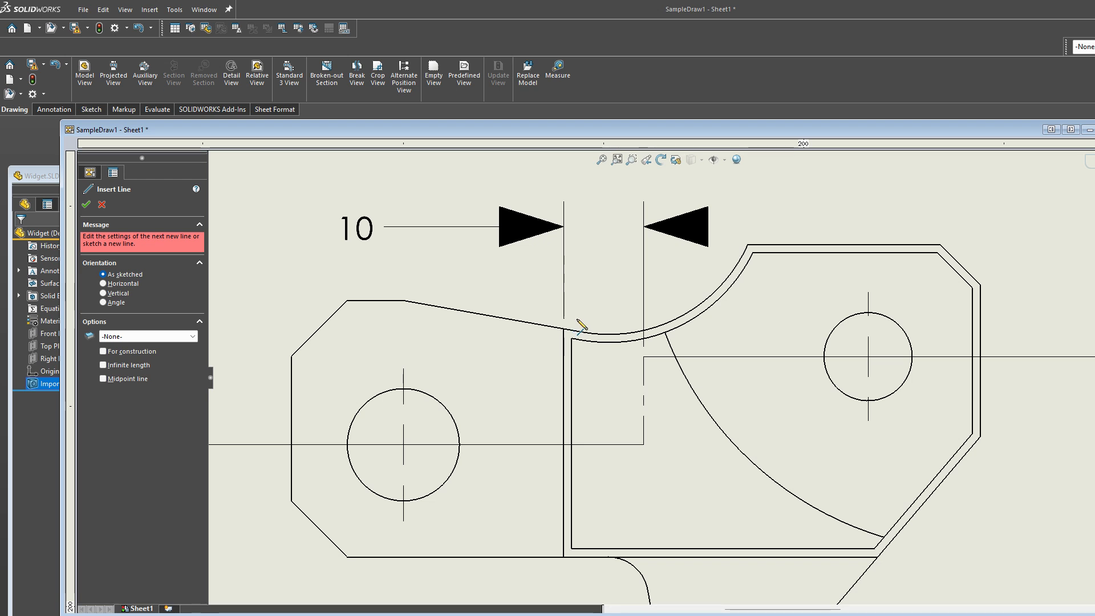
{"action": "scroll", "coordinate": [645, 362], "scroll_direction": "up", "scroll_amount": 2}
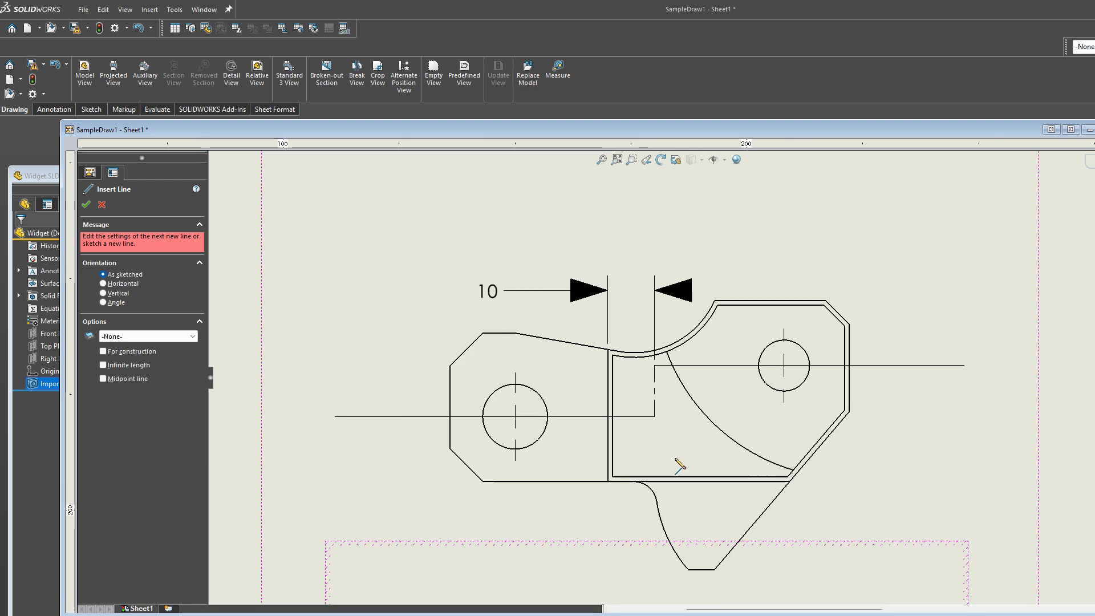
{"action": "left_click", "coordinate": [87, 205]}
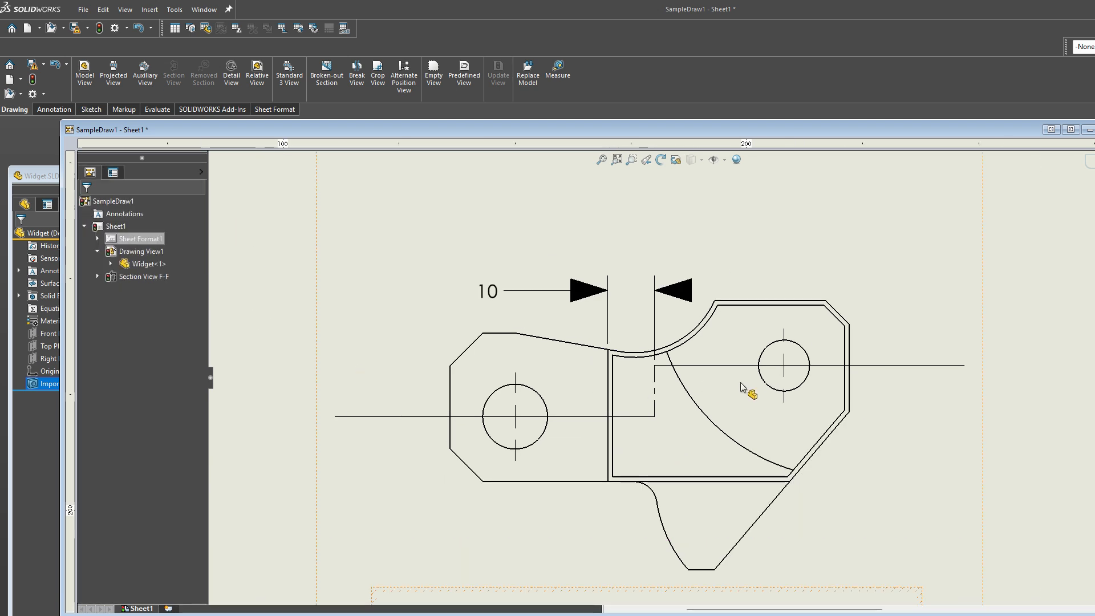
Step: Measure the area of the large central hatched face in section view F-F, and close the measurement
{"action": "scroll", "coordinate": [702, 391], "scroll_direction": "up", "scroll_amount": 4}
{"action": "scroll", "coordinate": [686, 412], "scroll_direction": "up", "scroll_amount": 2}
{"action": "scroll", "coordinate": [667, 451], "scroll_direction": "down", "scroll_amount": 4}
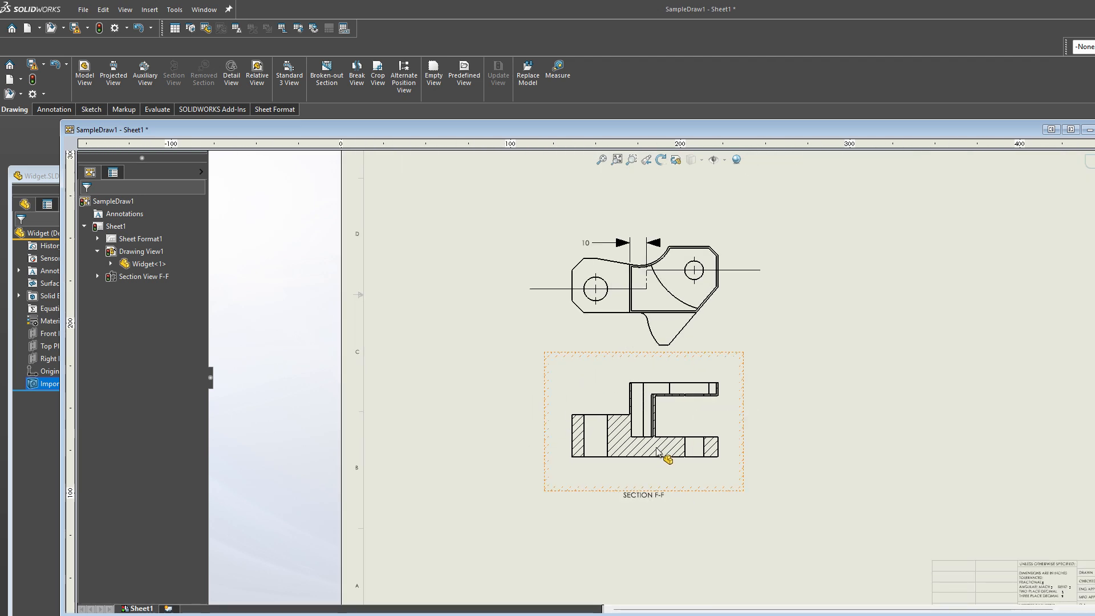
{"action": "left_click", "coordinate": [558, 72]}
{"action": "left_click", "coordinate": [597, 414]}
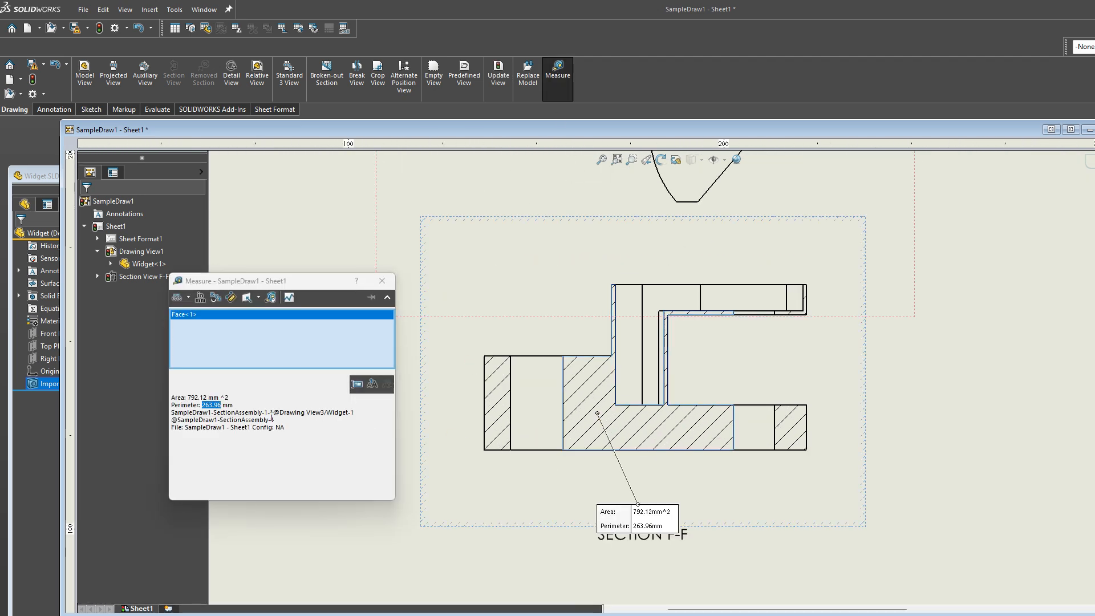
{"action": "left_click", "coordinate": [382, 282]}
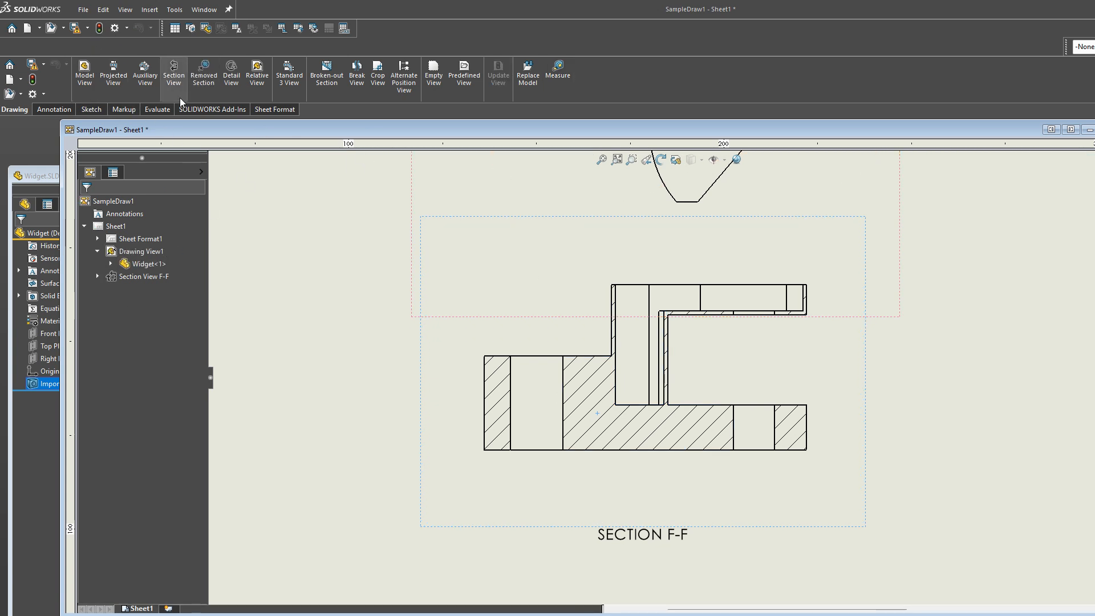
Step: Repeat the area measurement of the central hatched face with the cutting line sketch closed
{"action": "left_click", "coordinate": [566, 75]}
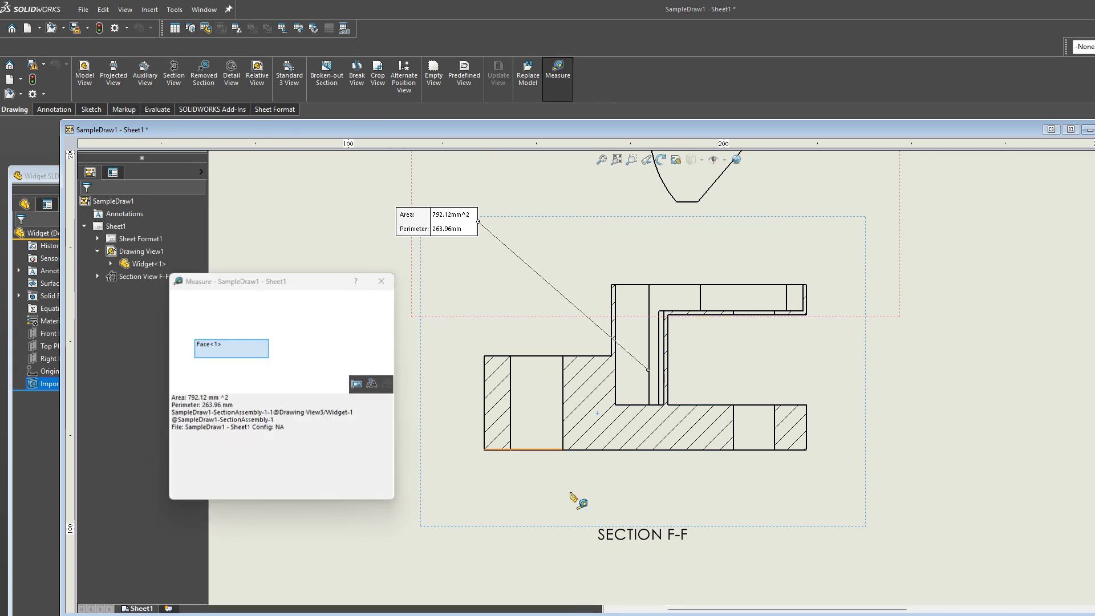
{"action": "left_click", "coordinate": [601, 399]}
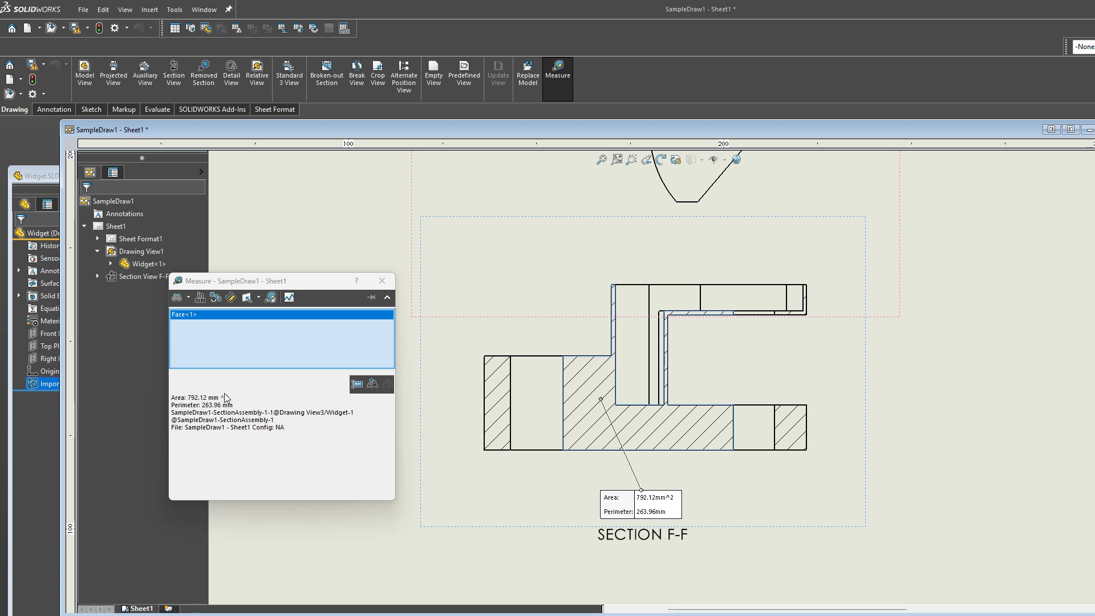
{"action": "left_click", "coordinate": [382, 283]}
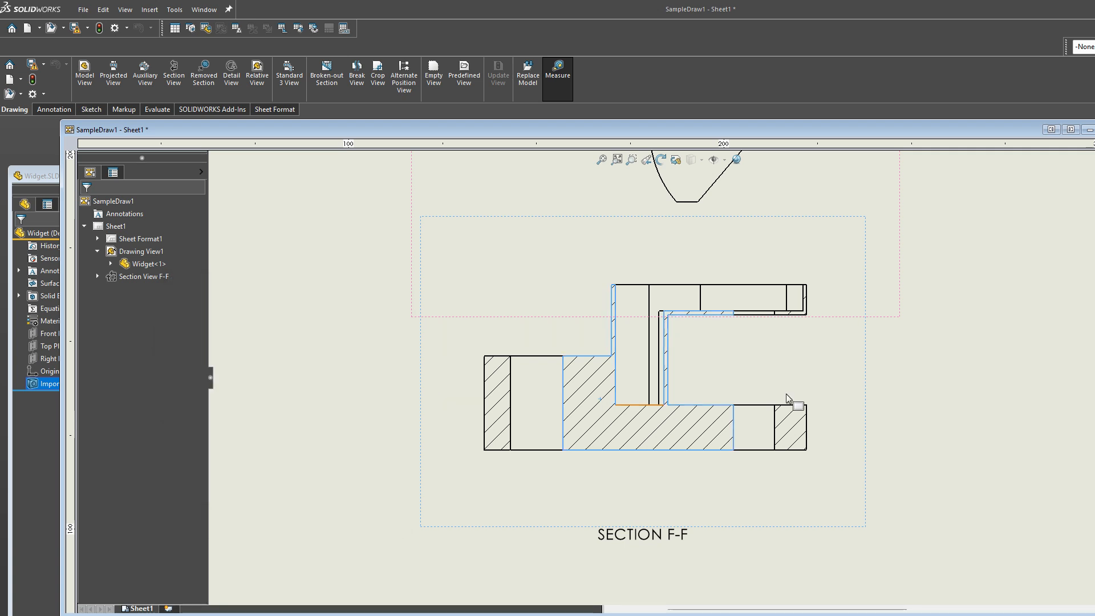
Step: Check the available commands and section view properties of the F-F cutting line in the front view
{"action": "scroll", "coordinate": [958, 472], "scroll_direction": "up", "scroll_amount": 2}
{"action": "scroll", "coordinate": [919, 358], "scroll_direction": "up", "scroll_amount": 4}
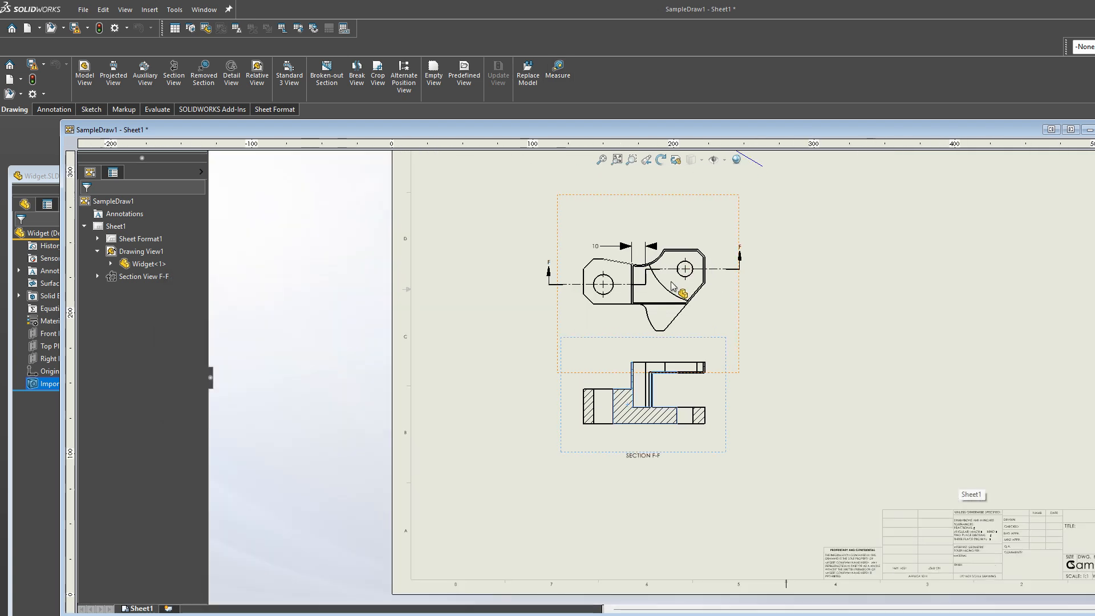
{"action": "scroll", "coordinate": [667, 285], "scroll_direction": "down", "scroll_amount": 6}
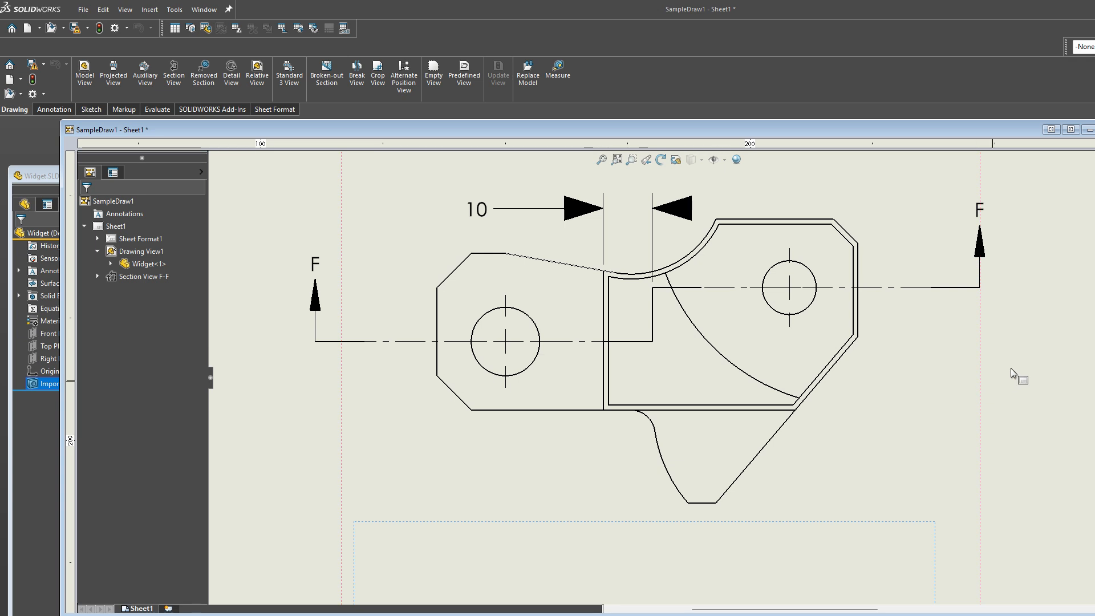
{"action": "right_click", "coordinate": [959, 287]}
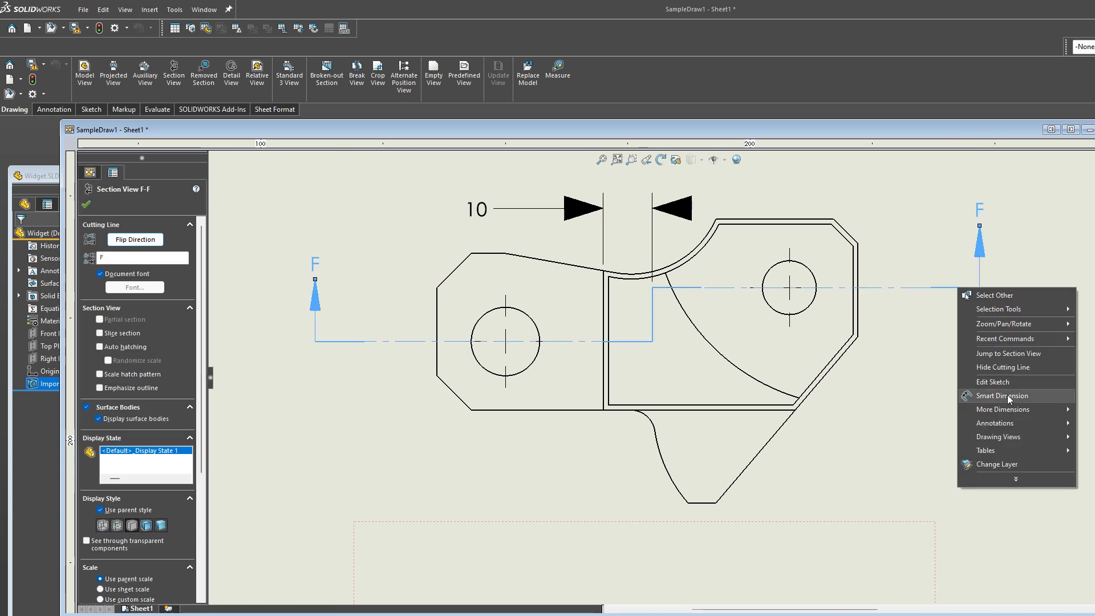
{"action": "left_click", "coordinate": [1069, 255]}
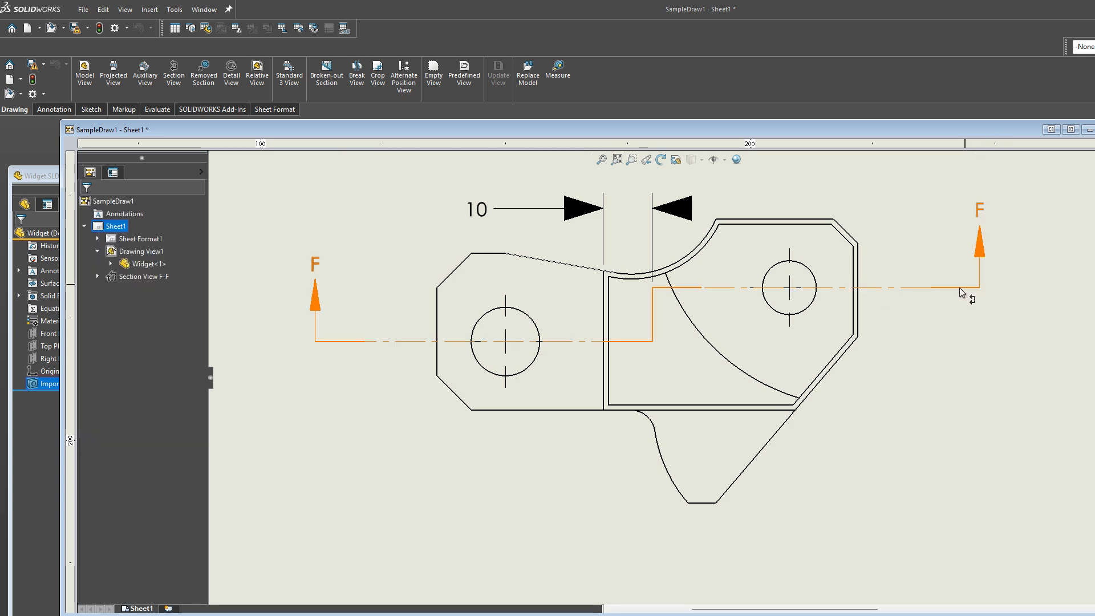
{"action": "left_click", "coordinate": [960, 288]}
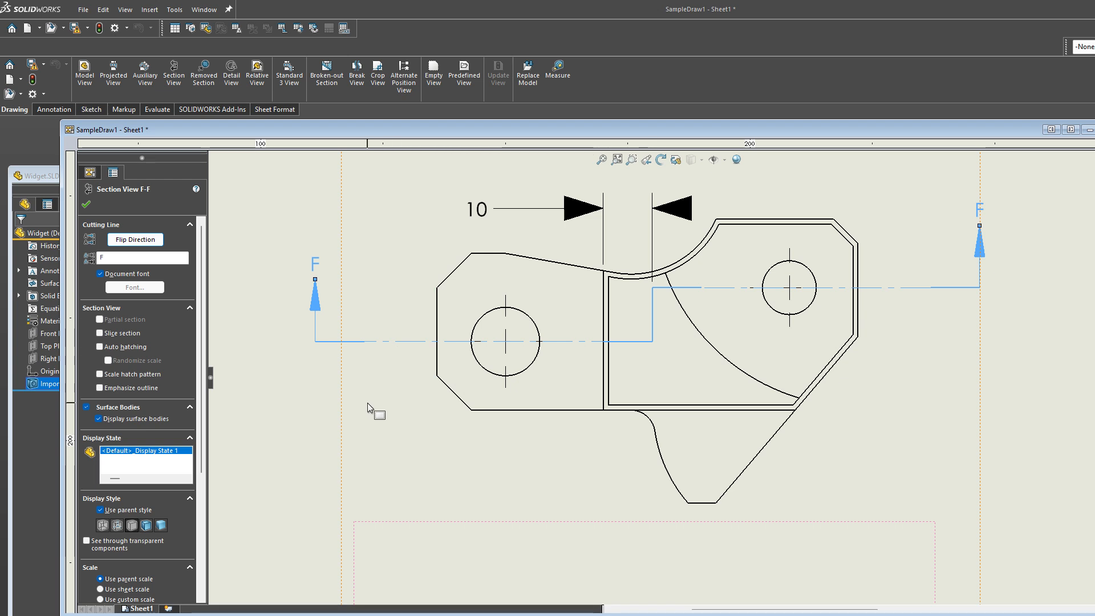
{"action": "left_click", "coordinate": [298, 408]}
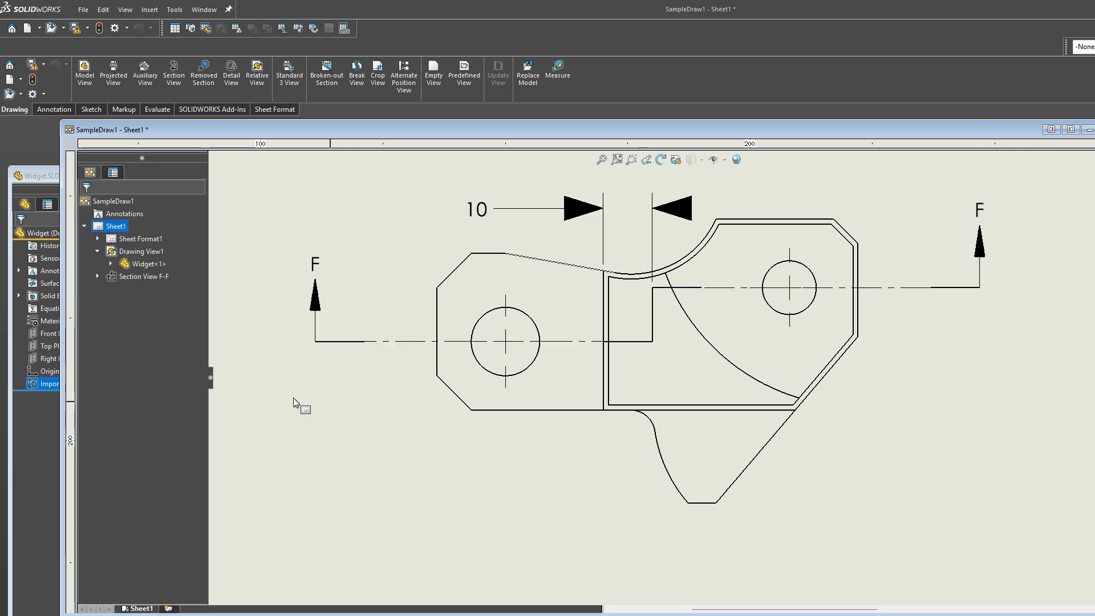
Step: Edit the F-F cutting line sketch, change its vertical jog segment from construction to regular geometry, and exit the sketch
{"action": "right_click", "coordinate": [344, 341]}
{"action": "left_click", "coordinate": [402, 437]}
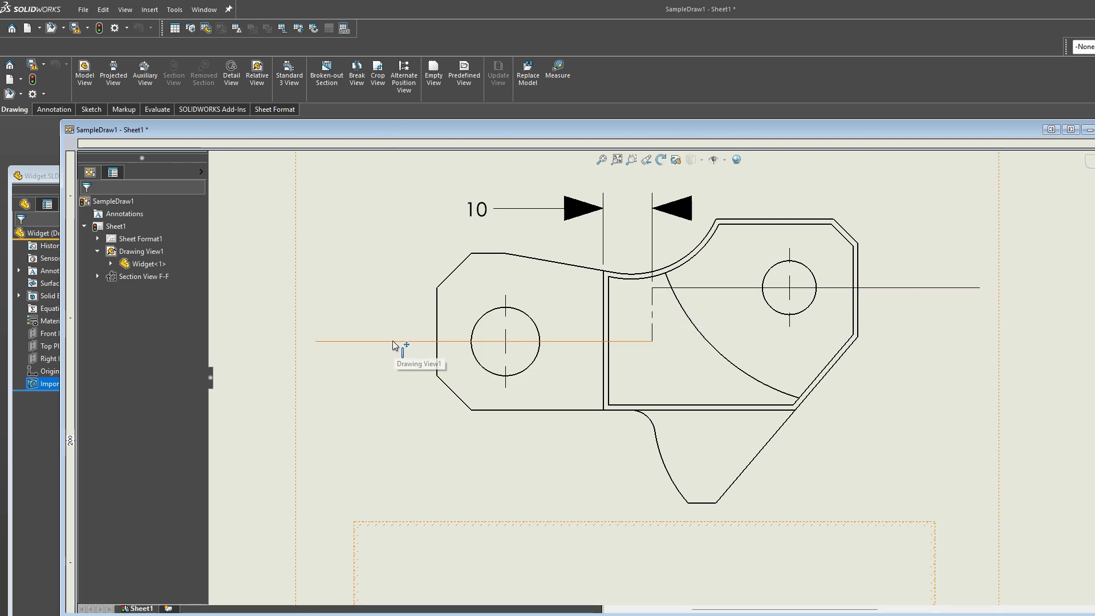
{"action": "left_click", "coordinate": [665, 291]}
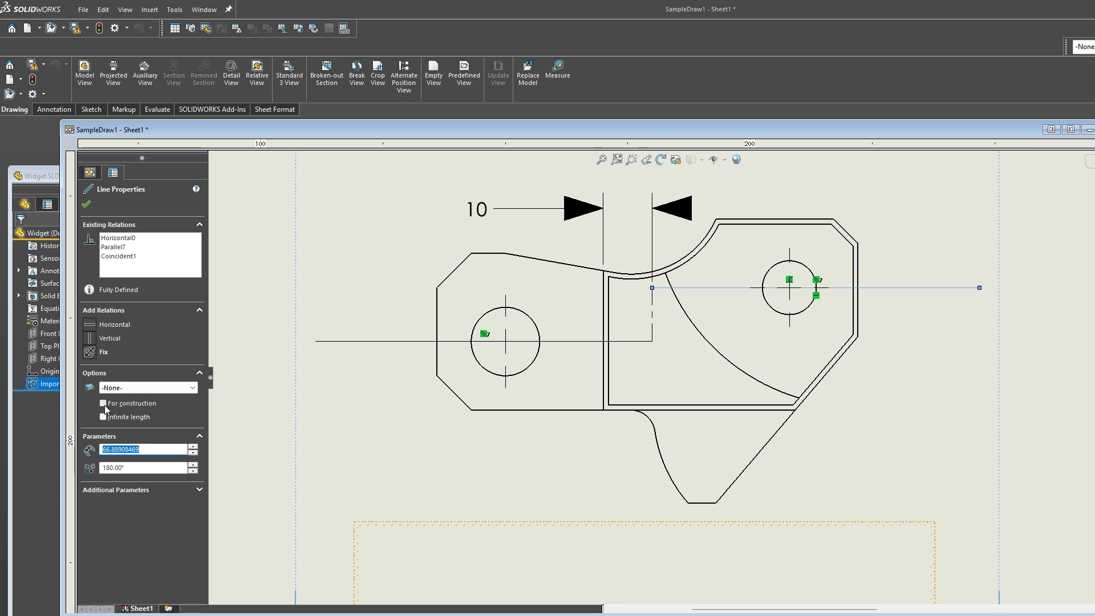
{"action": "left_click", "coordinate": [419, 341]}
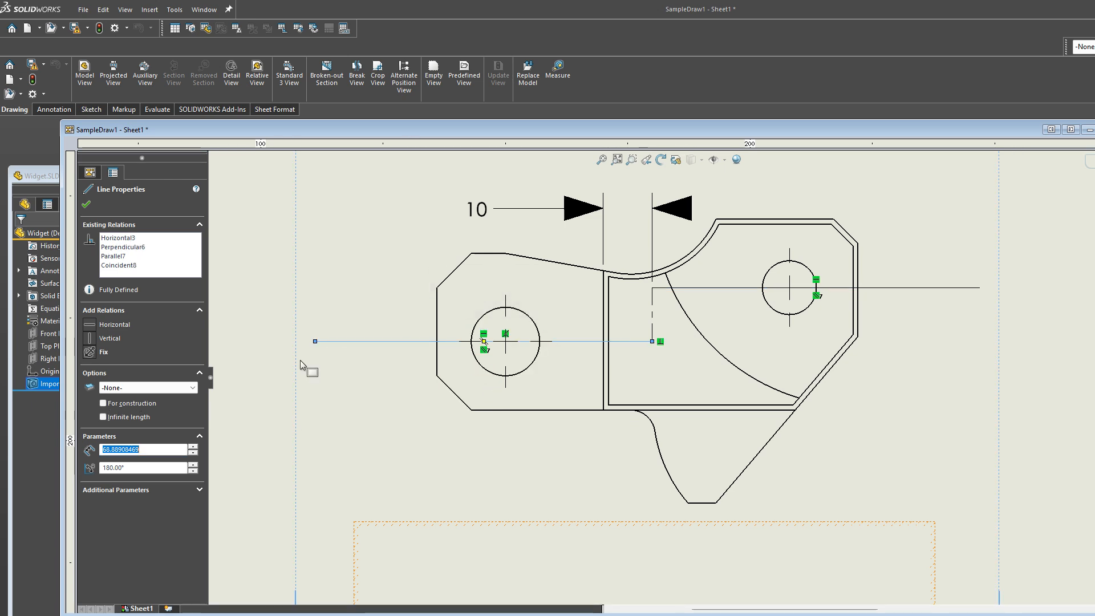
{"action": "left_click", "coordinate": [655, 303]}
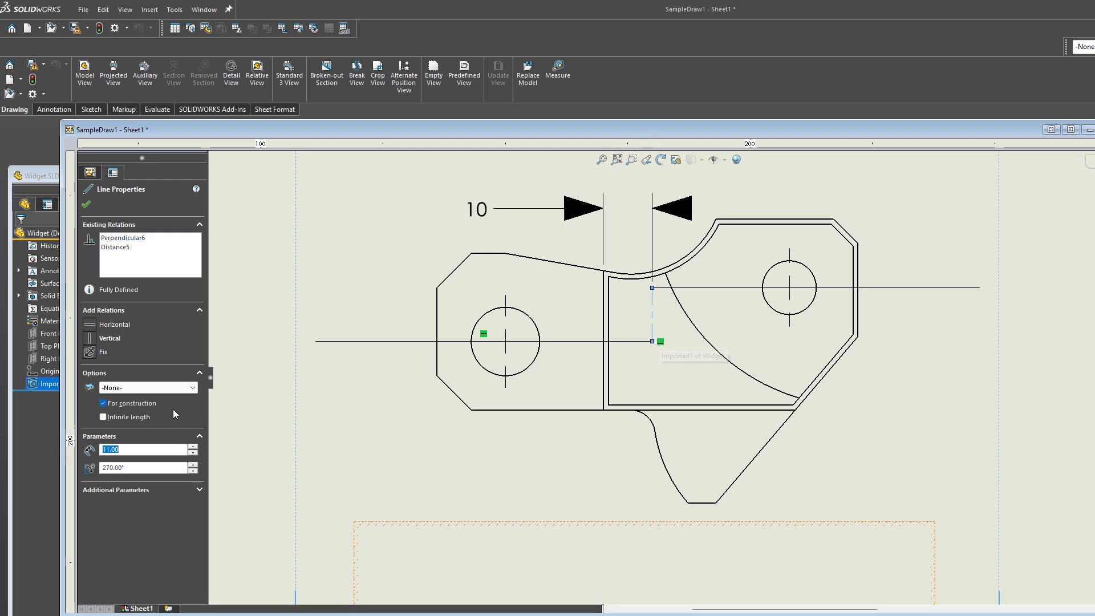
{"action": "left_click", "coordinate": [138, 402]}
{"action": "left_click", "coordinate": [87, 206]}
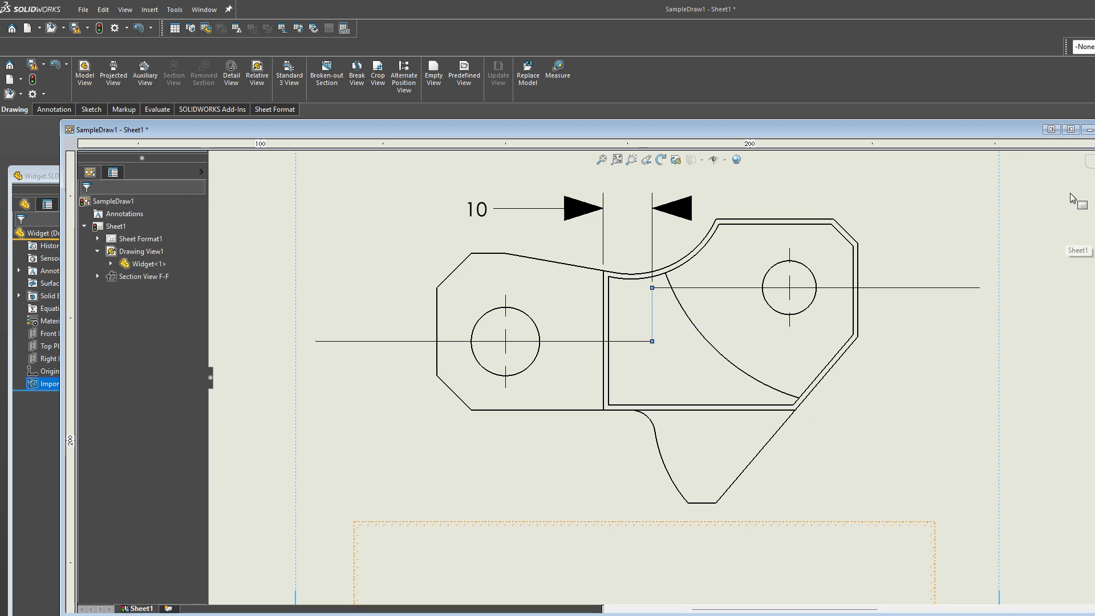
{"action": "left_click", "coordinate": [1092, 172]}
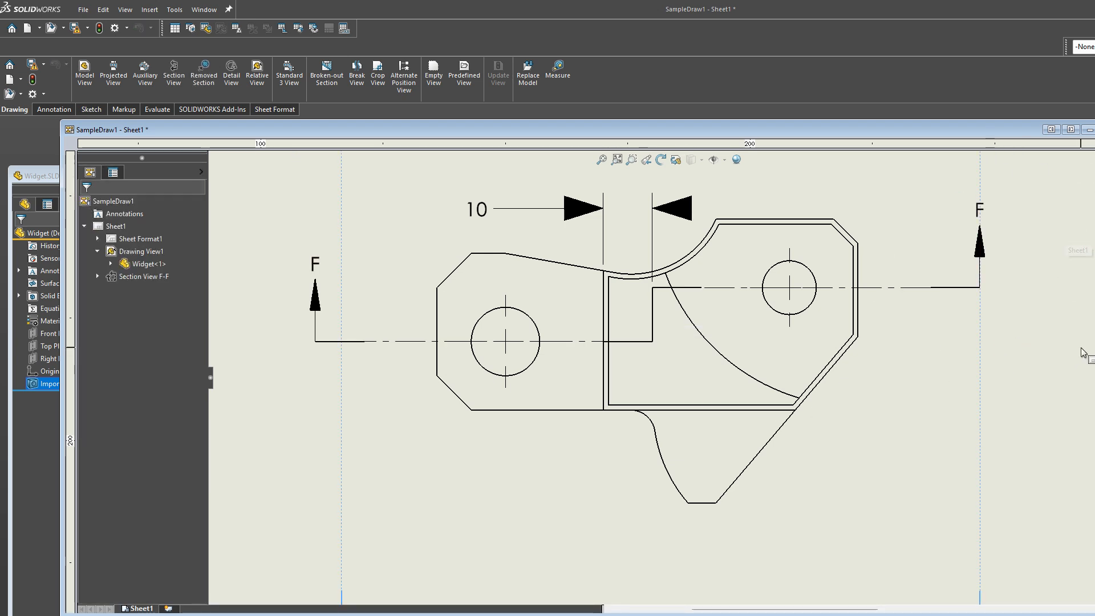
{"action": "left_click", "coordinate": [1092, 371]}
Step: Measure the area of the central hatched face in the updated section view F-F
{"action": "scroll", "coordinate": [668, 377], "scroll_direction": "up", "scroll_amount": 5}
{"action": "scroll", "coordinate": [656, 548], "scroll_direction": "down", "scroll_amount": 4}
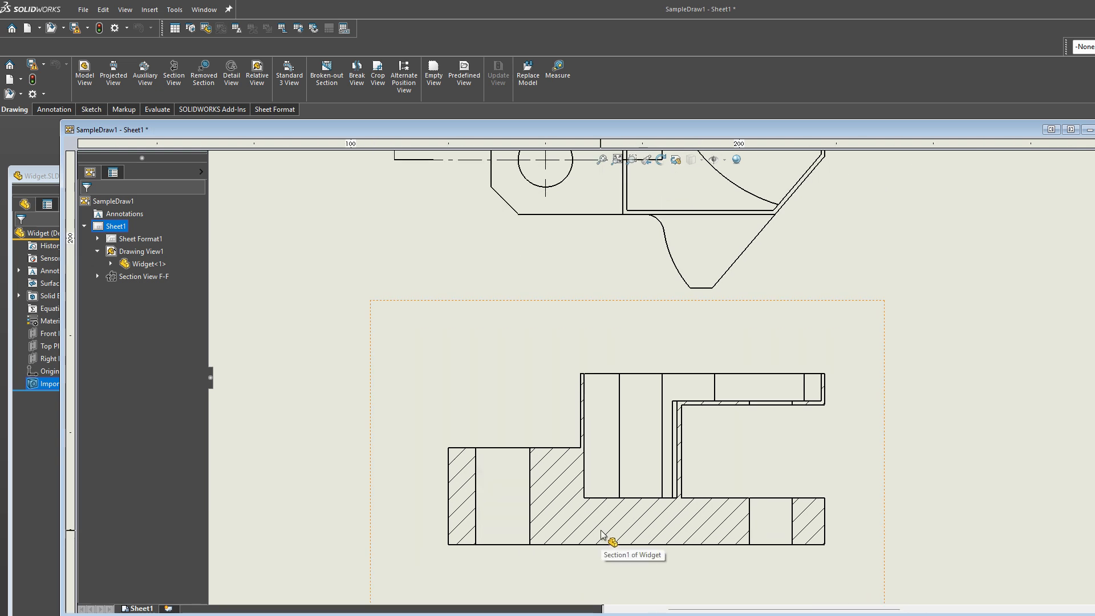
{"action": "left_click", "coordinate": [558, 74]}
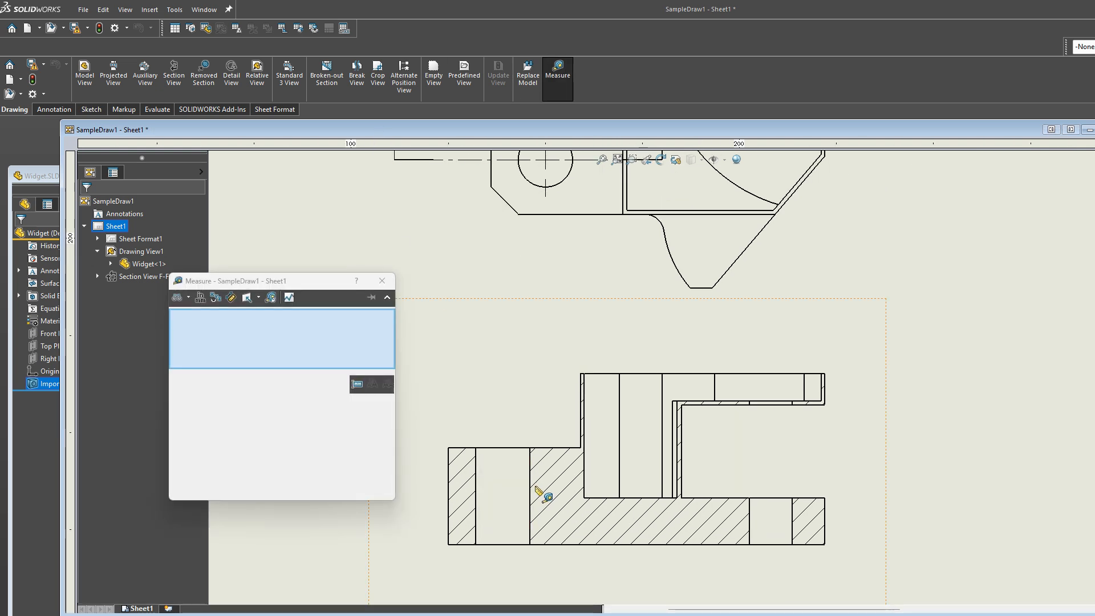
{"action": "left_click", "coordinate": [555, 484]}
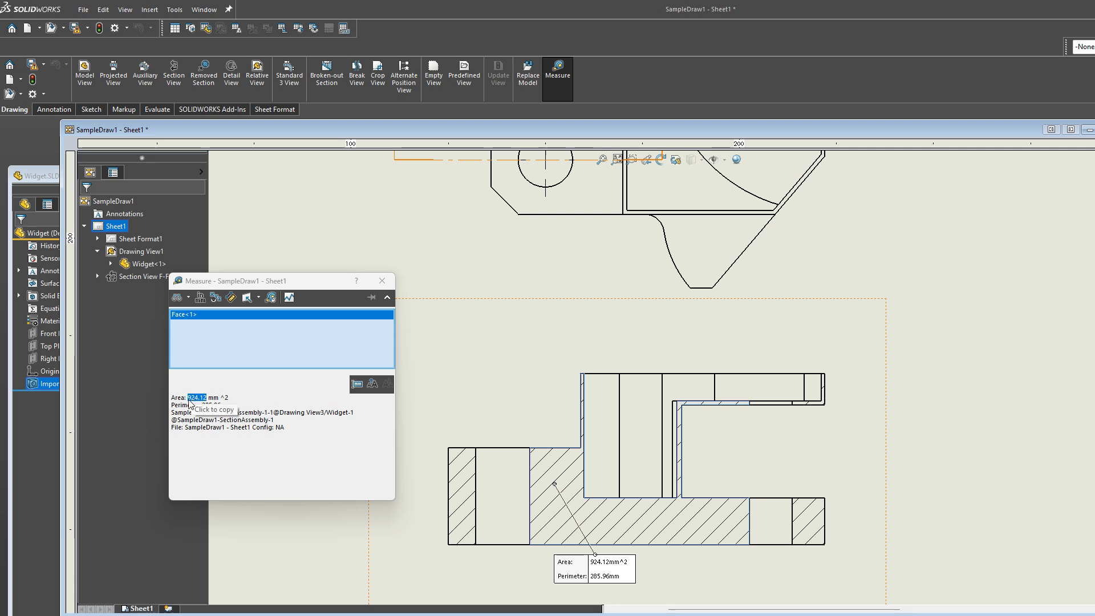
Step: Compare the measured area with Question 3 in the answer key, close the measurement, and return to SOLIDWORKS
{"action": "key", "text": "alt+Tab"}
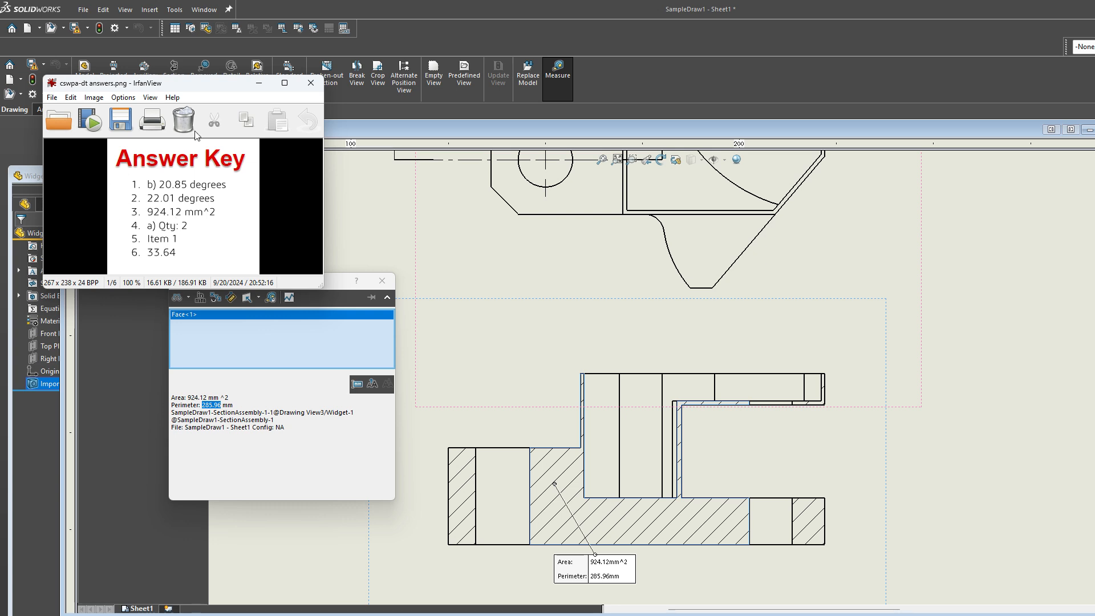
{"action": "left_click", "coordinate": [323, 328]}
{"action": "left_click", "coordinate": [382, 281]}
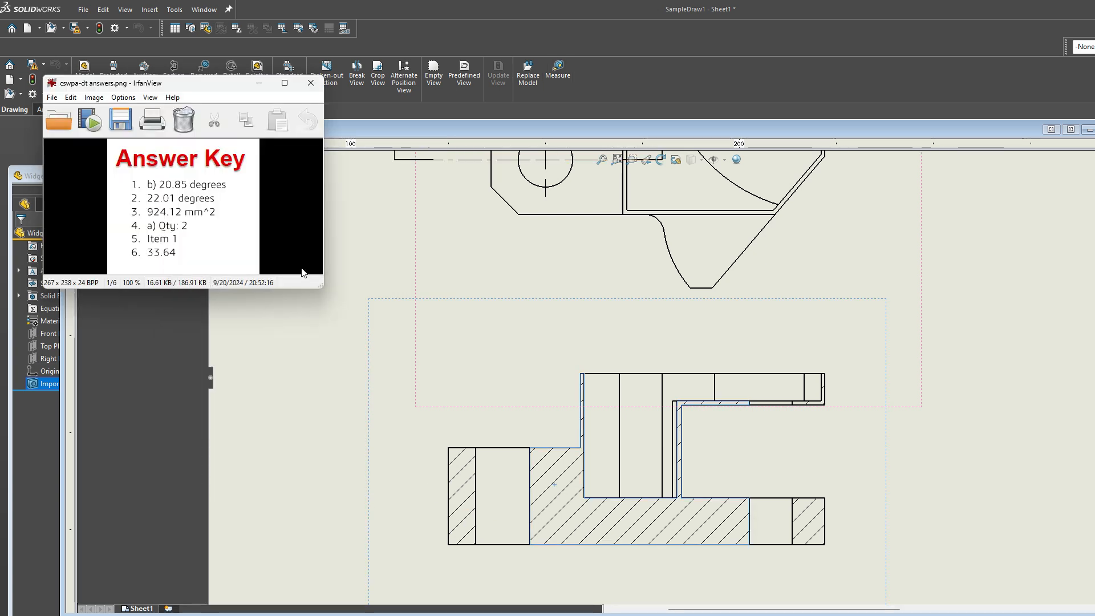
{"action": "left_click_drag", "start_coordinate": [170, 88], "coordinate": [163, 389]}
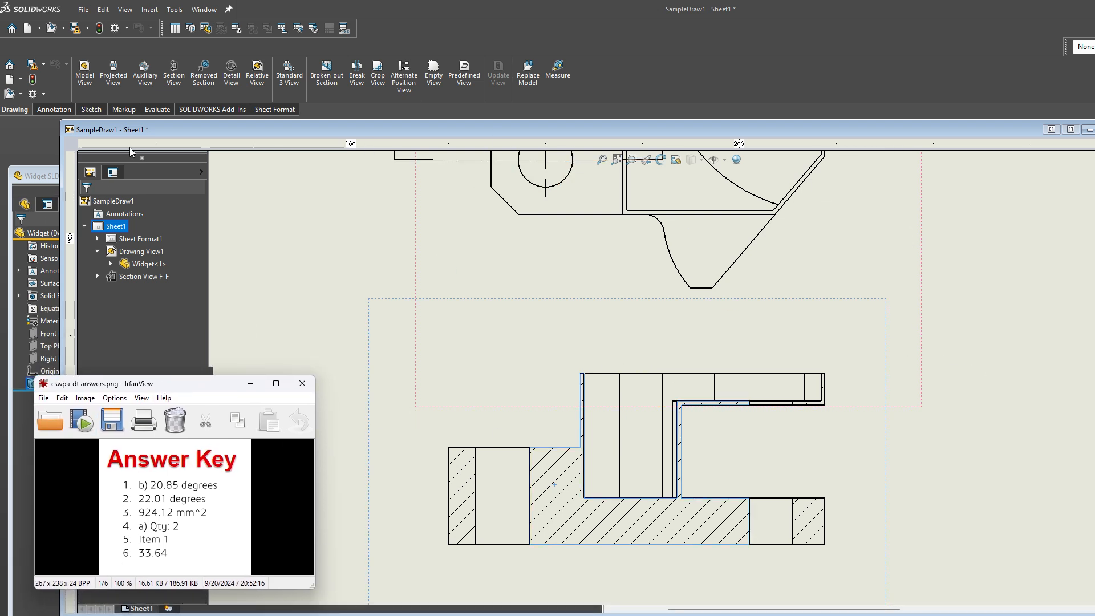
{"action": "left_click", "coordinate": [207, 134]}
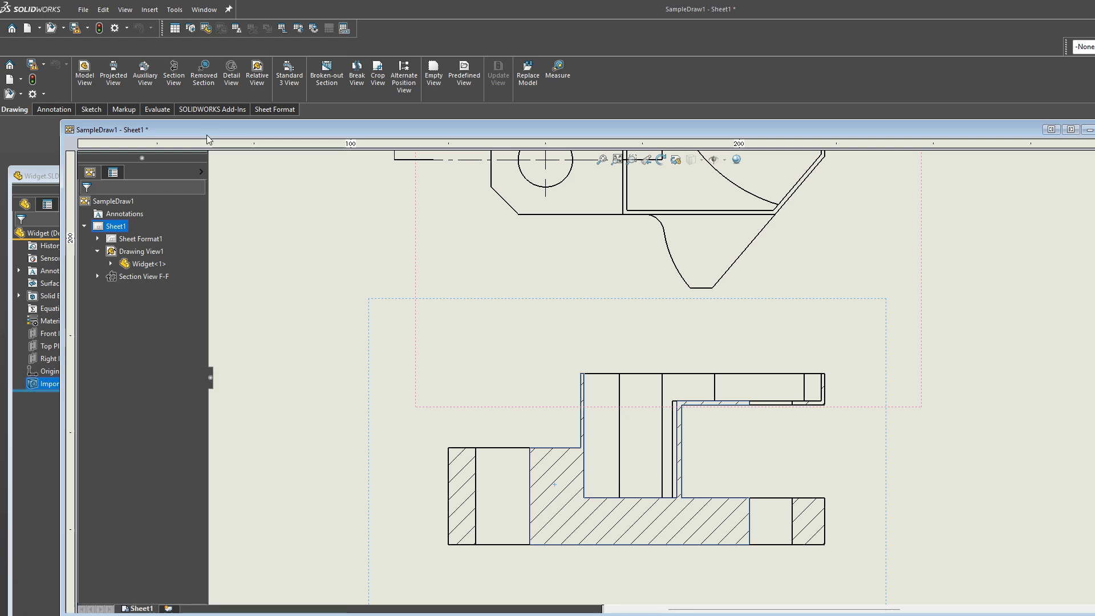
Step: Switch to the exam PDF and review the assembly and parts table images for Question 4
{"action": "left_click", "coordinate": [762, 615]}
{"action": "scroll", "coordinate": [792, 433], "scroll_direction": "down", "scroll_amount": 12}
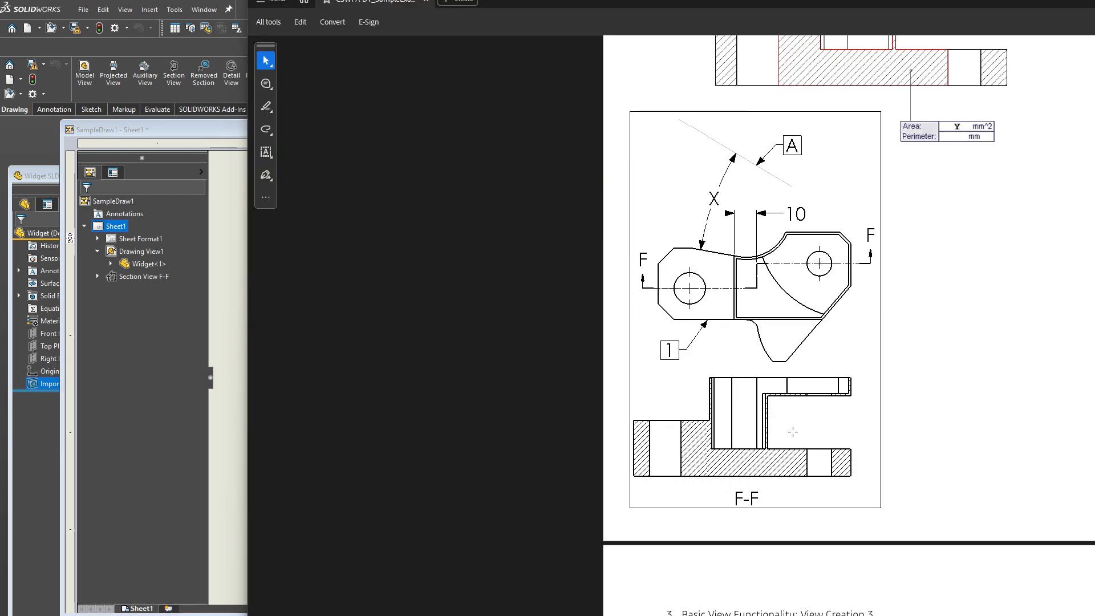
{"action": "scroll", "coordinate": [904, 461], "scroll_direction": "down", "scroll_amount": 20}
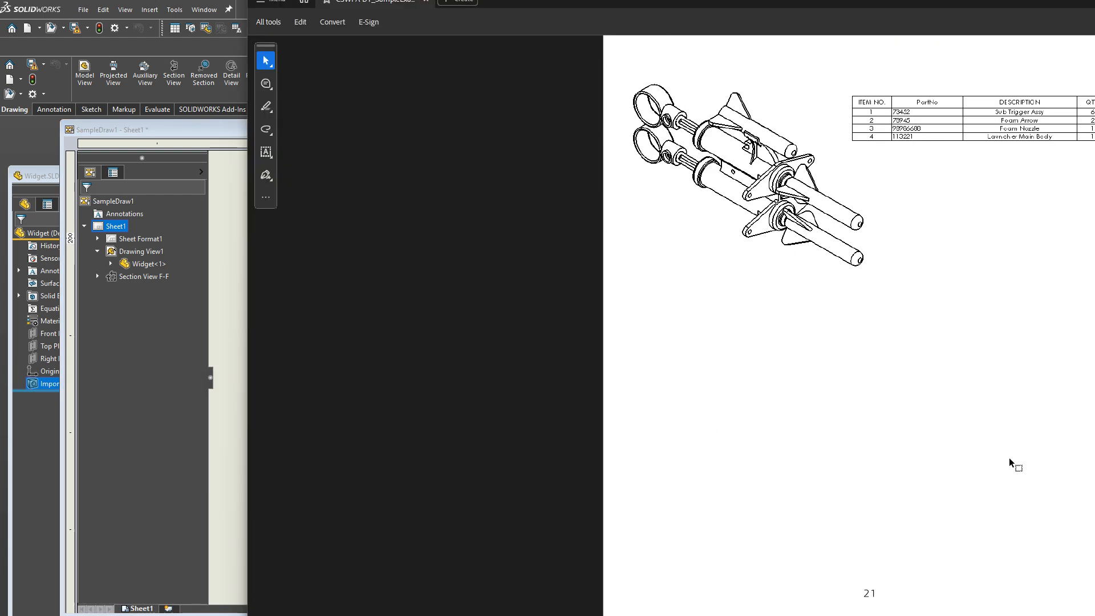
{"action": "scroll", "coordinate": [968, 444], "scroll_direction": "up", "scroll_amount": 15}
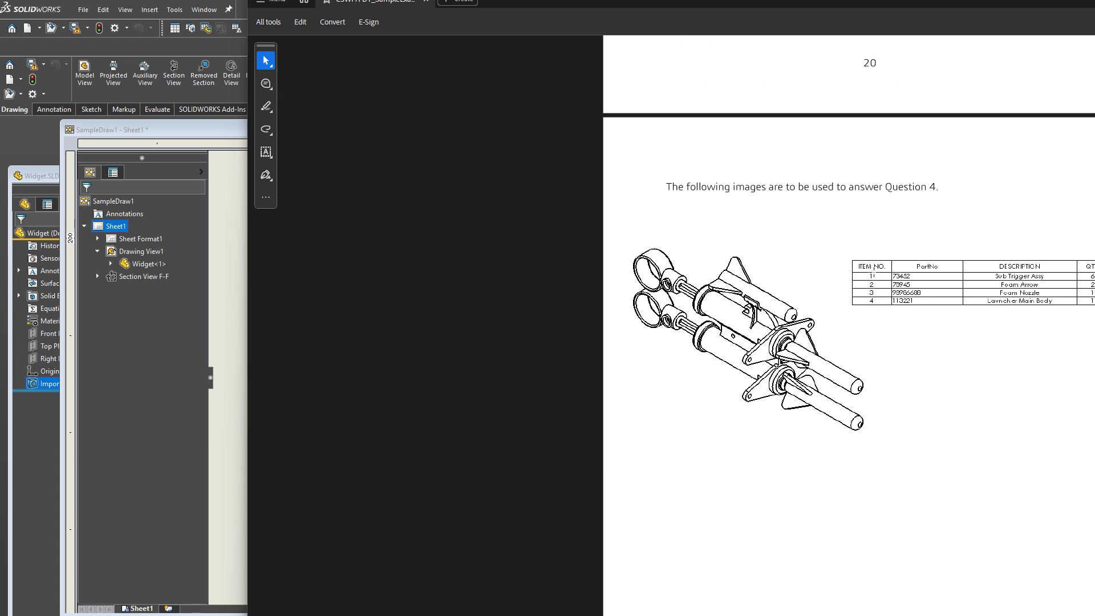
{"action": "scroll", "coordinate": [981, 519], "scroll_direction": "down", "scroll_amount": 15}
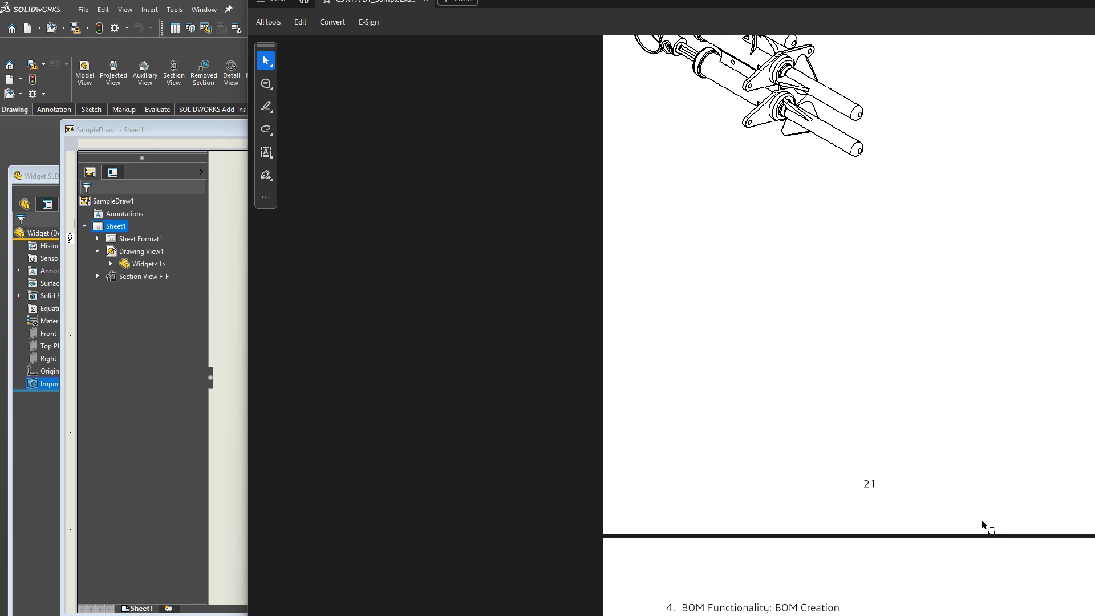
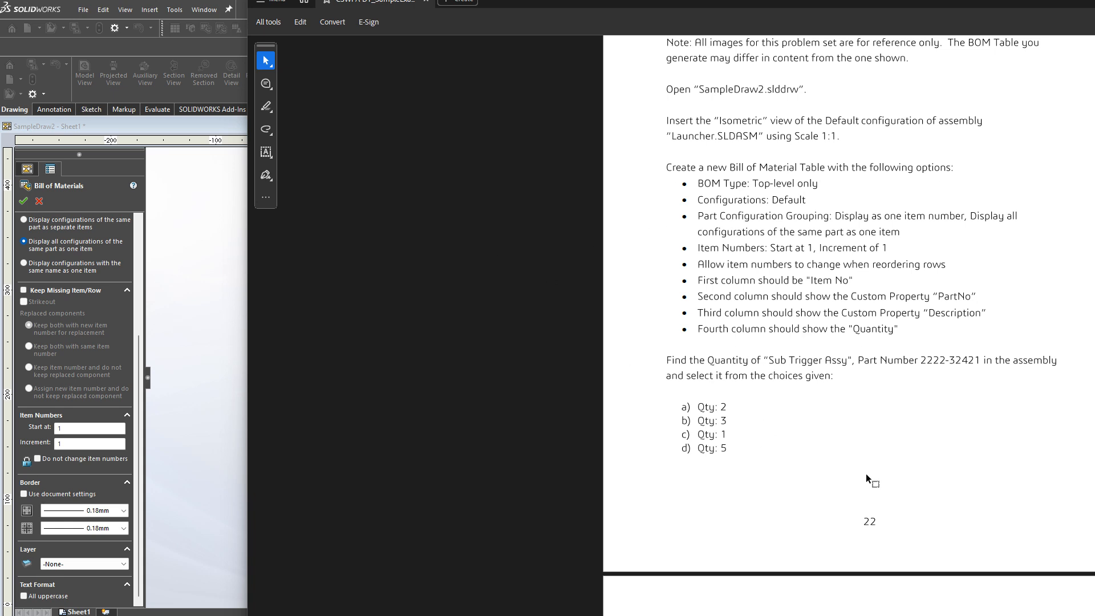
Step: Return to SOLIDWORKS and insert the top-level-only bill of materials, with all configurations of a part as one item, beside the isometric view
{"action": "left_click", "coordinate": [102, 132]}
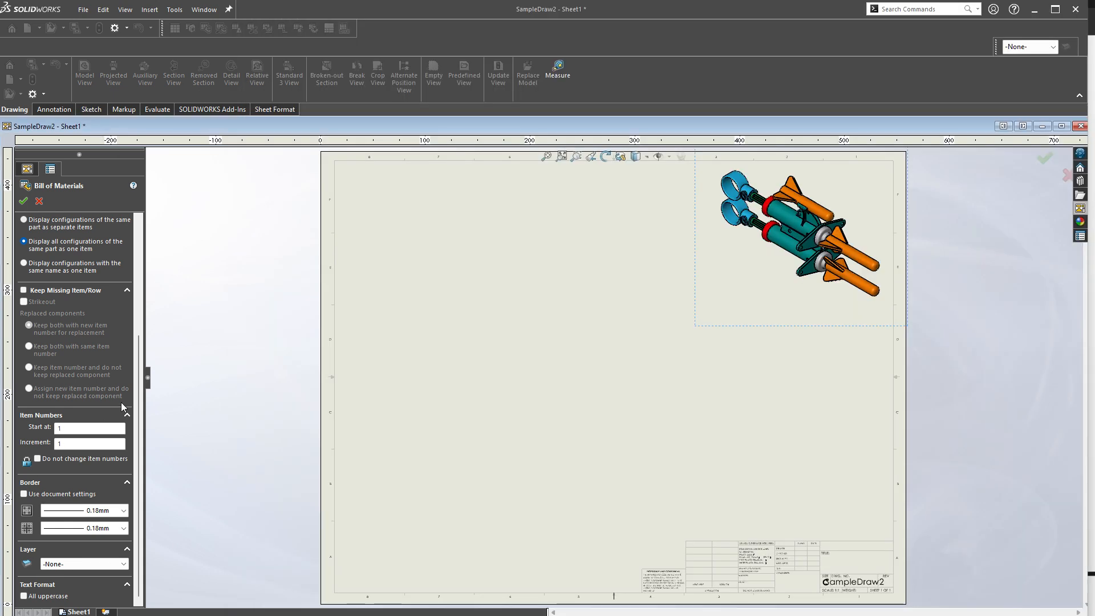
{"action": "scroll", "coordinate": [135, 378], "scroll_direction": "up", "scroll_amount": 5}
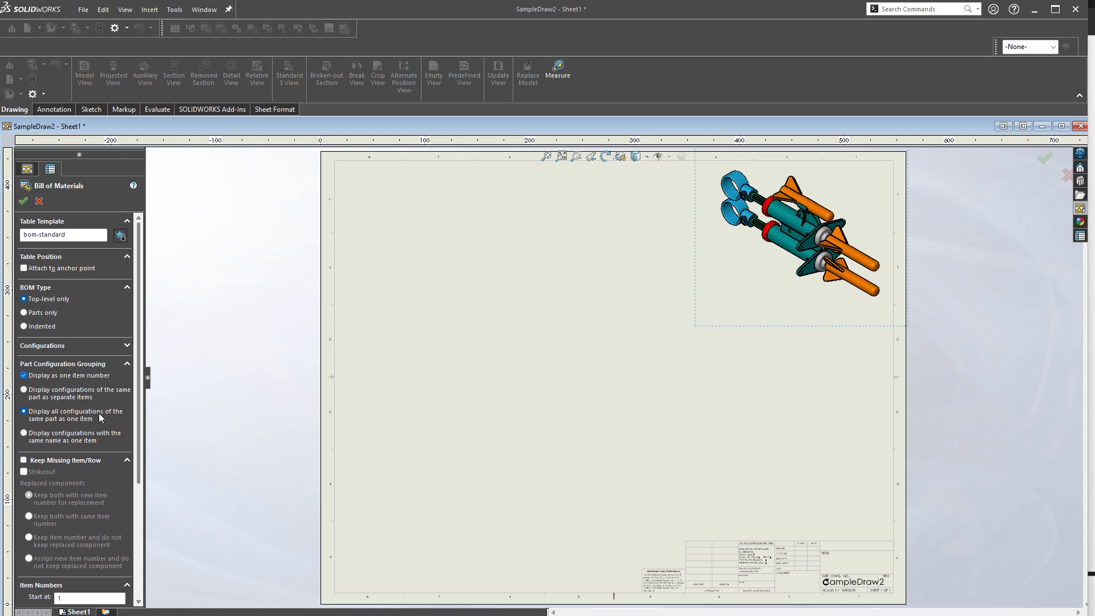
{"action": "left_click", "coordinate": [23, 201]}
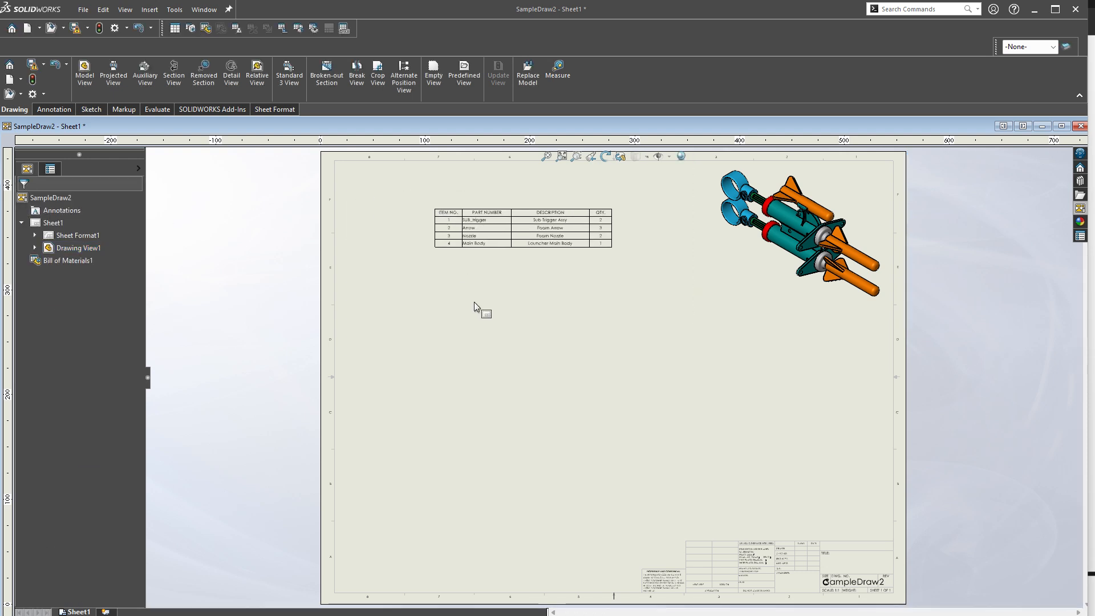
{"action": "scroll", "coordinate": [506, 222], "scroll_direction": "down", "scroll_amount": 3}
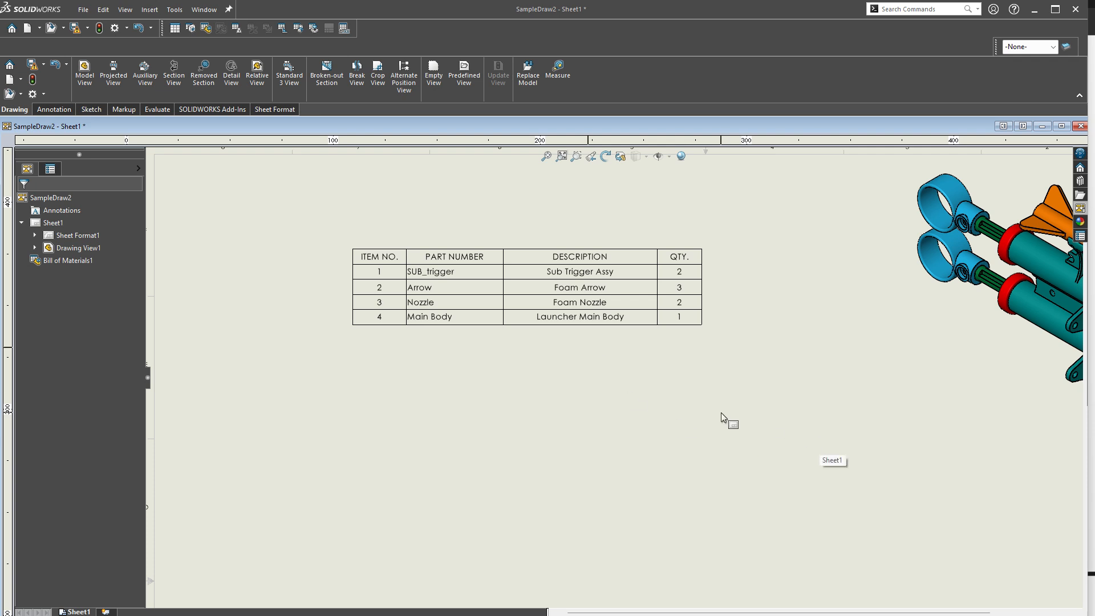
Step: Check the BOM column requirements in the exam PDF and change the second column's type to Custom Property in SOLIDWORKS
{"action": "left_click", "coordinate": [1091, 425]}
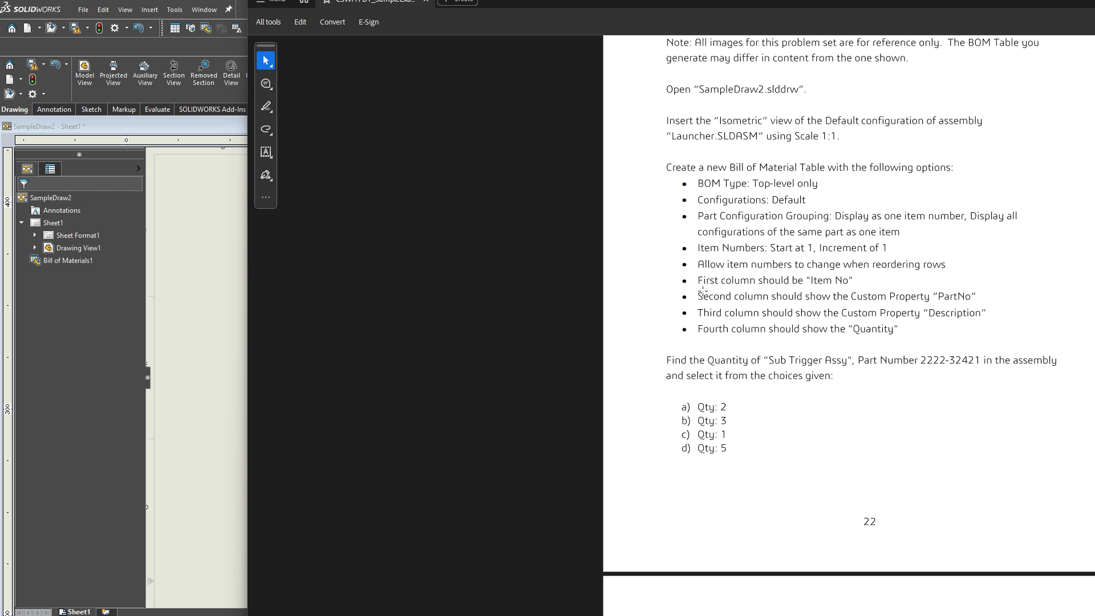
{"action": "left_click", "coordinate": [229, 283]}
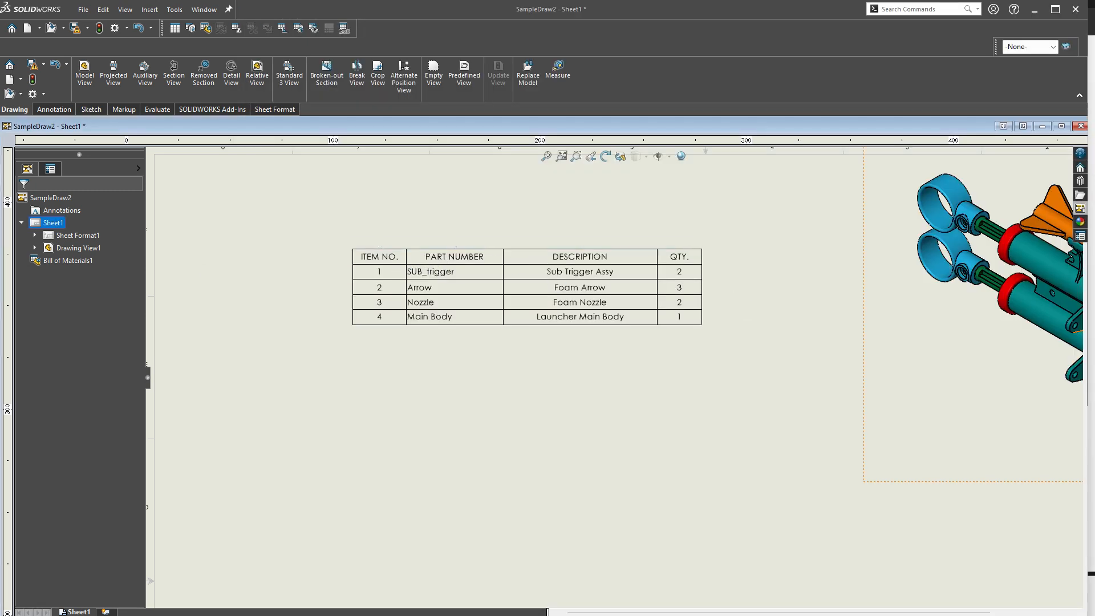
{"action": "key", "text": "alt+Tab"}
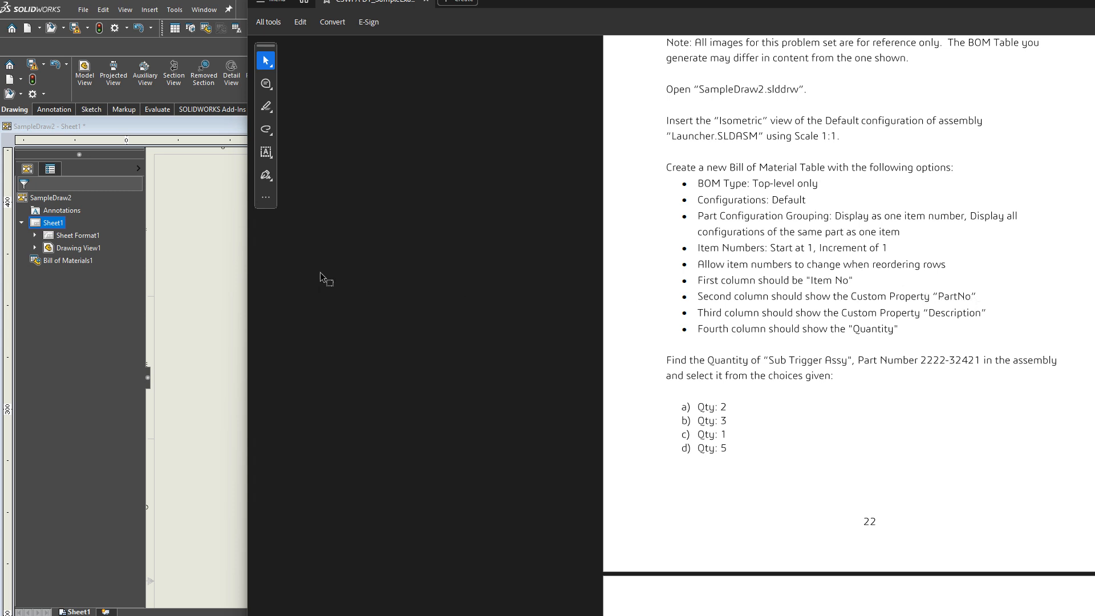
{"action": "left_click", "coordinate": [215, 214]}
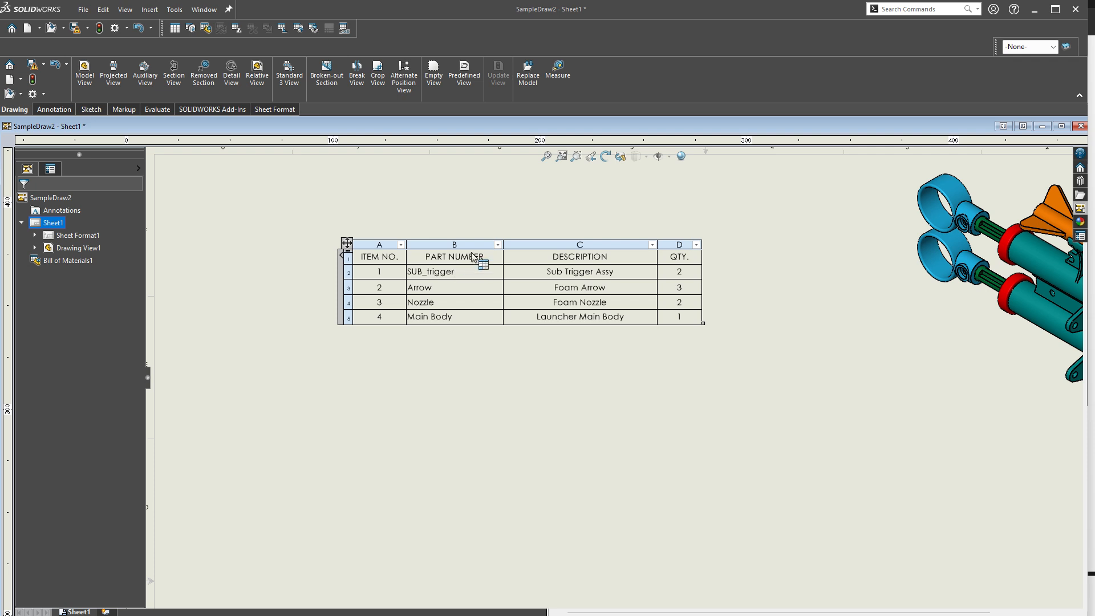
{"action": "left_click", "coordinate": [468, 244]}
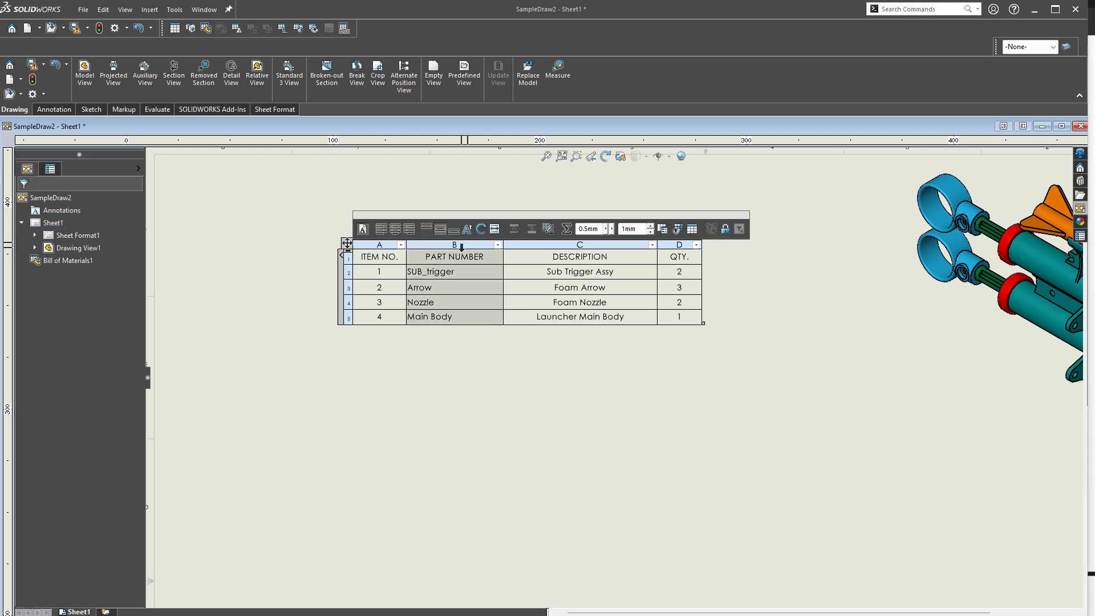
{"action": "left_click", "coordinate": [663, 230]}
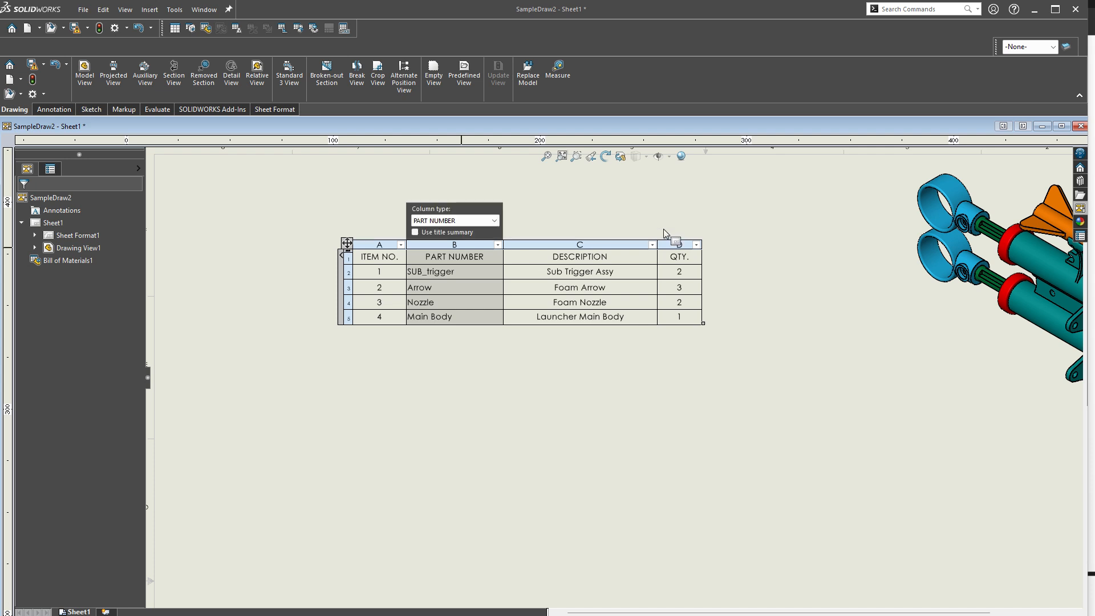
{"action": "left_click", "coordinate": [446, 222]}
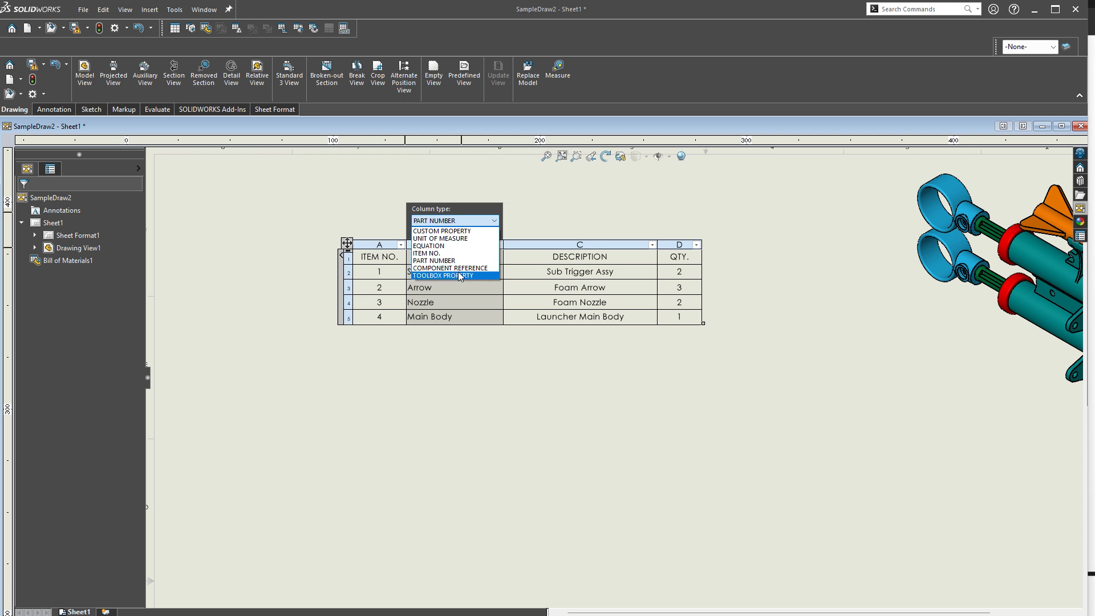
{"action": "left_click", "coordinate": [464, 231]}
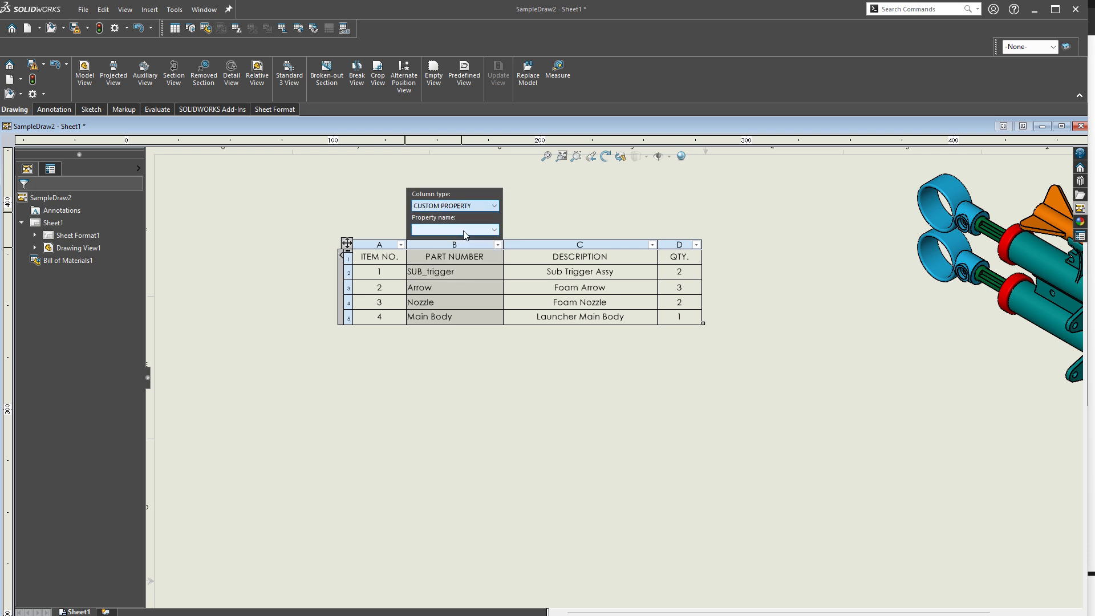
Step: Recheck the required property in the exam PDF and assign PartNo to the BOM's second column
{"action": "key", "text": "alt+Tab"}
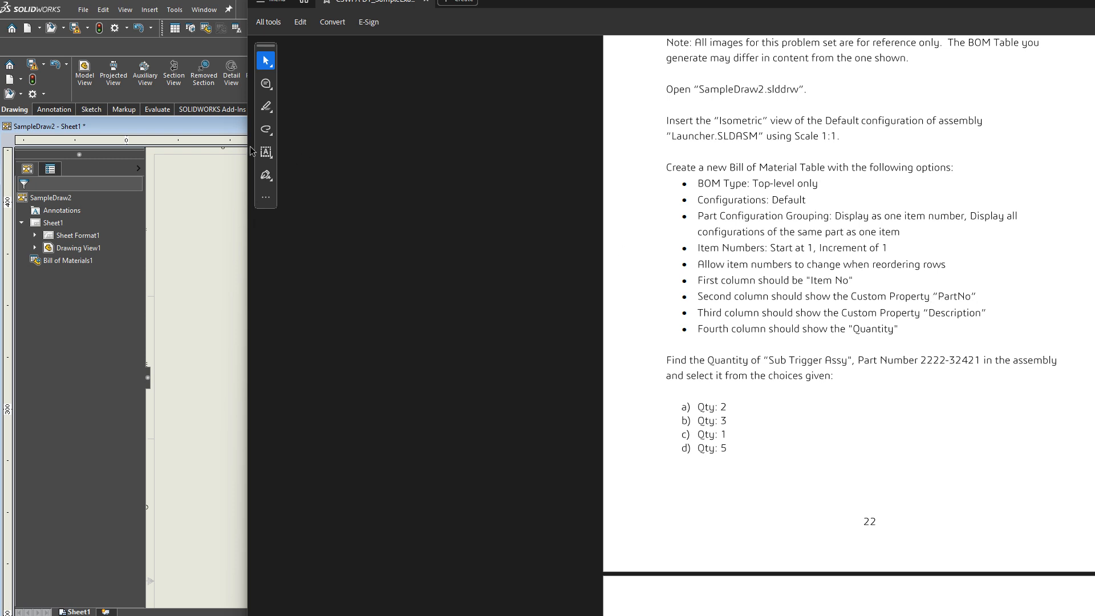
{"action": "left_click", "coordinate": [215, 135]}
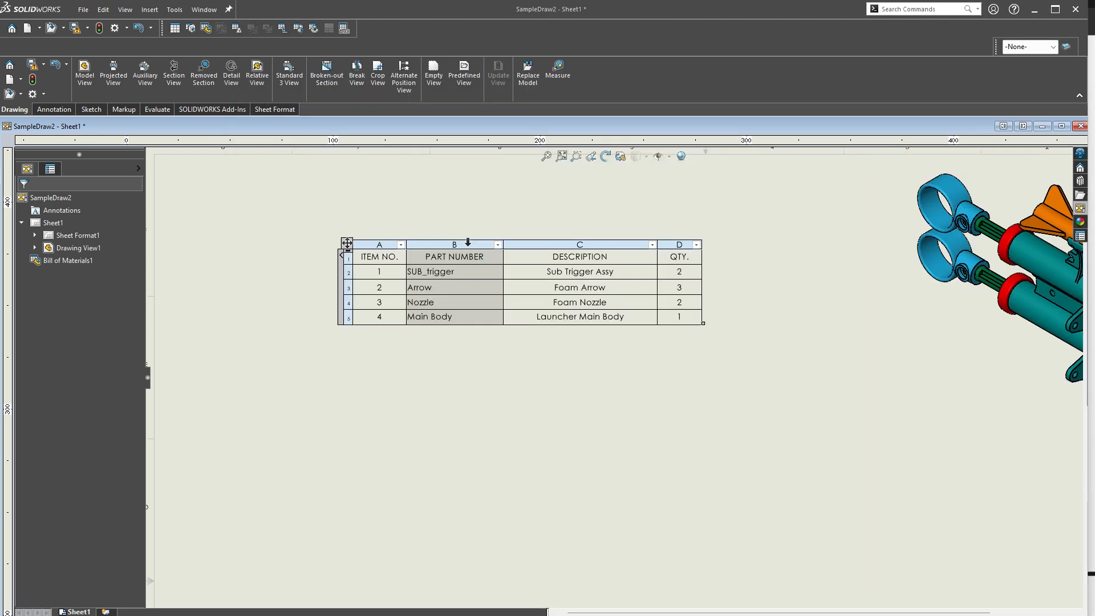
{"action": "left_click", "coordinate": [469, 243]}
{"action": "left_click", "coordinate": [663, 229]}
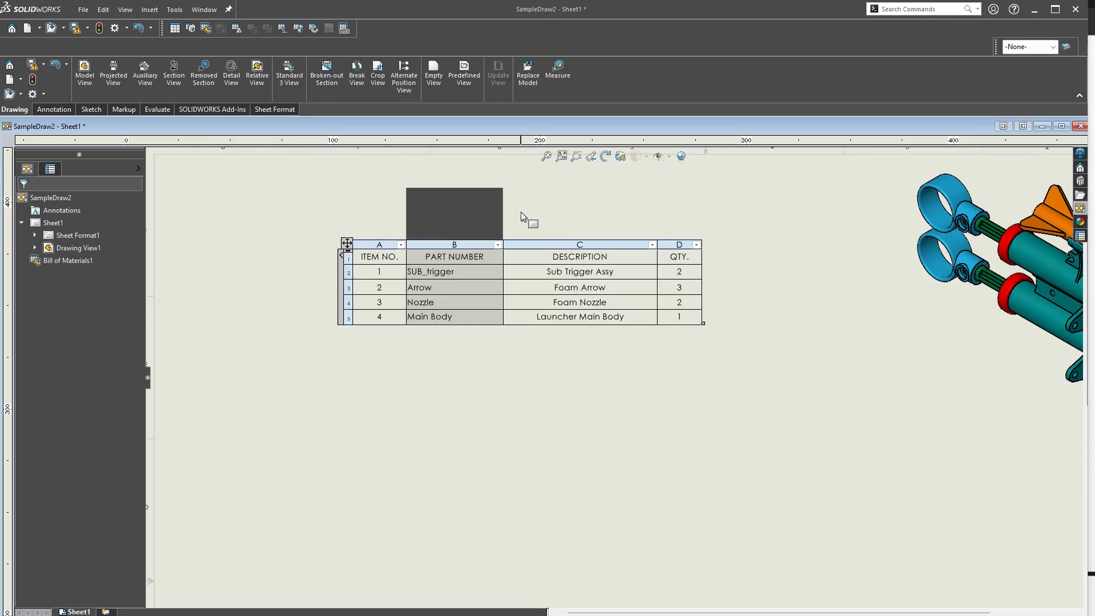
{"action": "left_click", "coordinate": [495, 230]}
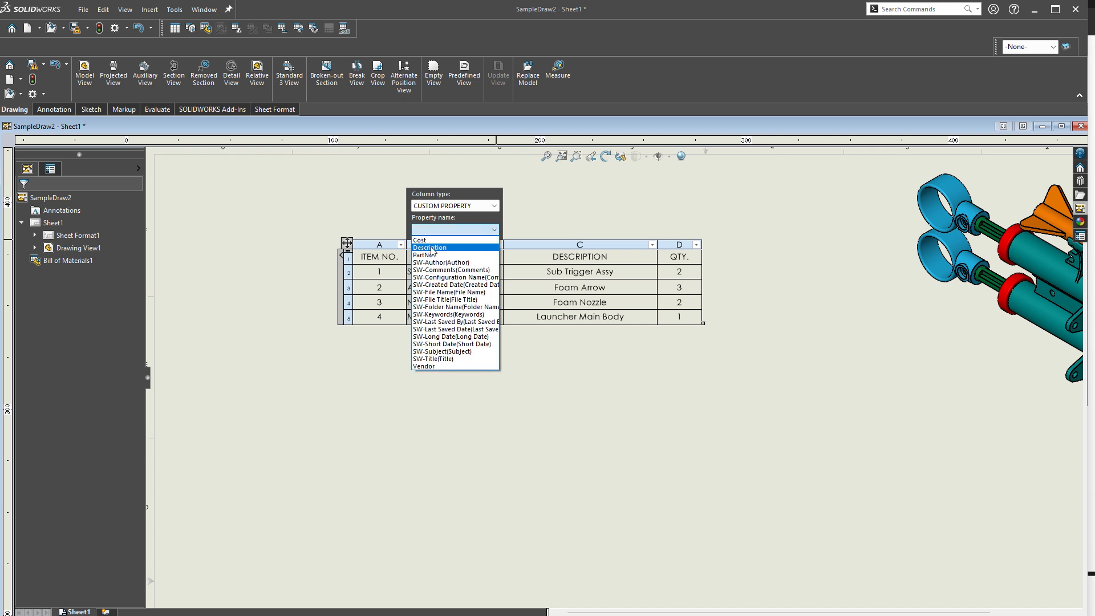
{"action": "left_click", "coordinate": [476, 256]}
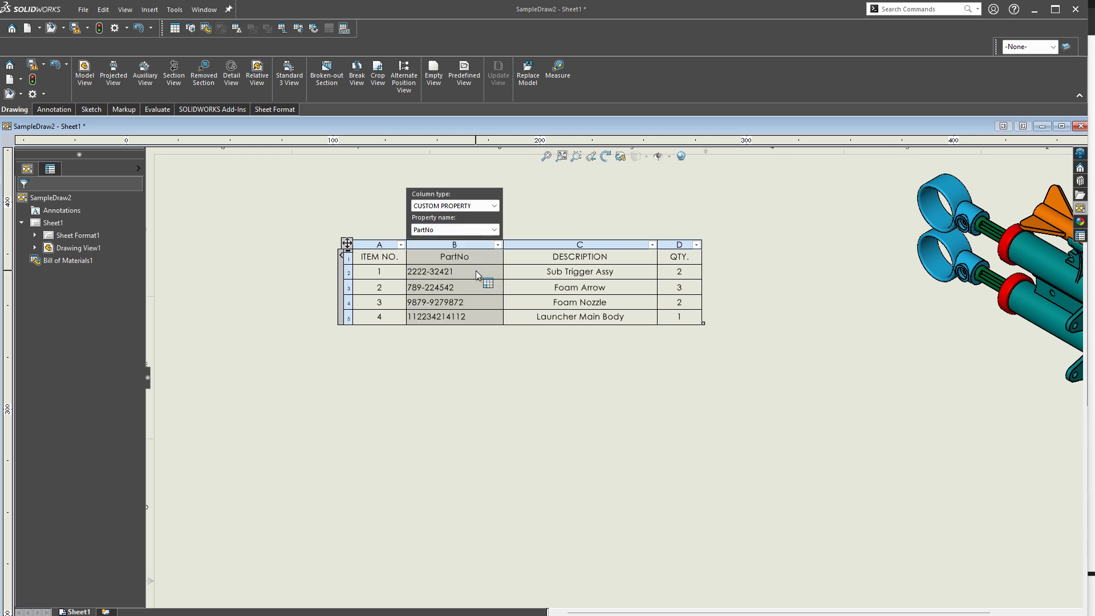
{"action": "left_click", "coordinate": [566, 376]}
Step: Look up the quantity of Sub Trigger Assy, part number 2222-32421, in the BOM and compare it with the Question 4 choices and the answer key
{"action": "left_click", "coordinate": [1091, 385]}
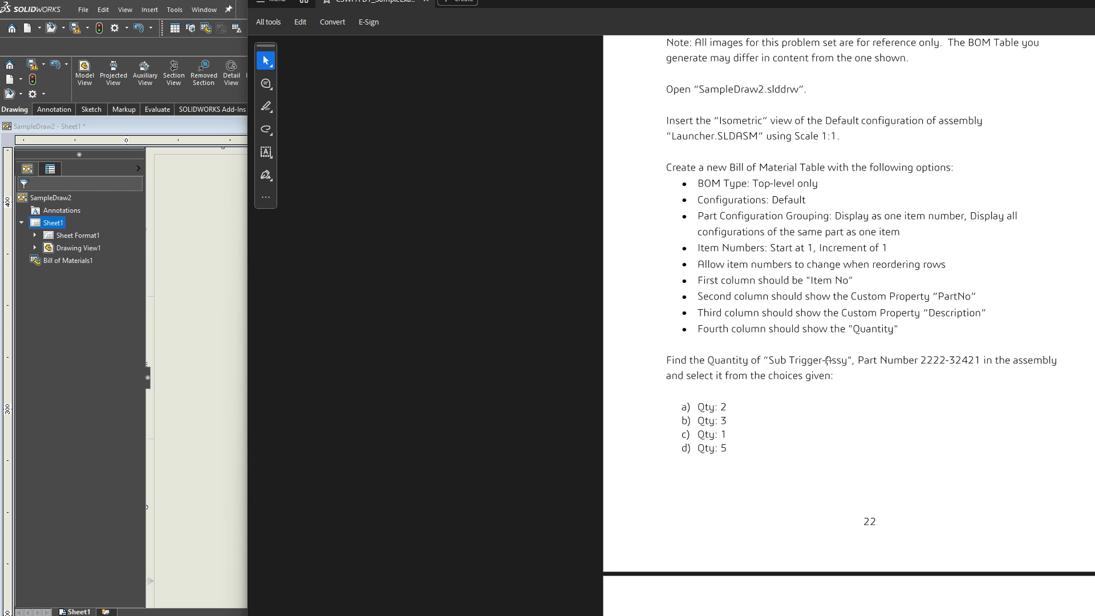
{"action": "left_click", "coordinate": [217, 279]}
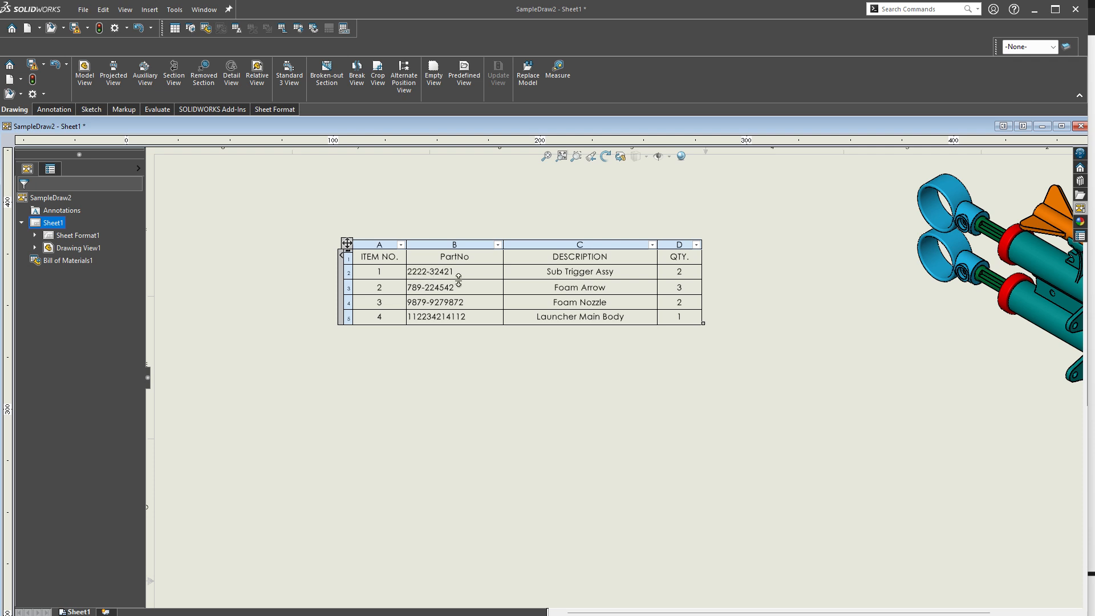
{"action": "left_click", "coordinate": [529, 371]}
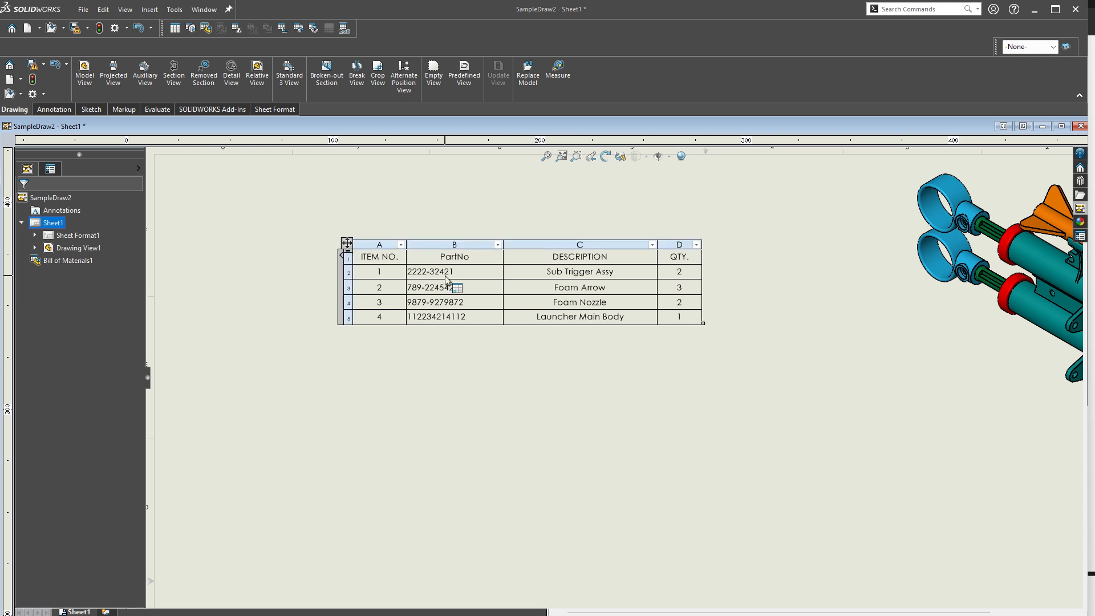
{"action": "key", "text": "alt+Tab"}
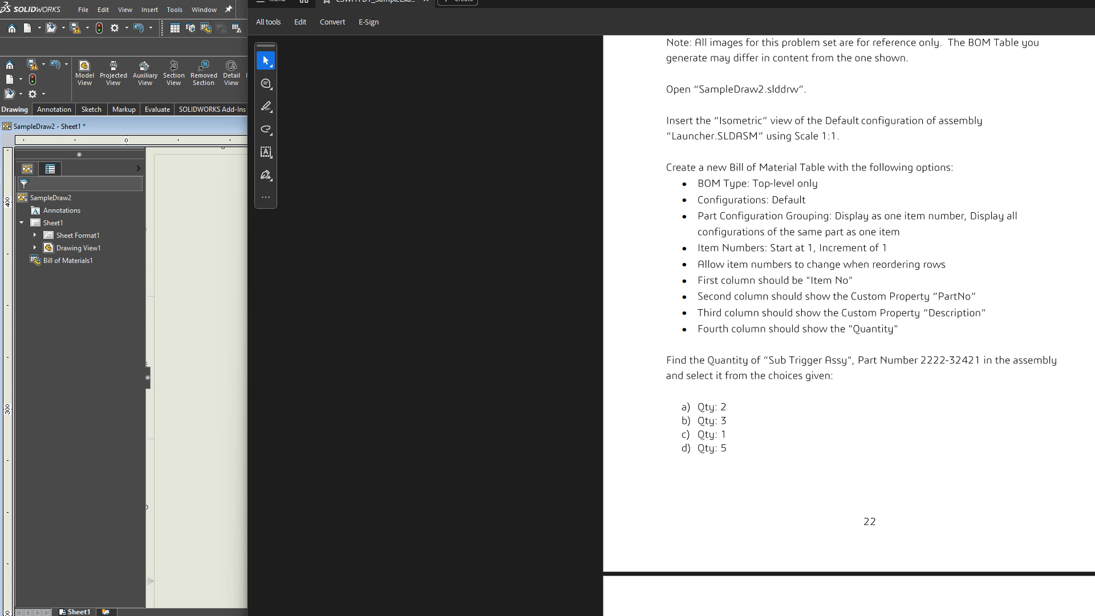
{"action": "key", "text": "alt+Tab"}
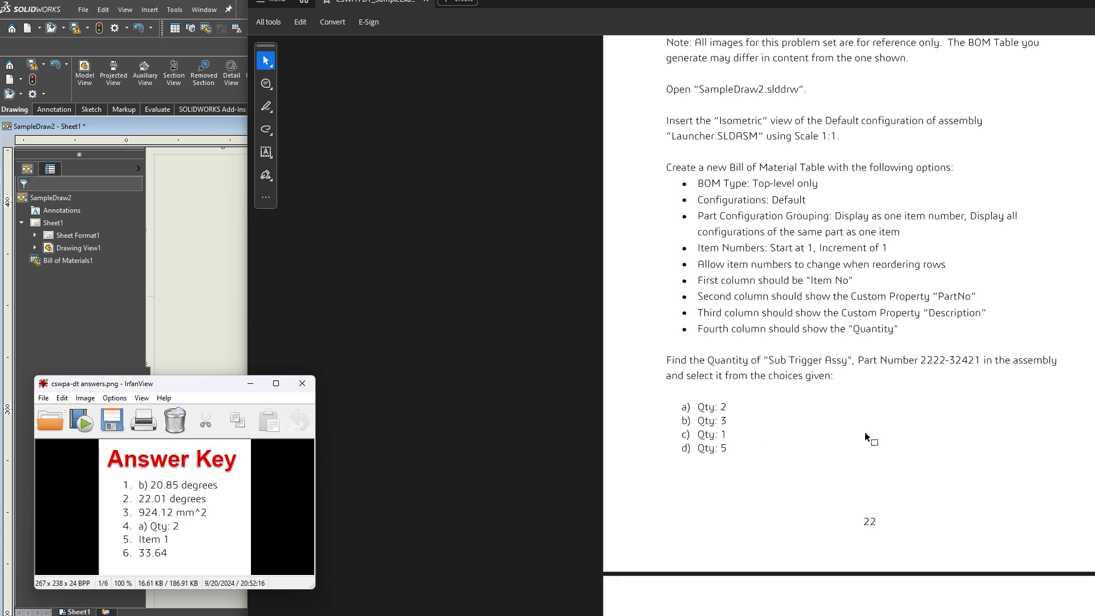
{"action": "left_click", "coordinate": [913, 464]}
{"action": "left_click", "coordinate": [910, 433]}
Step: Review the Question 5 image and its instructions for reordering BOM items in the exam PDF
{"action": "scroll", "coordinate": [919, 399], "scroll_direction": "down", "scroll_amount": 10}
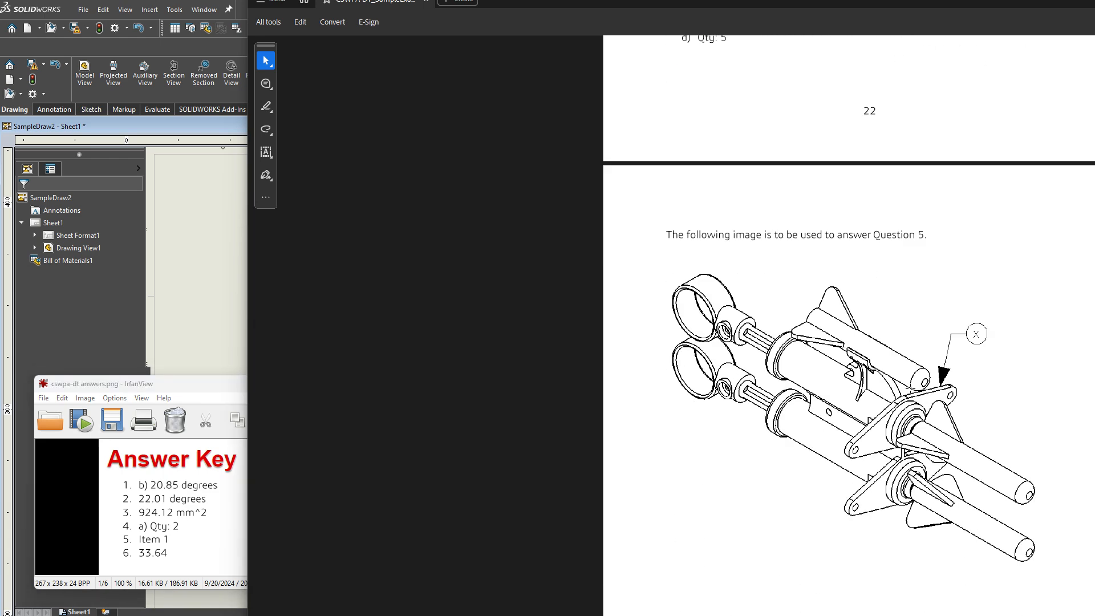
{"action": "scroll", "coordinate": [913, 385], "scroll_direction": "down", "scroll_amount": 8}
{"action": "scroll", "coordinate": [984, 422], "scroll_direction": "up", "scroll_amount": 1}
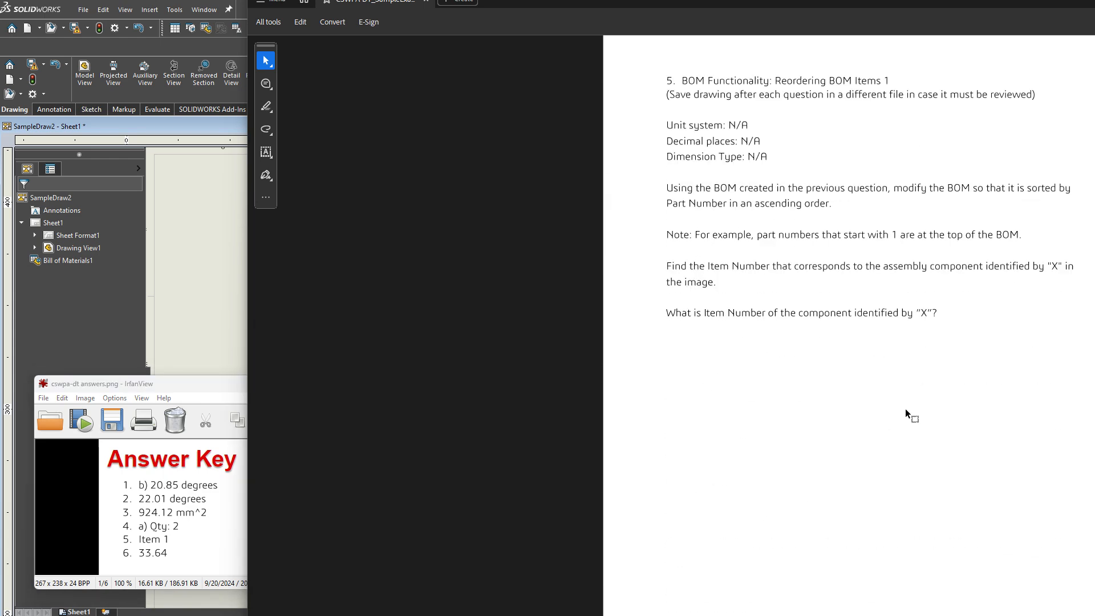
{"action": "scroll", "coordinate": [890, 407], "scroll_direction": "down", "scroll_amount": 1}
{"action": "scroll", "coordinate": [892, 420], "scroll_direction": "down", "scroll_amount": 9}
{"action": "scroll", "coordinate": [903, 432], "scroll_direction": "up", "scroll_amount": 10}
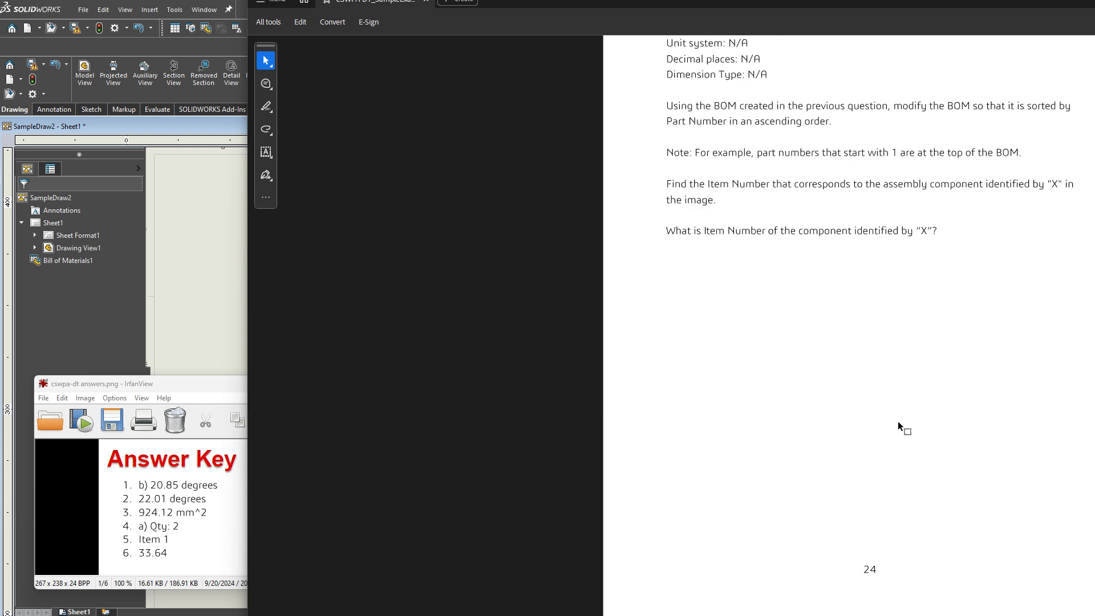
{"action": "scroll", "coordinate": [926, 417], "scroll_direction": "down", "scroll_amount": 3}
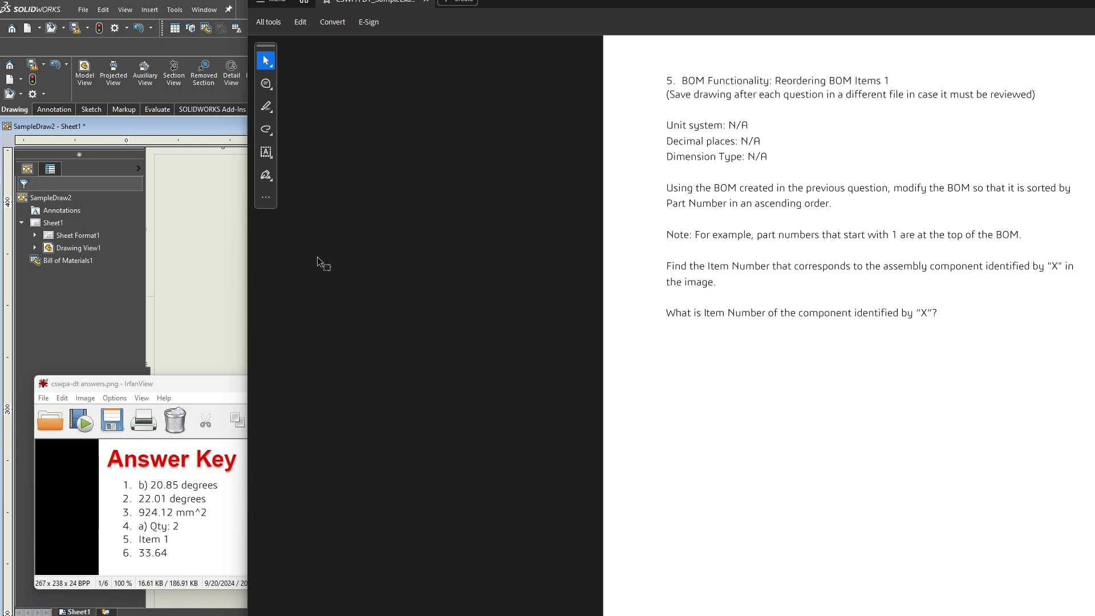
Step: Return to the SOLIDWORKS drawing and open the sort settings for the BOM's PartNo column
{"action": "left_click", "coordinate": [179, 122]}
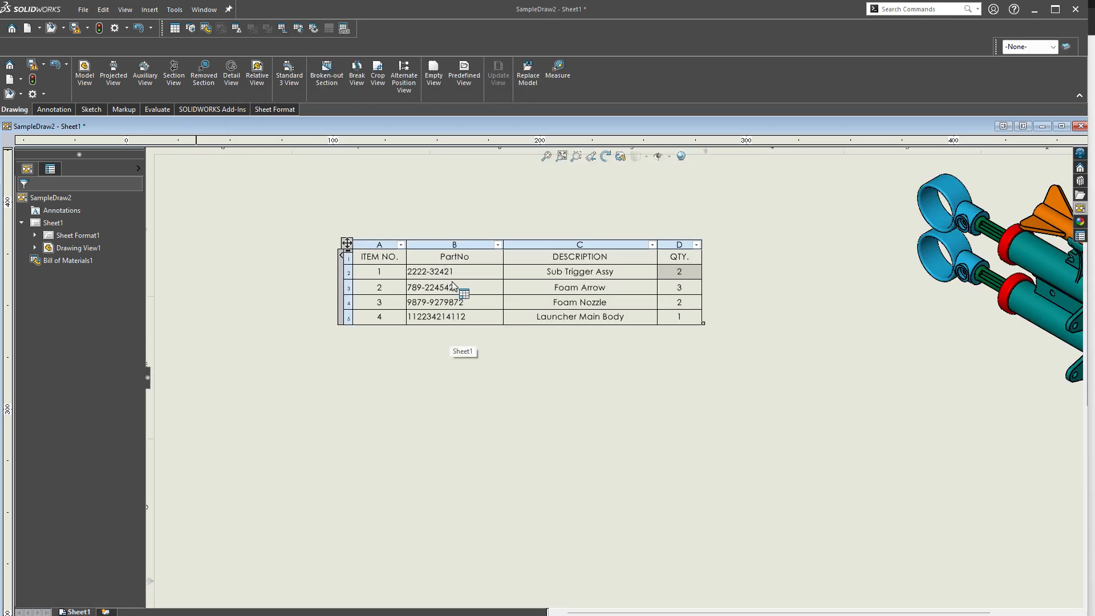
{"action": "right_click", "coordinate": [465, 272]}
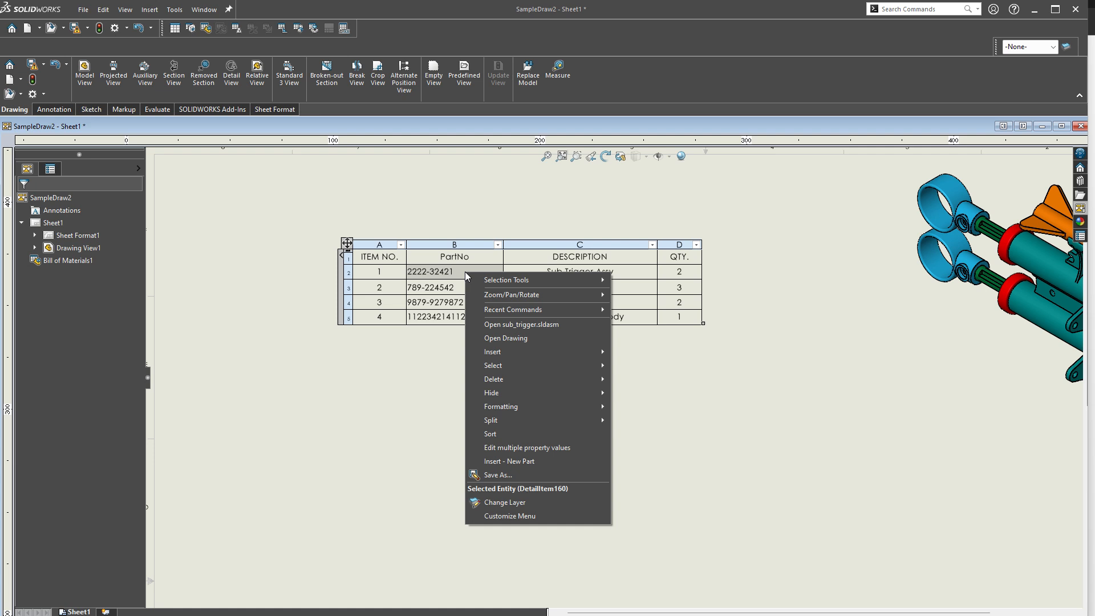
{"action": "left_click", "coordinate": [433, 261]}
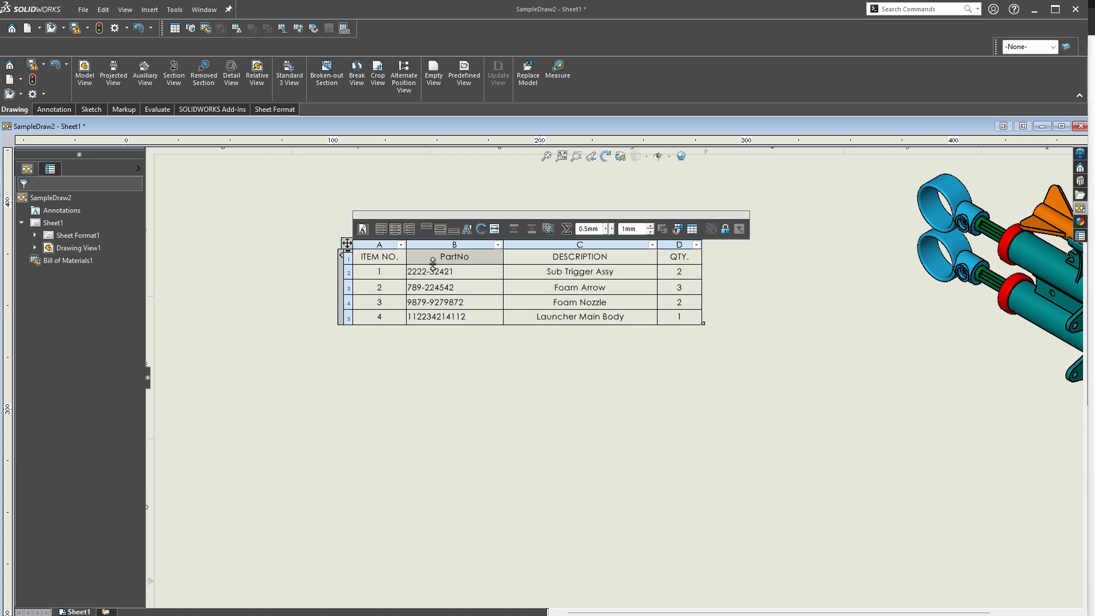
{"action": "right_click", "coordinate": [467, 273]}
{"action": "left_click", "coordinate": [463, 272]}
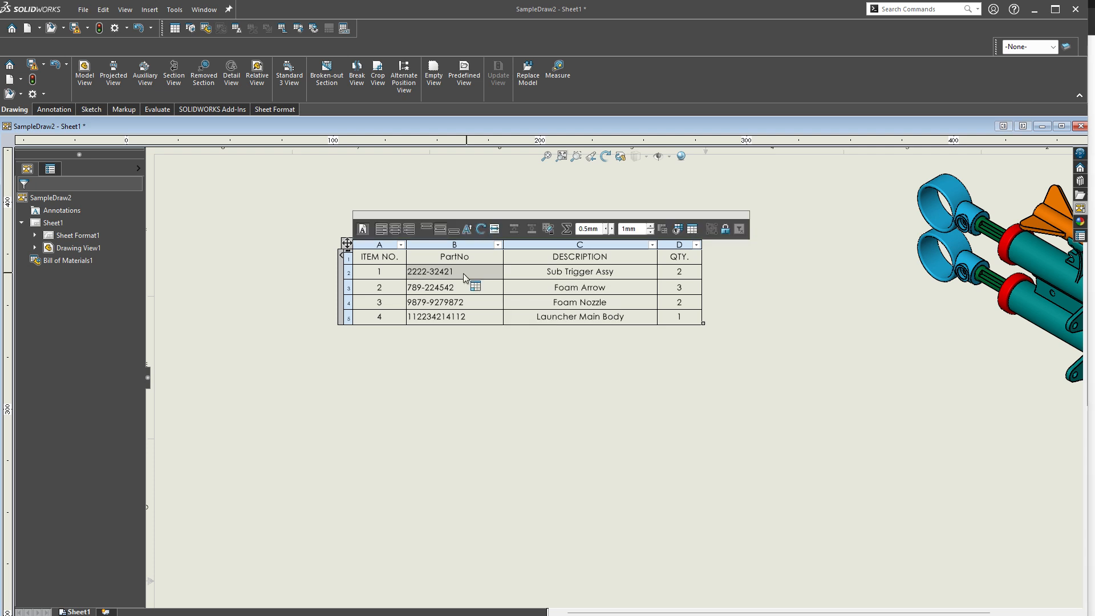
{"action": "right_click", "coordinate": [463, 272]}
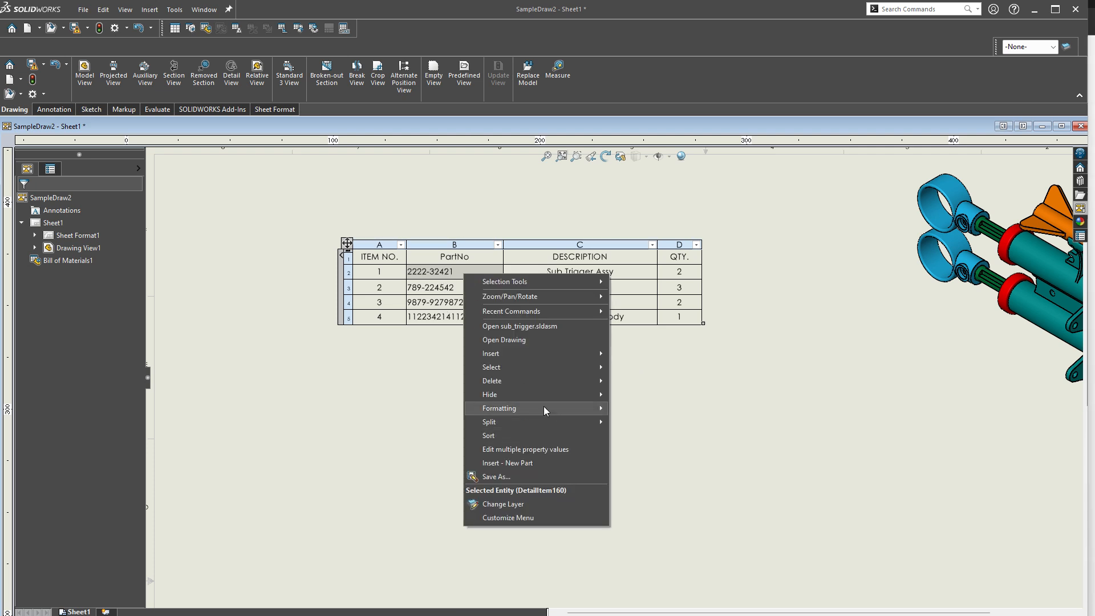
{"action": "left_click", "coordinate": [497, 437]}
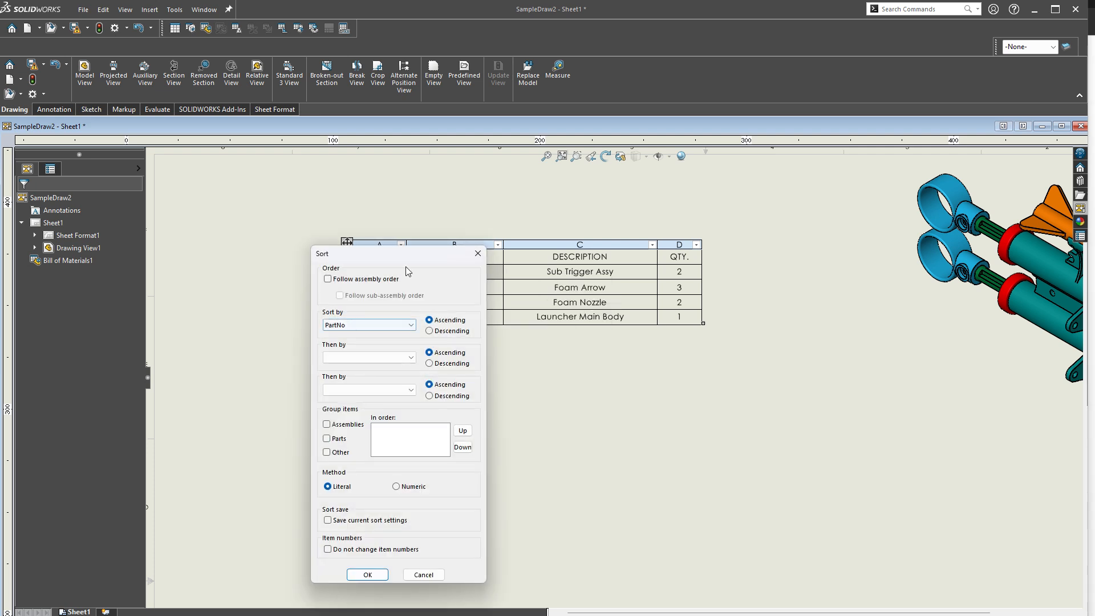
Step: Recheck the required sort order in the exam PDF and sort the BOM by PartNo in ascending order using the Literal method
{"action": "left_click_drag", "start_coordinate": [392, 254], "coordinate": [538, 215]}
{"action": "key", "text": "alt+Tab"}
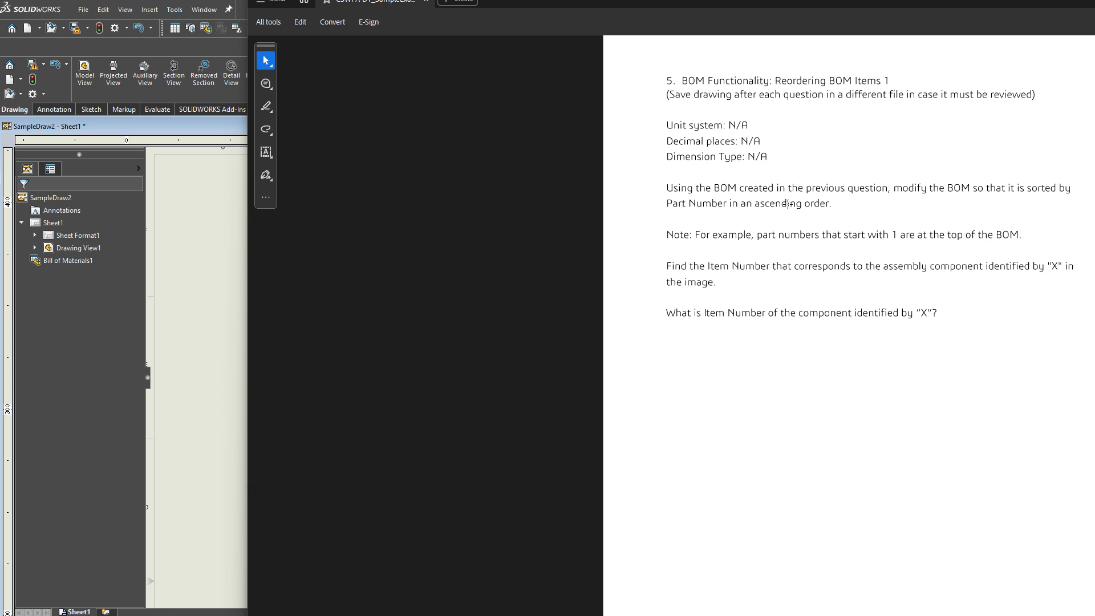
{"action": "left_click", "coordinate": [187, 187]}
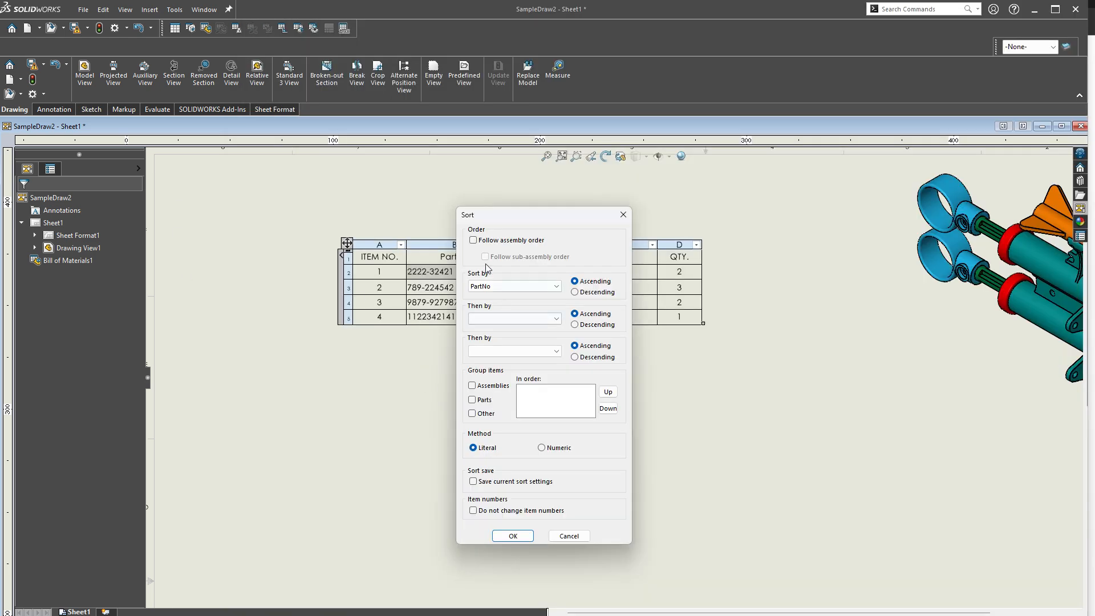
{"action": "left_click_drag", "start_coordinate": [507, 215], "coordinate": [550, 224]}
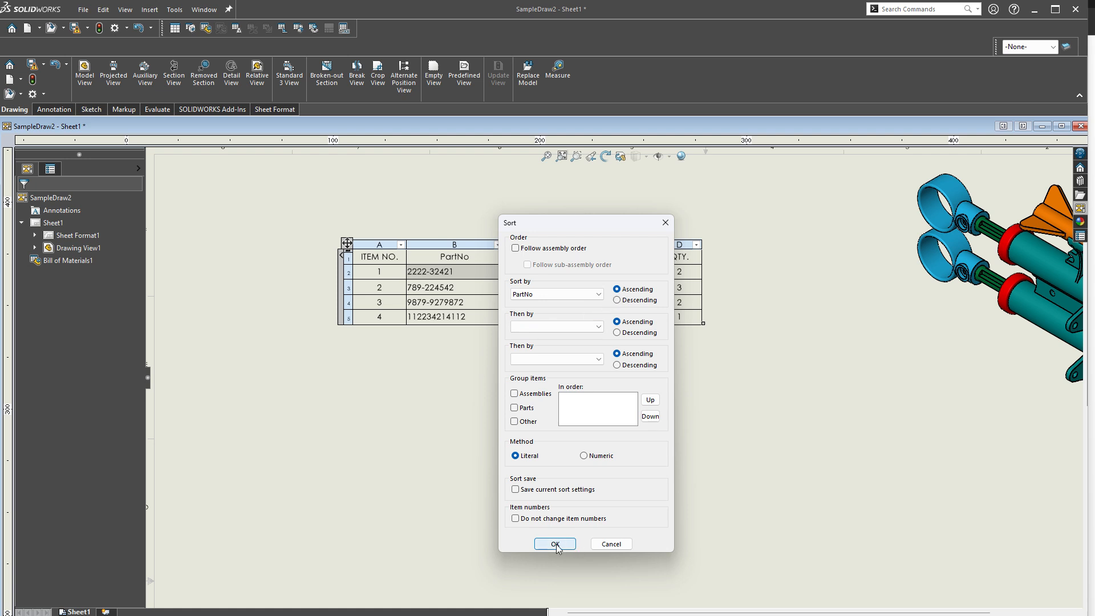
{"action": "left_click", "coordinate": [602, 294]}
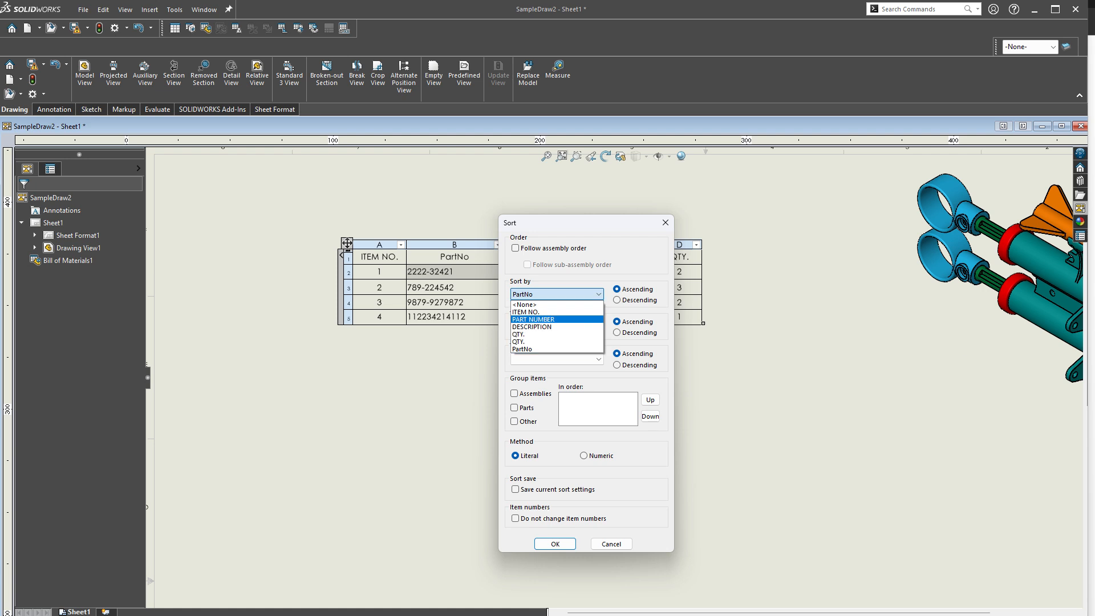
{"action": "left_click", "coordinate": [1092, 354]}
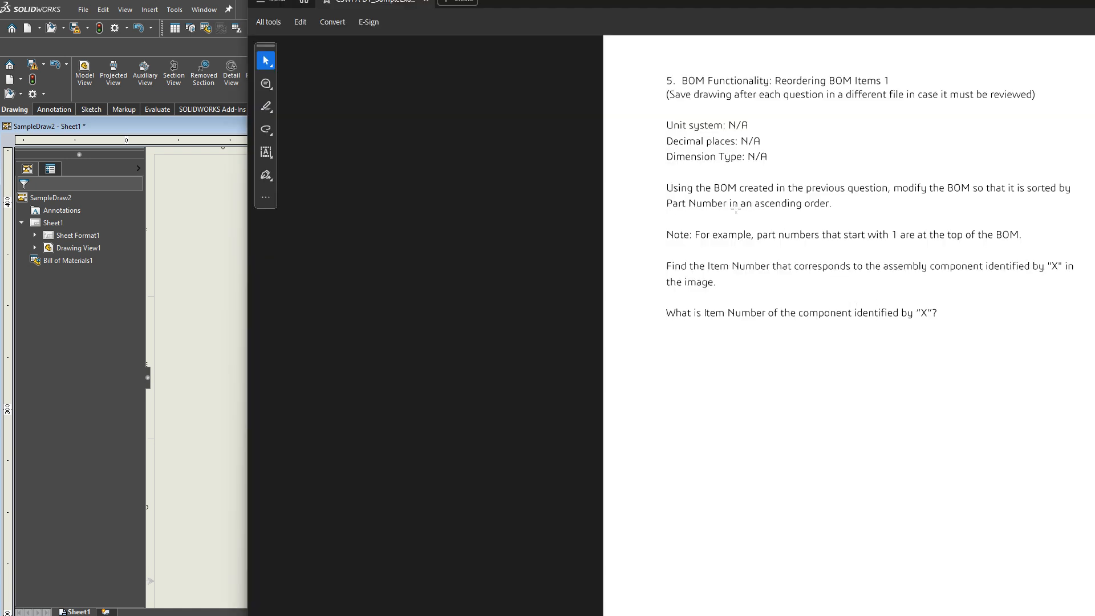
{"action": "left_click", "coordinate": [200, 356]}
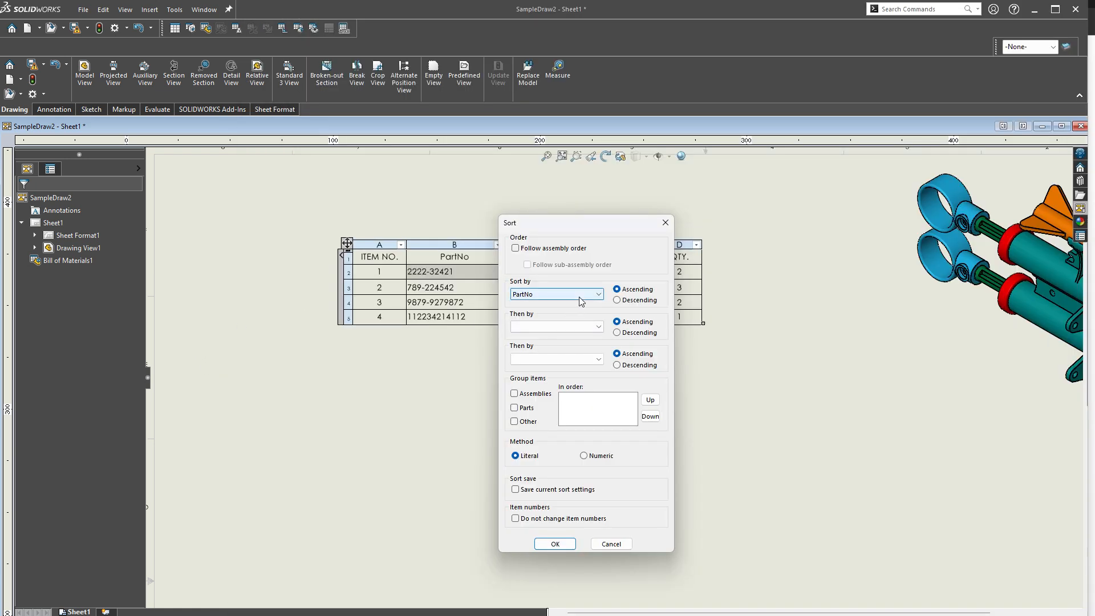
{"action": "left_click", "coordinate": [552, 544]}
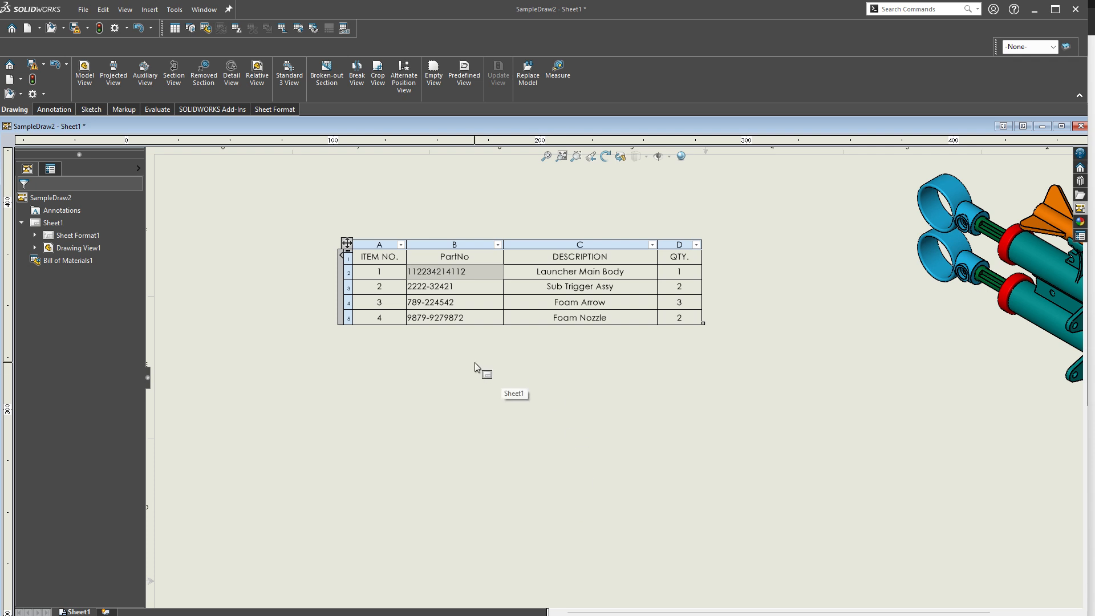
Step: Compare the component marked X in the exam PDF's Question 5 image with the launcher view and identify its BOM row
{"action": "key", "text": "alt+Tab"}
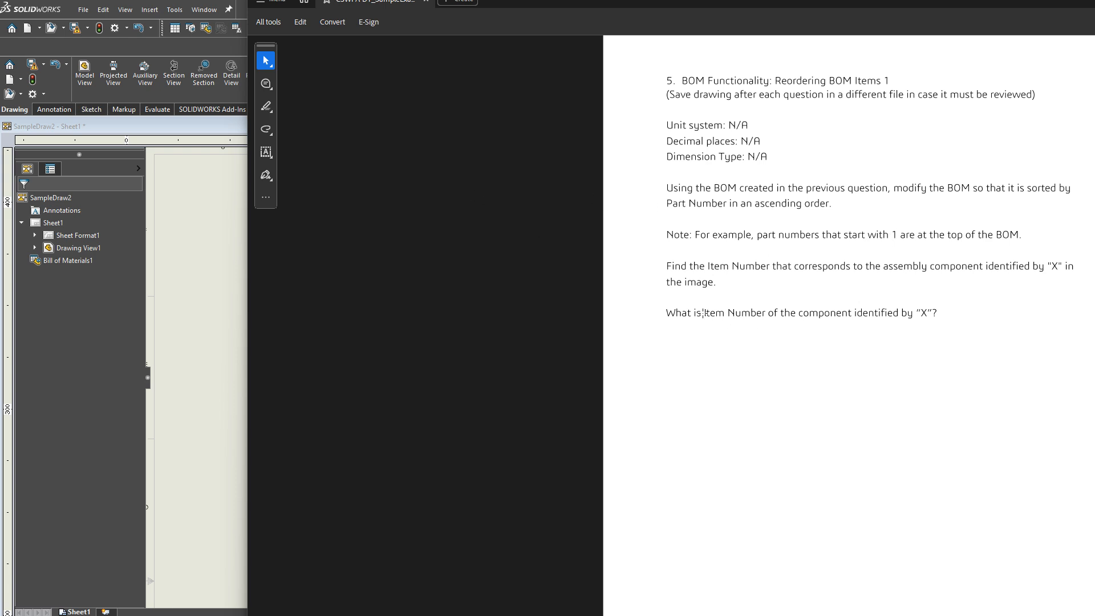
{"action": "scroll", "coordinate": [938, 314], "scroll_direction": "up", "scroll_amount": 10}
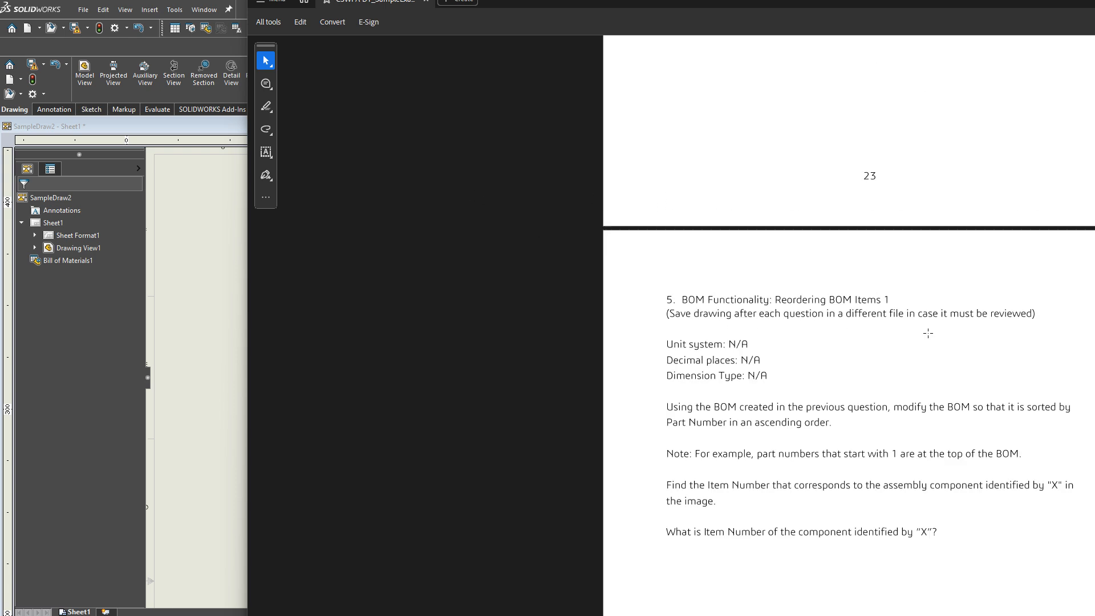
{"action": "scroll", "coordinate": [963, 190], "scroll_direction": "up", "scroll_amount": 2}
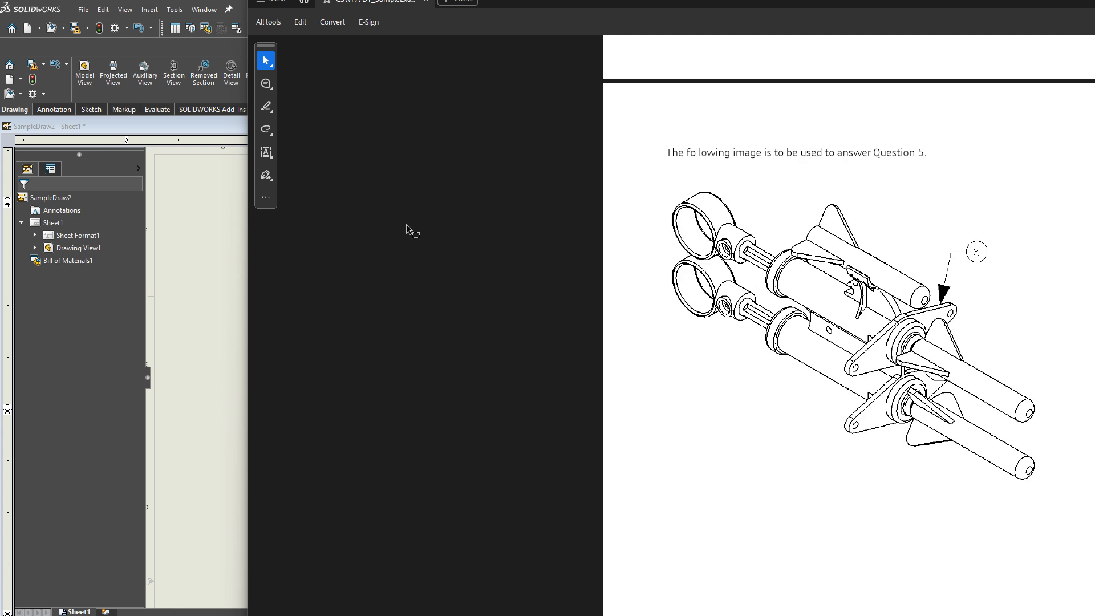
{"action": "left_click", "coordinate": [181, 126]}
{"action": "scroll", "coordinate": [890, 353], "scroll_direction": "up", "scroll_amount": 3}
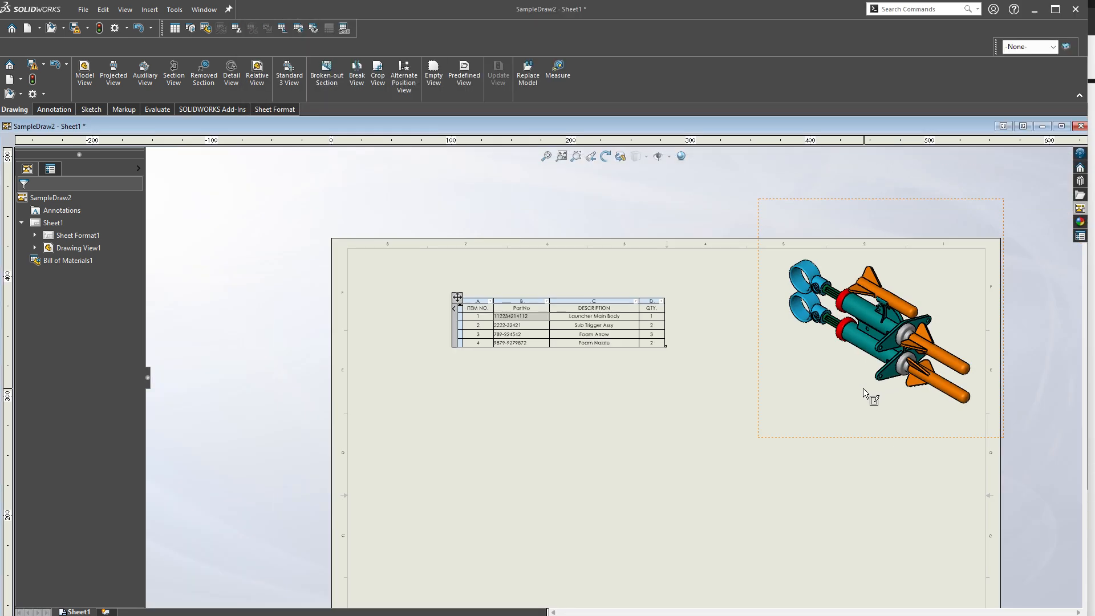
{"action": "scroll", "coordinate": [863, 389], "scroll_direction": "down", "scroll_amount": 1}
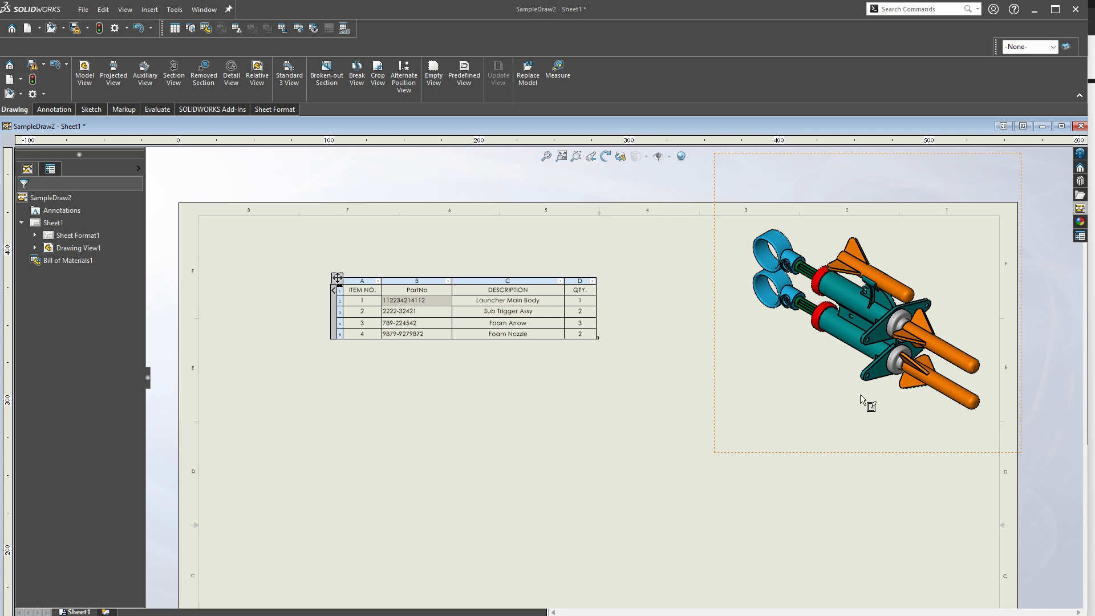
{"action": "scroll", "coordinate": [894, 324], "scroll_direction": "down", "scroll_amount": 1}
{"action": "scroll", "coordinate": [894, 324], "scroll_direction": "down", "scroll_amount": 1}
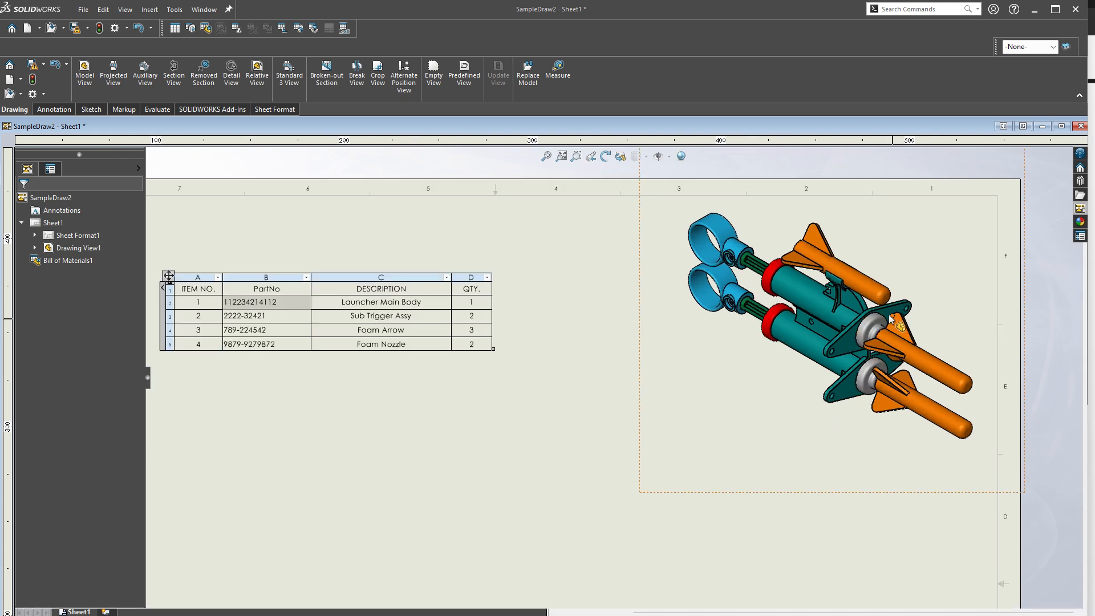
{"action": "key", "text": "alt+Tab"}
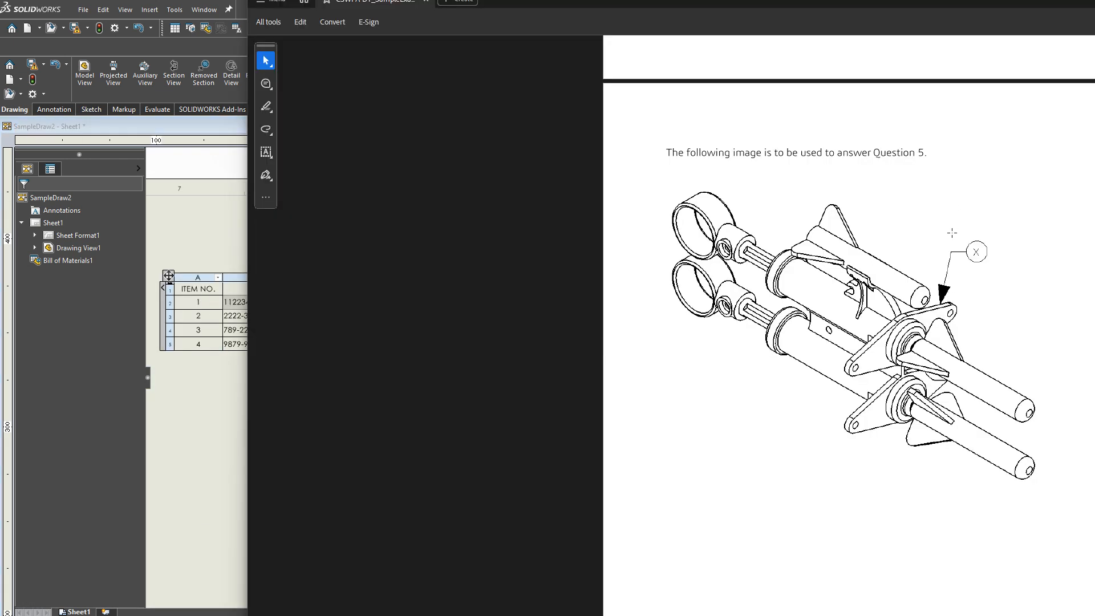
{"action": "left_click", "coordinate": [200, 460]}
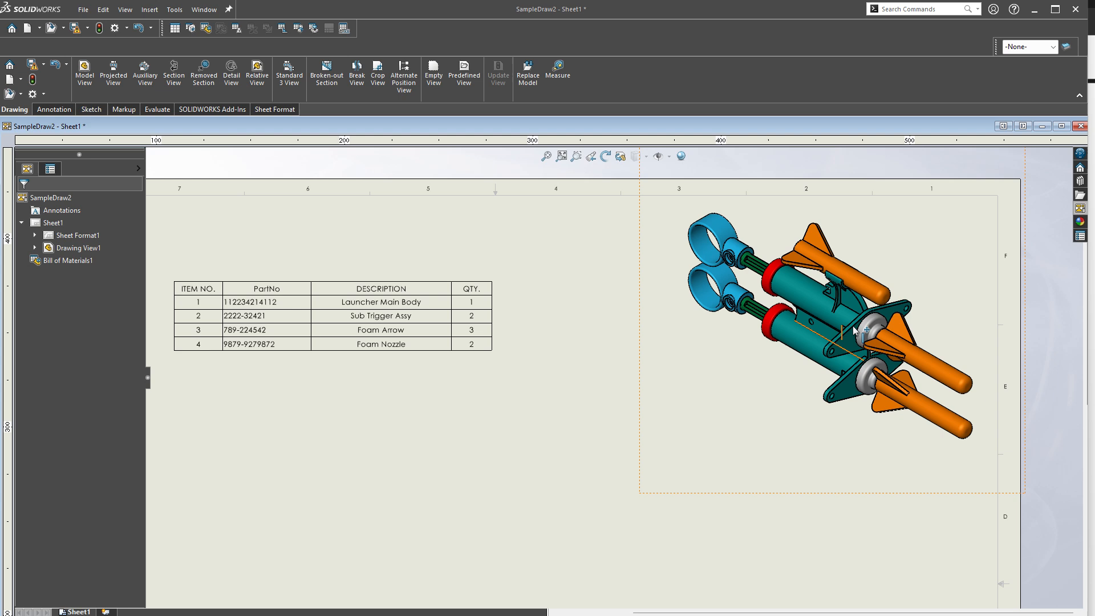
{"action": "left_click", "coordinate": [891, 312]}
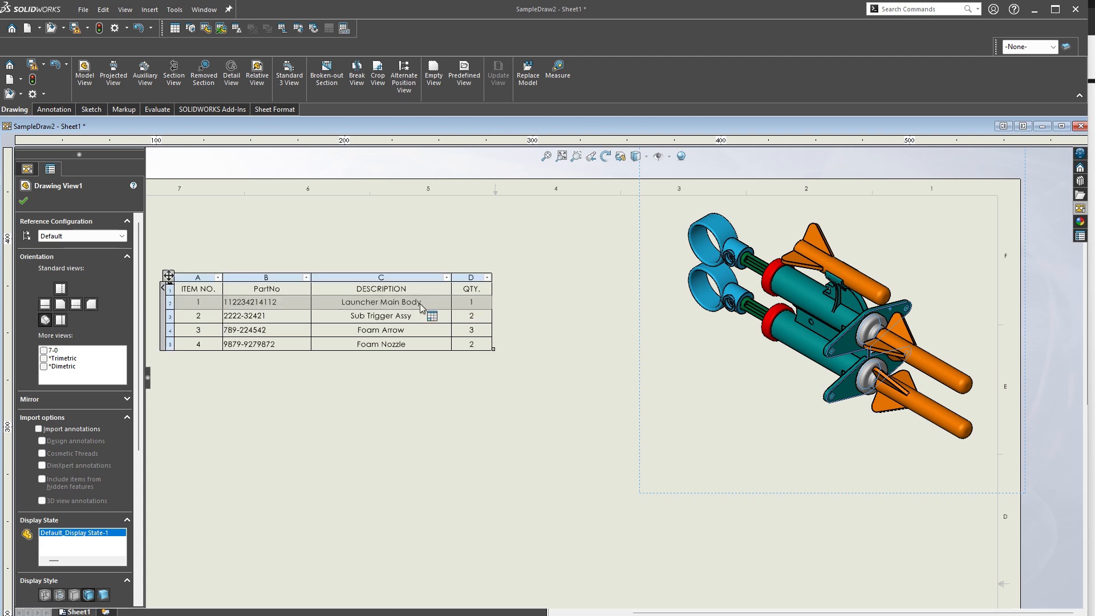
Step: Reread the Question 5 wording in the exam PDF and check component X's item number and PartNo in the BOM
{"action": "left_click", "coordinate": [1092, 420]}
{"action": "scroll", "coordinate": [929, 518], "scroll_direction": "down", "scroll_amount": 10}
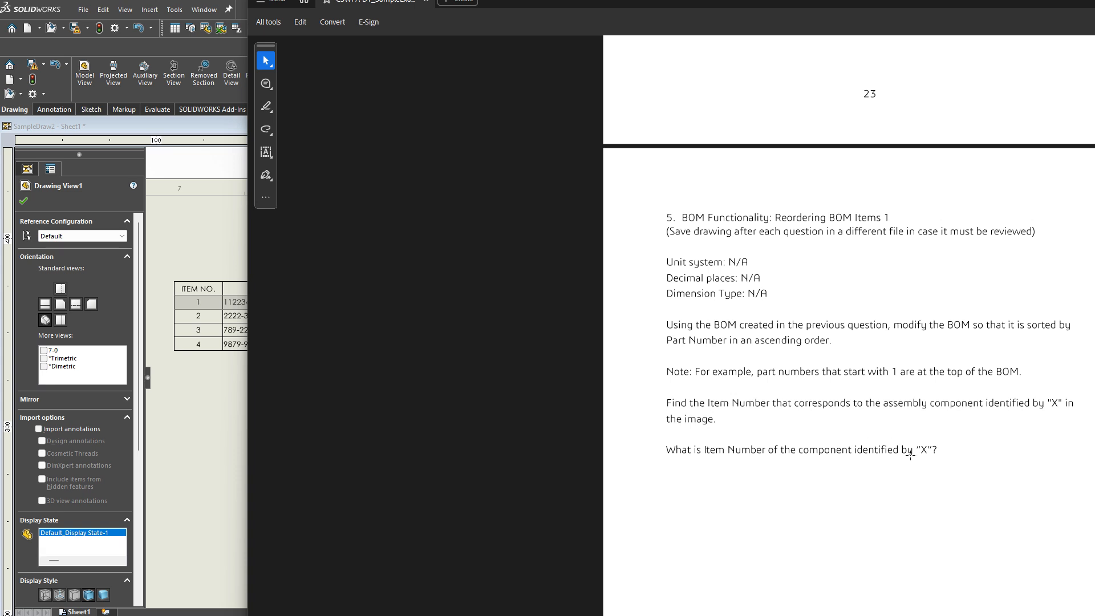
{"action": "scroll", "coordinate": [823, 450], "scroll_direction": "down", "scroll_amount": 2}
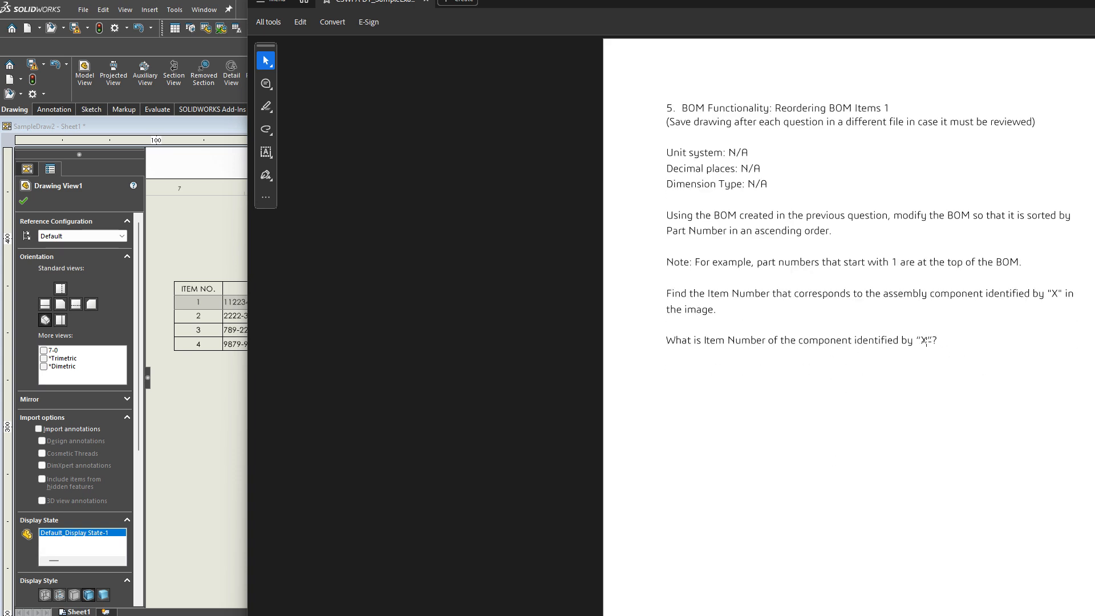
{"action": "left_click", "coordinate": [214, 385]}
{"action": "left_click", "coordinate": [202, 308]}
{"action": "left_click", "coordinate": [231, 303]}
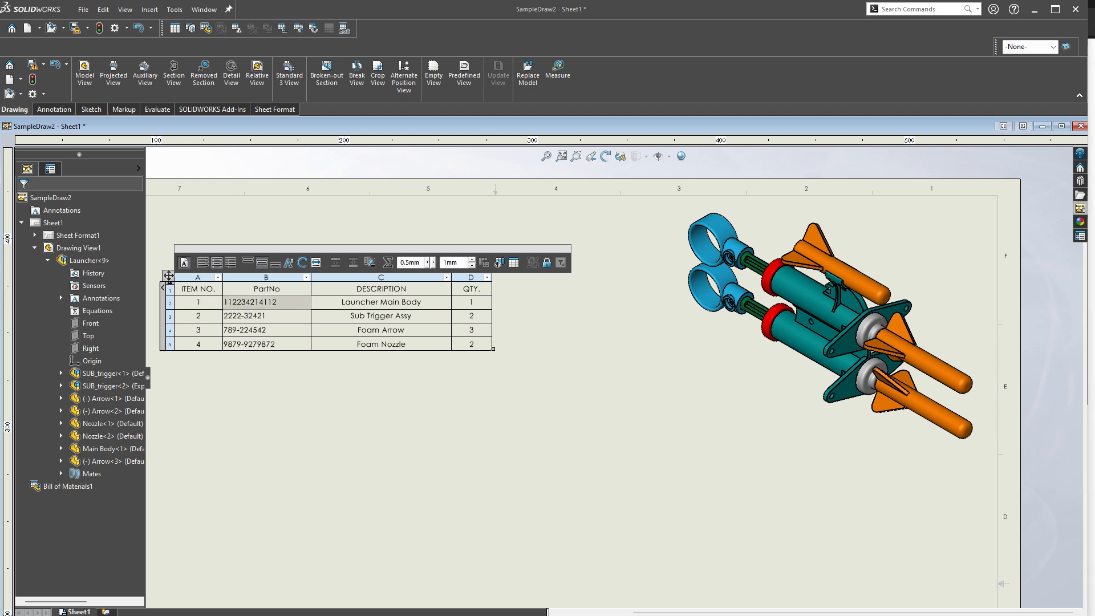
Step: Change the BOM's second column type to Part Number and recheck the sorting instructions in the exam PDF
{"action": "left_click", "coordinate": [281, 276]}
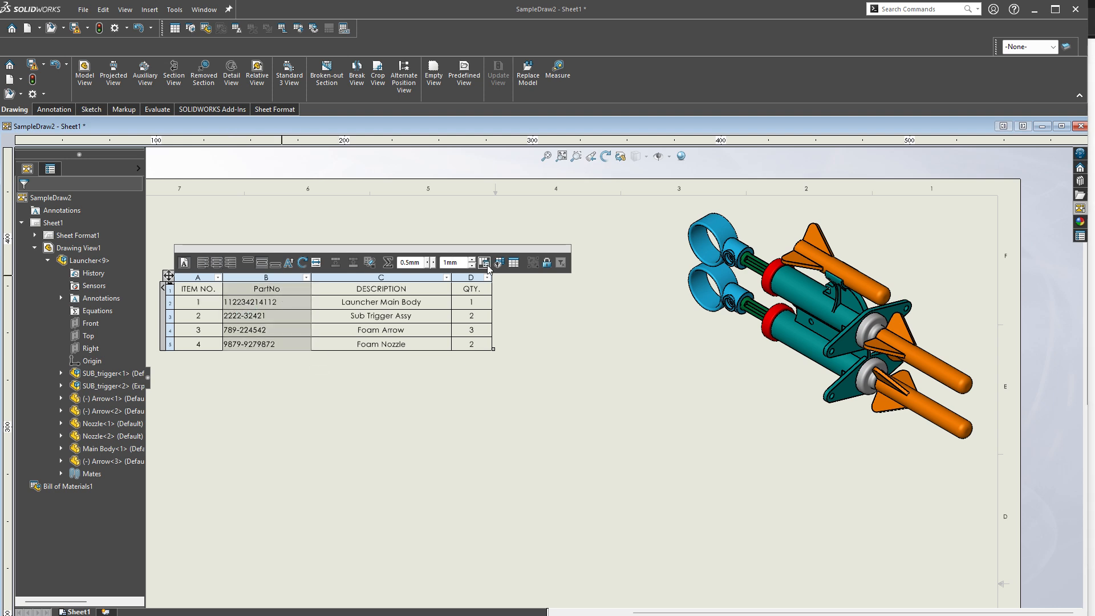
{"action": "left_click", "coordinate": [283, 240]}
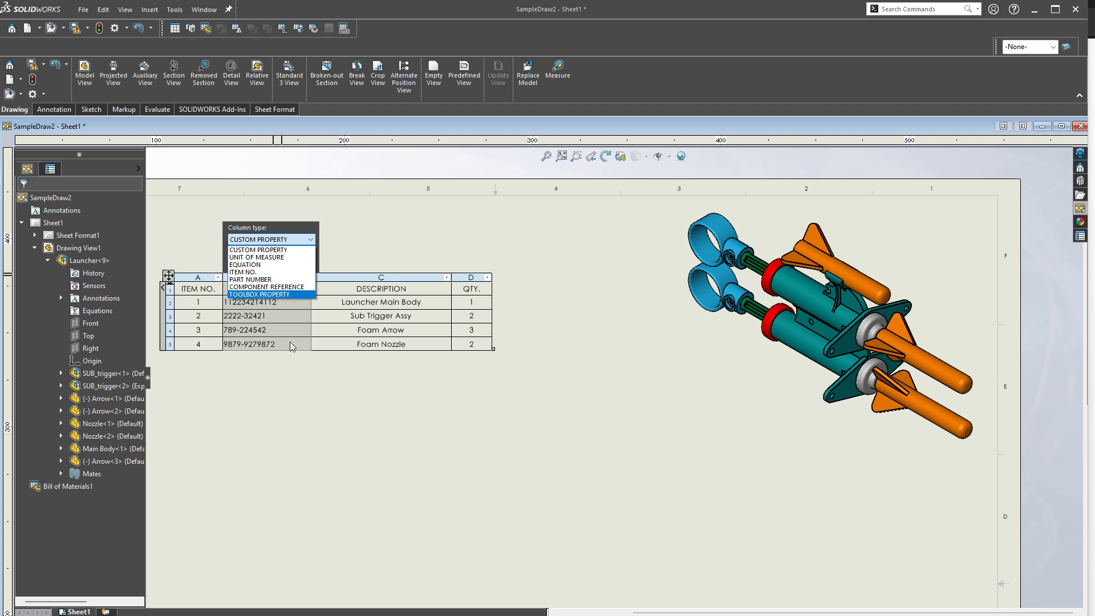
{"action": "left_click", "coordinate": [261, 279]}
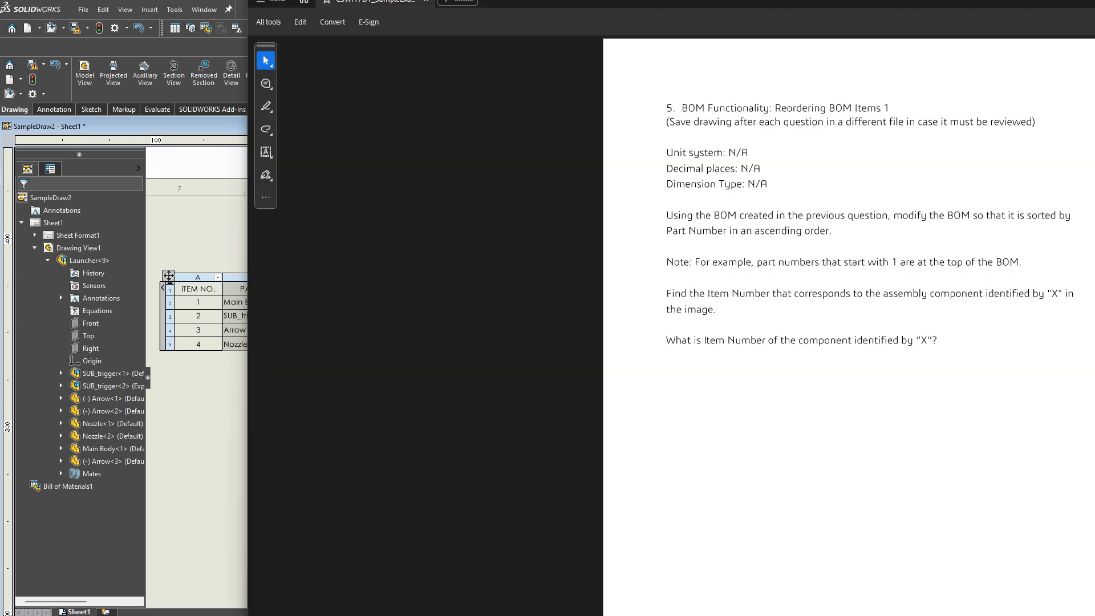
{"action": "key", "text": "alt+Tab"}
{"action": "left_click", "coordinate": [175, 364]}
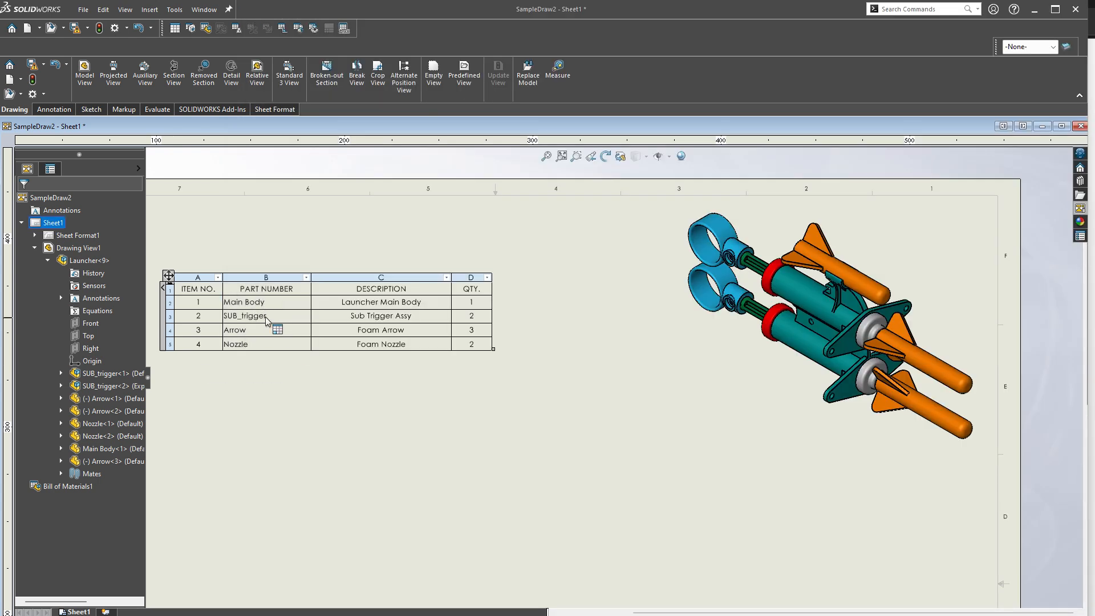
Step: Sort the BOM by PART NUMBER in ascending order using the Literal method
{"action": "right_click", "coordinate": [266, 289]}
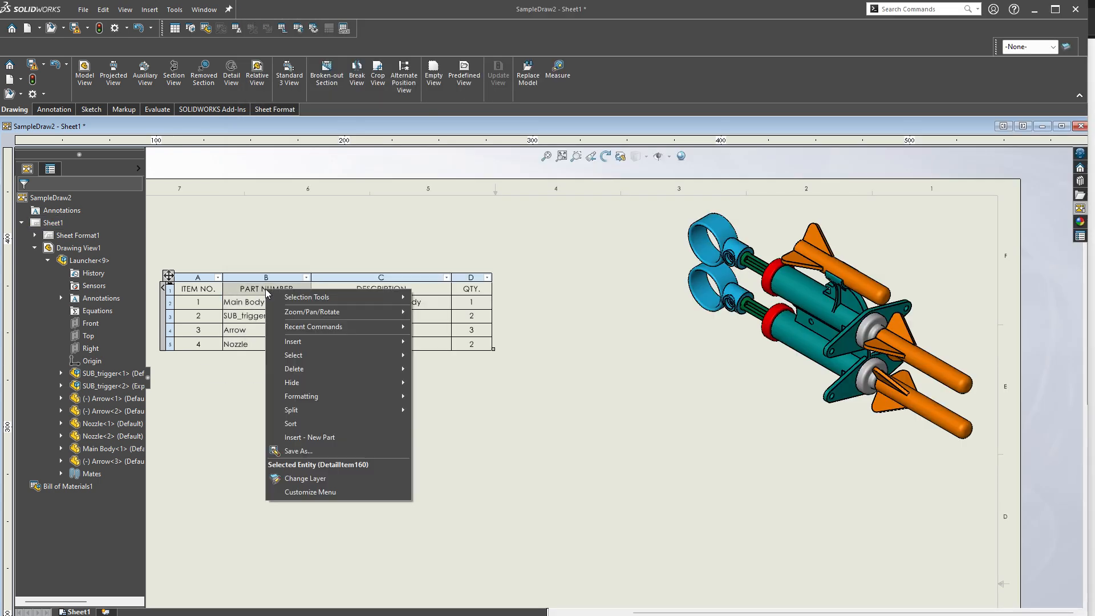
{"action": "left_click", "coordinate": [326, 423]}
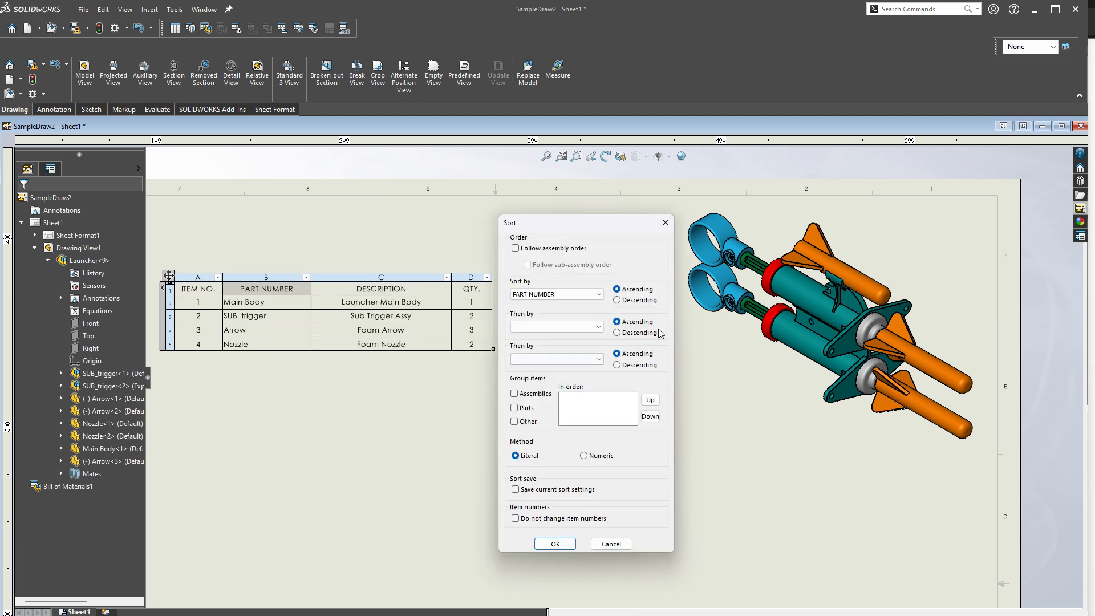
{"action": "left_click", "coordinate": [555, 544]}
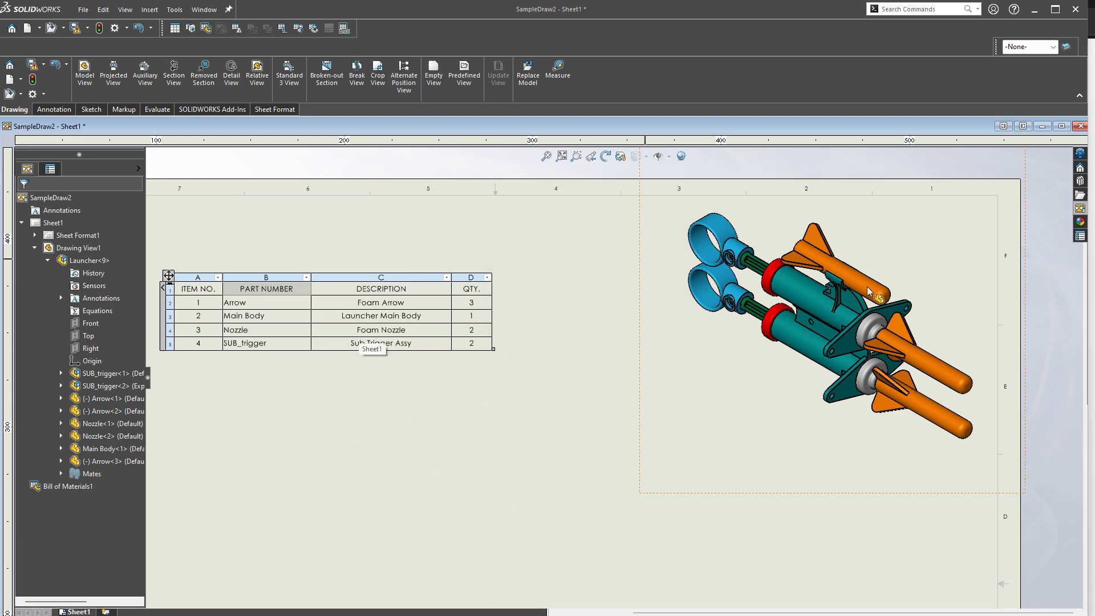
Step: Select component X in the launcher view to find its row in the re-sorted BOM, and check the Question 5 page again
{"action": "left_click", "coordinate": [890, 315]}
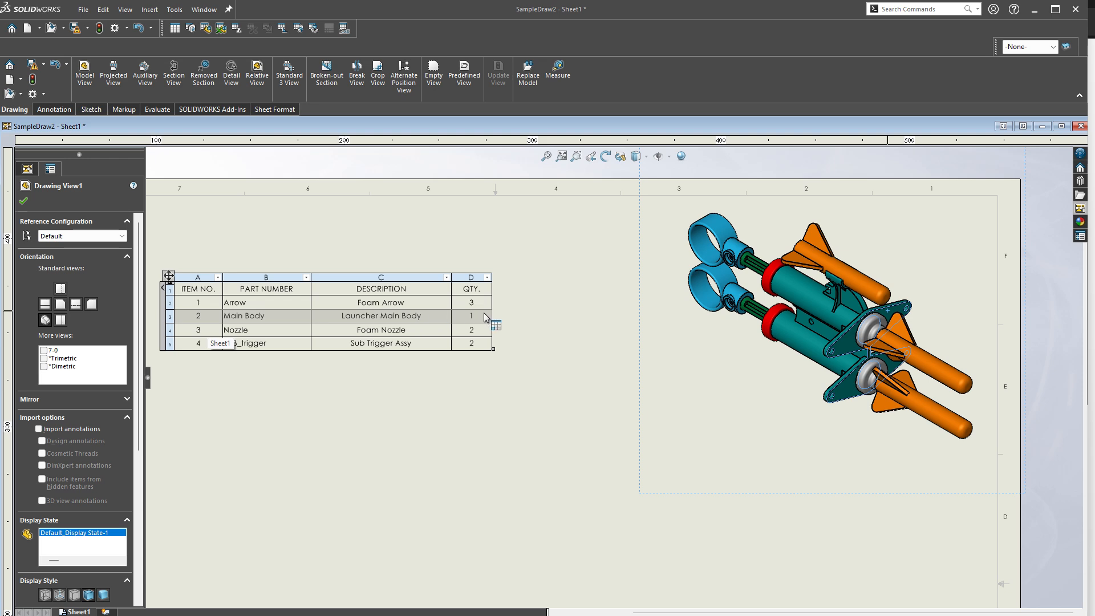
{"action": "key", "text": "alt+Tab"}
{"action": "scroll", "coordinate": [921, 396], "scroll_direction": "up", "scroll_amount": 10}
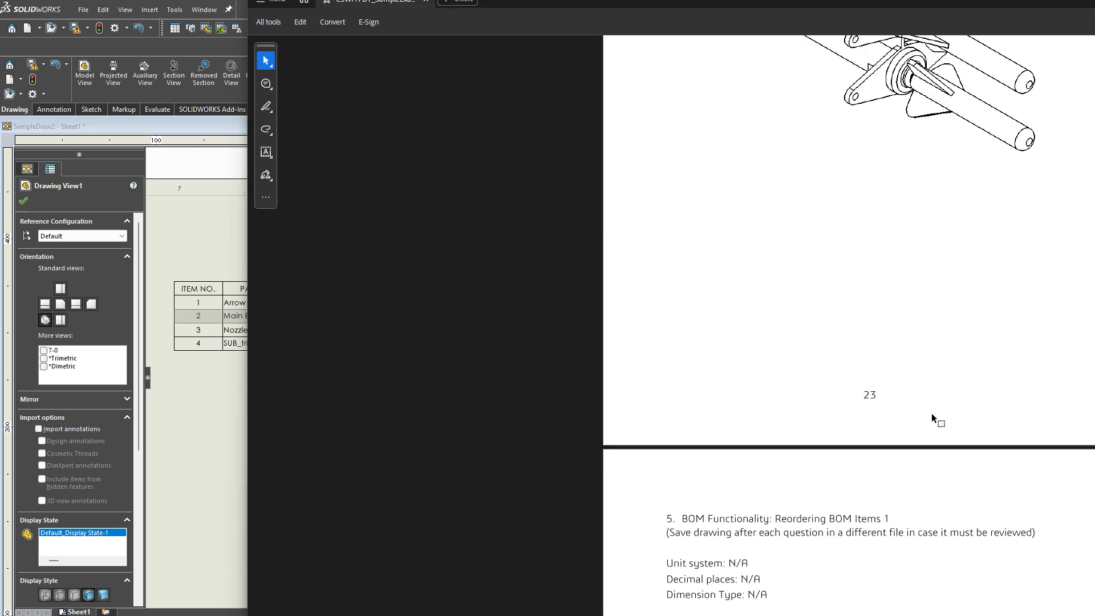
{"action": "left_click", "coordinate": [184, 424]}
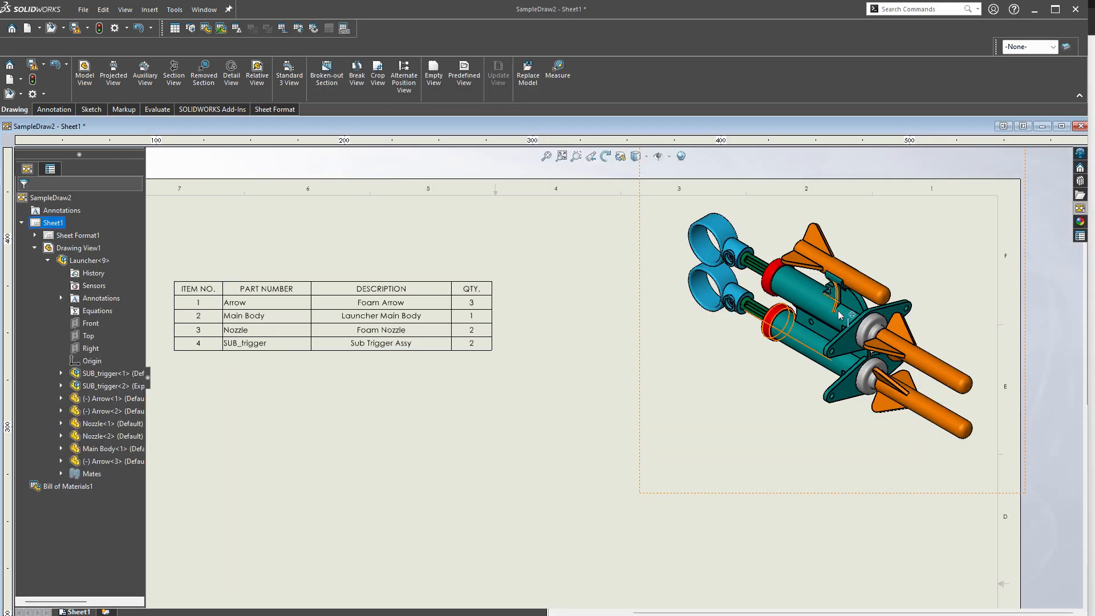
Step: Select component X in the launcher view to find its BOM row and compare its item number with the answer key
{"action": "left_click", "coordinate": [888, 318]}
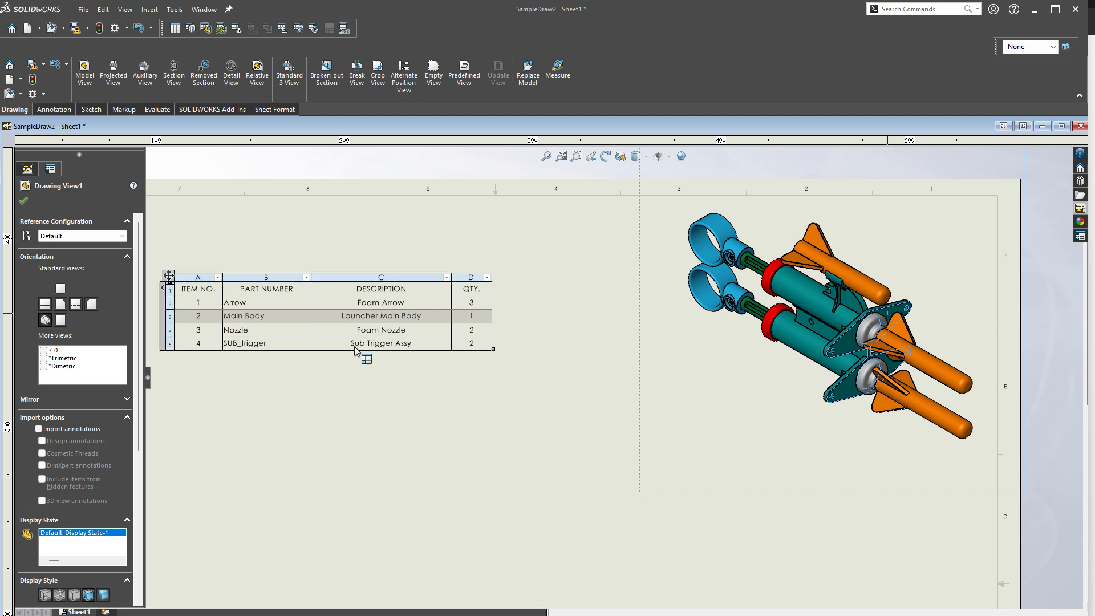
{"action": "key", "text": "alt+Tab"}
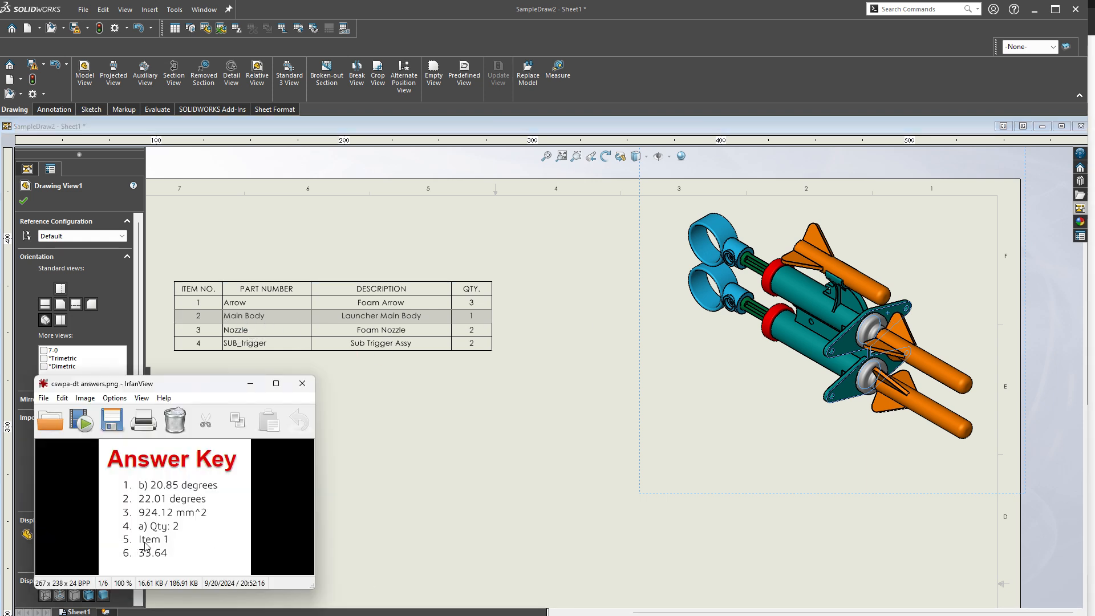
{"action": "left_click", "coordinate": [494, 447]}
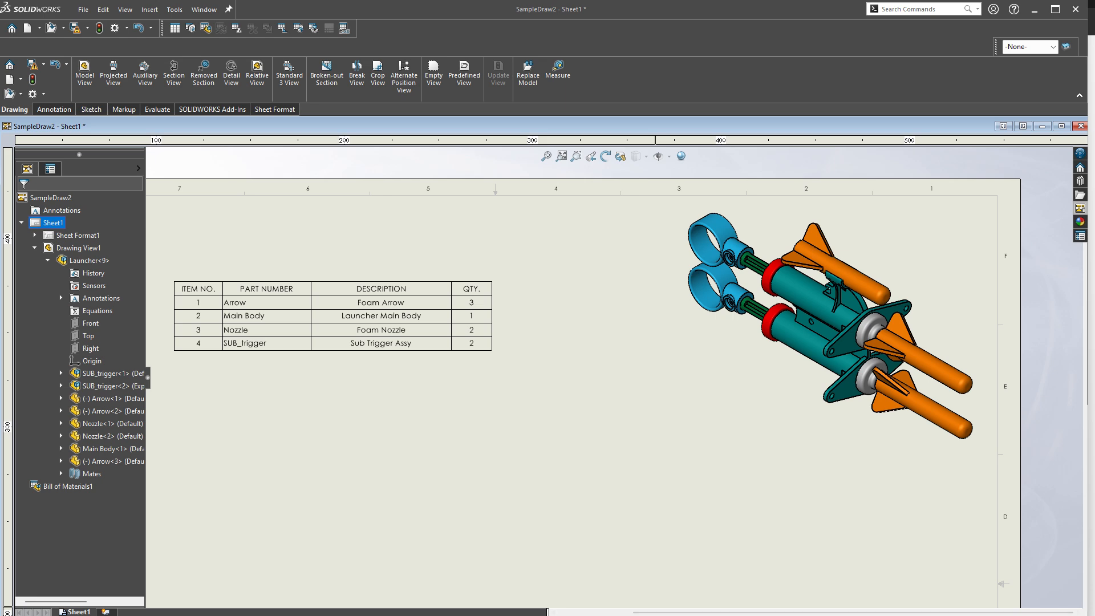
Step: Reread the Question 5 sorting instructions and the Question 4 BOM column requirements in the exam PDF
{"action": "key", "text": "alt+Tab"}
{"action": "scroll", "coordinate": [792, 567], "scroll_direction": "up", "scroll_amount": 3}
{"action": "scroll", "coordinate": [785, 557], "scroll_direction": "down", "scroll_amount": 7}
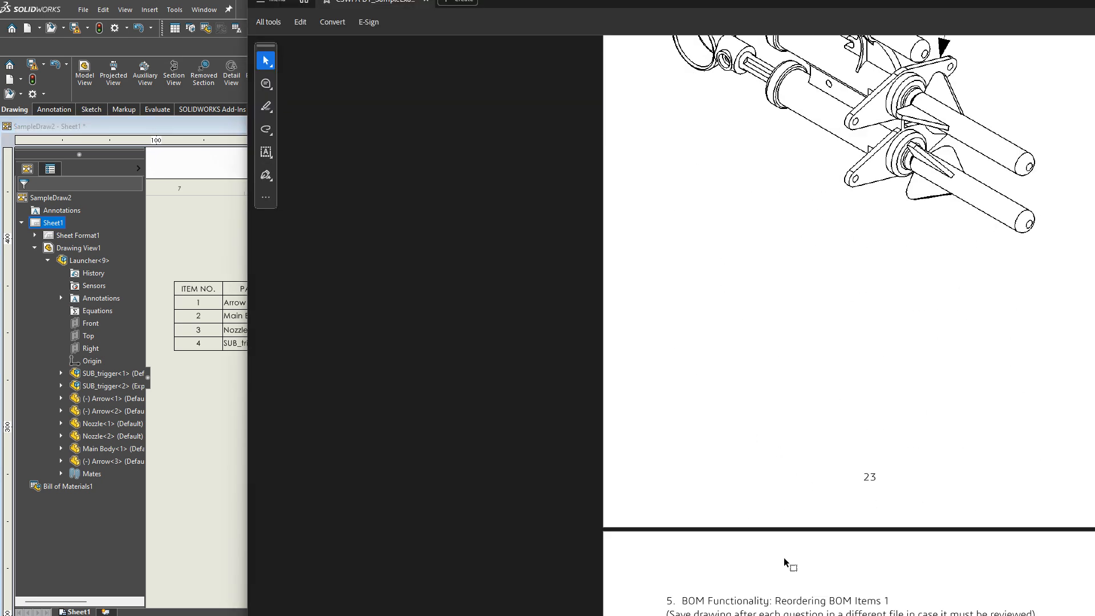
{"action": "scroll", "coordinate": [843, 477], "scroll_direction": "down", "scroll_amount": 3}
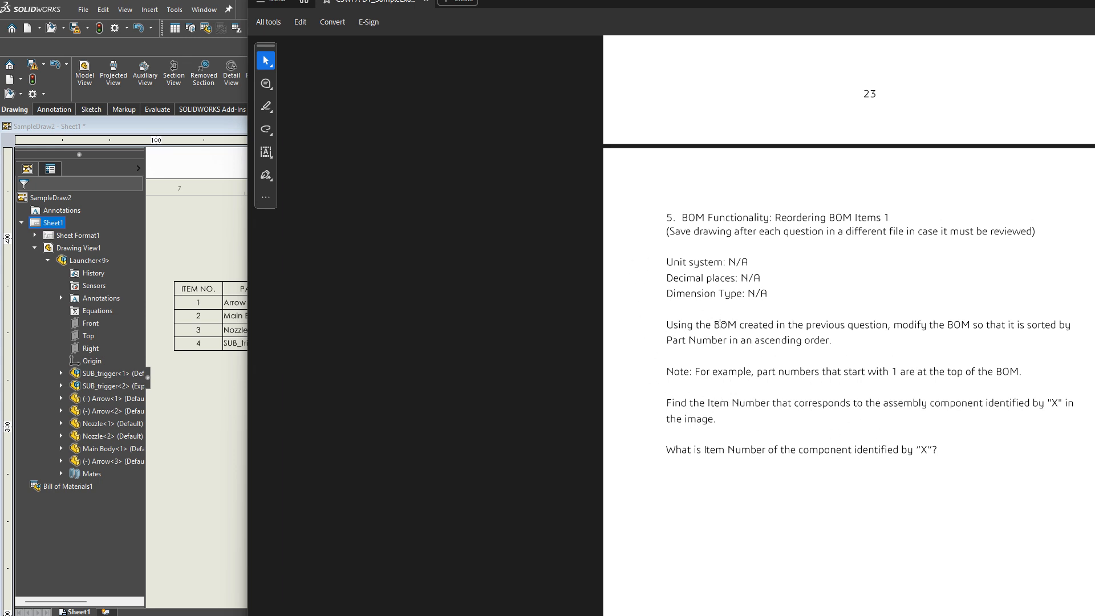
{"action": "scroll", "coordinate": [935, 401], "scroll_direction": "up", "scroll_amount": 20}
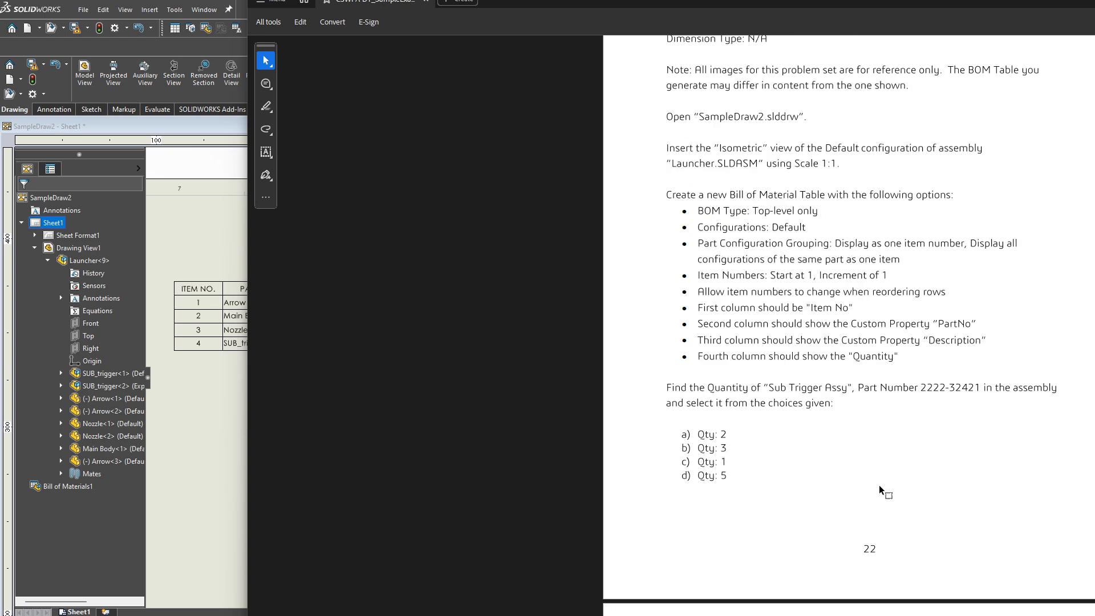
{"action": "scroll", "coordinate": [768, 317], "scroll_direction": "down", "scroll_amount": 2}
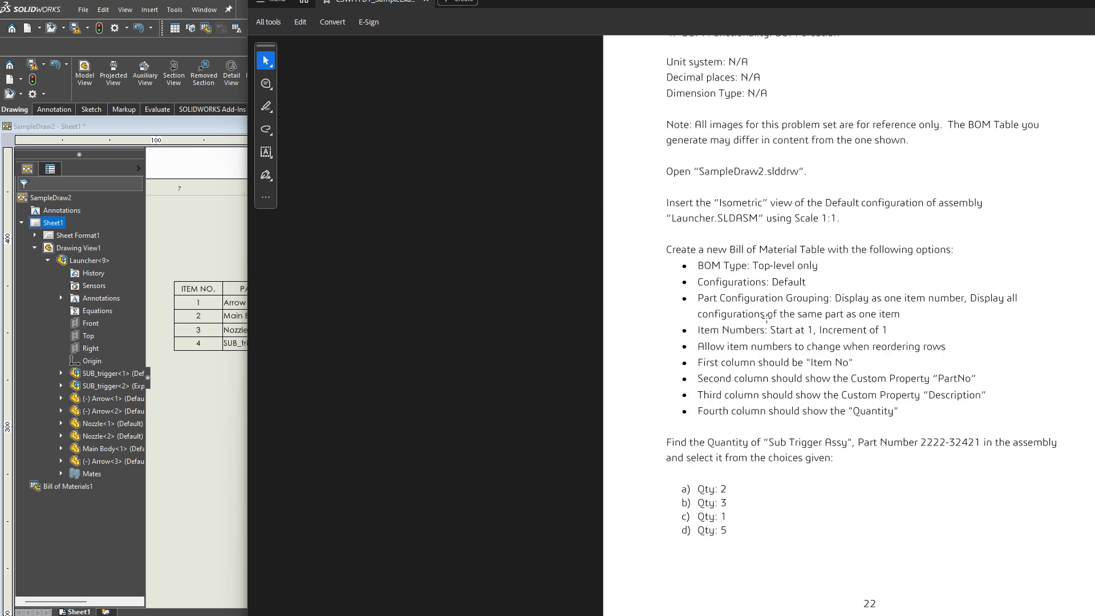
{"action": "scroll", "coordinate": [822, 283], "scroll_direction": "down", "scroll_amount": 20}
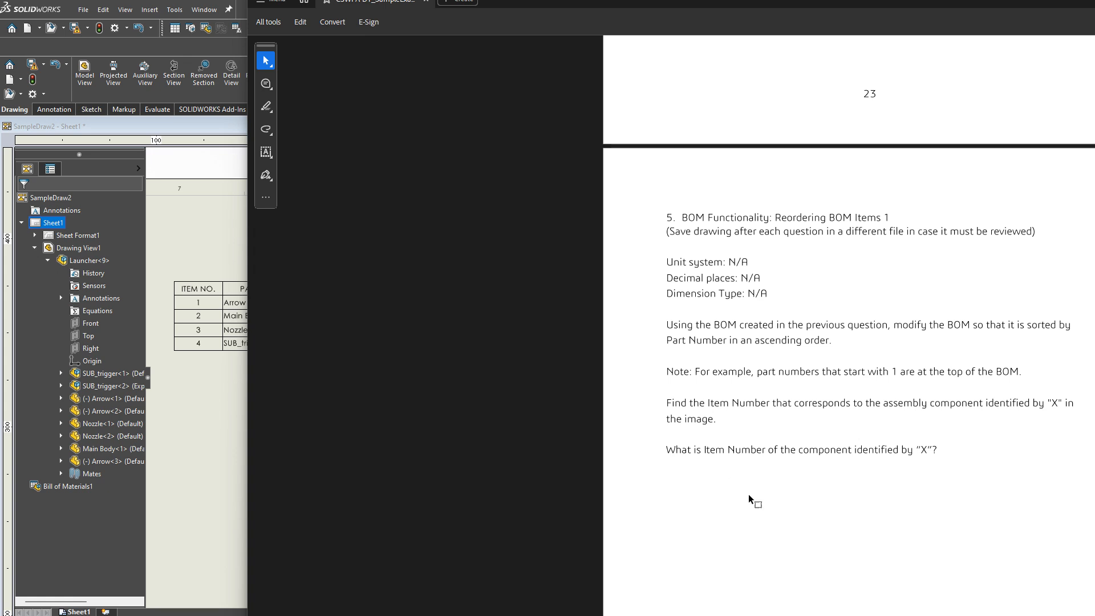
Step: Change the BOM's second column type to Custom Property with the property name PartNo
{"action": "left_click", "coordinate": [206, 427]}
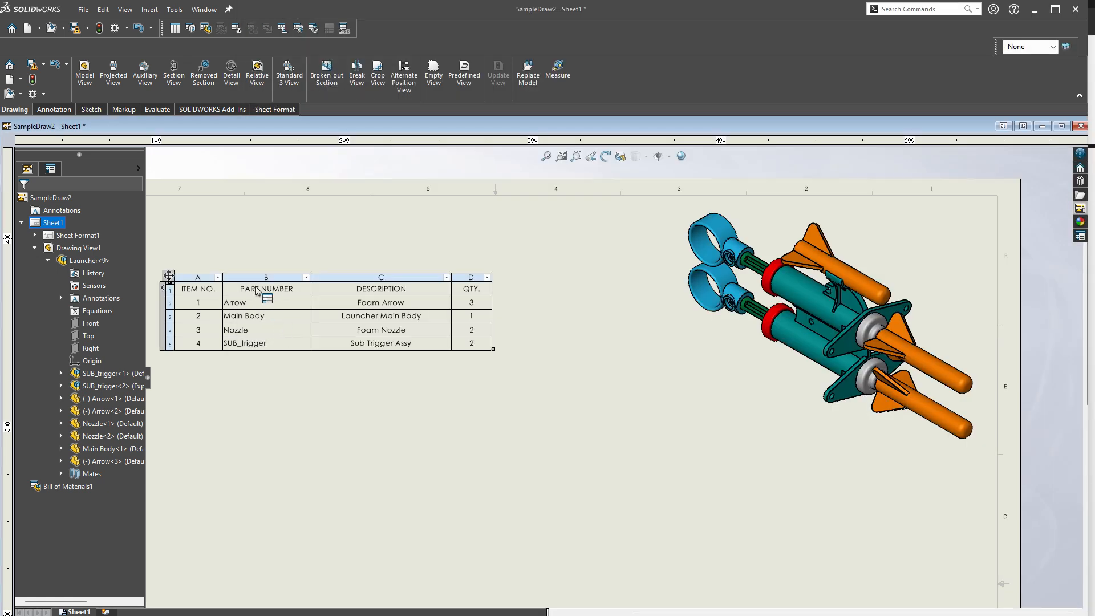
{"action": "left_click", "coordinate": [274, 278]}
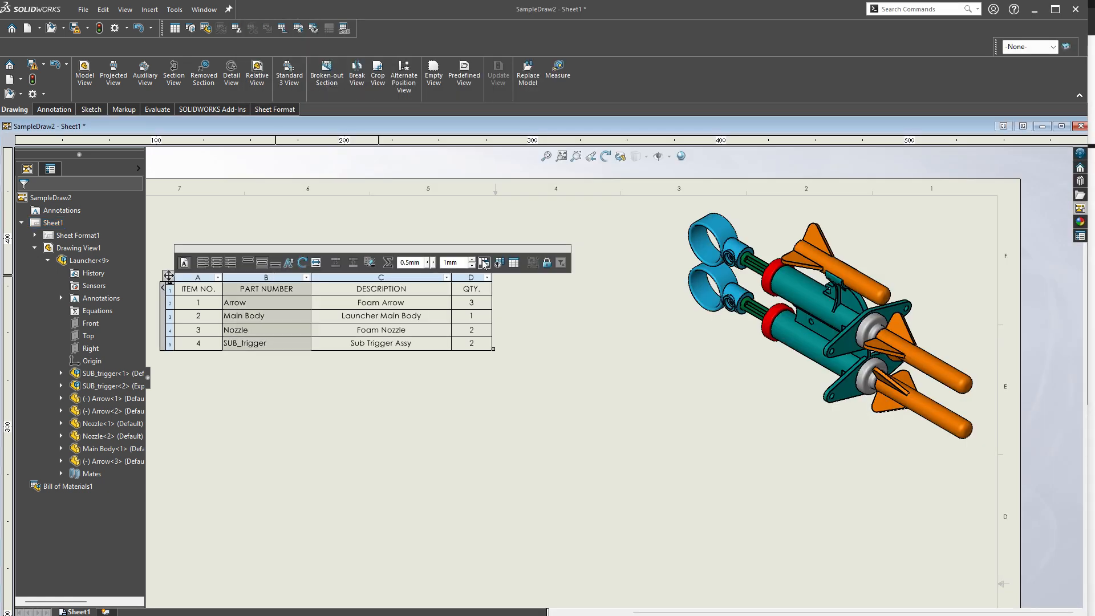
{"action": "left_click", "coordinate": [482, 261]}
{"action": "left_click", "coordinate": [281, 254]}
{"action": "left_click", "coordinate": [261, 272]}
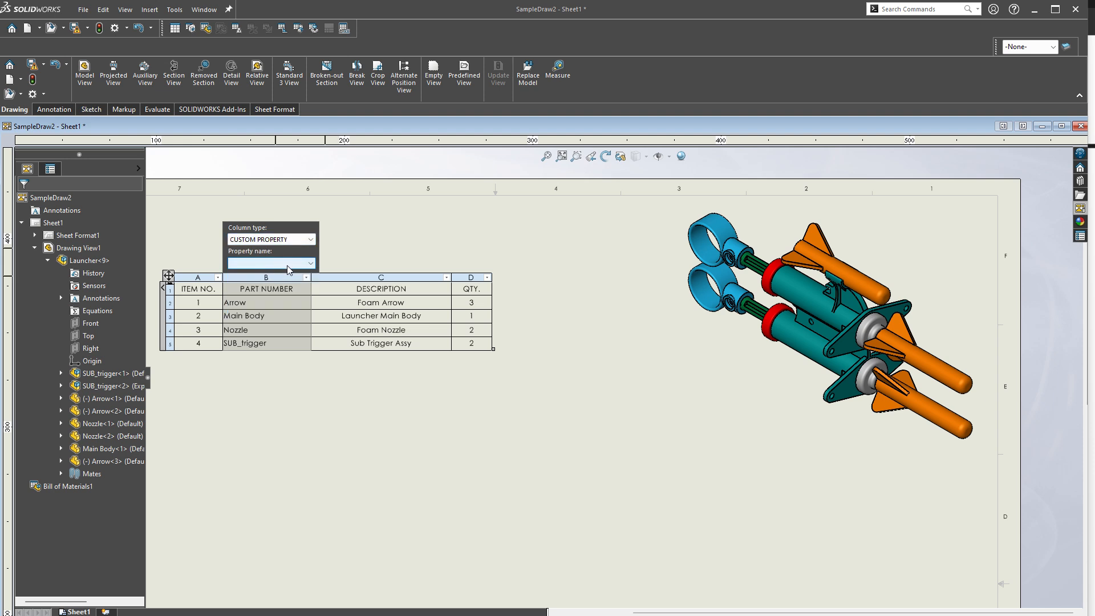
{"action": "left_click", "coordinate": [268, 263]}
{"action": "left_click", "coordinate": [262, 289]}
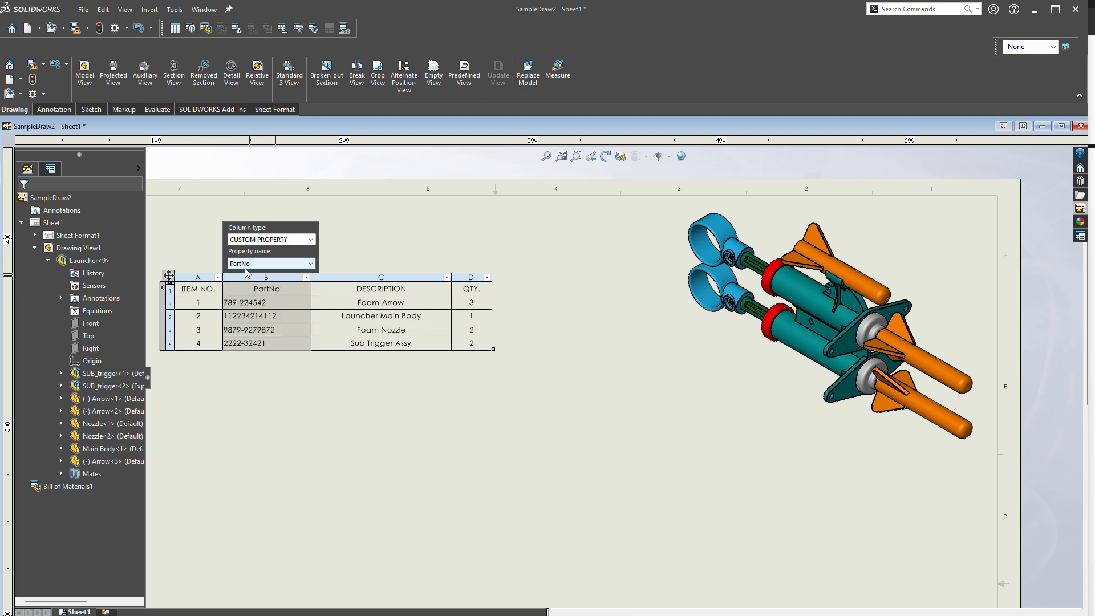
{"action": "left_click", "coordinate": [579, 409]}
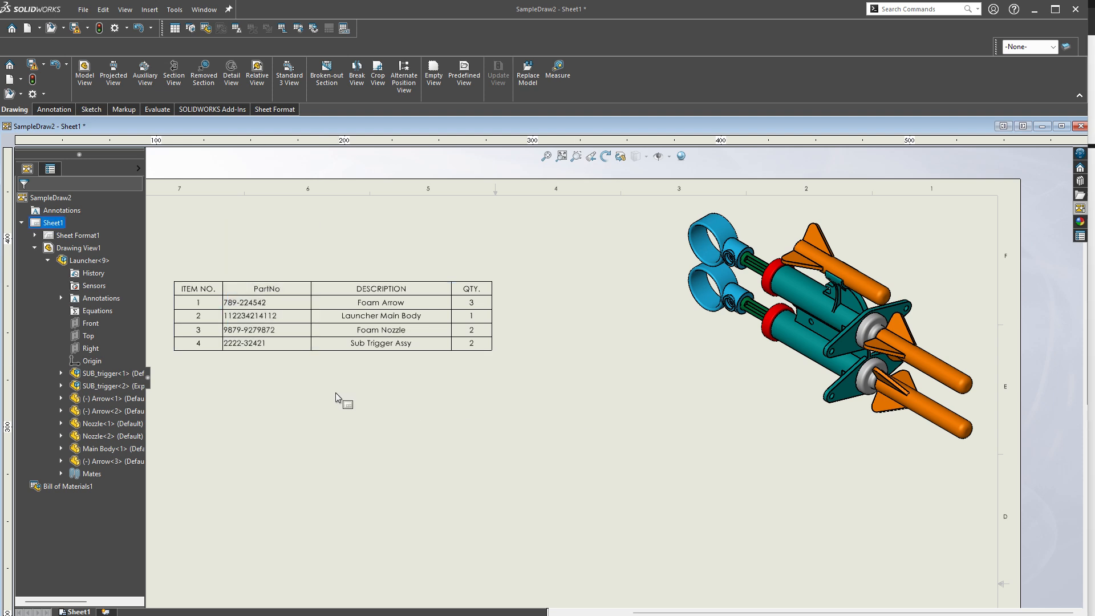
Step: Sort the BOM by PartNo in ascending order using the Literal method
{"action": "right_click", "coordinate": [268, 290]}
{"action": "left_click", "coordinate": [252, 296]}
{"action": "right_click", "coordinate": [252, 297]}
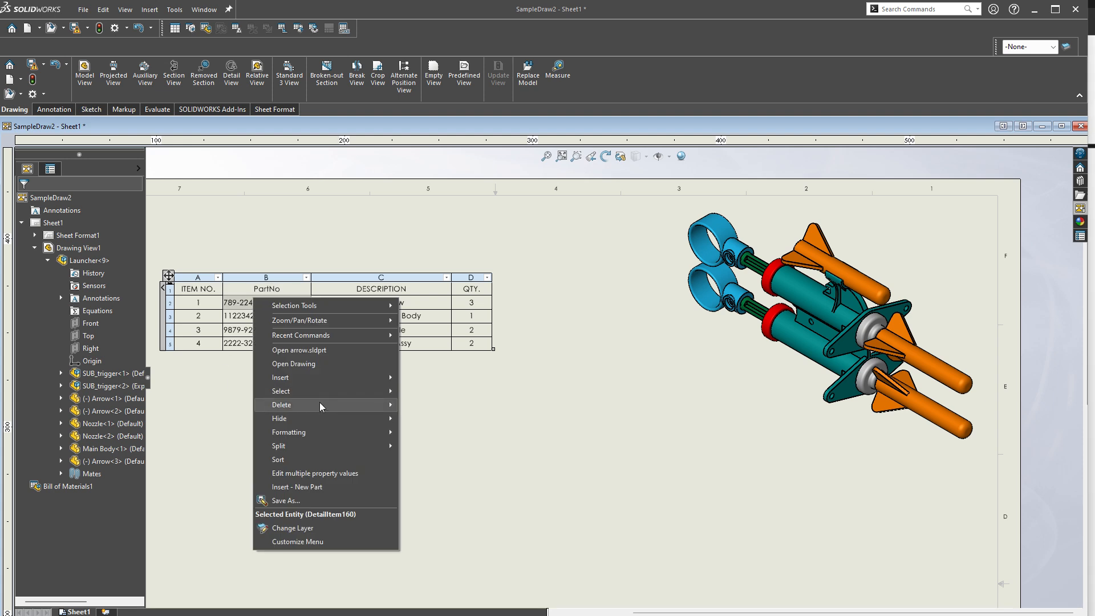
{"action": "left_click", "coordinate": [300, 458]}
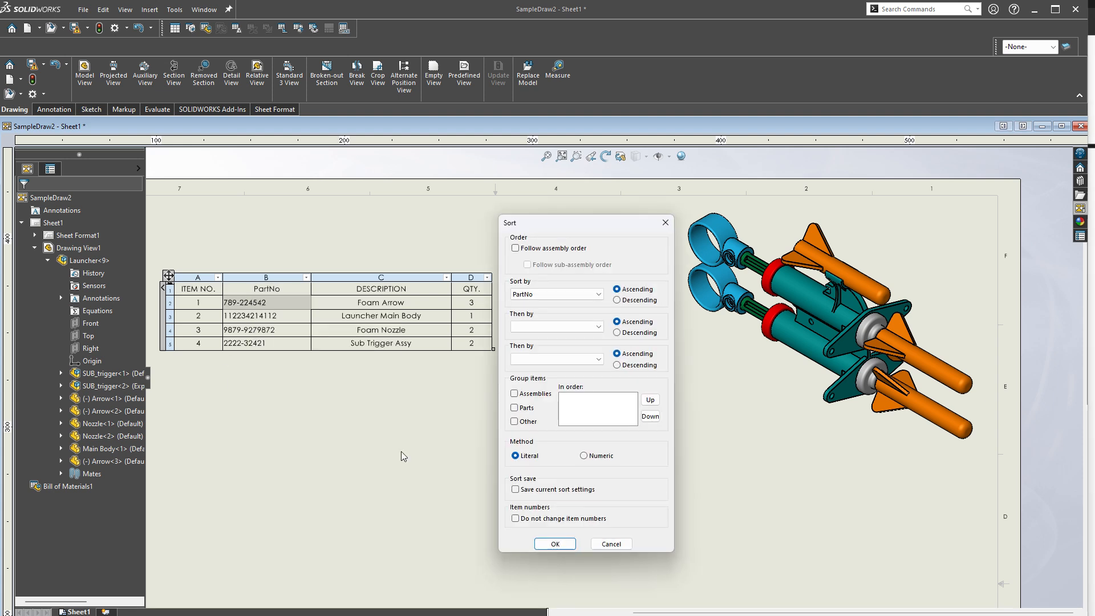
{"action": "left_click", "coordinate": [573, 294]}
{"action": "left_click", "coordinate": [521, 297]}
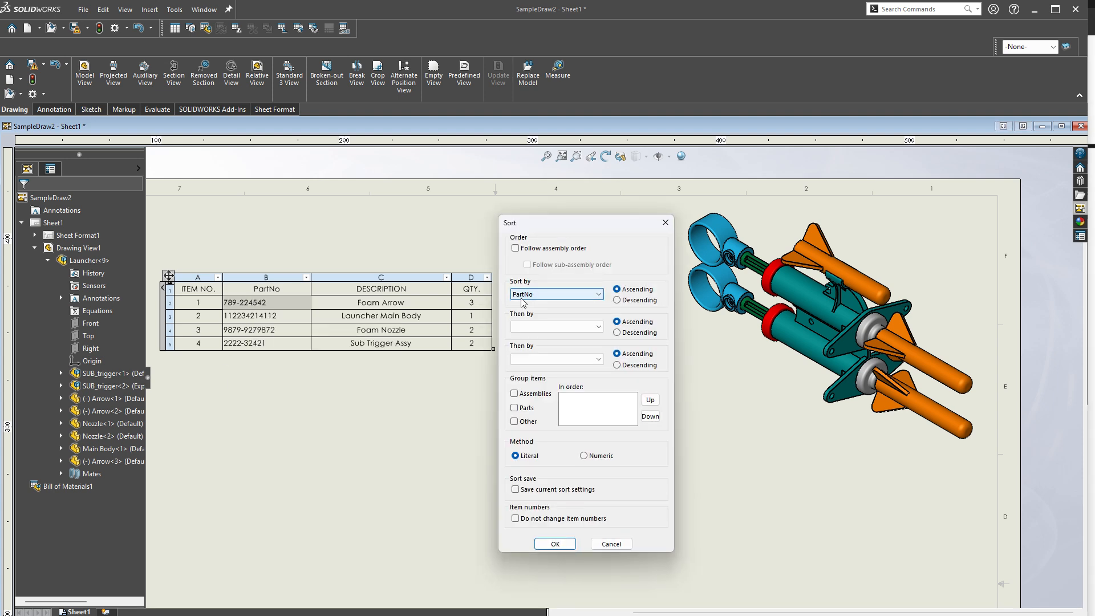
{"action": "left_click", "coordinate": [555, 544]}
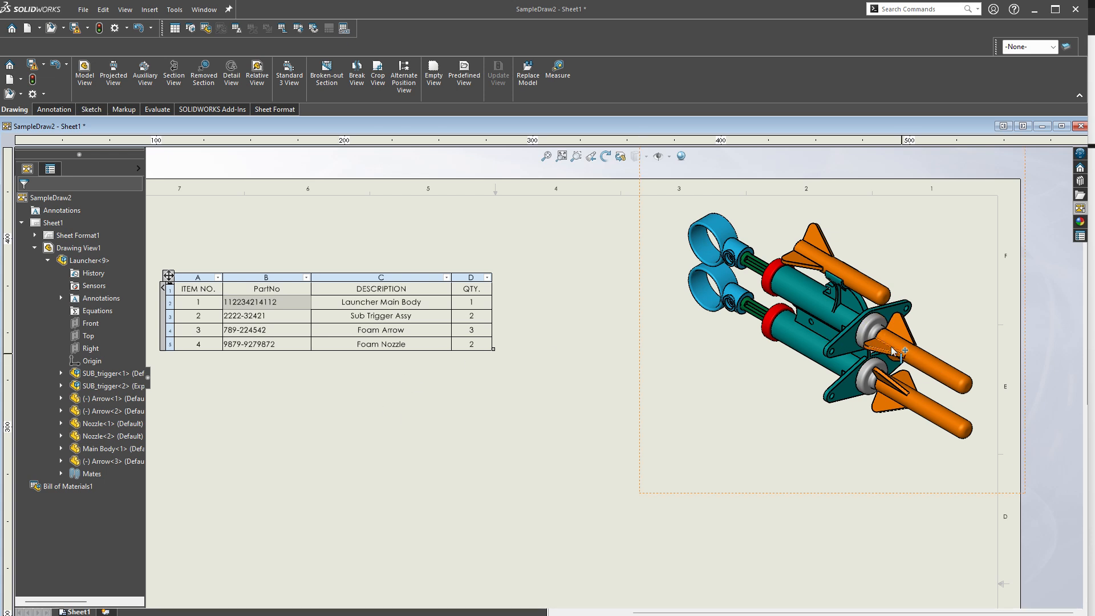
Step: Select component X in the launcher view and compare its item number in the PartNo-sorted BOM with the answer key
{"action": "left_click", "coordinate": [833, 354]}
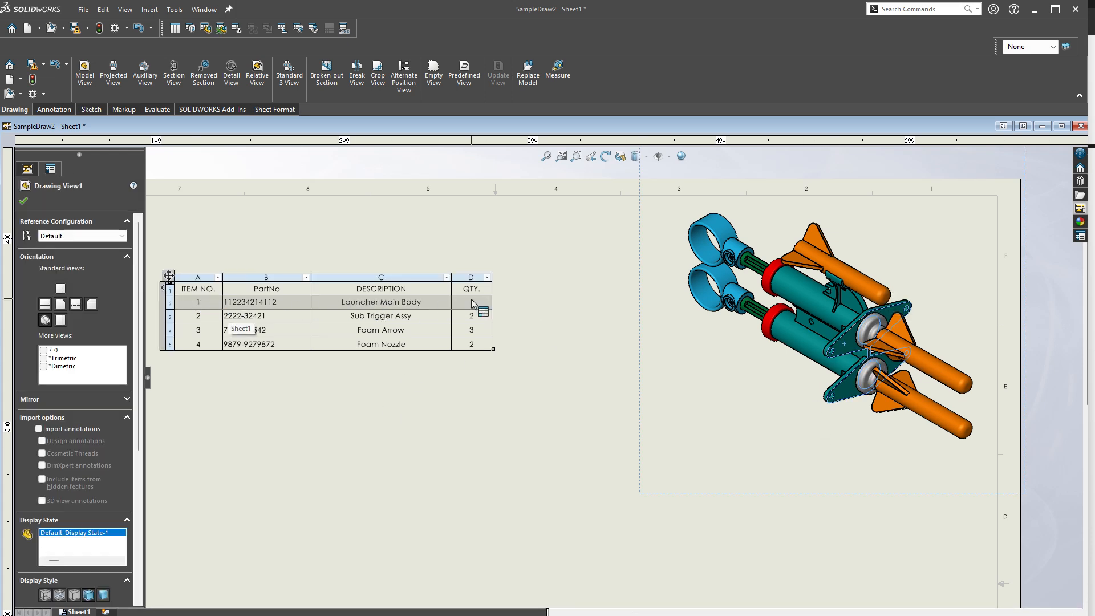
{"action": "key", "text": "alt+Tab"}
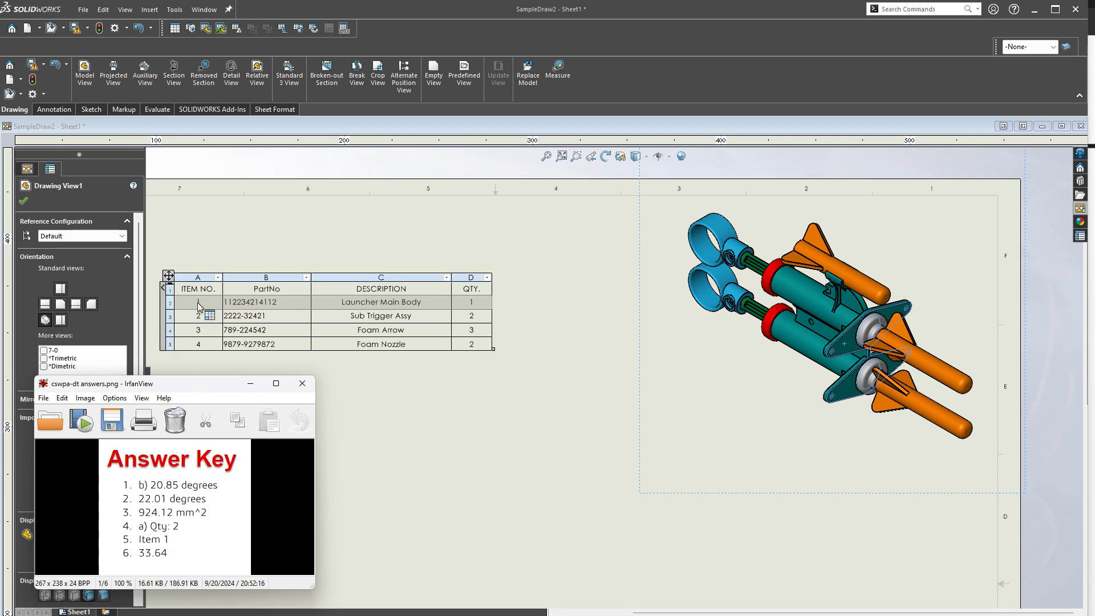
{"action": "key", "text": "alt+Tab"}
Step: Re-sort the BOM by PART NUMBER in ascending order using the Literal method
{"action": "left_click", "coordinate": [277, 304]}
{"action": "right_click", "coordinate": [278, 303]}
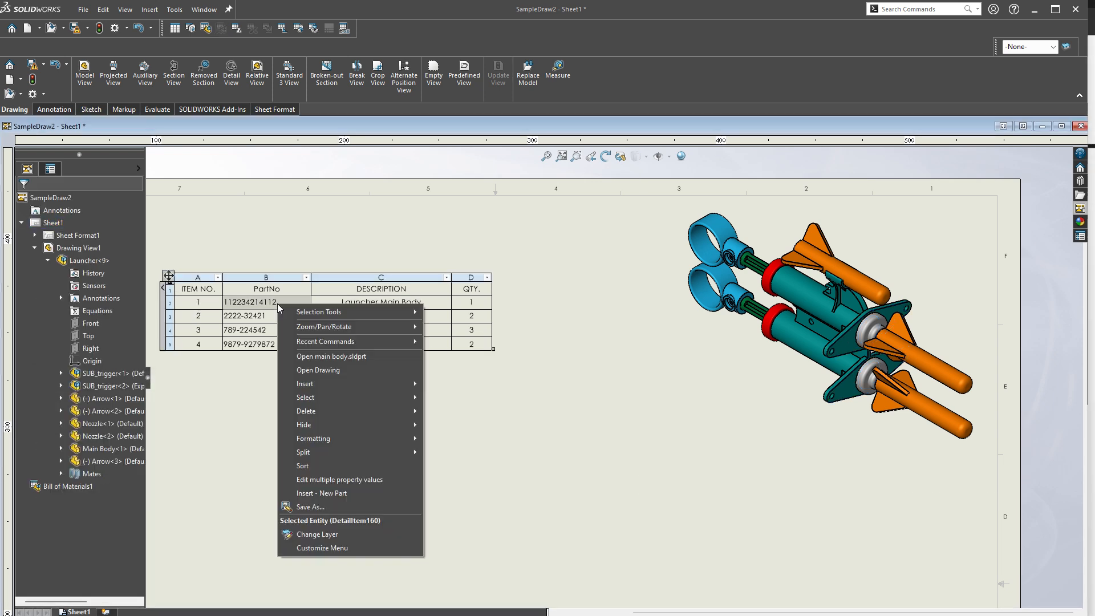
{"action": "left_click", "coordinate": [334, 467]}
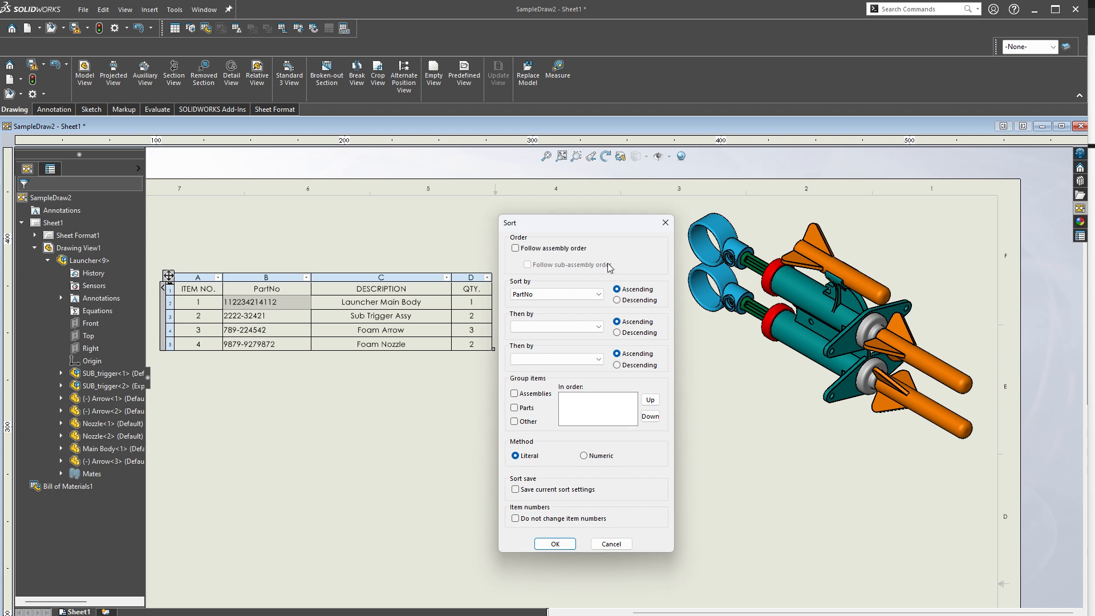
{"action": "left_click", "coordinate": [570, 294]}
{"action": "left_click", "coordinate": [548, 320]}
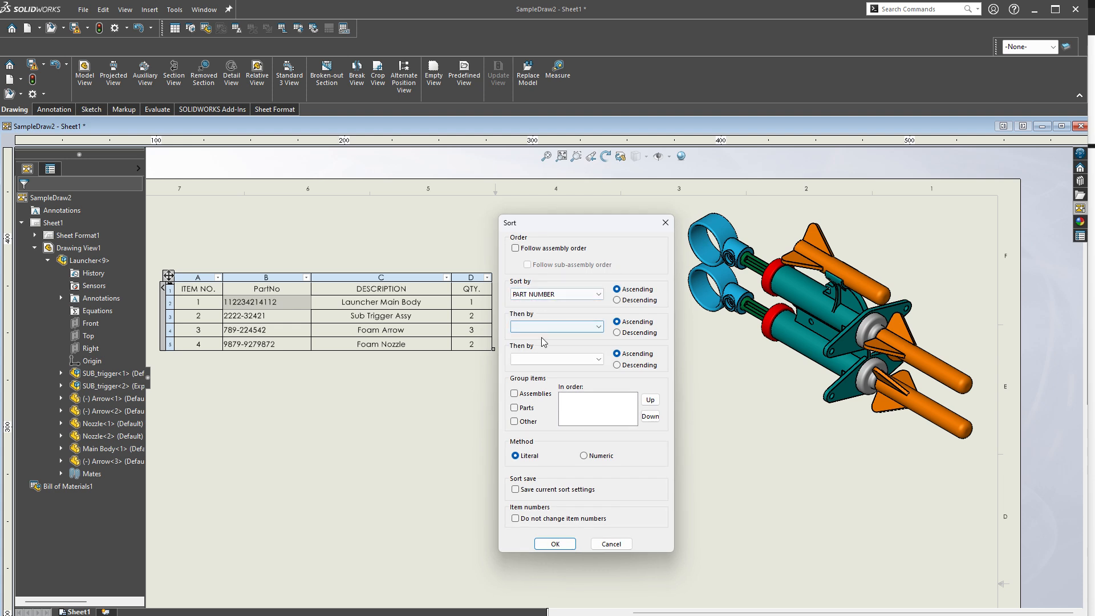
{"action": "left_click", "coordinate": [555, 543]}
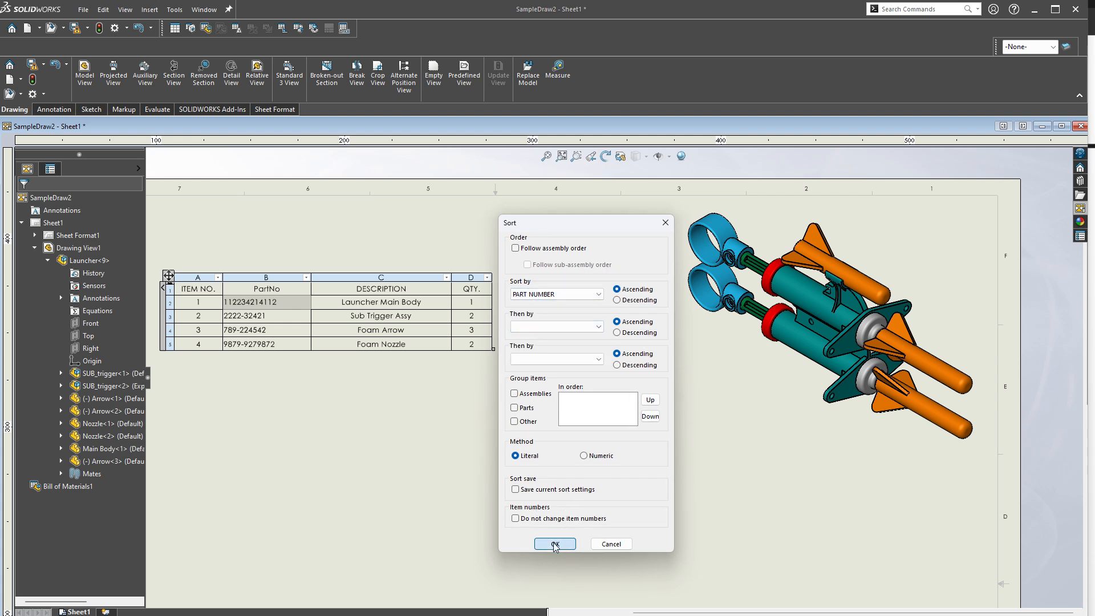
{"action": "left_click", "coordinate": [599, 450]}
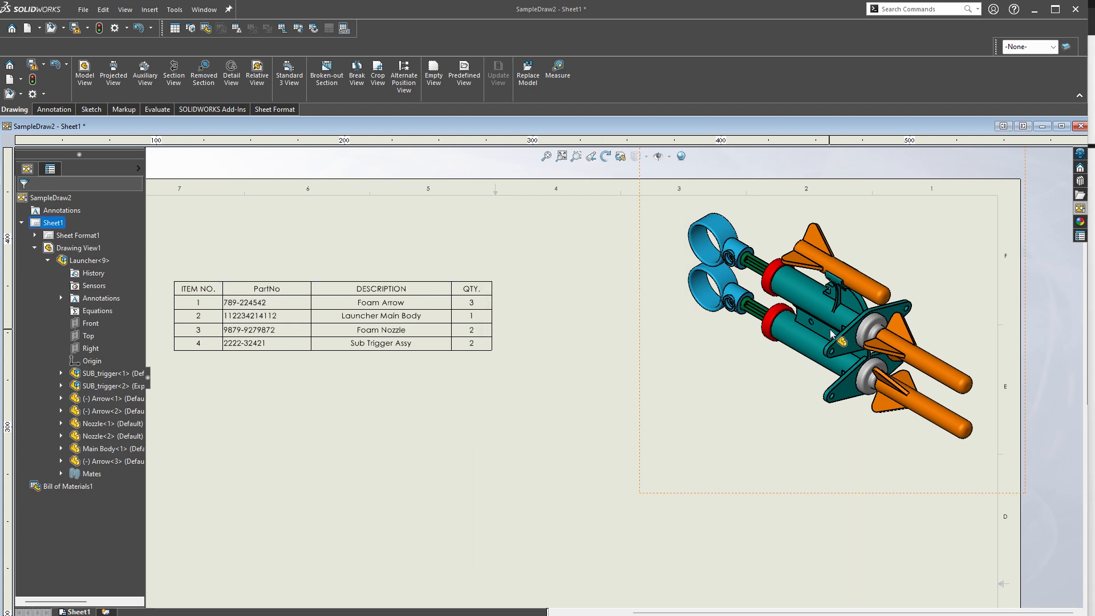
Step: Check component X's item number in the BOM sorted by PART NUMBER against the Question 5 answer key
{"action": "left_click", "coordinate": [883, 326]}
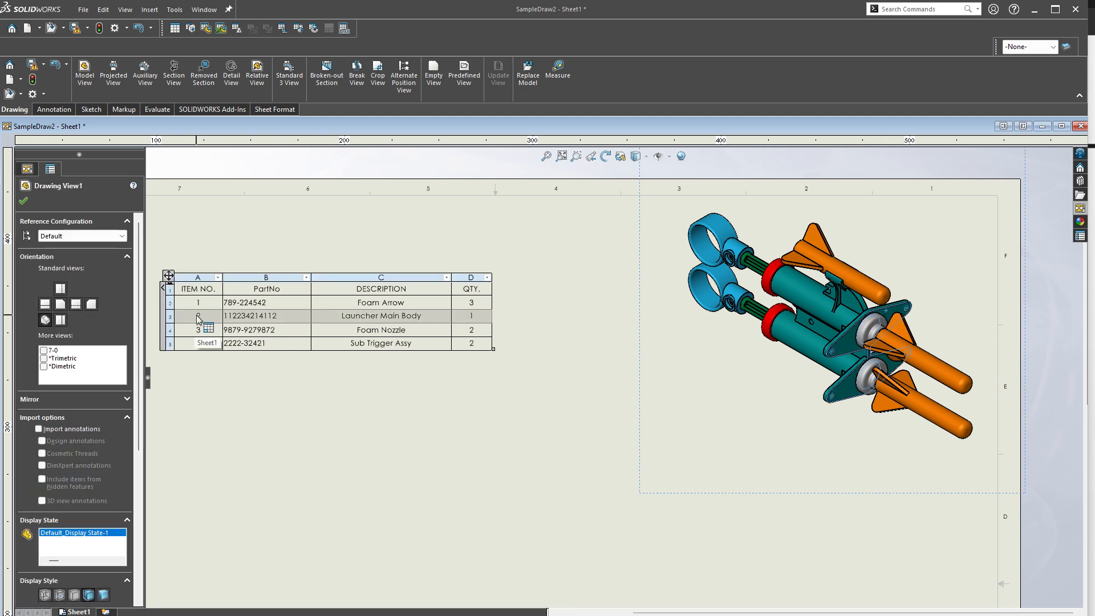
{"action": "key", "text": "alt+Tab"}
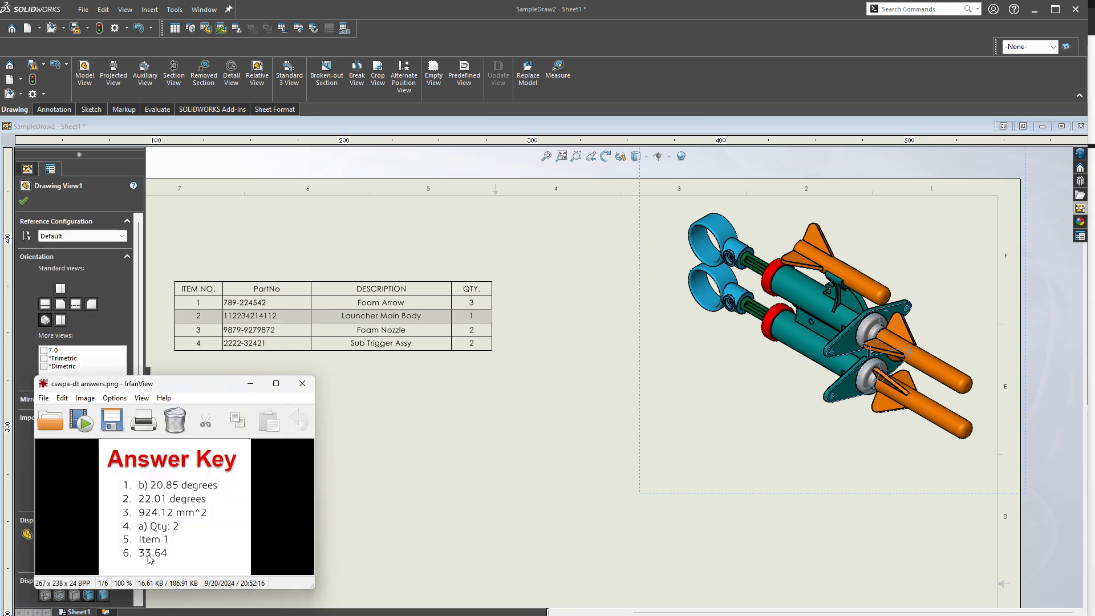
{"action": "left_click", "coordinate": [587, 444]}
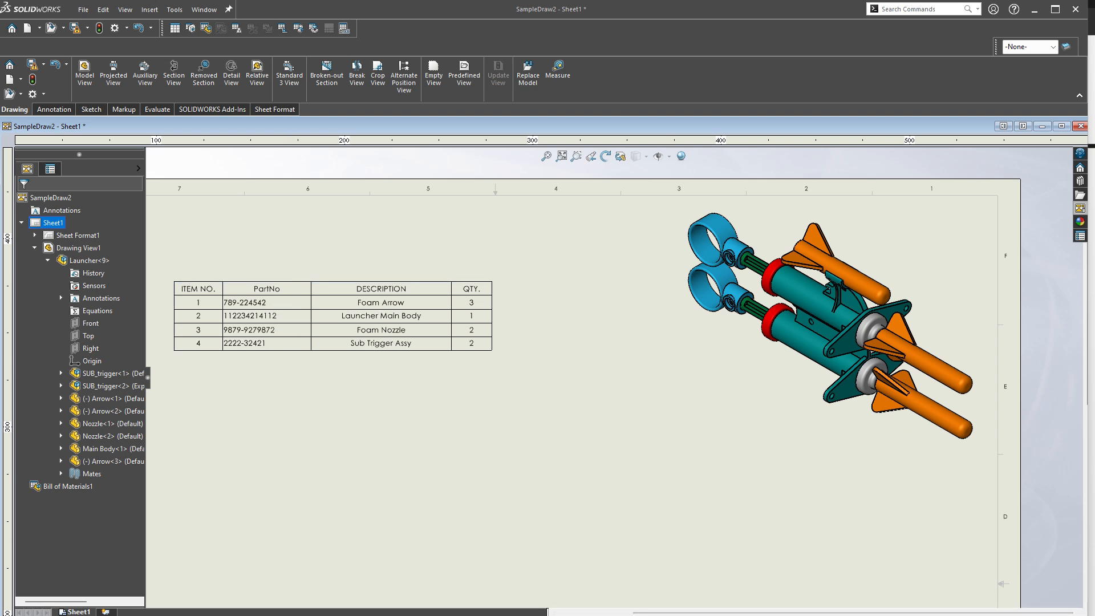
Step: Read the Question 6 Total Cost instructions and examine its reference BOM image in the exam PDF
{"action": "key", "text": "alt+Tab"}
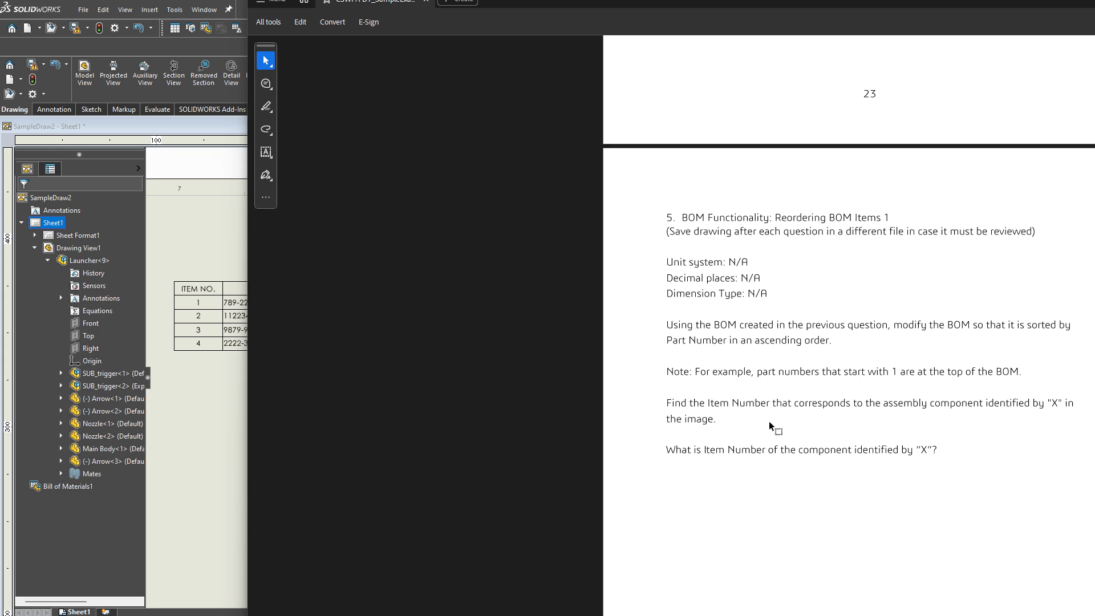
{"action": "scroll", "coordinate": [799, 468], "scroll_direction": "down", "scroll_amount": 10}
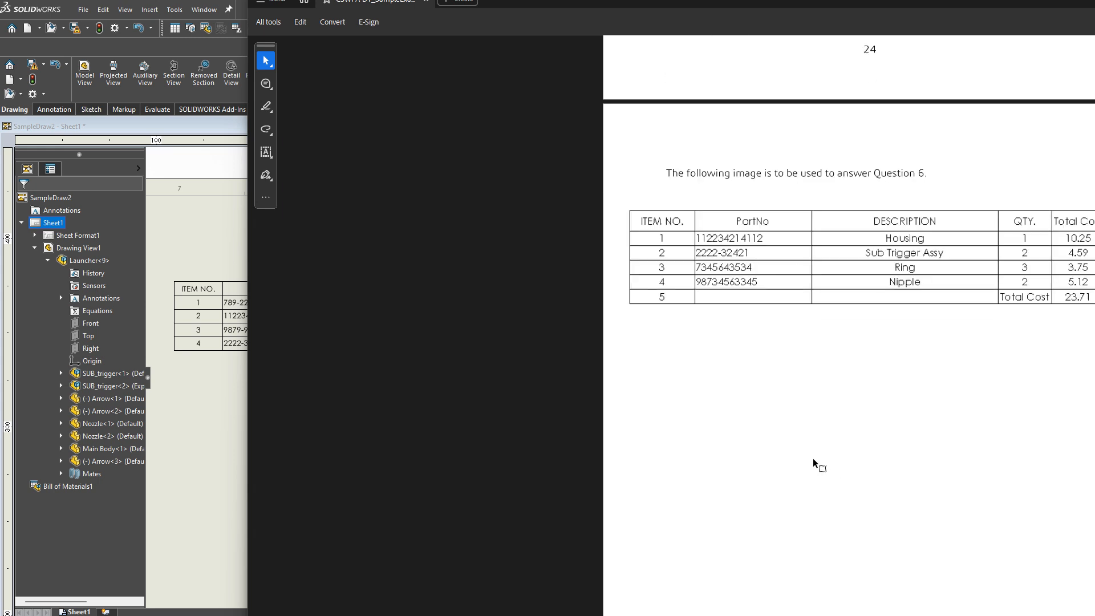
{"action": "scroll", "coordinate": [846, 345], "scroll_direction": "down", "scroll_amount": 10}
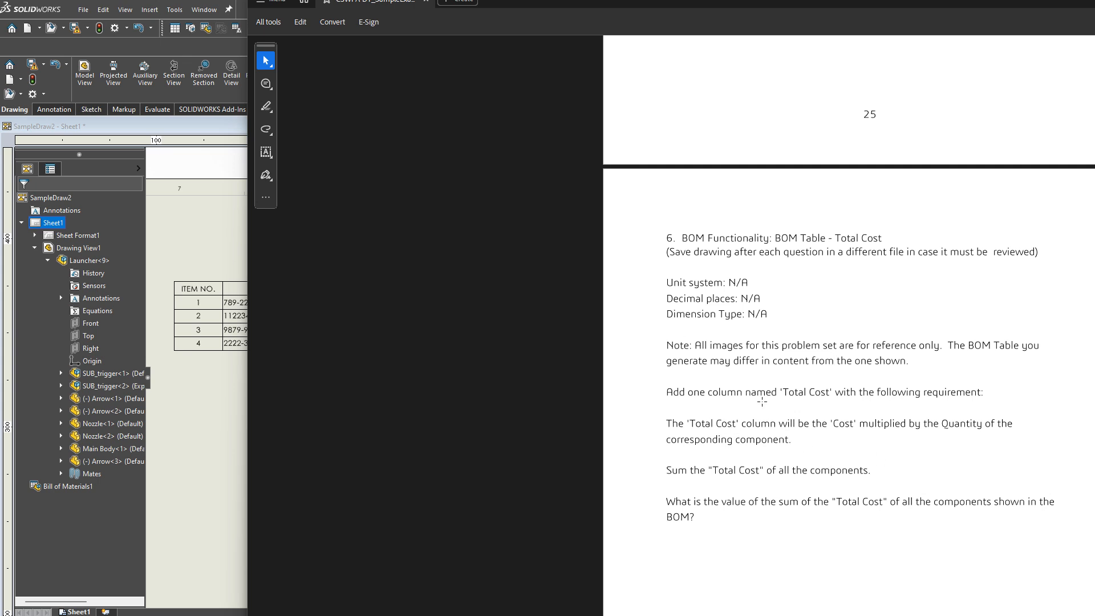
{"action": "scroll", "coordinate": [788, 392], "scroll_direction": "up", "scroll_amount": 10}
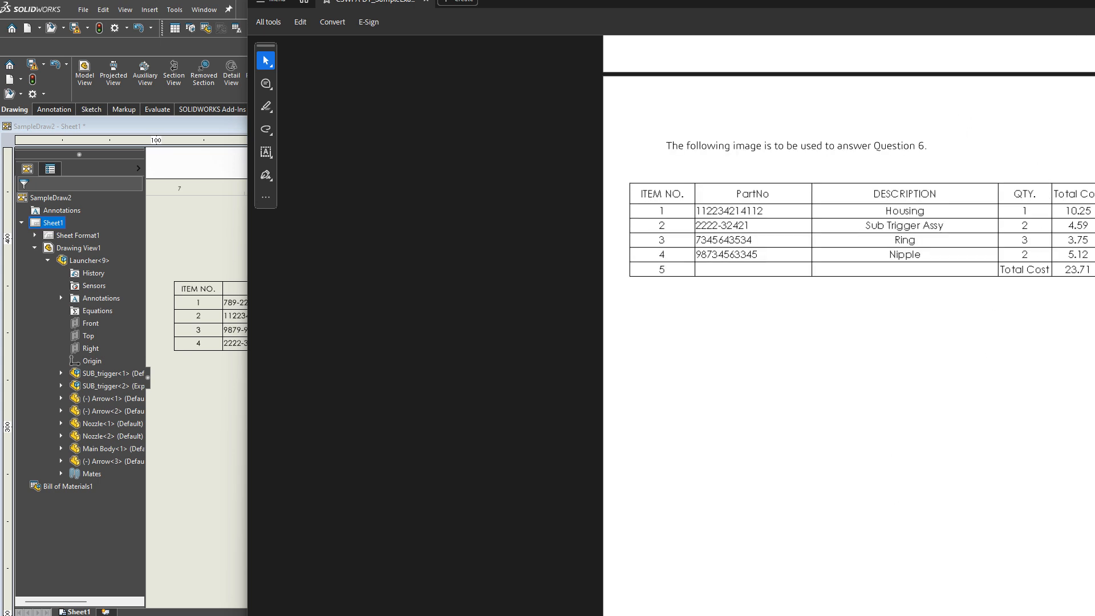
{"action": "left_click_drag", "start_coordinate": [1083, 1], "coordinate": [1045, 7]}
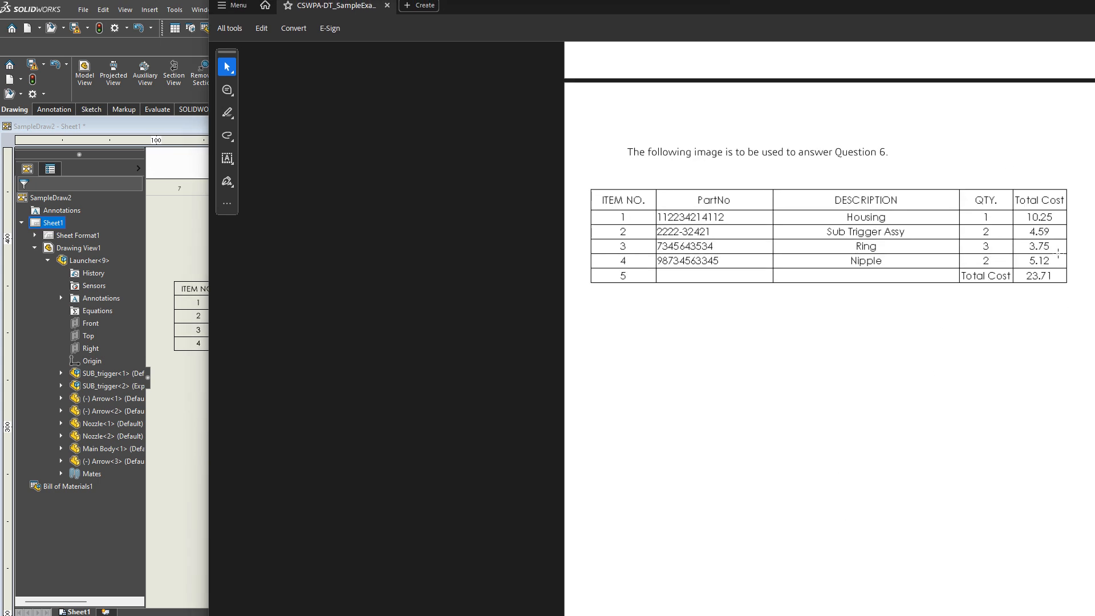
{"action": "scroll", "coordinate": [974, 388], "scroll_direction": "down", "scroll_amount": 10}
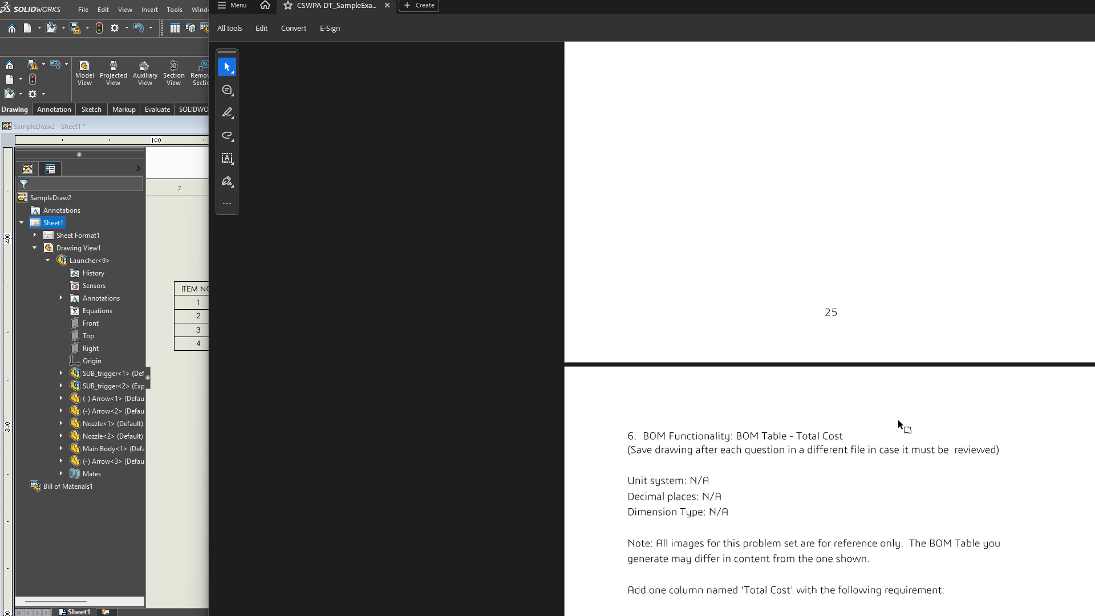
Step: Switch to the SOLIDWORKS drawing and insert two blank columns after the QTY. column of the Launcher BOM
{"action": "left_click", "coordinate": [183, 443]}
{"action": "left_click", "coordinate": [510, 279]}
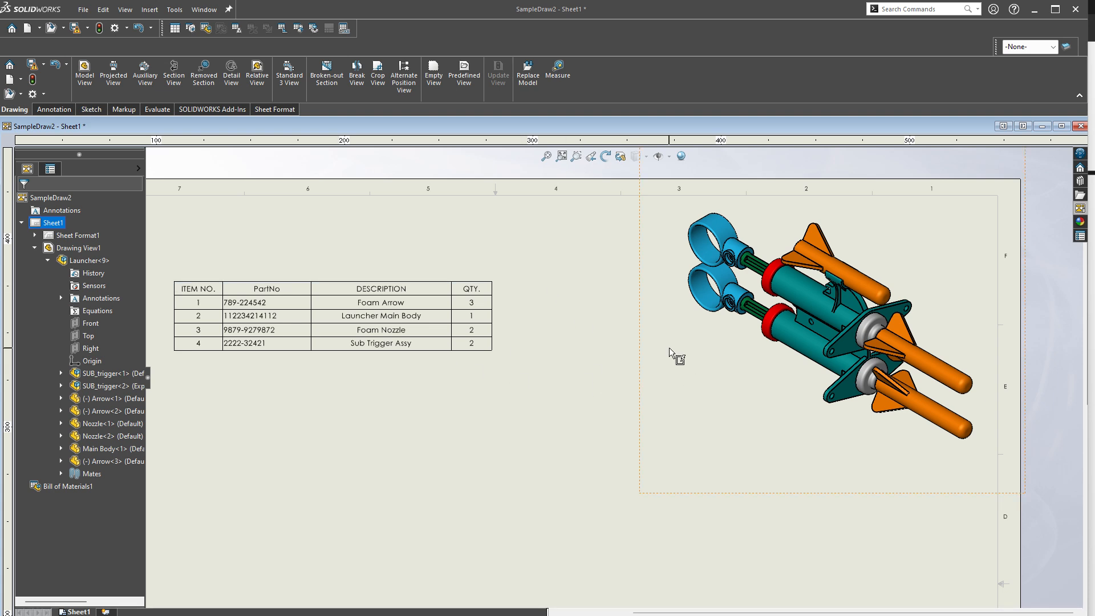
{"action": "right_click", "coordinate": [472, 289]}
{"action": "mouse_move", "coordinate": [533, 341]}
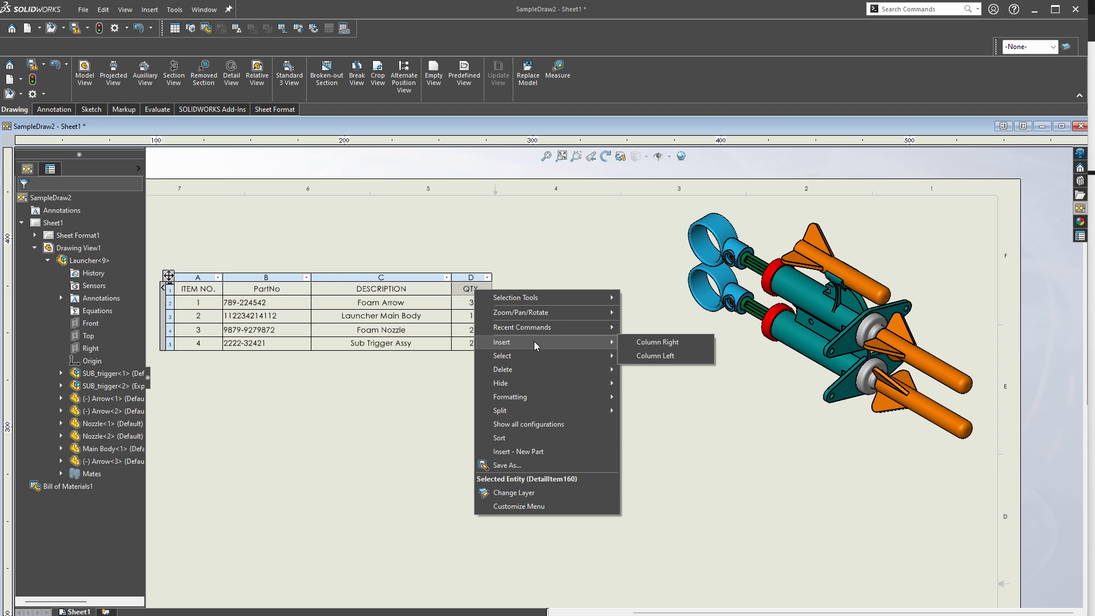
{"action": "left_click", "coordinate": [662, 342]}
{"action": "right_click", "coordinate": [518, 294]}
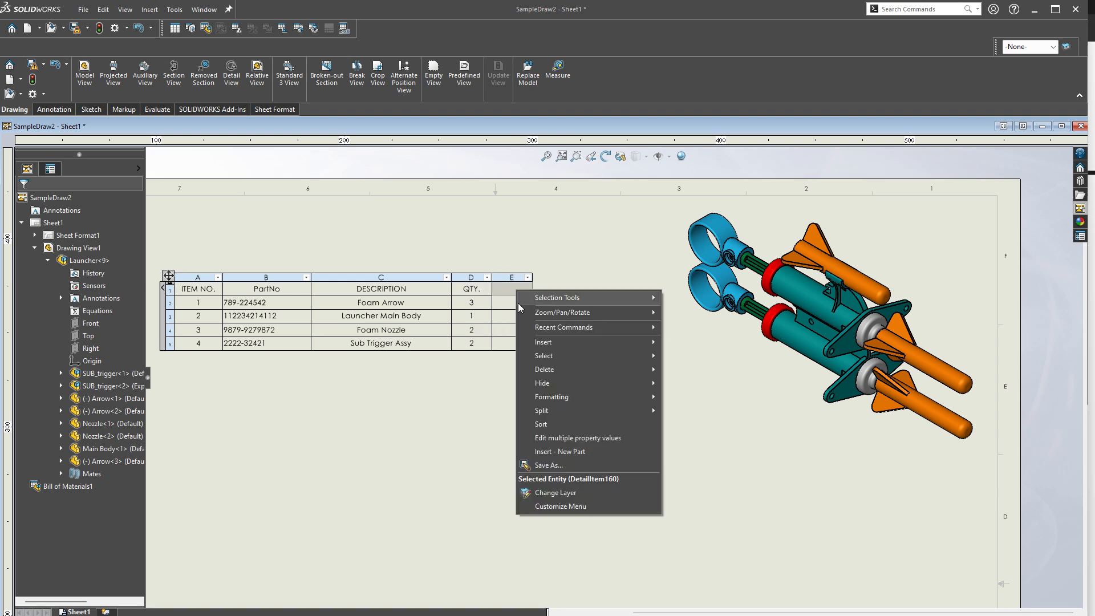
{"action": "mouse_move", "coordinate": [559, 343]}
{"action": "left_click", "coordinate": [706, 344]}
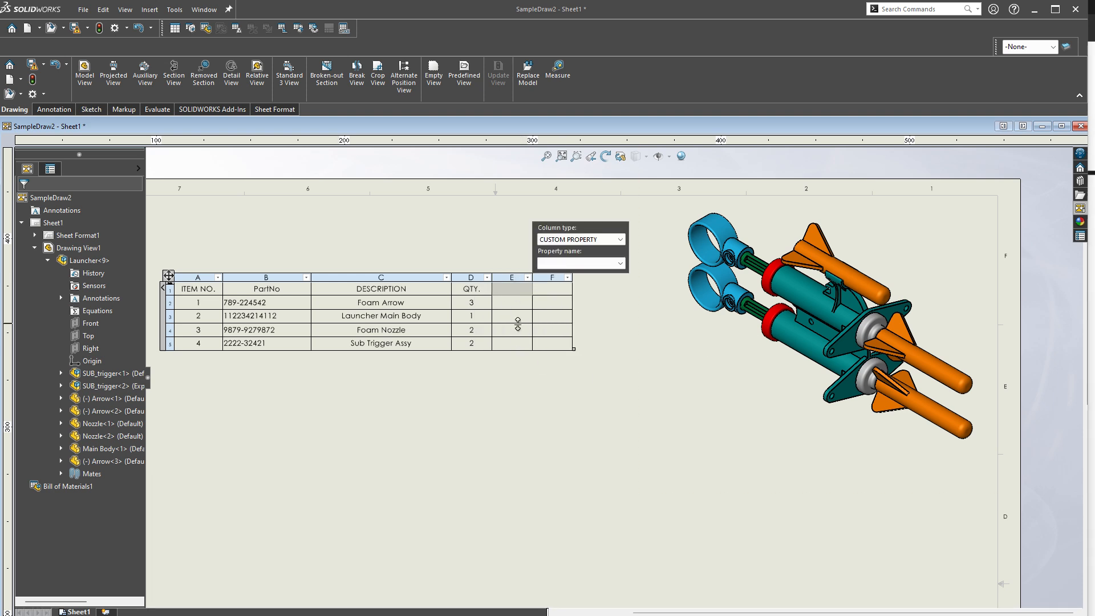
Step: Link the first blank column, next to QTY., to the Cost custom property
{"action": "left_click", "coordinate": [506, 277]}
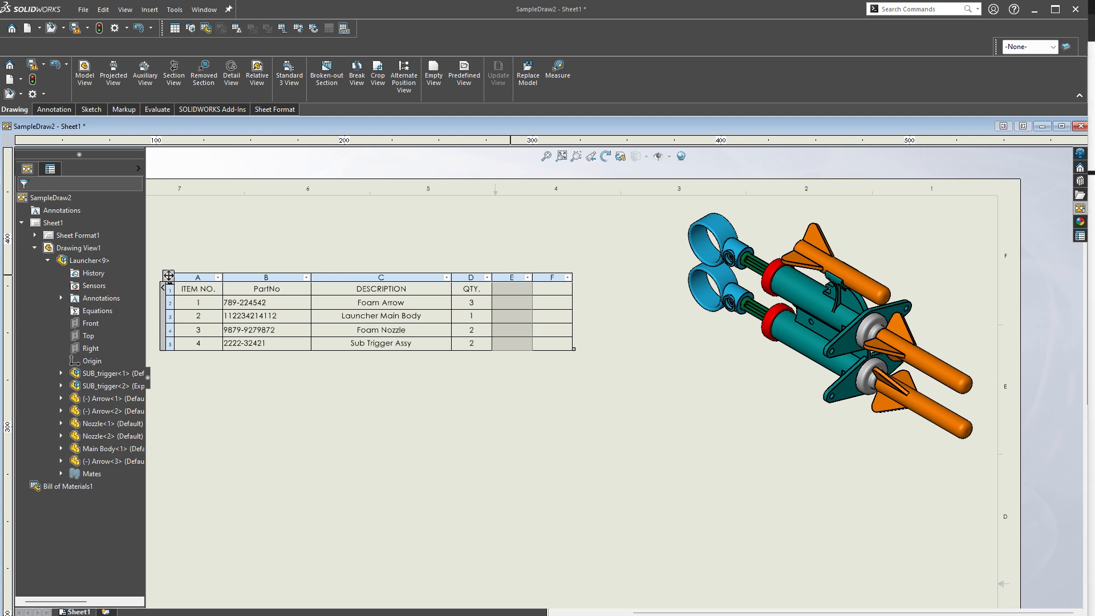
{"action": "left_click", "coordinate": [485, 263]}
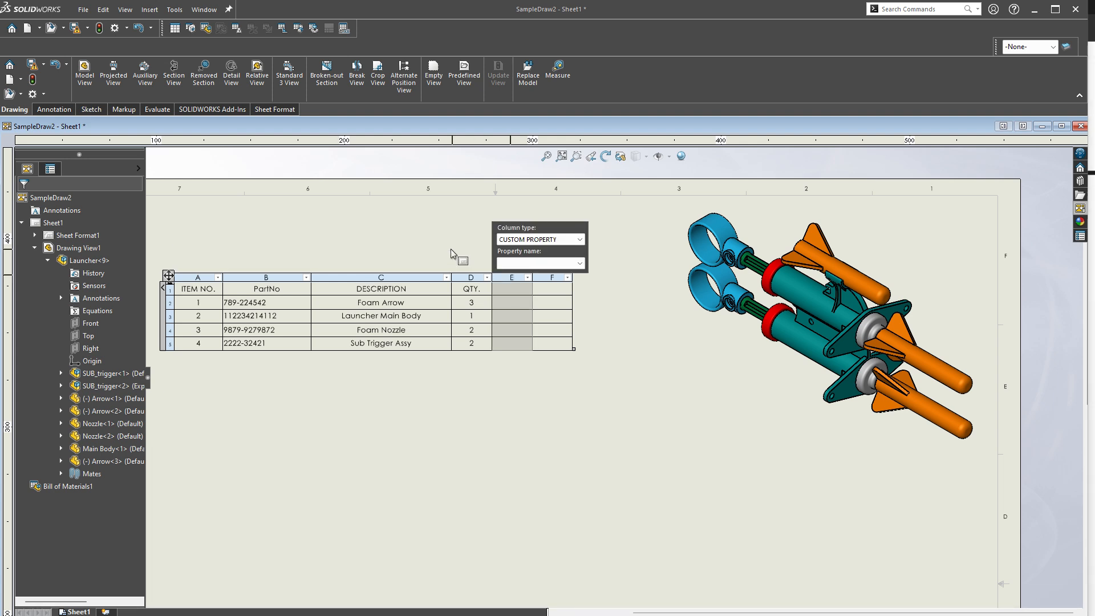
{"action": "left_click", "coordinate": [554, 266]}
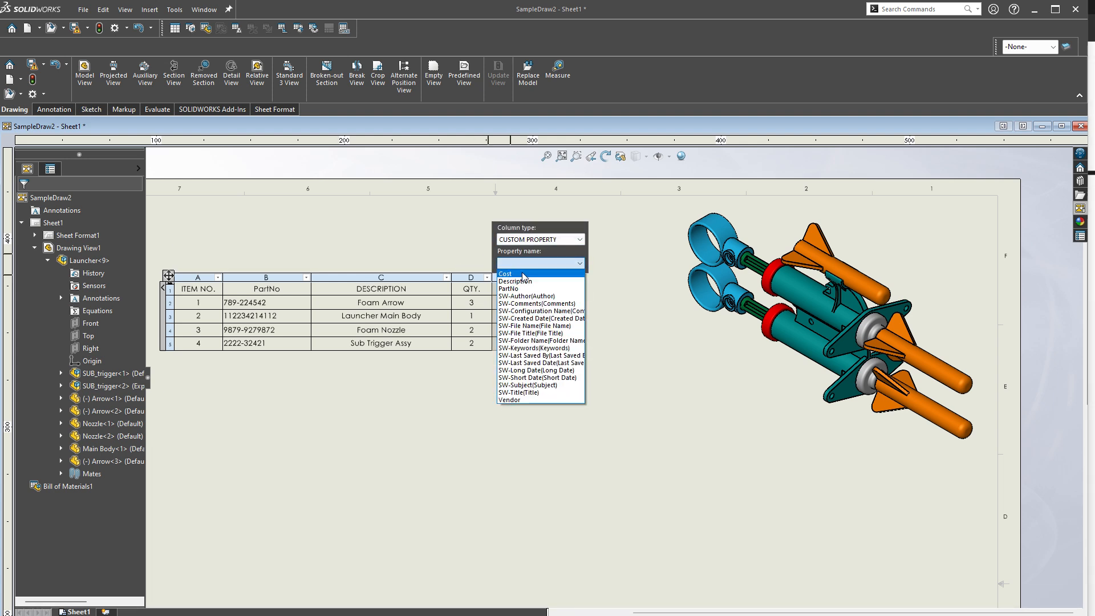
{"action": "left_click", "coordinate": [523, 273]}
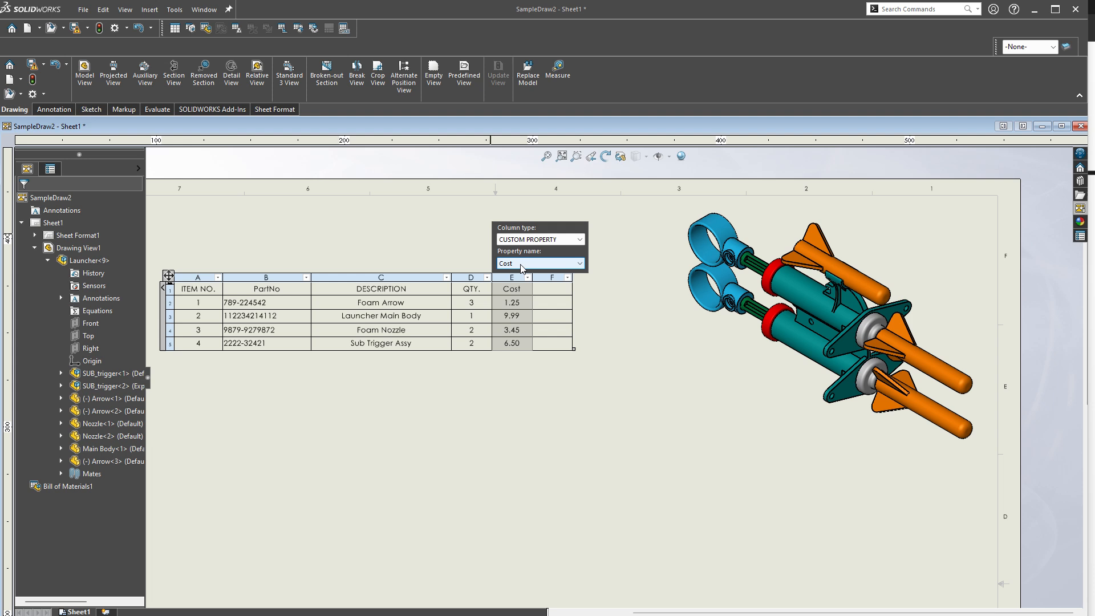
{"action": "left_click", "coordinate": [554, 430]}
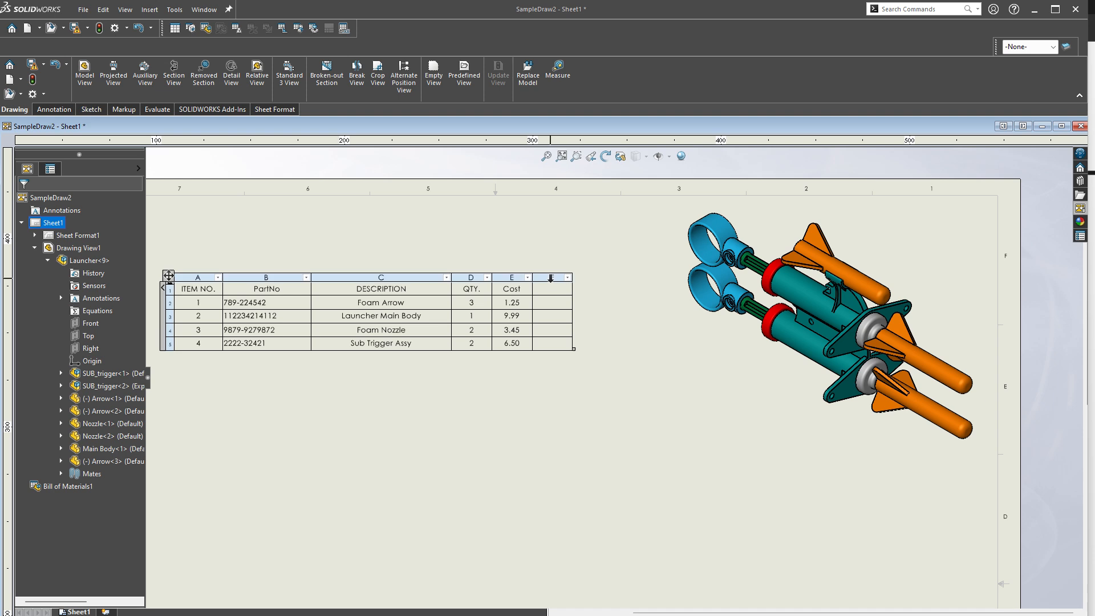
Step: Fill the last blank BOM column with an equation multiplying the Cost property by the QTY. column, with precision 2
{"action": "left_click", "coordinate": [544, 277]}
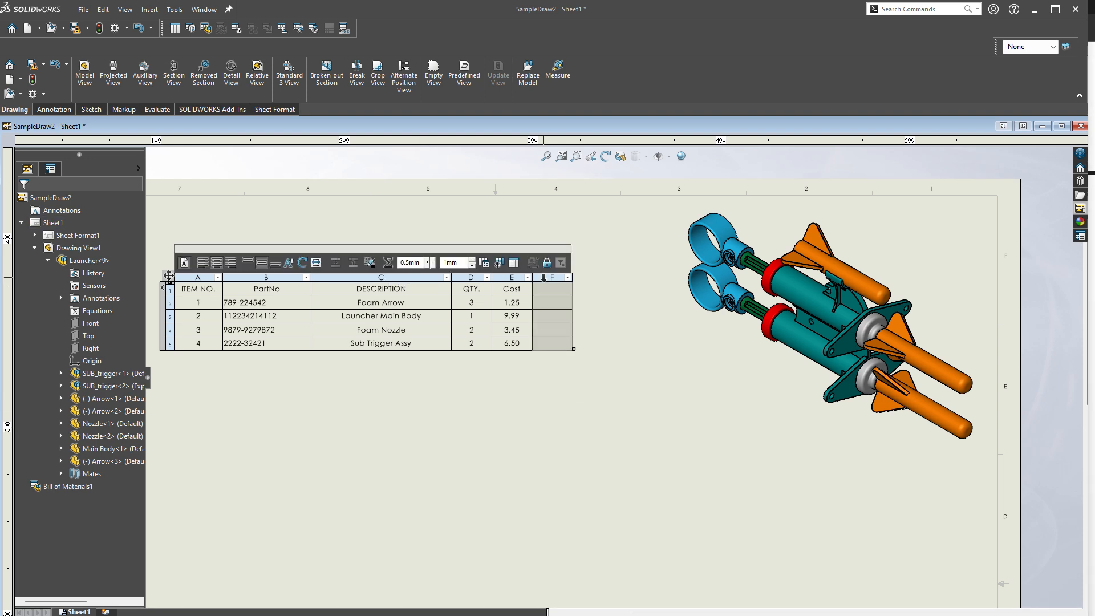
{"action": "left_click", "coordinate": [388, 263]}
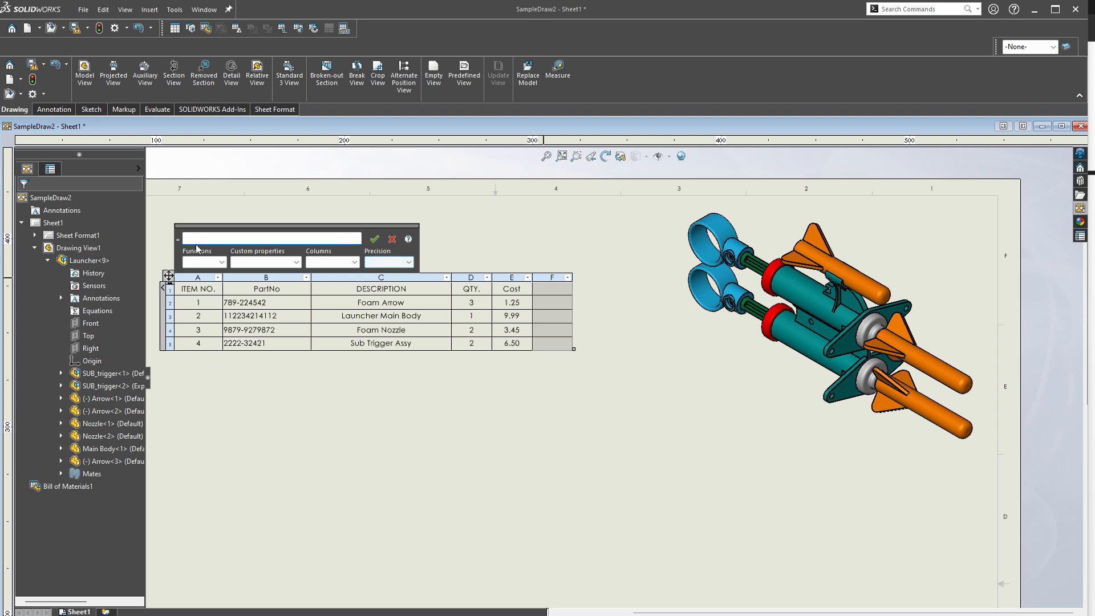
{"action": "left_click", "coordinate": [294, 263]}
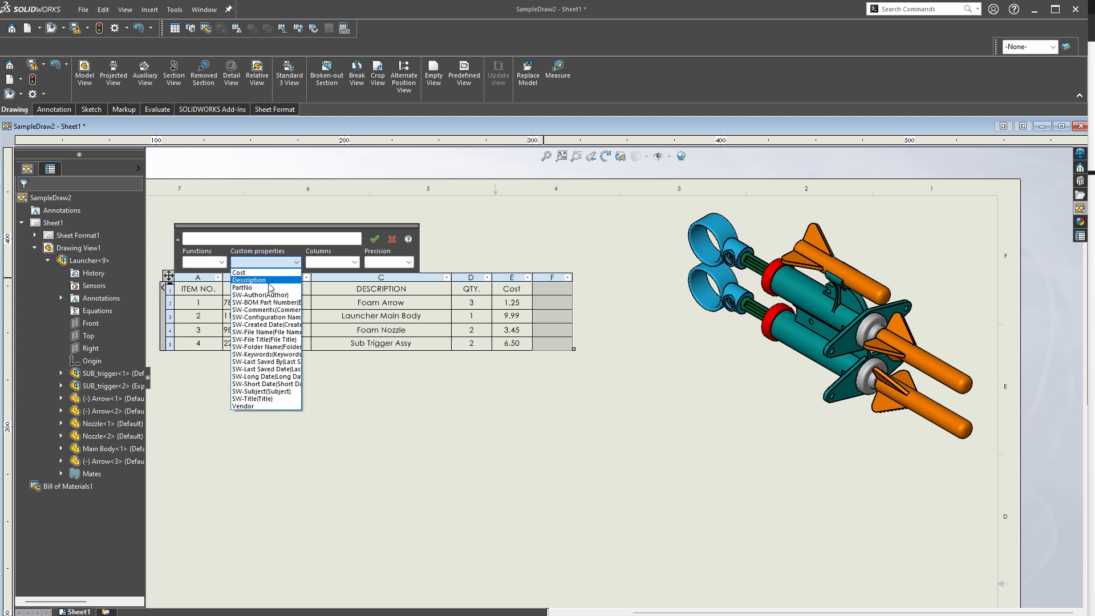
{"action": "left_click", "coordinate": [250, 274]}
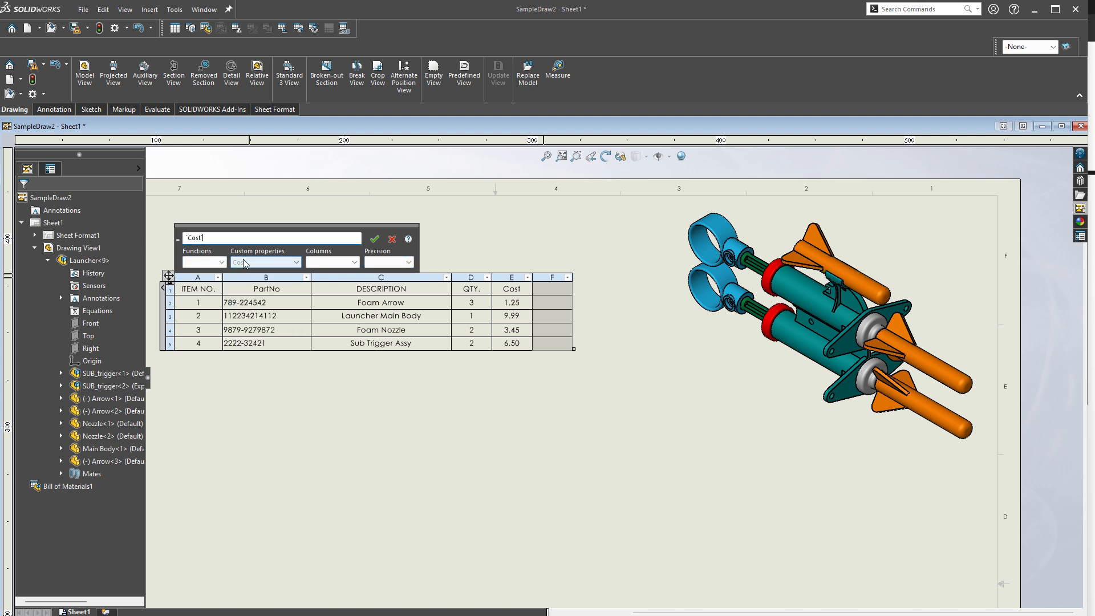
{"action": "left_click", "coordinate": [355, 261]}
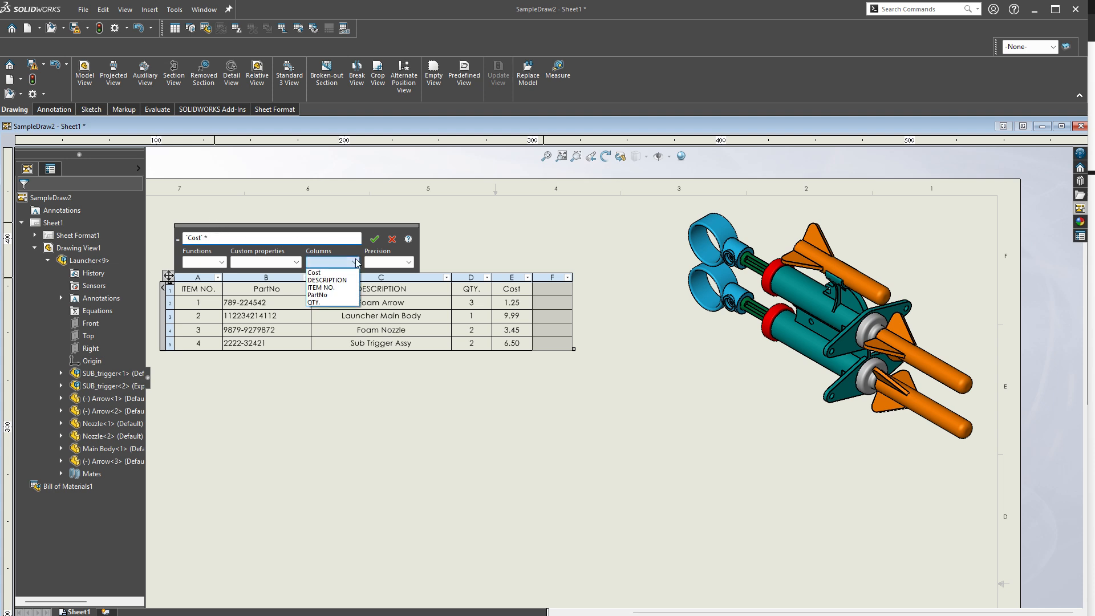
{"action": "left_click", "coordinate": [323, 303]}
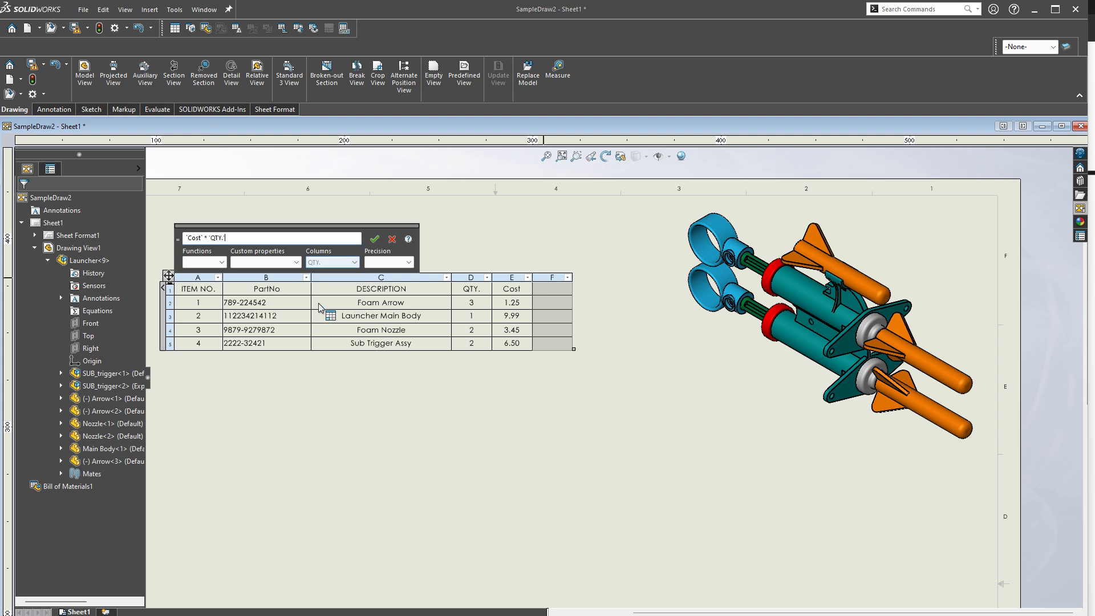
{"action": "left_click", "coordinate": [388, 261]}
{"action": "left_click", "coordinate": [392, 286]}
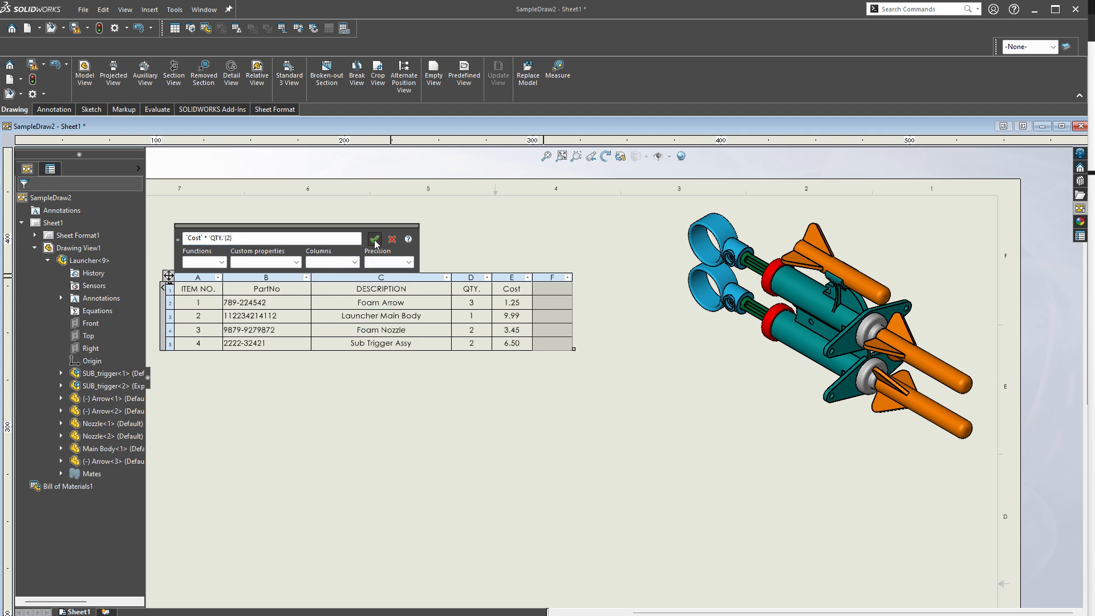
{"action": "left_click", "coordinate": [375, 240]}
{"action": "left_click", "coordinate": [598, 355]}
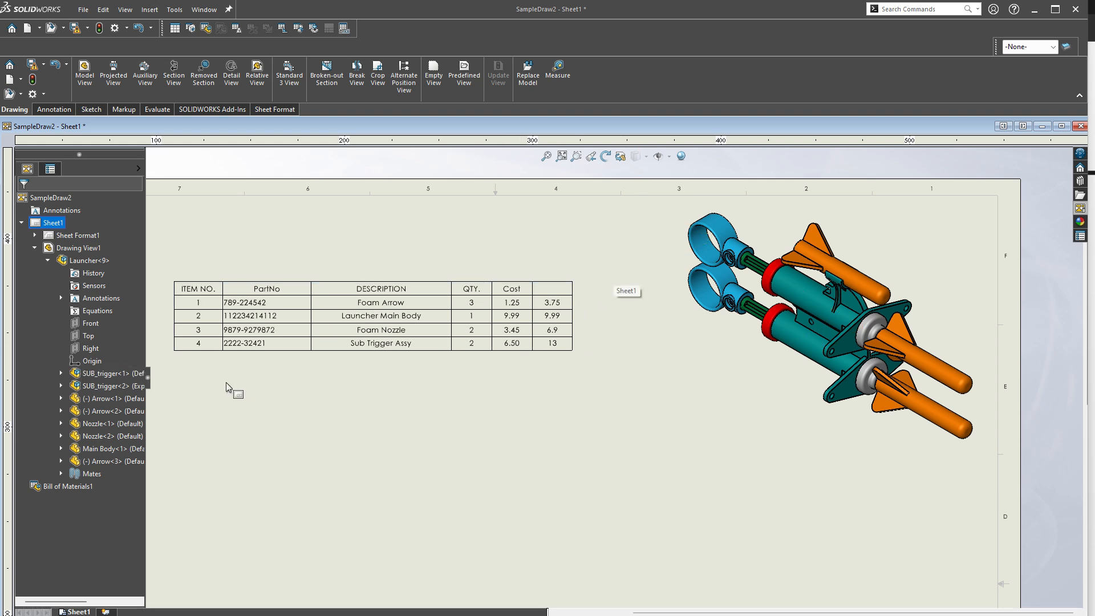
Step: Review Question 6's reference BOM in the exam PDF and insert an empty row below the Sub Trigger Assy row
{"action": "key", "text": "alt+Tab"}
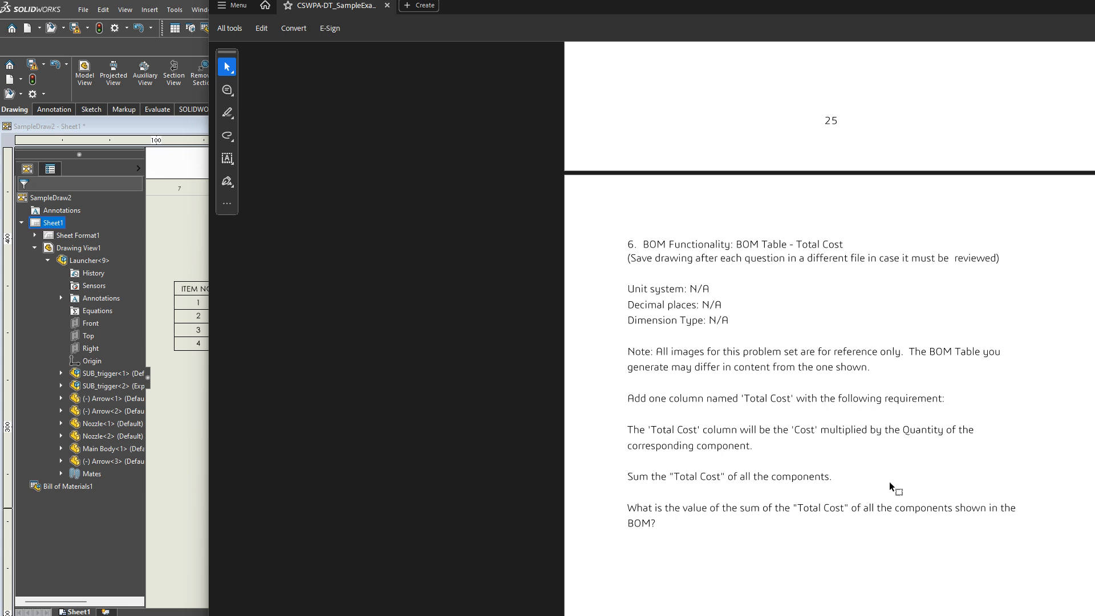
{"action": "scroll", "coordinate": [731, 446], "scroll_direction": "up", "scroll_amount": 9}
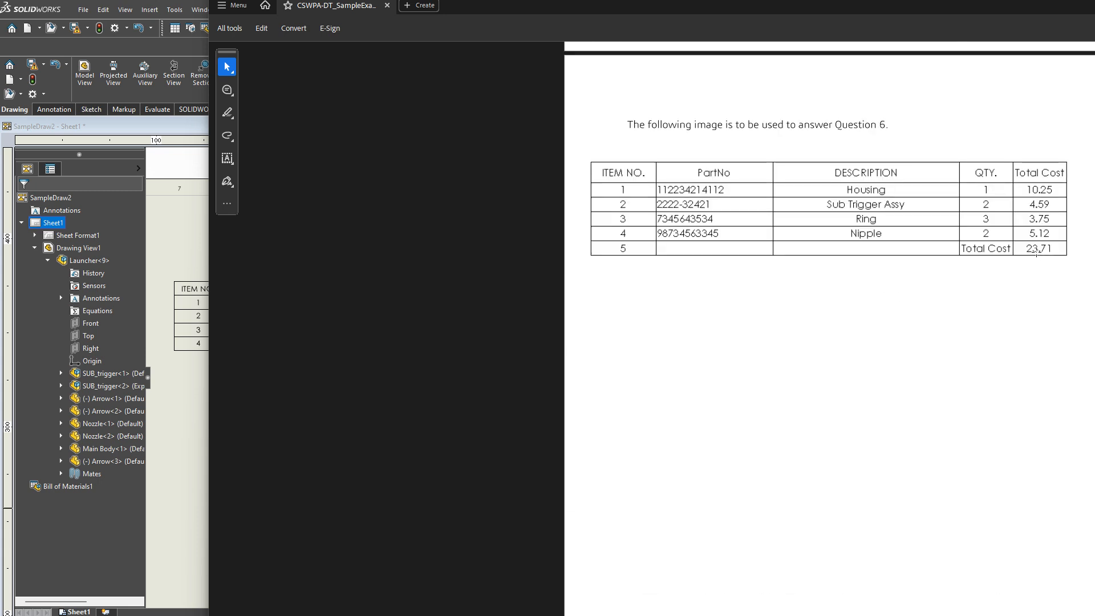
{"action": "scroll", "coordinate": [1056, 250], "scroll_direction": "down", "scroll_amount": 9}
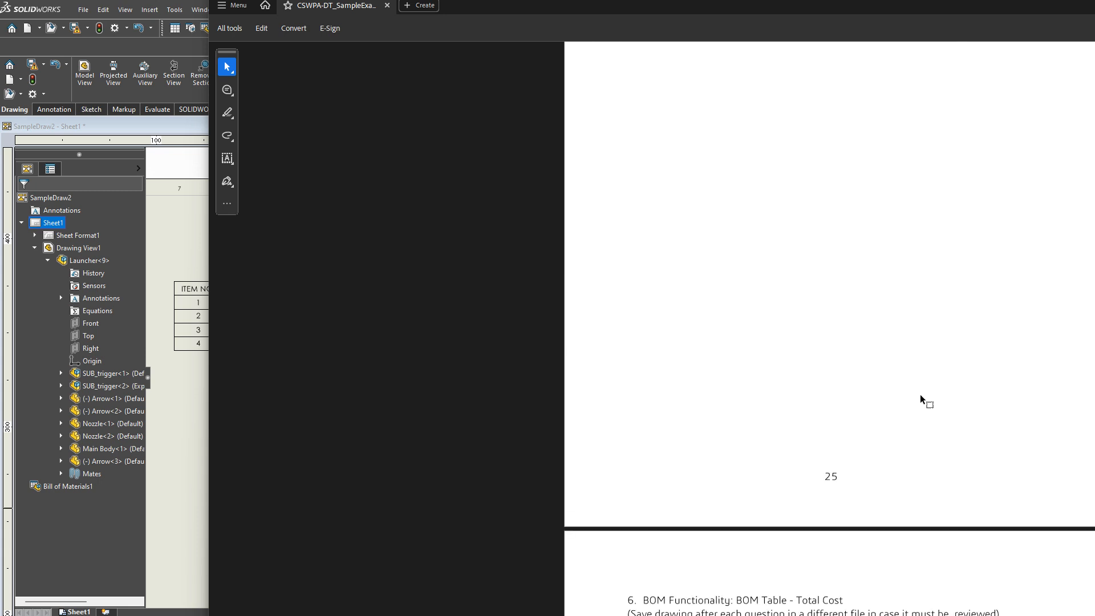
{"action": "left_click", "coordinate": [137, 122]}
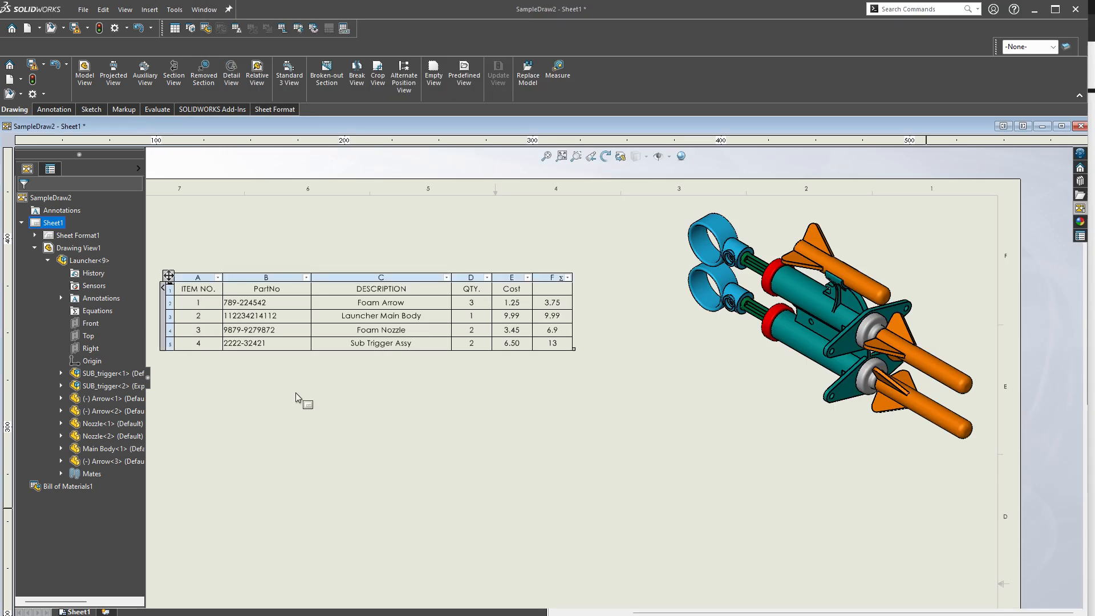
{"action": "right_click", "coordinate": [265, 345]}
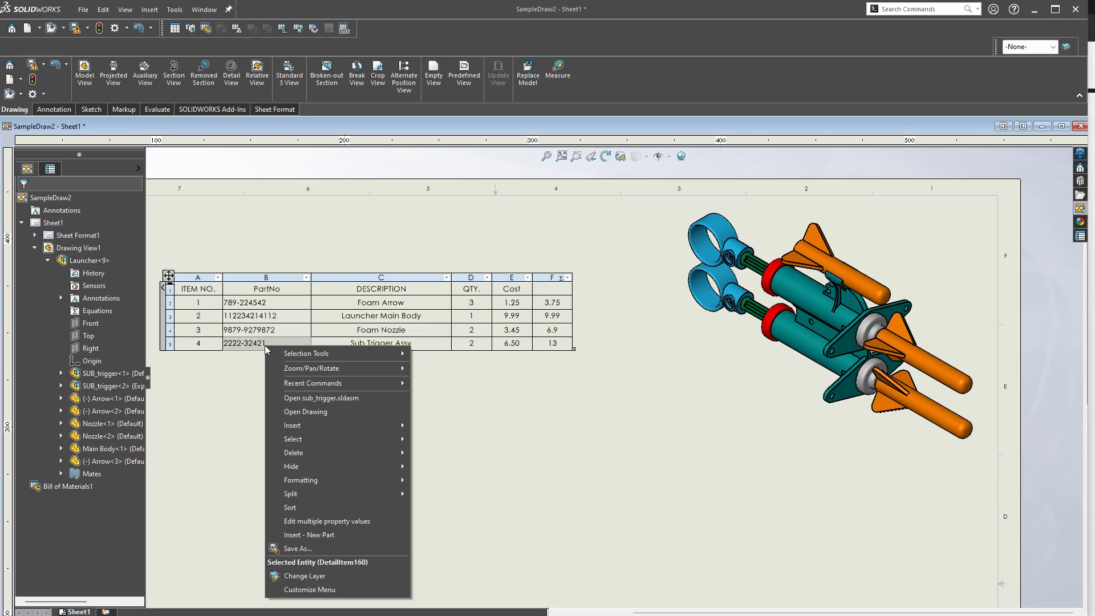
{"action": "mouse_move", "coordinate": [360, 426]}
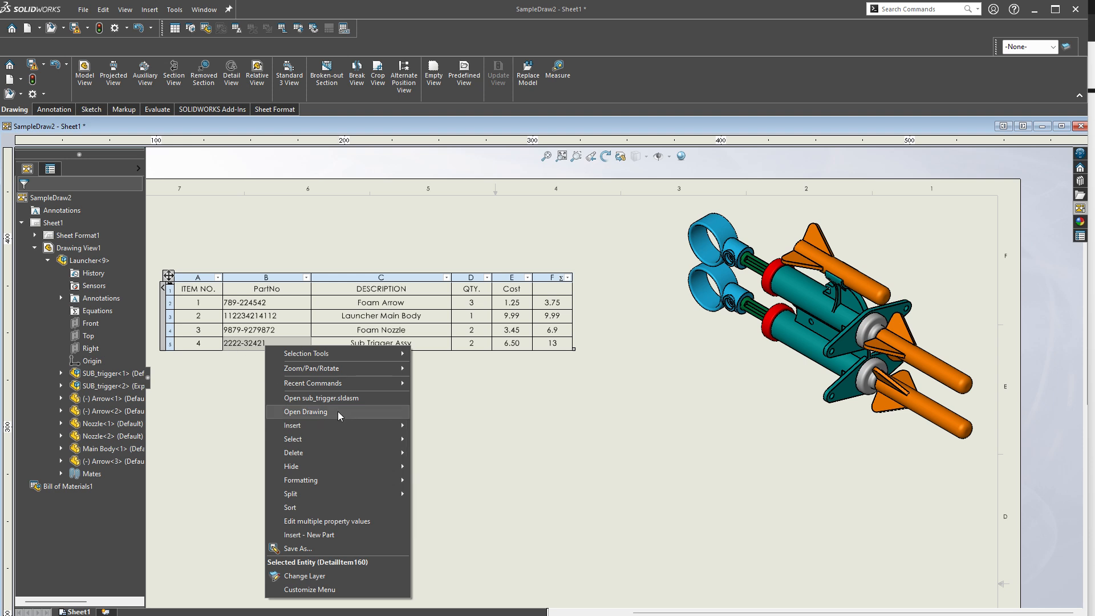
{"action": "left_click", "coordinate": [461, 471]}
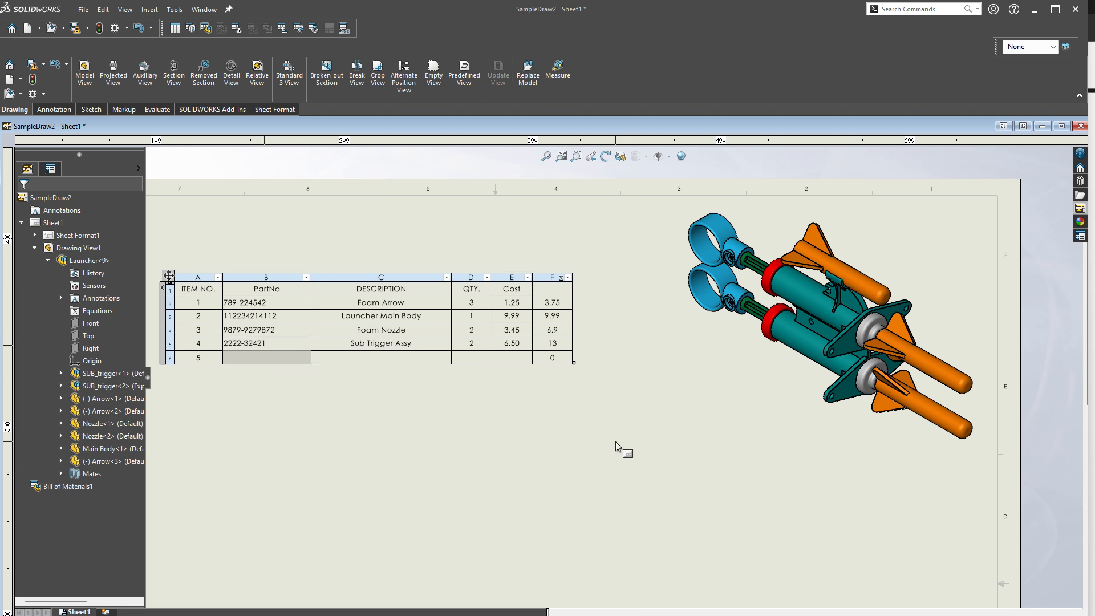
Step: Enter the equation SUM(F2:F5) in column F of the new row and check the total against the Question 6 answer key
{"action": "left_click", "coordinate": [552, 357]}
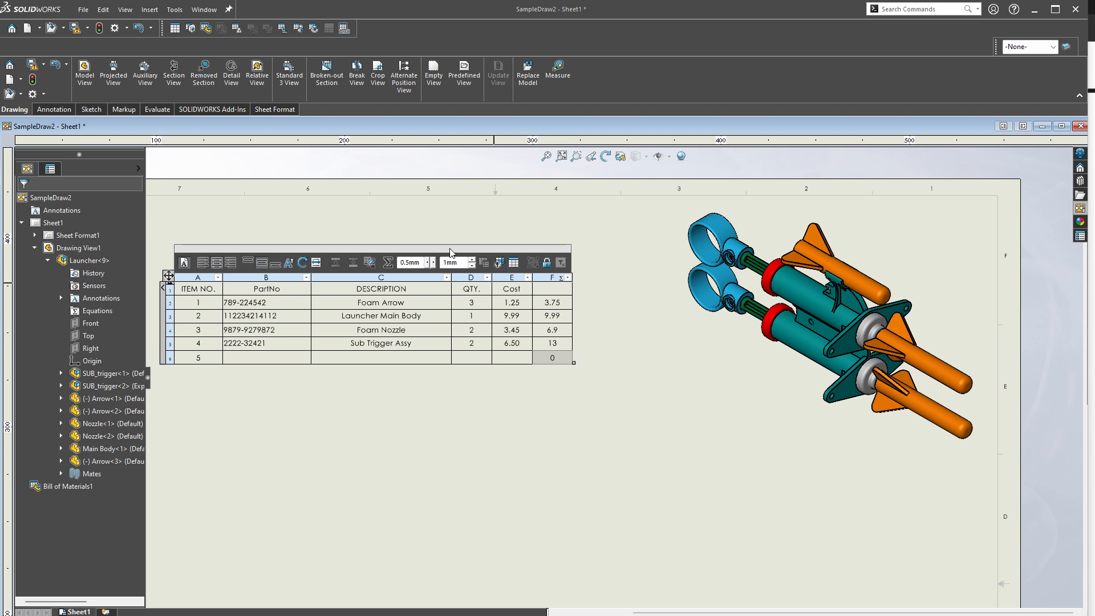
{"action": "left_click", "coordinate": [389, 263]}
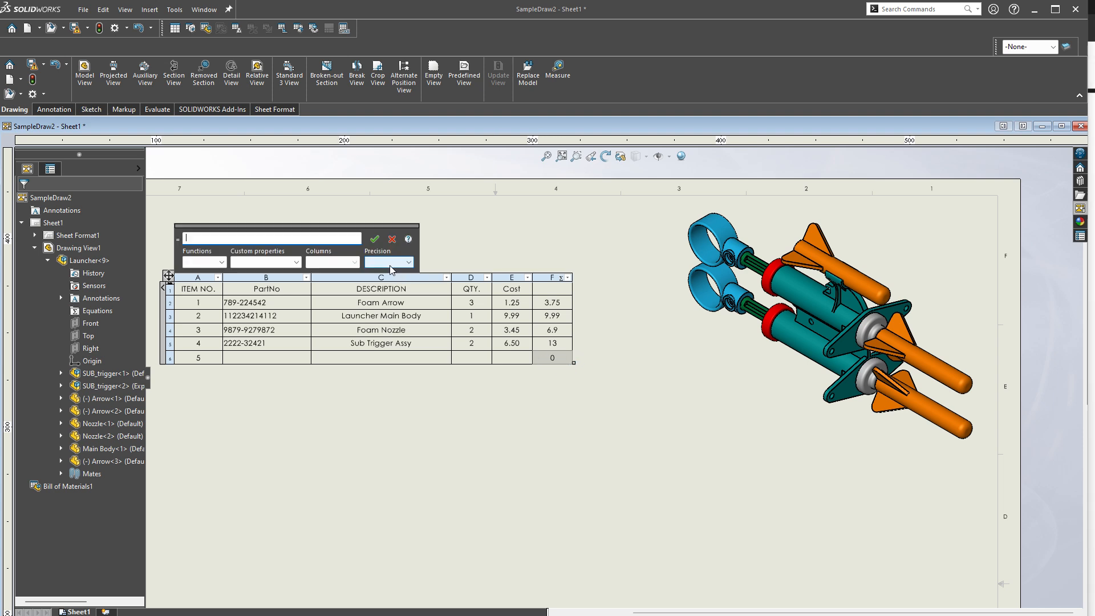
{"action": "left_click", "coordinate": [220, 262]}
{"action": "left_click", "coordinate": [193, 309]}
{"action": "left_click", "coordinate": [202, 239]}
{"action": "left_click_drag", "start_coordinate": [552, 302], "coordinate": [552, 339]}
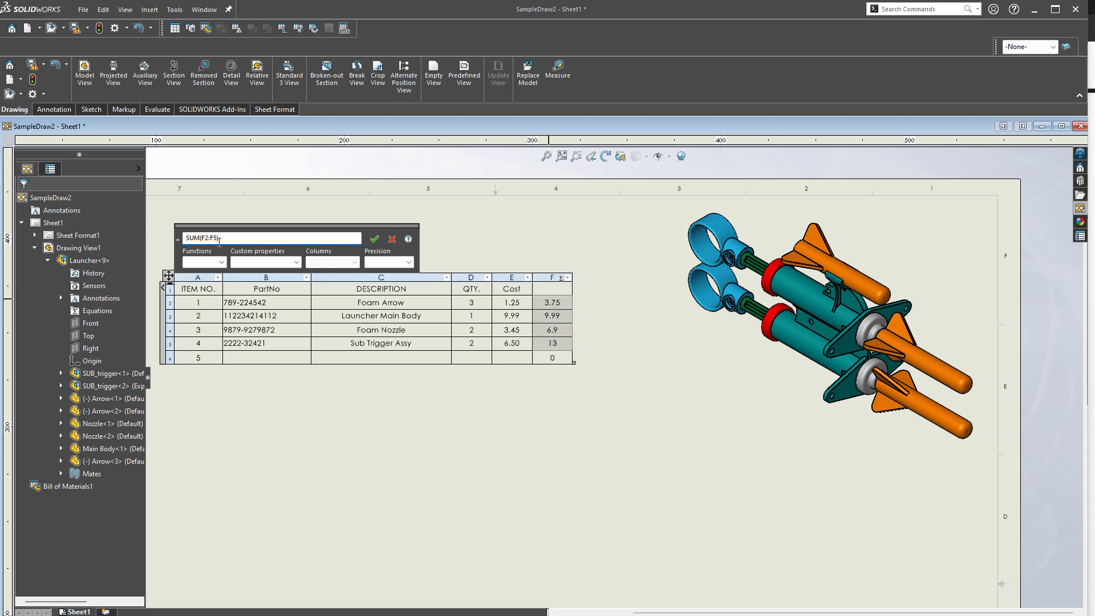
{"action": "left_click", "coordinate": [376, 239]}
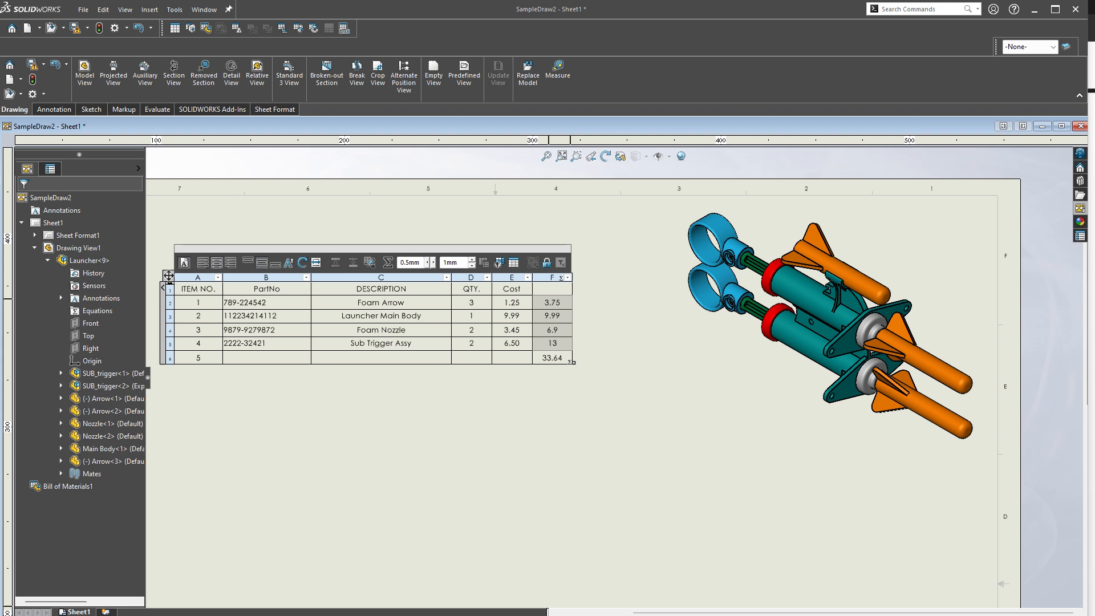
{"action": "key", "text": "alt+Tab"}
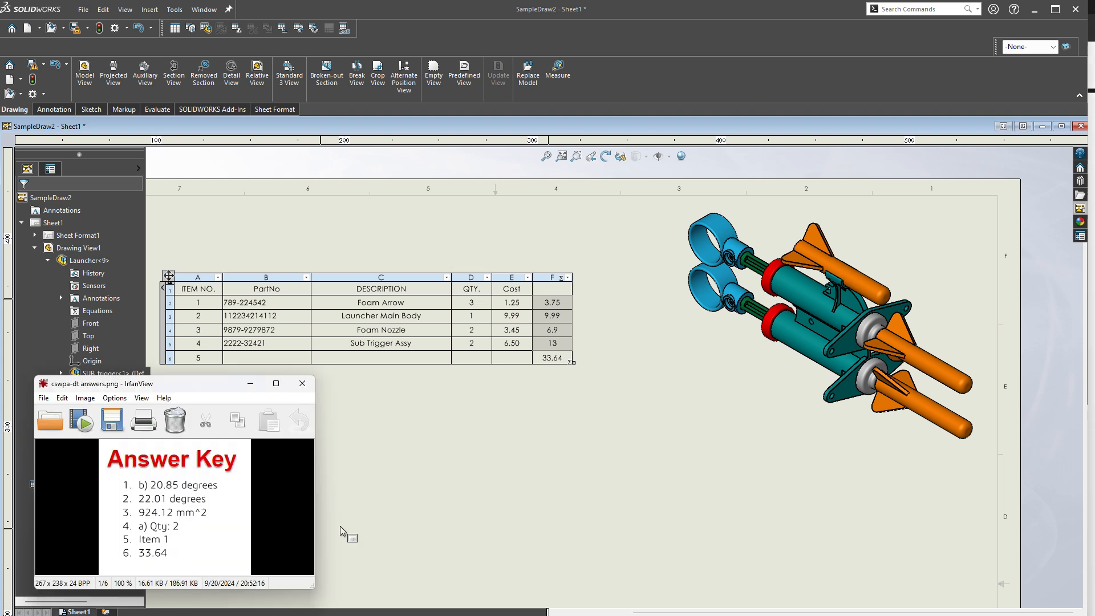
{"action": "left_click", "coordinate": [656, 519]}
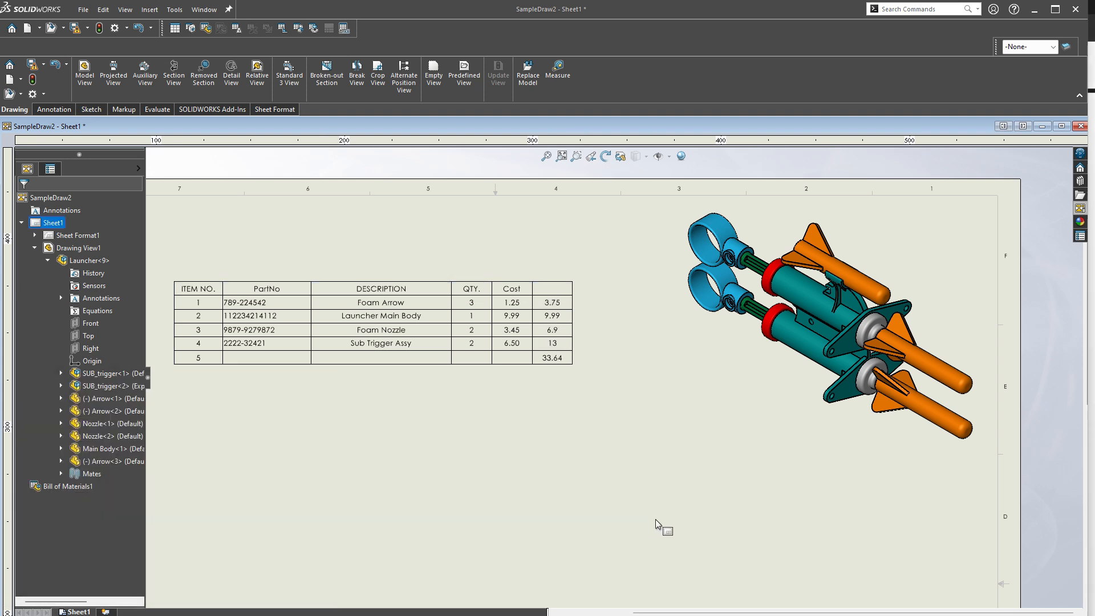